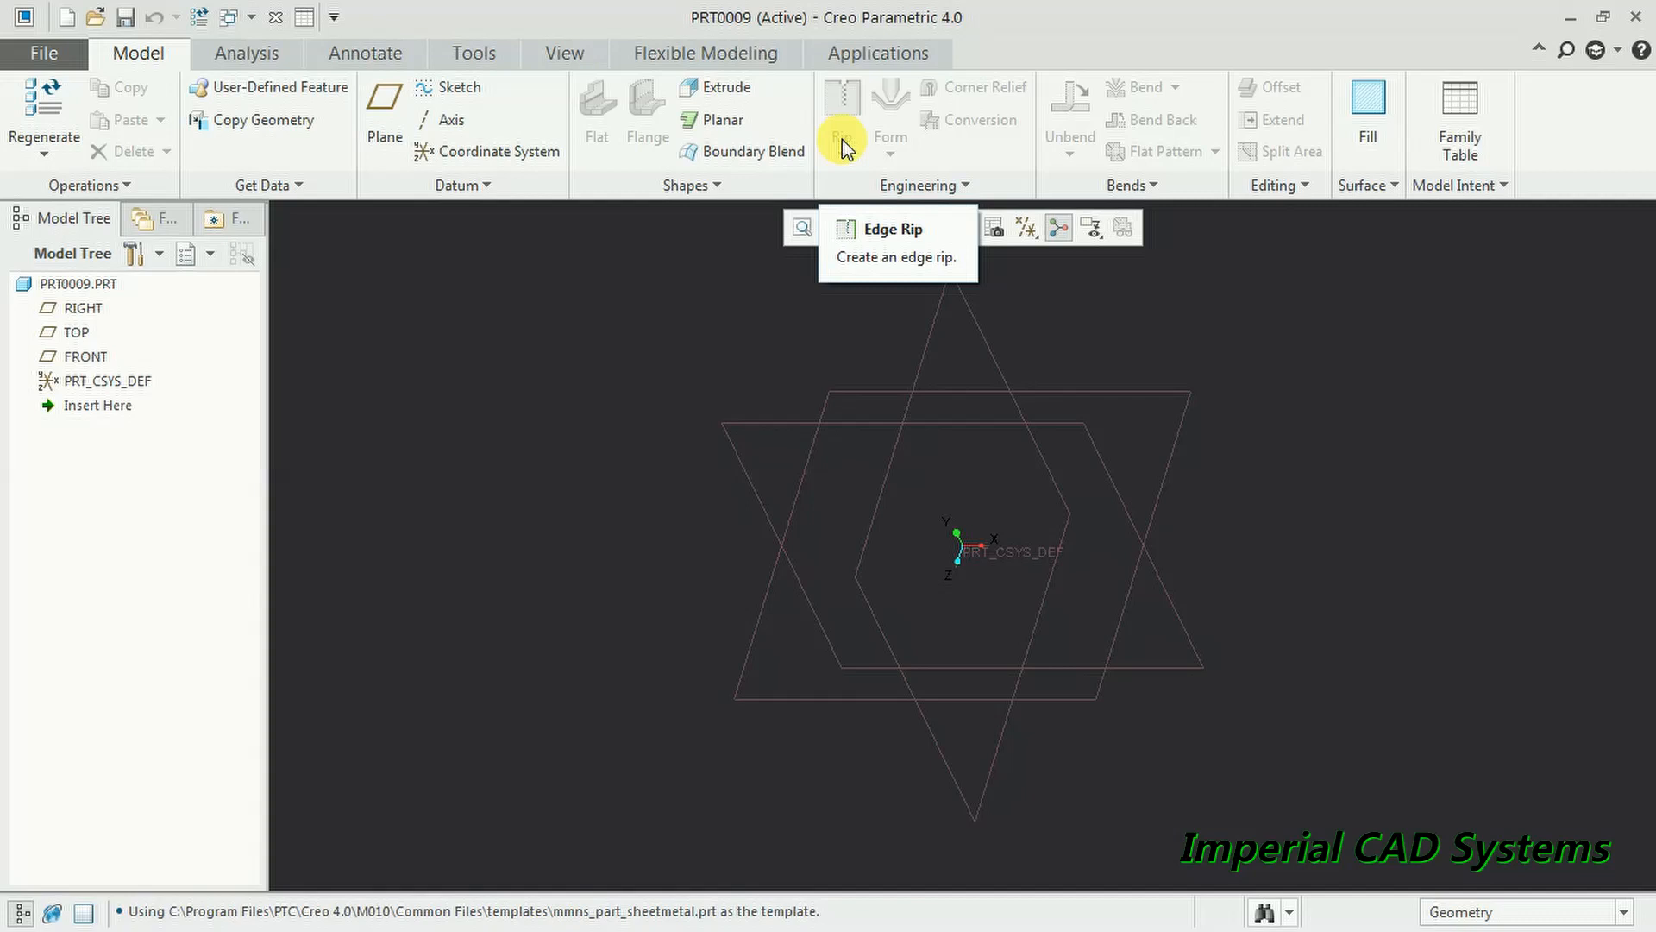
- On the TOP plane, sketch an open L of one vertical line down and one horizontal line right
{"action": "left_click", "coordinate": [779, 307]}
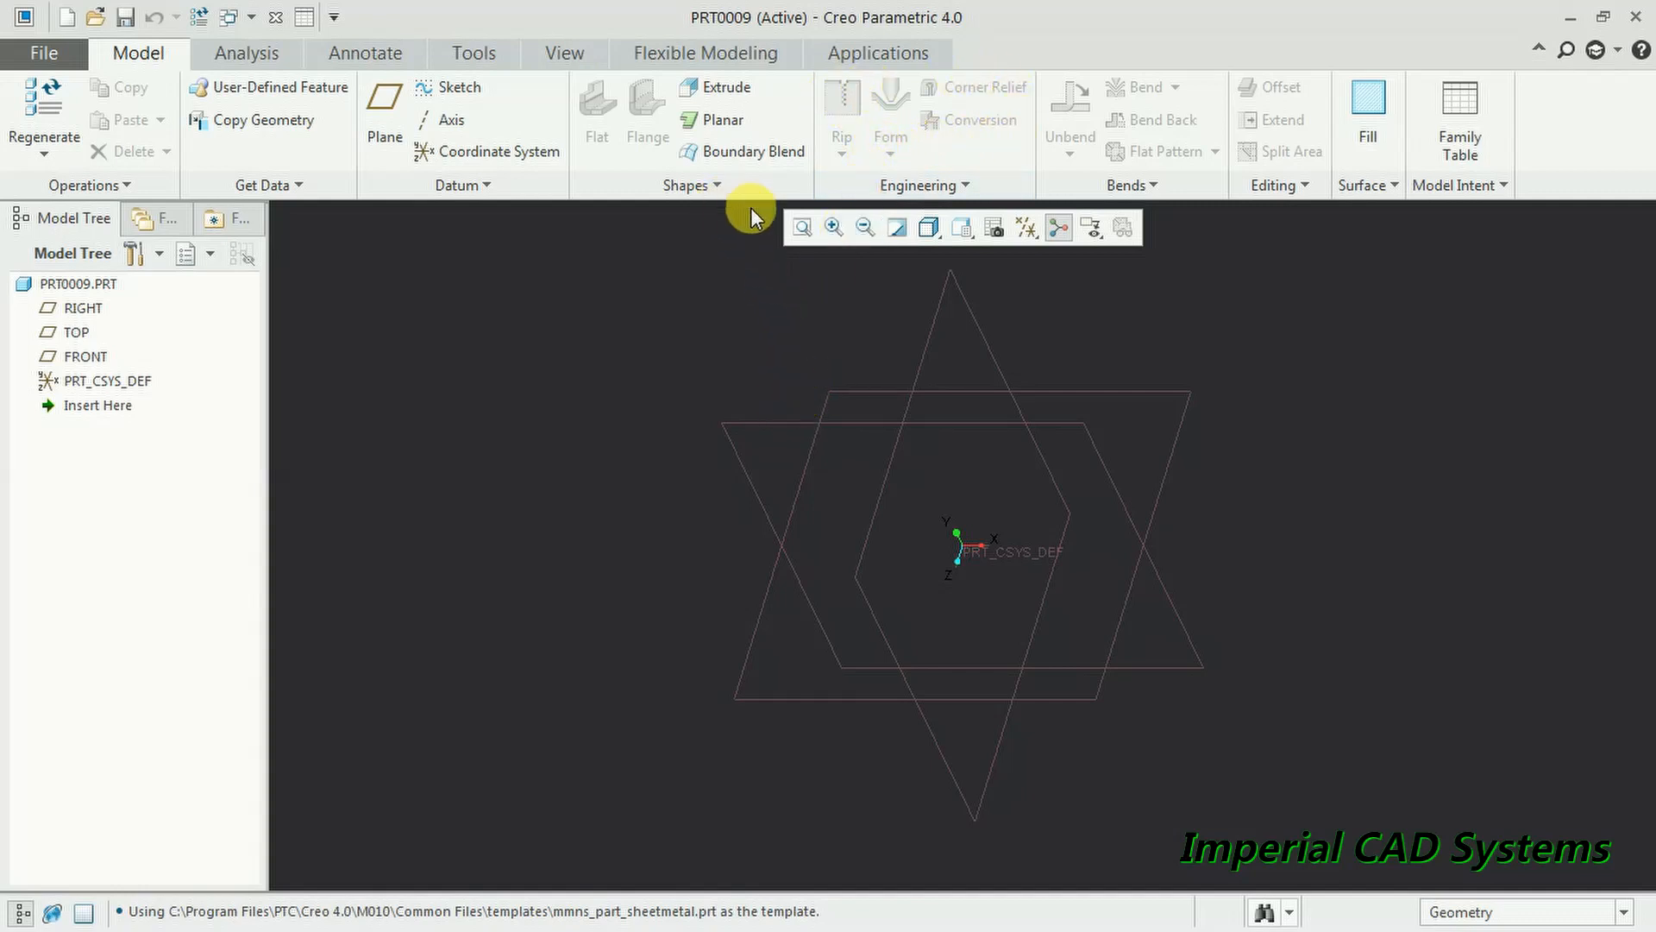
{"action": "left_click", "coordinate": [873, 391]}
{"action": "left_click", "coordinate": [885, 299]}
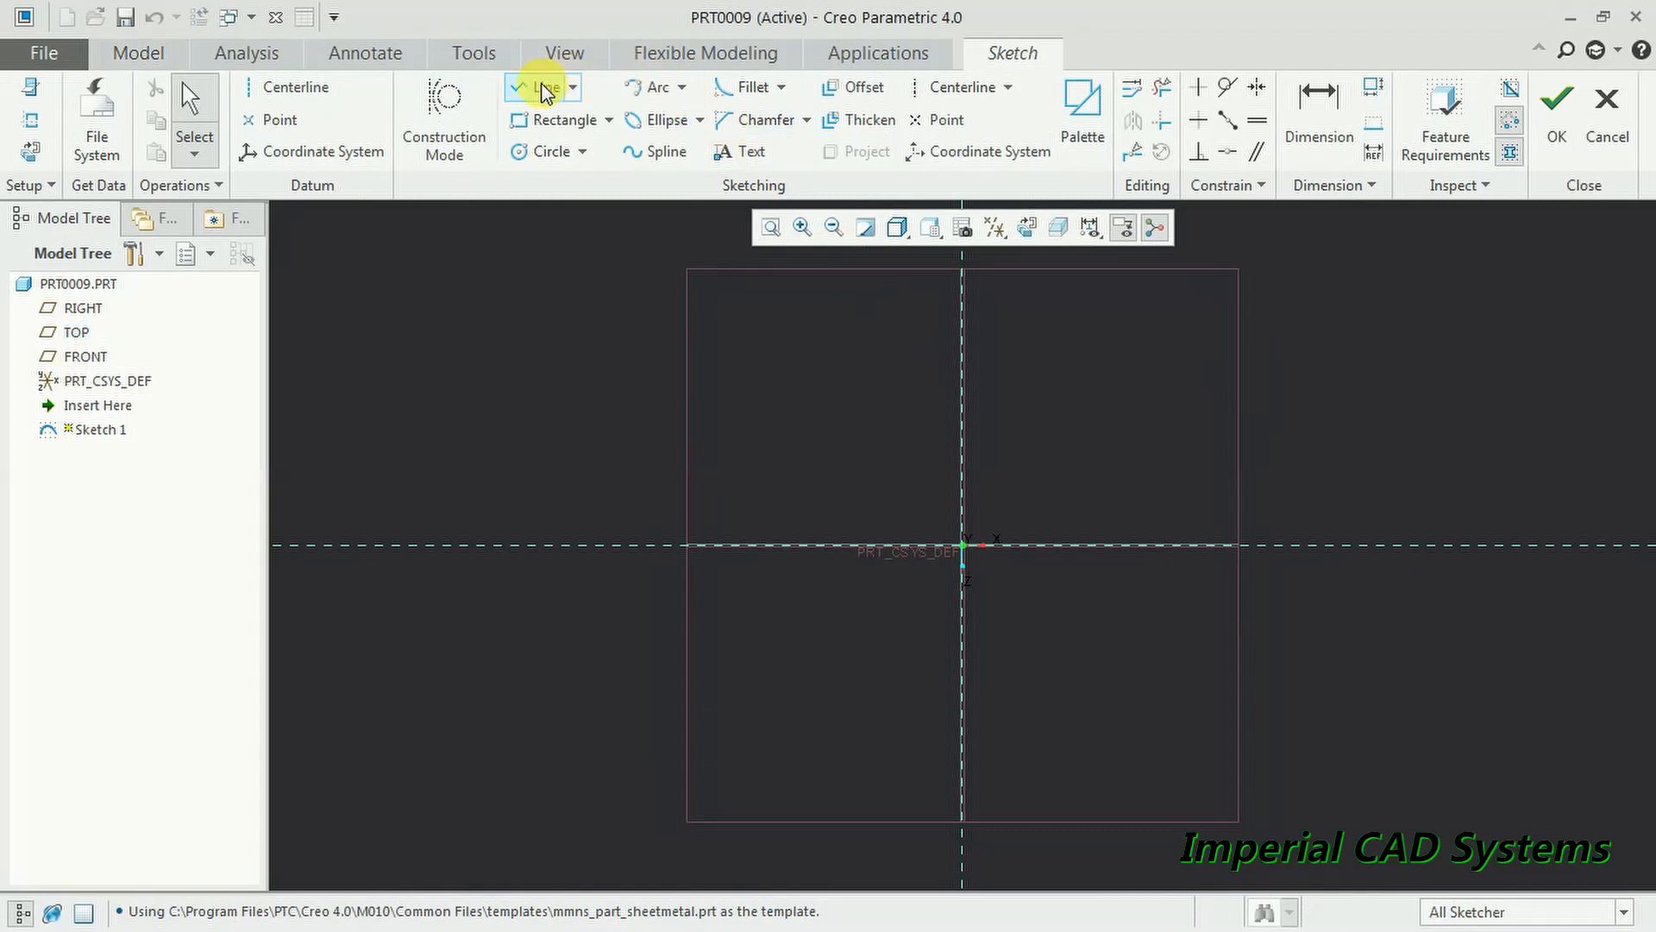
{"action": "left_click", "coordinate": [543, 90]}
{"action": "left_click", "coordinate": [759, 262]}
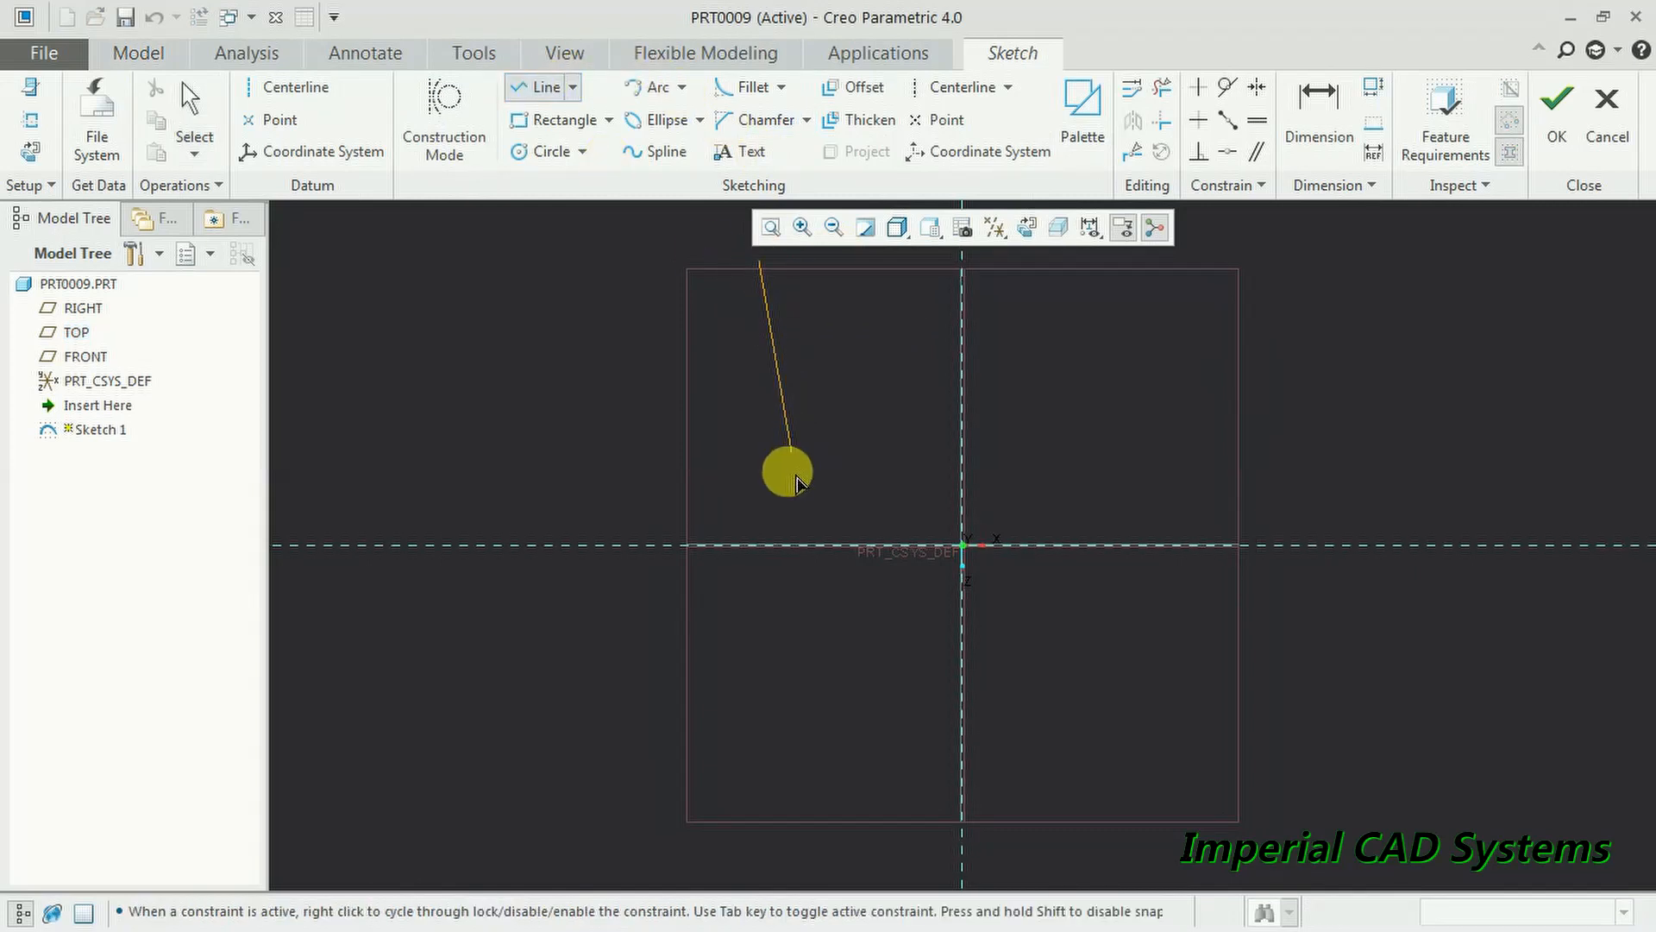
{"action": "left_click", "coordinate": [759, 545]}
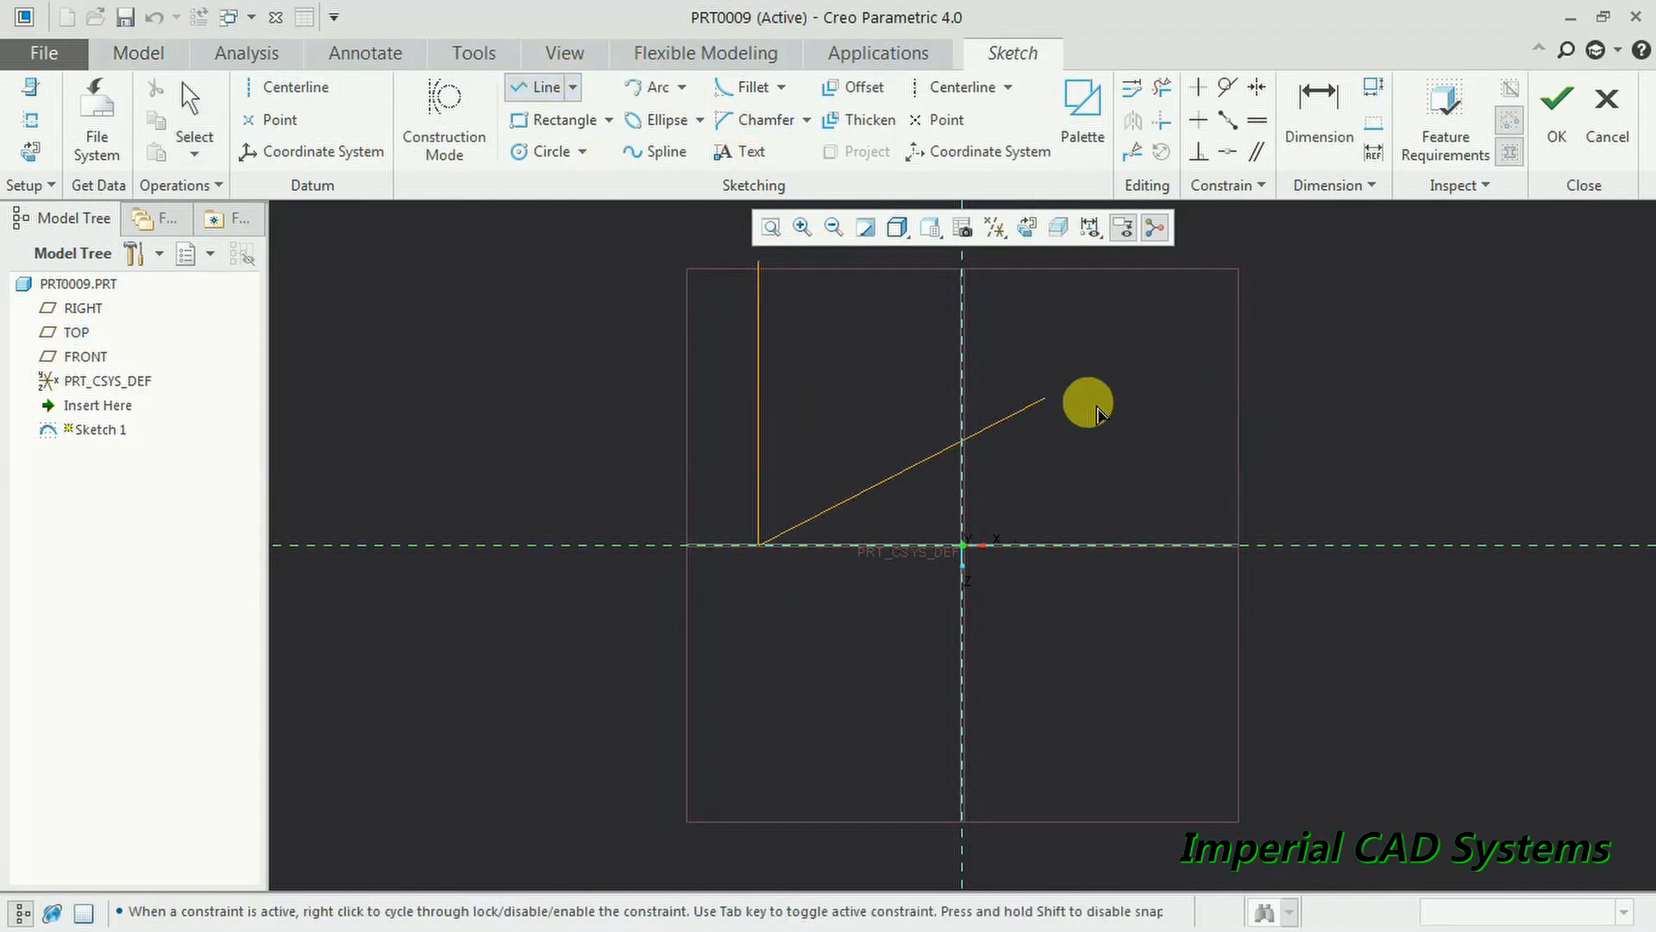
{"action": "left_click", "coordinate": [1249, 545]}
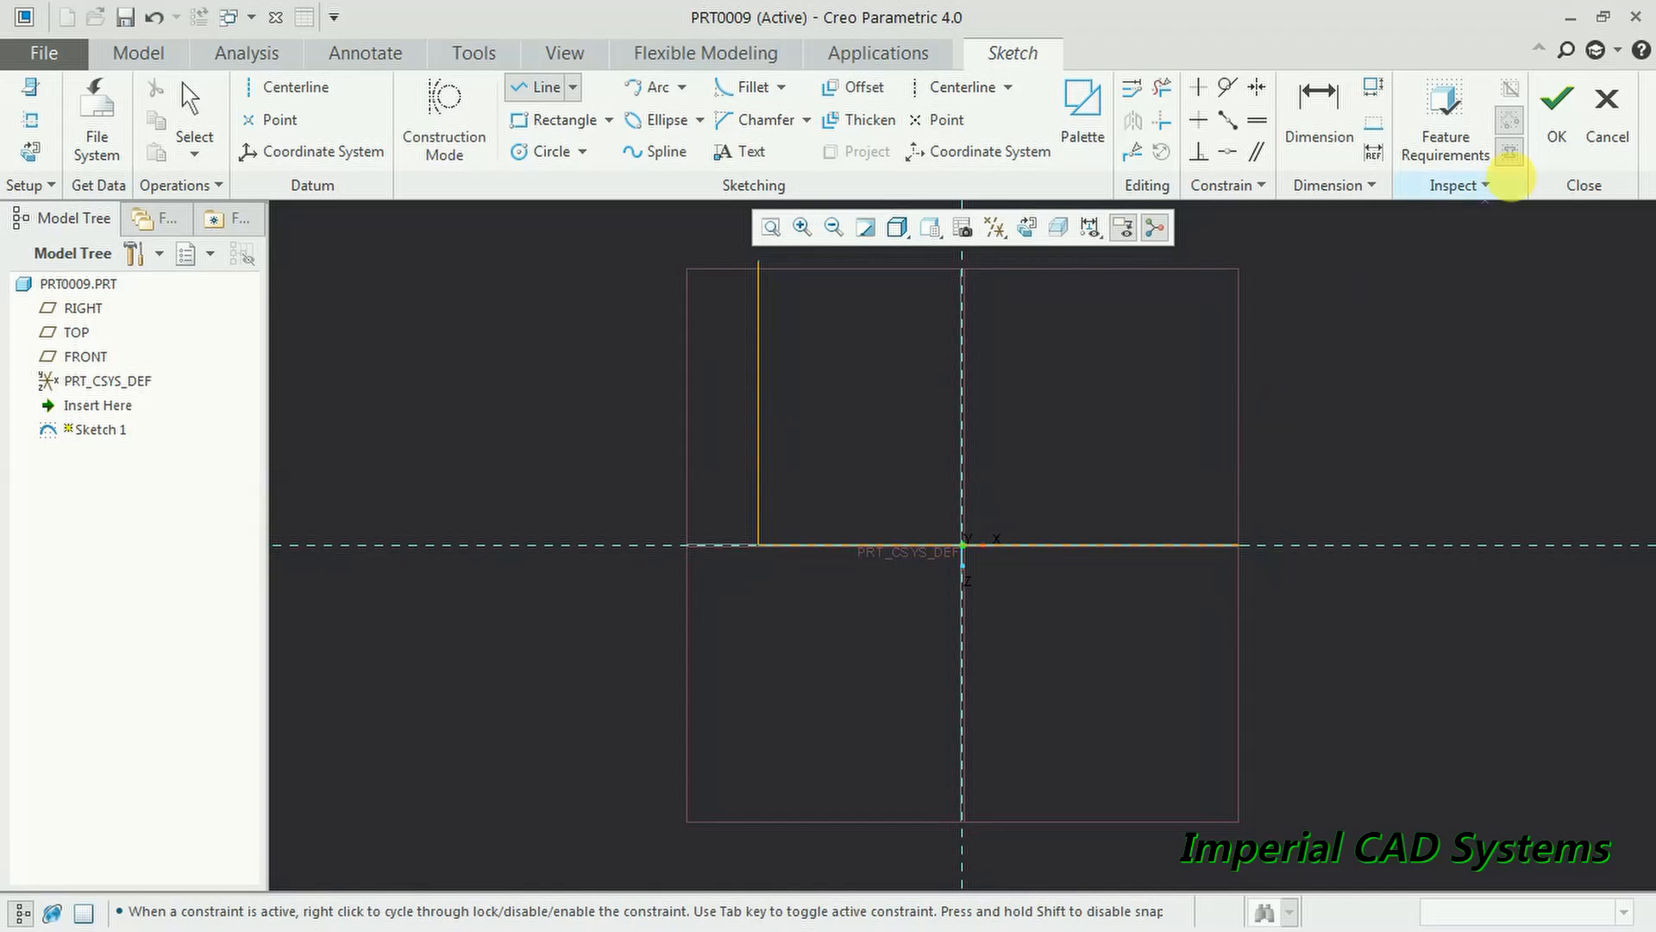
{"action": "left_click", "coordinate": [1563, 138]}
{"action": "mouse_move", "coordinate": [1294, 369]}
{"action": "middle_mouse_down"}
{"action": "mouse_move", "coordinate": [1102, 522]}
{"action": "mouse_move", "coordinate": [1209, 509]}
{"action": "mouse_move", "coordinate": [1128, 466]}
{"action": "middle_mouse_up"}
{"action": "left_click", "coordinate": [729, 90]}
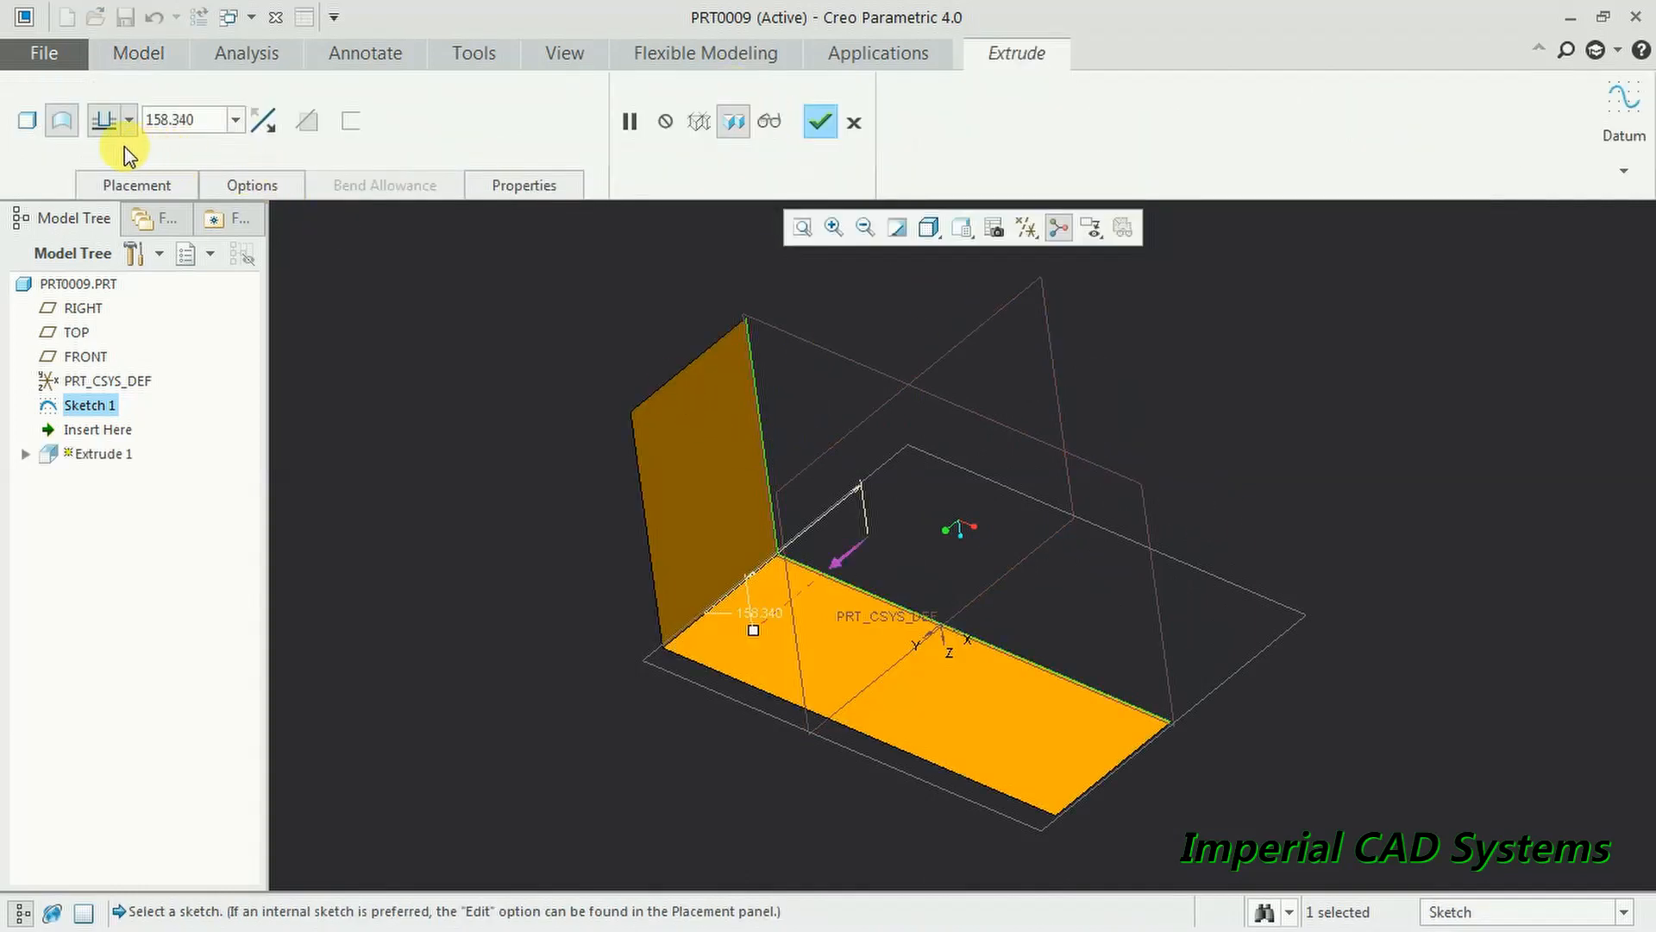
- Extrude the L sketch as a 2.000-thick sheet-metal wall, changing its depth from 300 to 200
{"action": "left_click", "coordinate": [29, 123]}
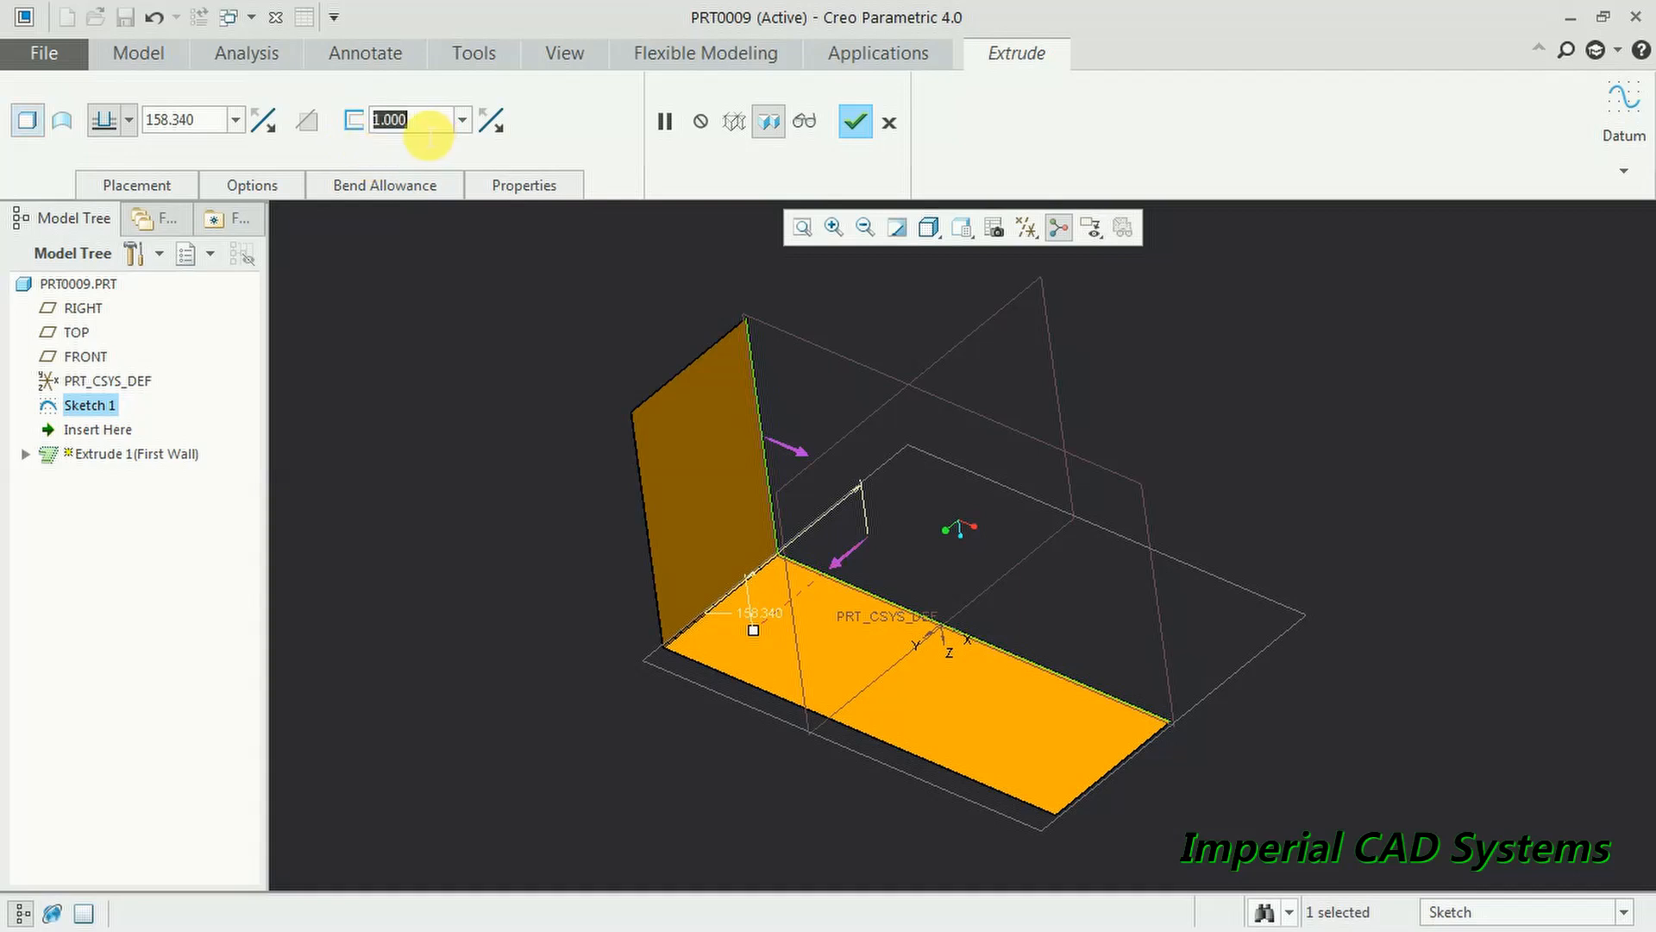
{"action": "type", "text": "2.000"}
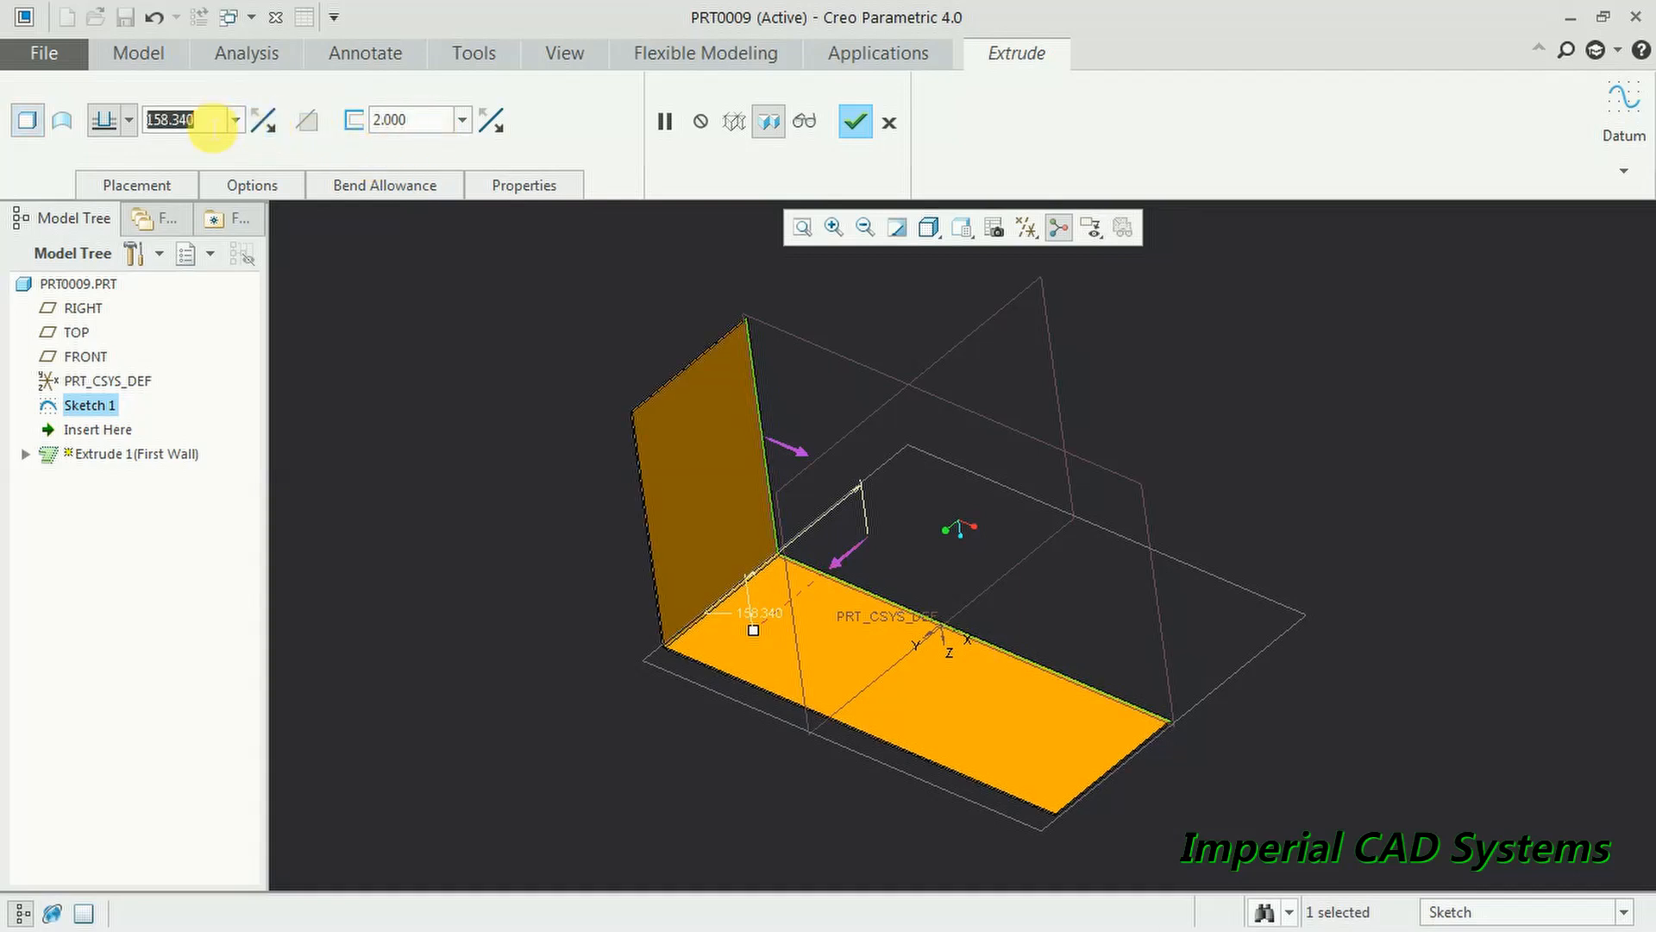
{"action": "type", "text": "300"}
{"action": "key", "text": "Return"}
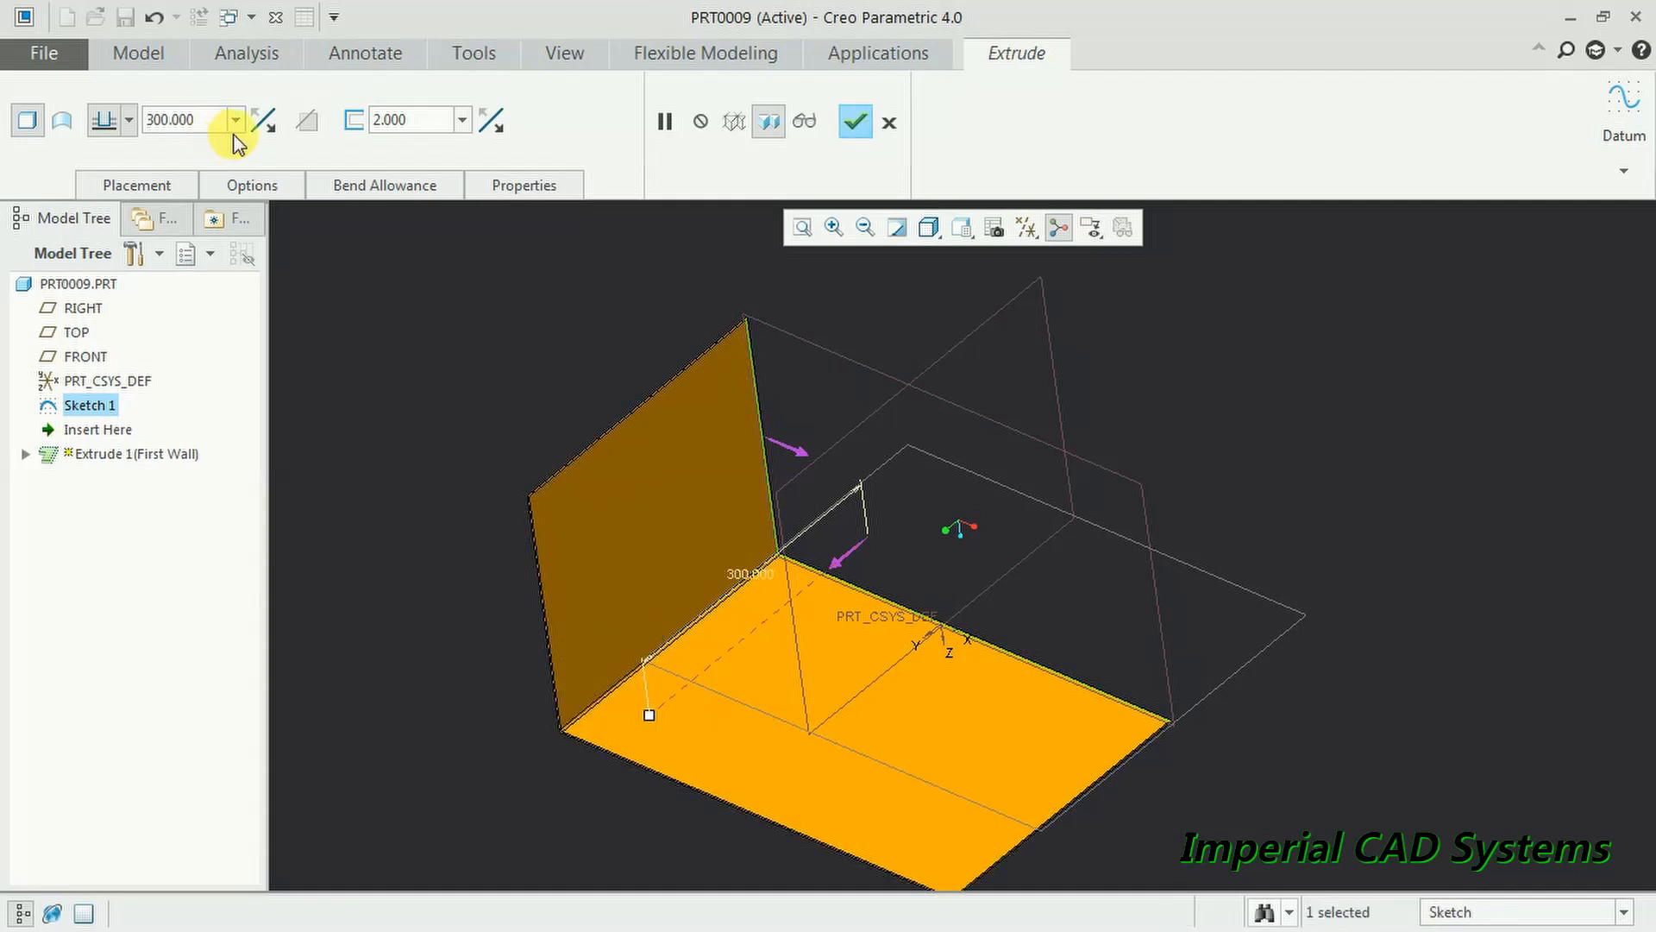
{"action": "left_click", "coordinate": [216, 132]}
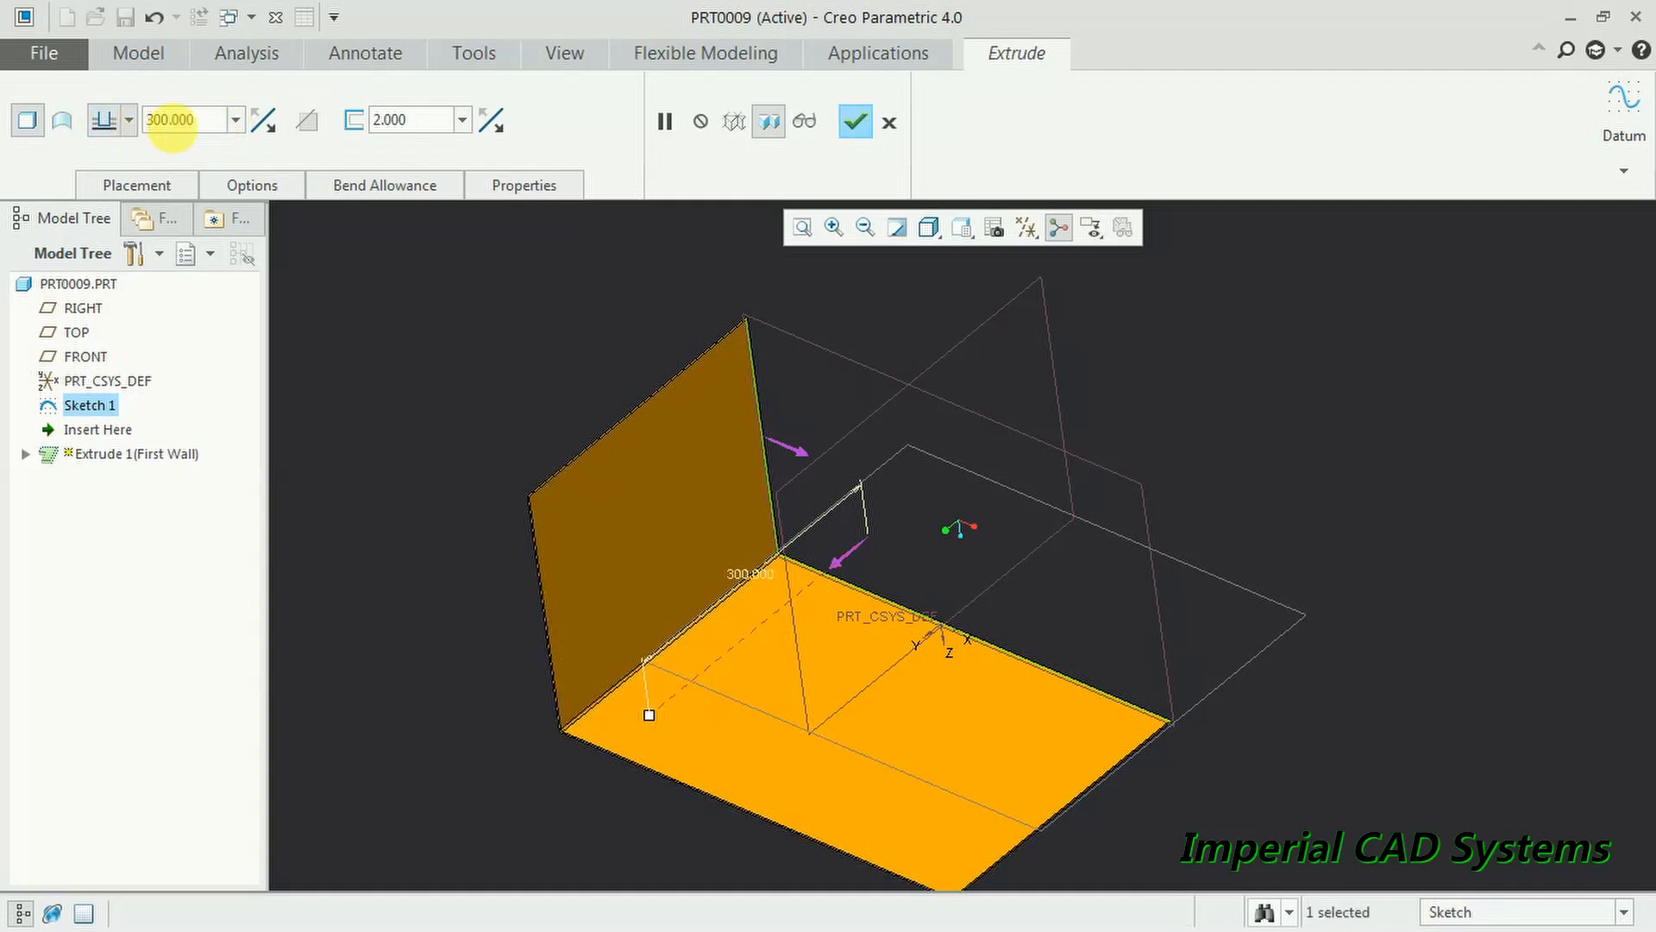
{"action": "left_click_drag", "start_coordinate": [208, 138], "coordinate": [161, 138]}
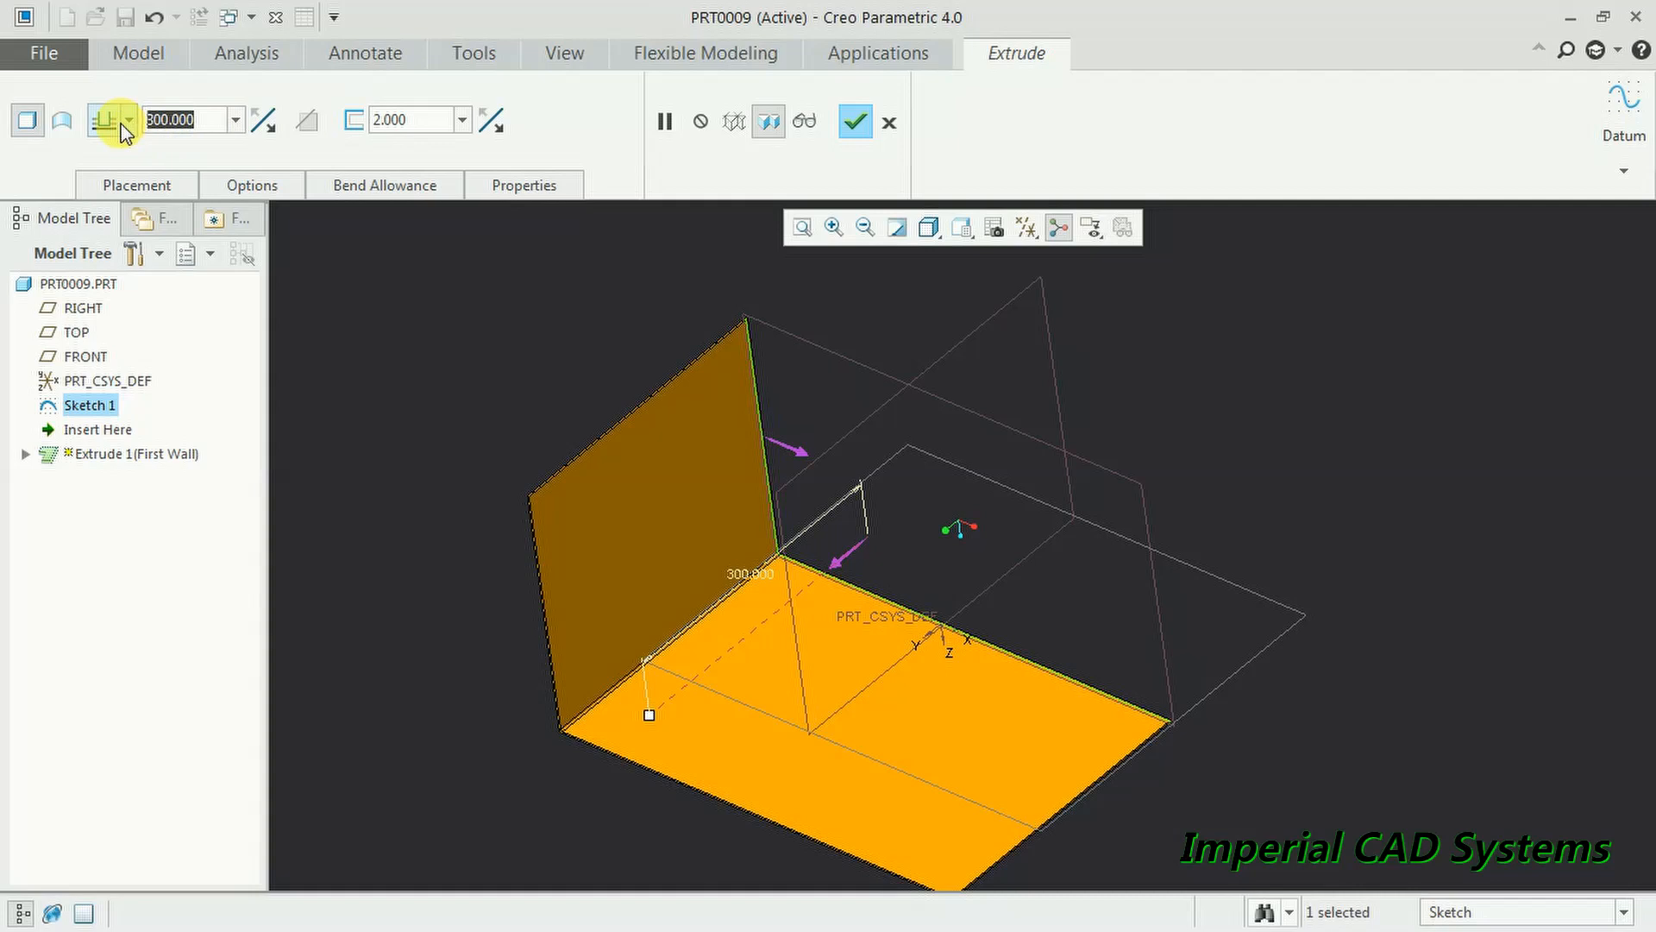
{"action": "type", "text": "200"}
{"action": "key", "text": "Return"}
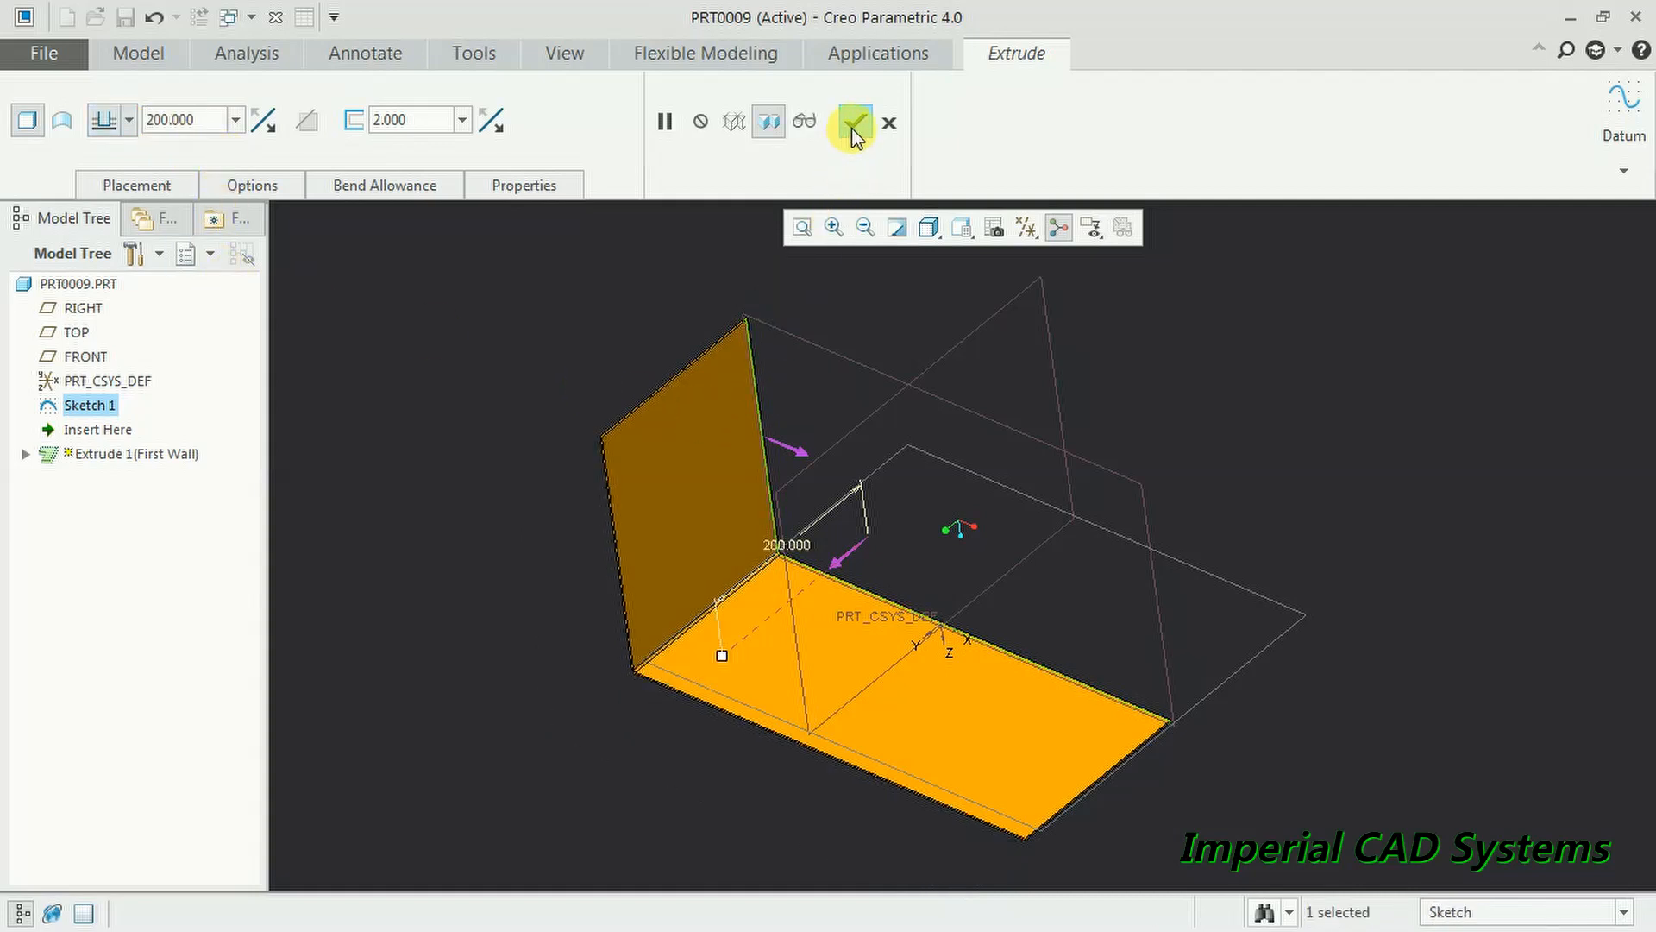
{"action": "left_click", "coordinate": [863, 435]}
{"action": "middle_click_drag", "start_coordinate": [971, 579], "coordinate": [941, 606]}
- Zoom and orbit the bent wall, then start a Split Area feature
{"action": "scroll", "coordinate": [863, 587], "scroll_direction": "up", "scroll_amount": 3}
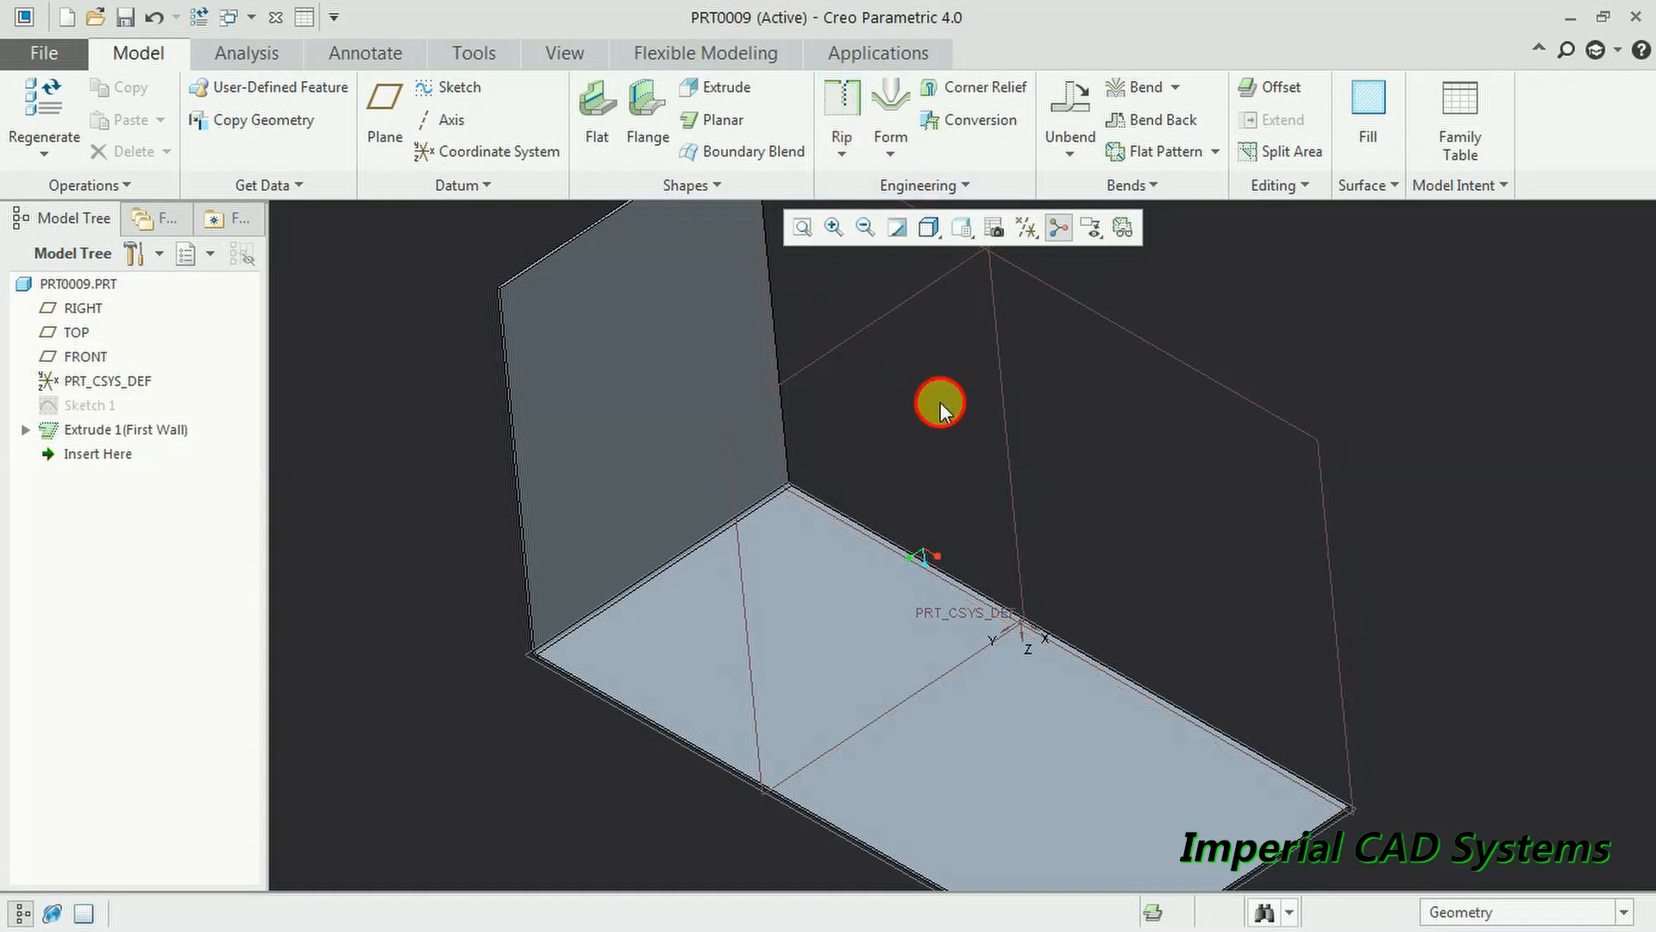
{"action": "scroll", "coordinate": [940, 395], "scroll_direction": "down", "scroll_amount": 3}
{"action": "middle_click_drag", "start_coordinate": [940, 391], "coordinate": [916, 335]}
{"action": "scroll", "coordinate": [911, 289], "scroll_direction": "up", "scroll_amount": 2}
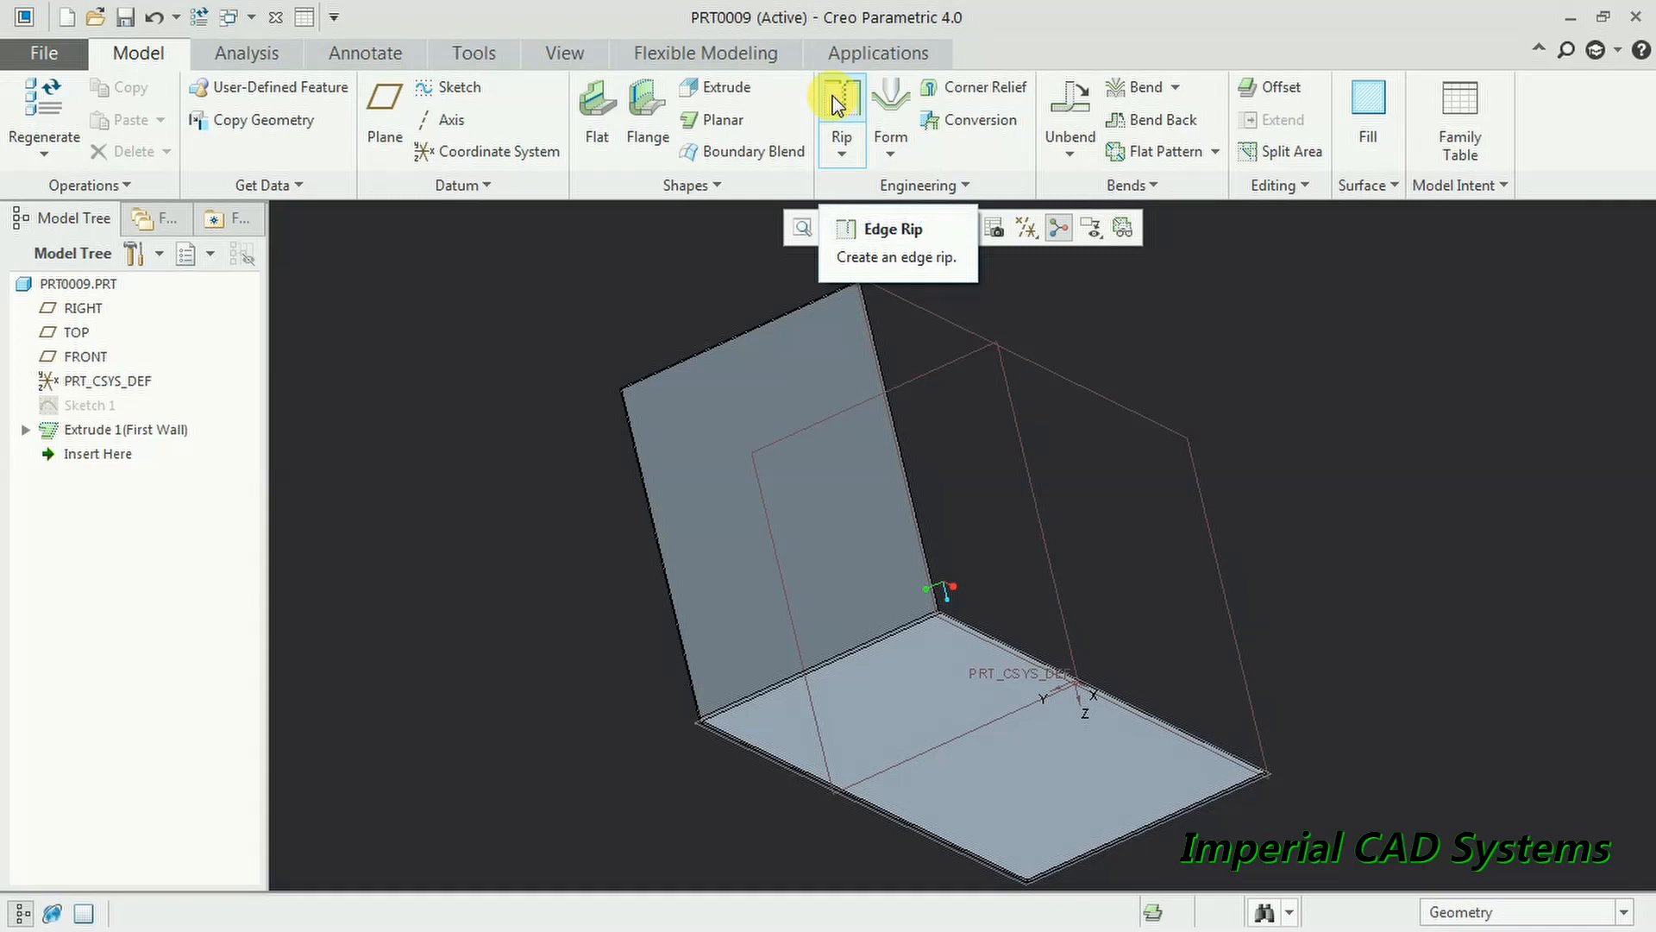
{"action": "left_click", "coordinate": [1276, 155]}
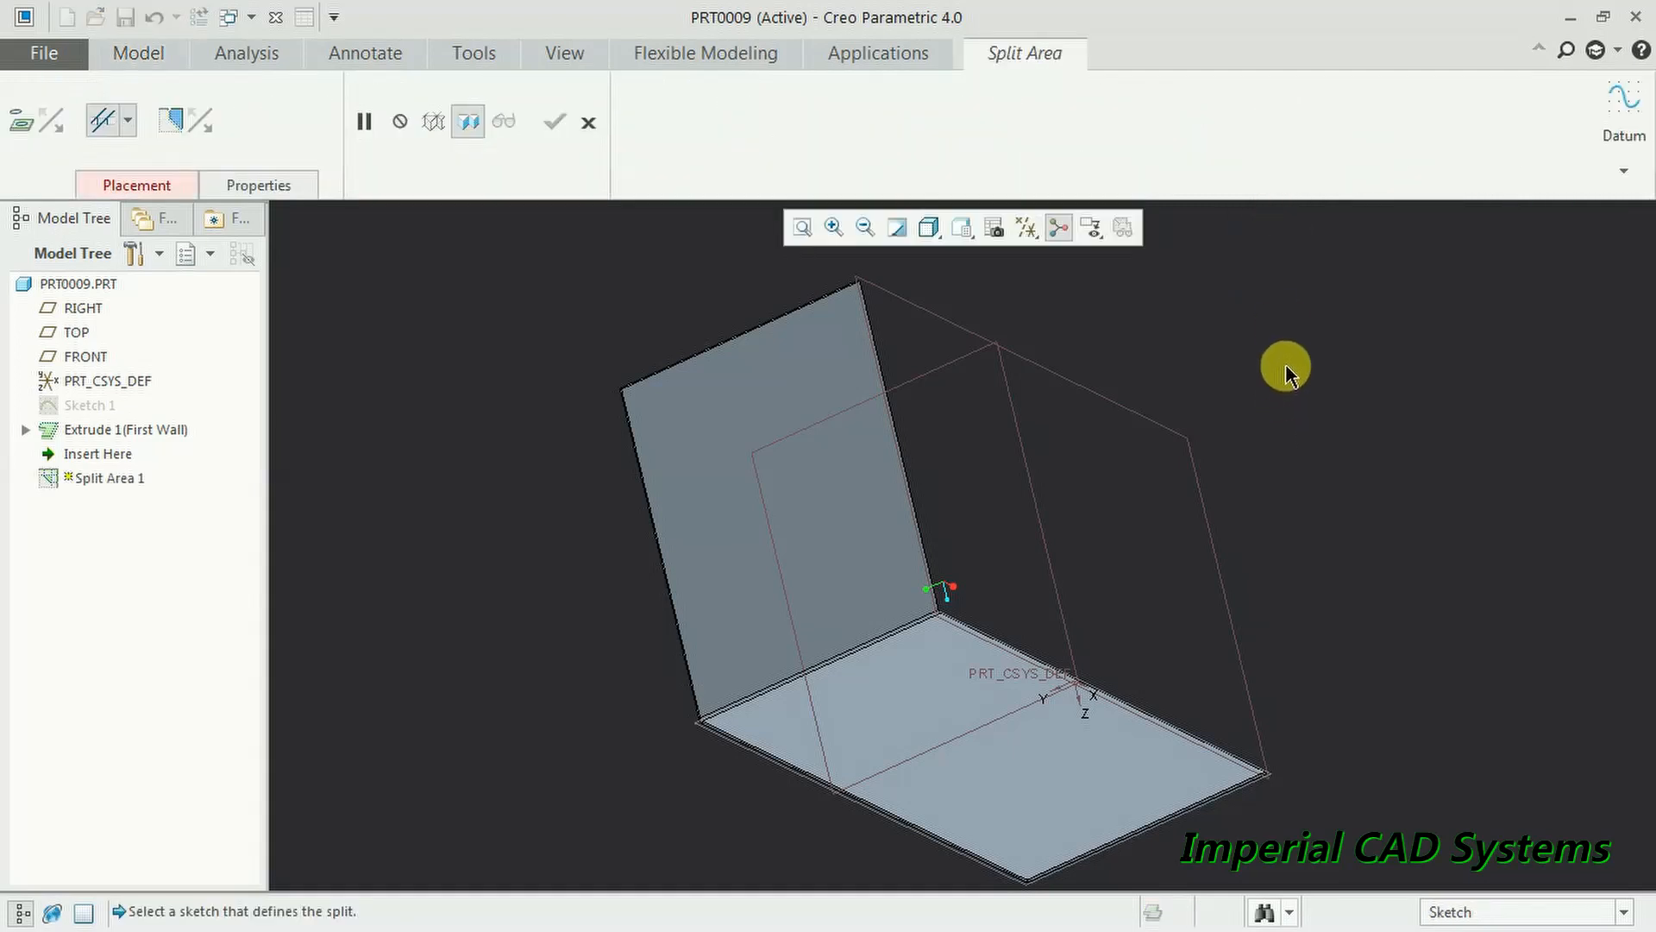
- On the upright wall face, sketch a closed eight-line T-shaped profile
{"action": "left_click", "coordinate": [741, 419]}
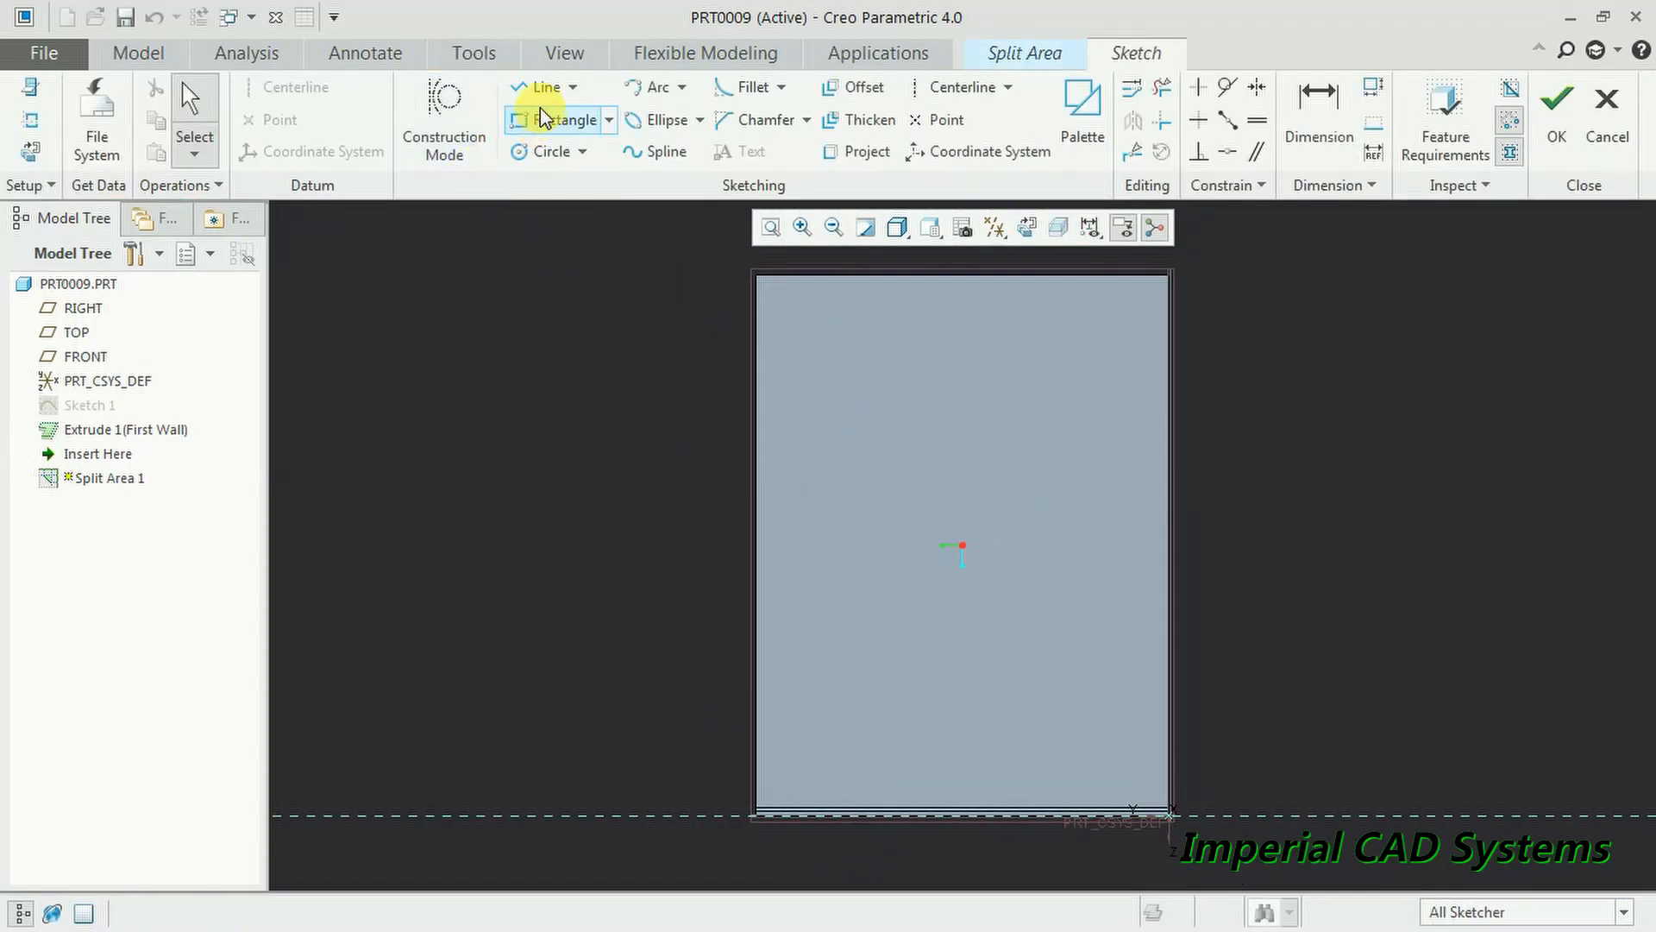
{"action": "left_click", "coordinate": [544, 87]}
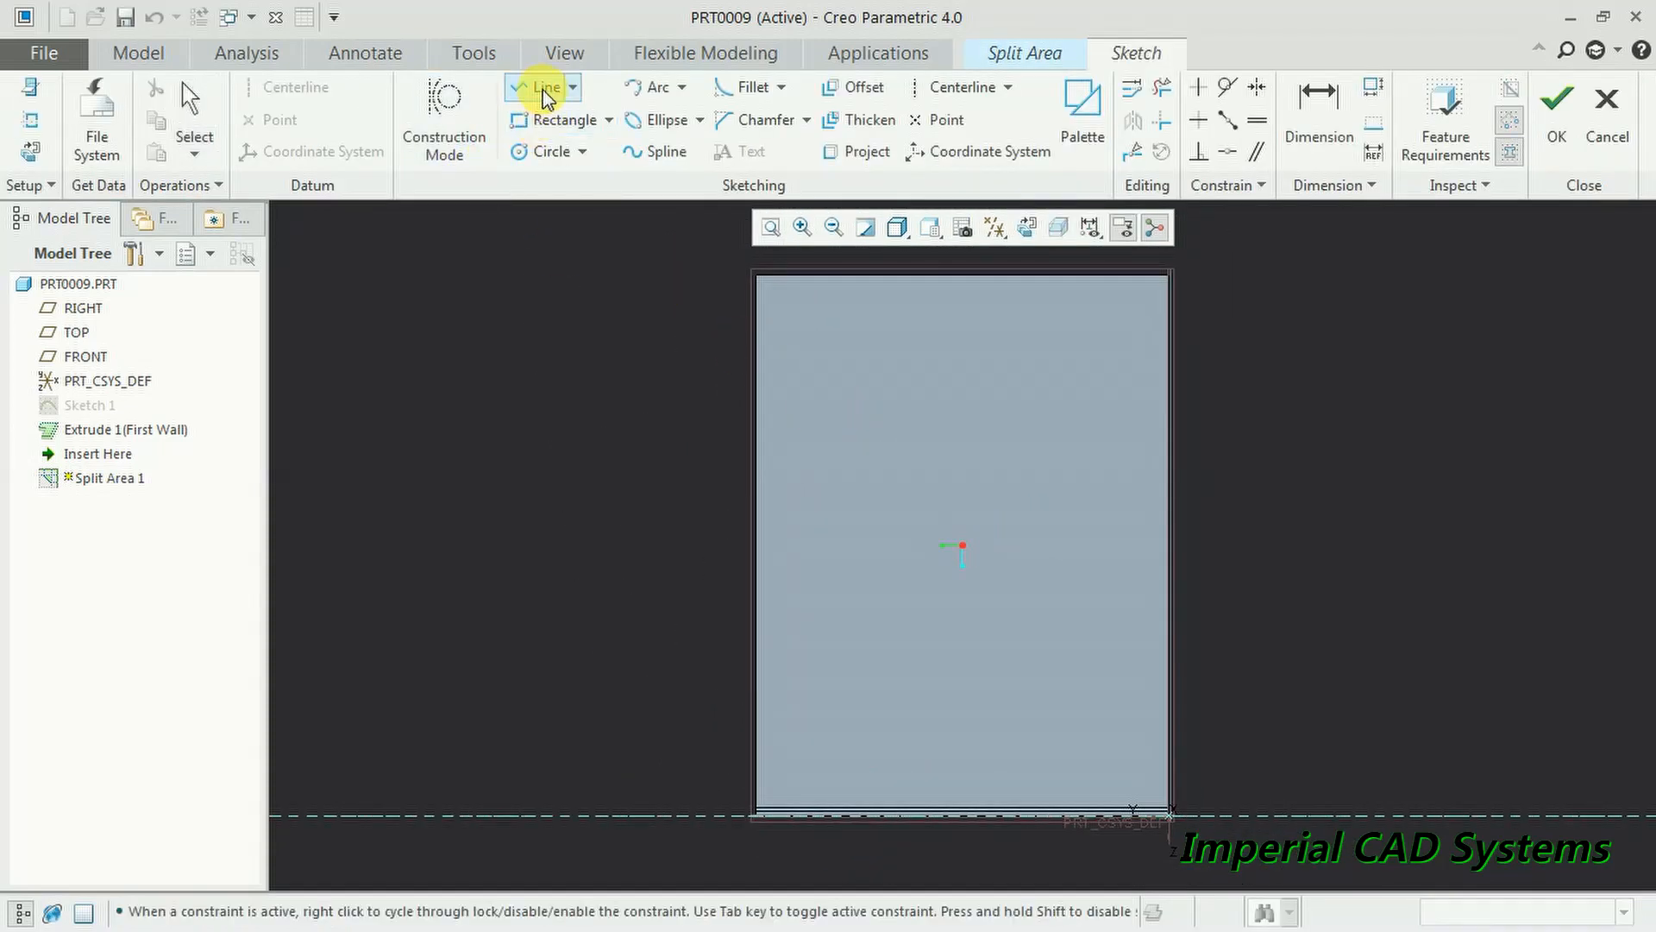
{"action": "left_click", "coordinate": [920, 351]}
{"action": "left_click", "coordinate": [987, 351]}
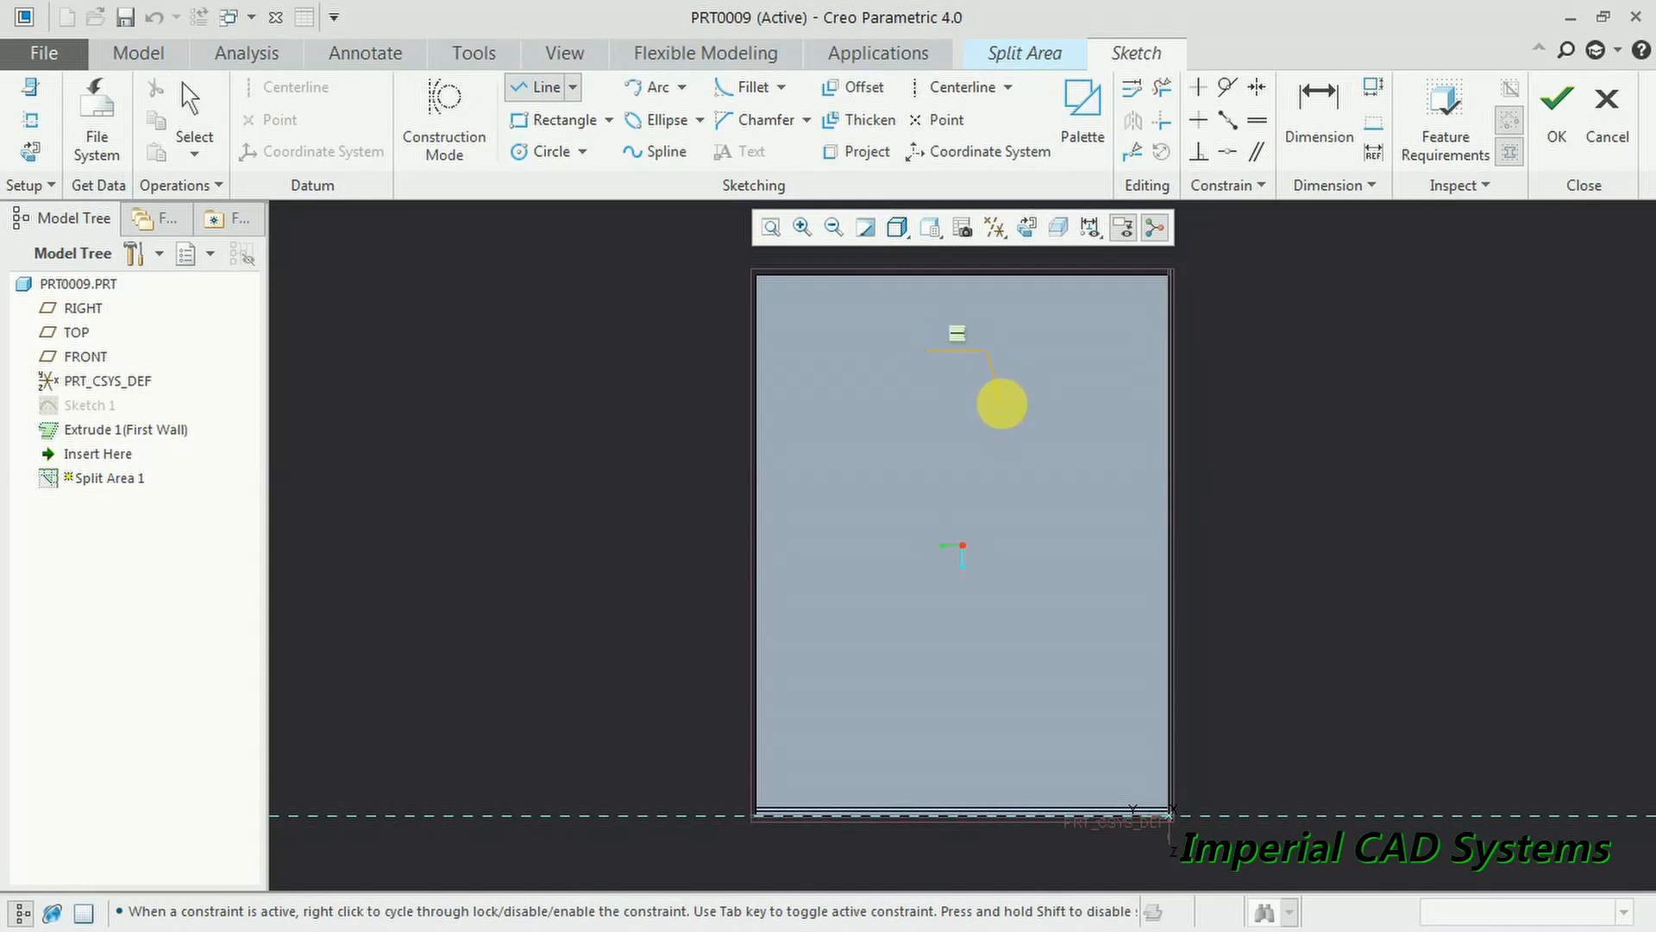
{"action": "left_click", "coordinate": [999, 401]}
{"action": "left_click", "coordinate": [1061, 401]}
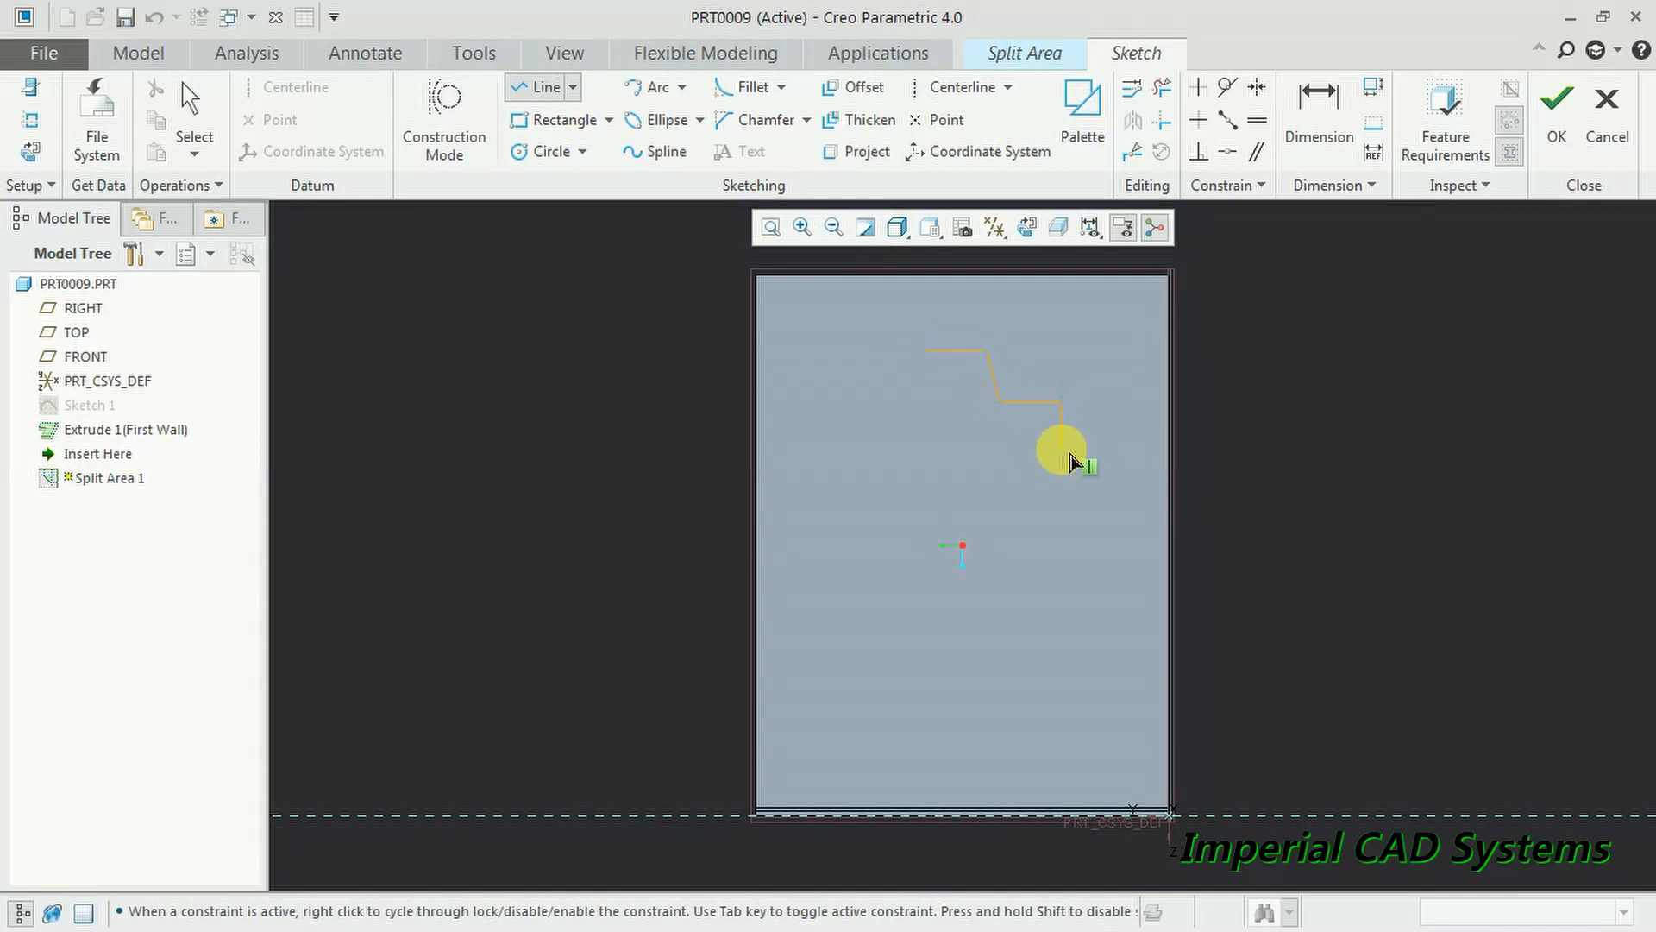
{"action": "left_click", "coordinate": [1061, 447]}
{"action": "left_click", "coordinate": [874, 449]}
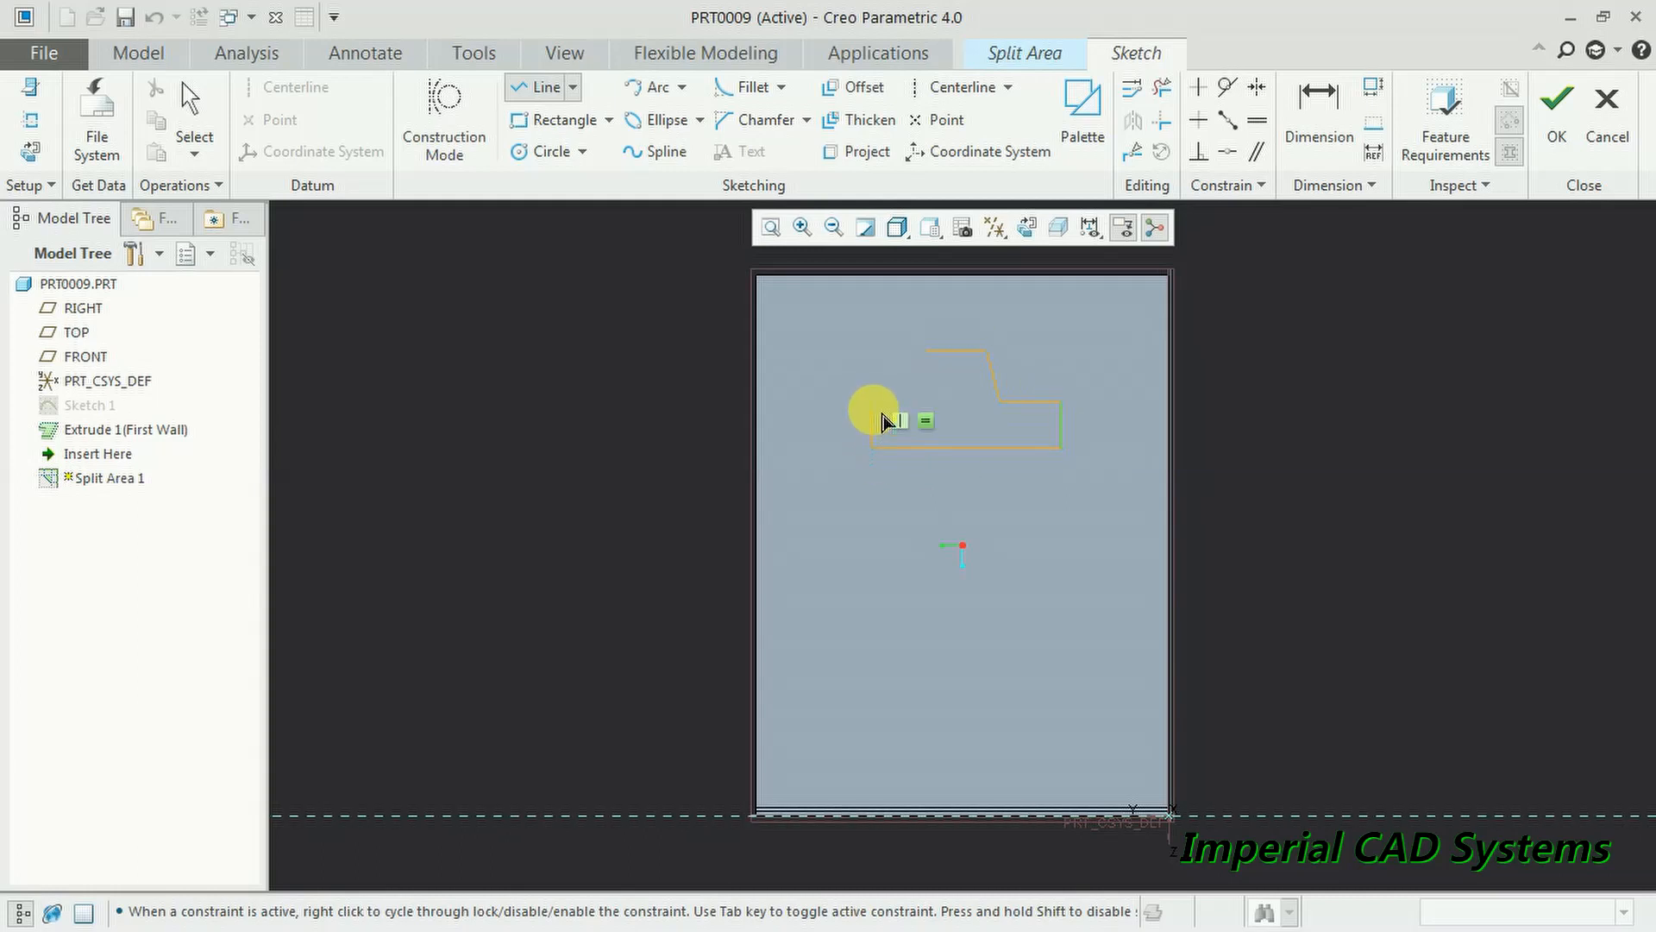
{"action": "left_click", "coordinate": [874, 402]}
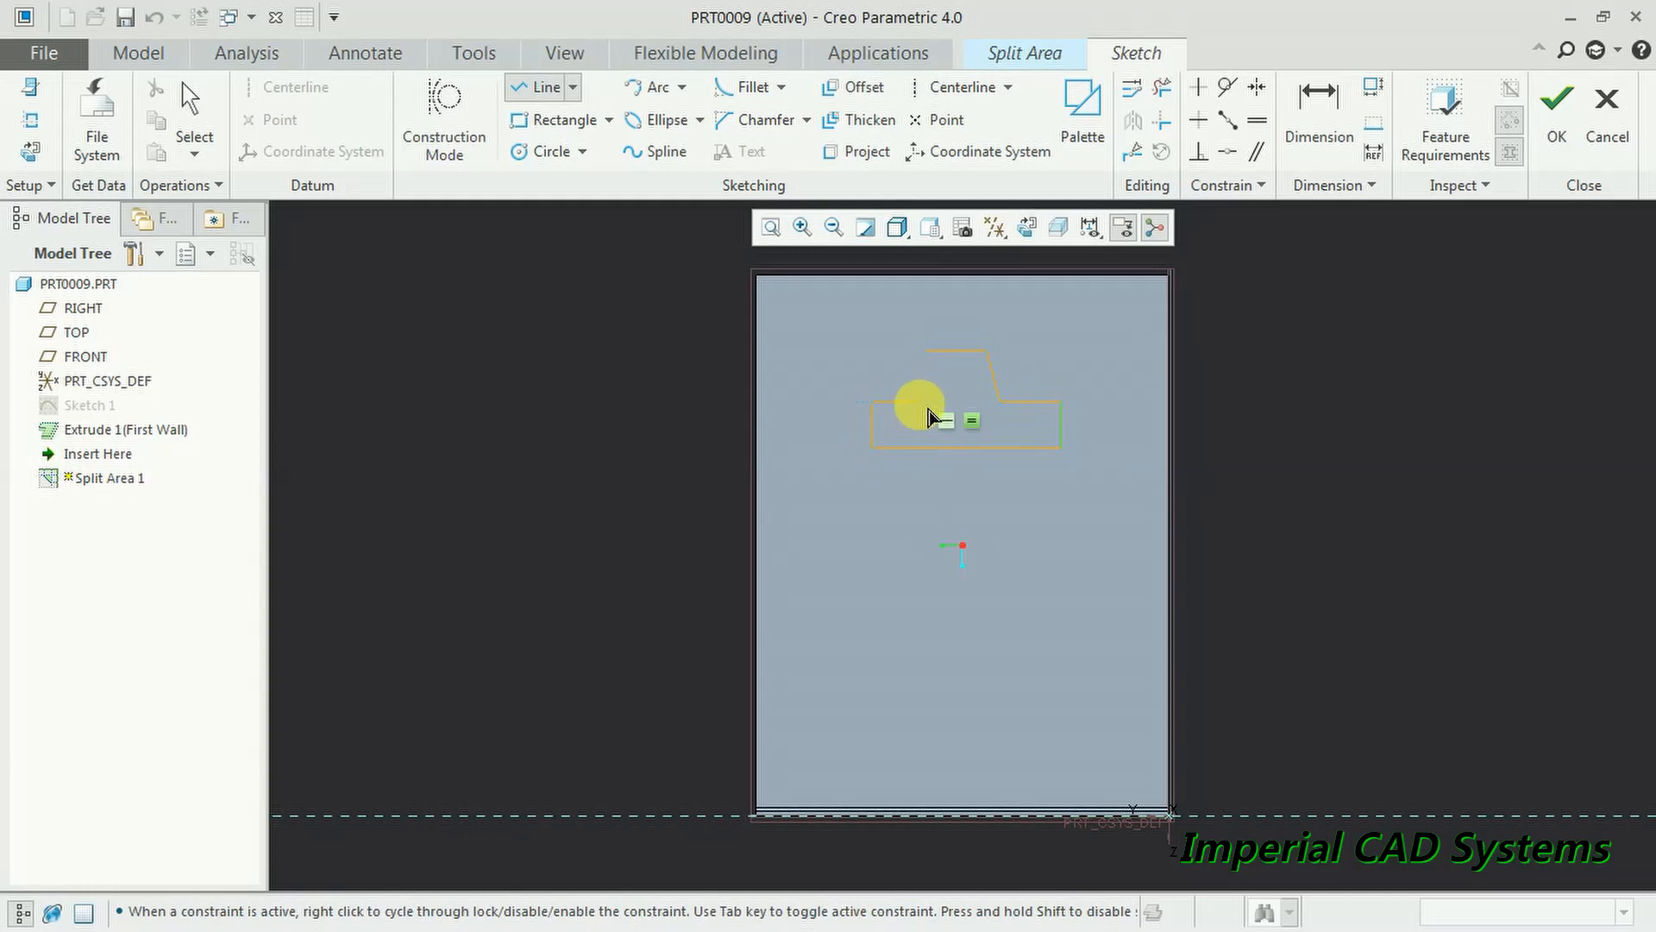
{"action": "left_click", "coordinate": [922, 402]}
{"action": "left_click", "coordinate": [932, 353]}
{"action": "middle_click", "coordinate": [794, 338]}
{"action": "middle_click", "coordinate": [660, 328]}
- Accept the sketch, keep the split on the T region, and complete Split Area 1
{"action": "scroll", "coordinate": [1135, 415], "scroll_direction": "down", "scroll_amount": 3}
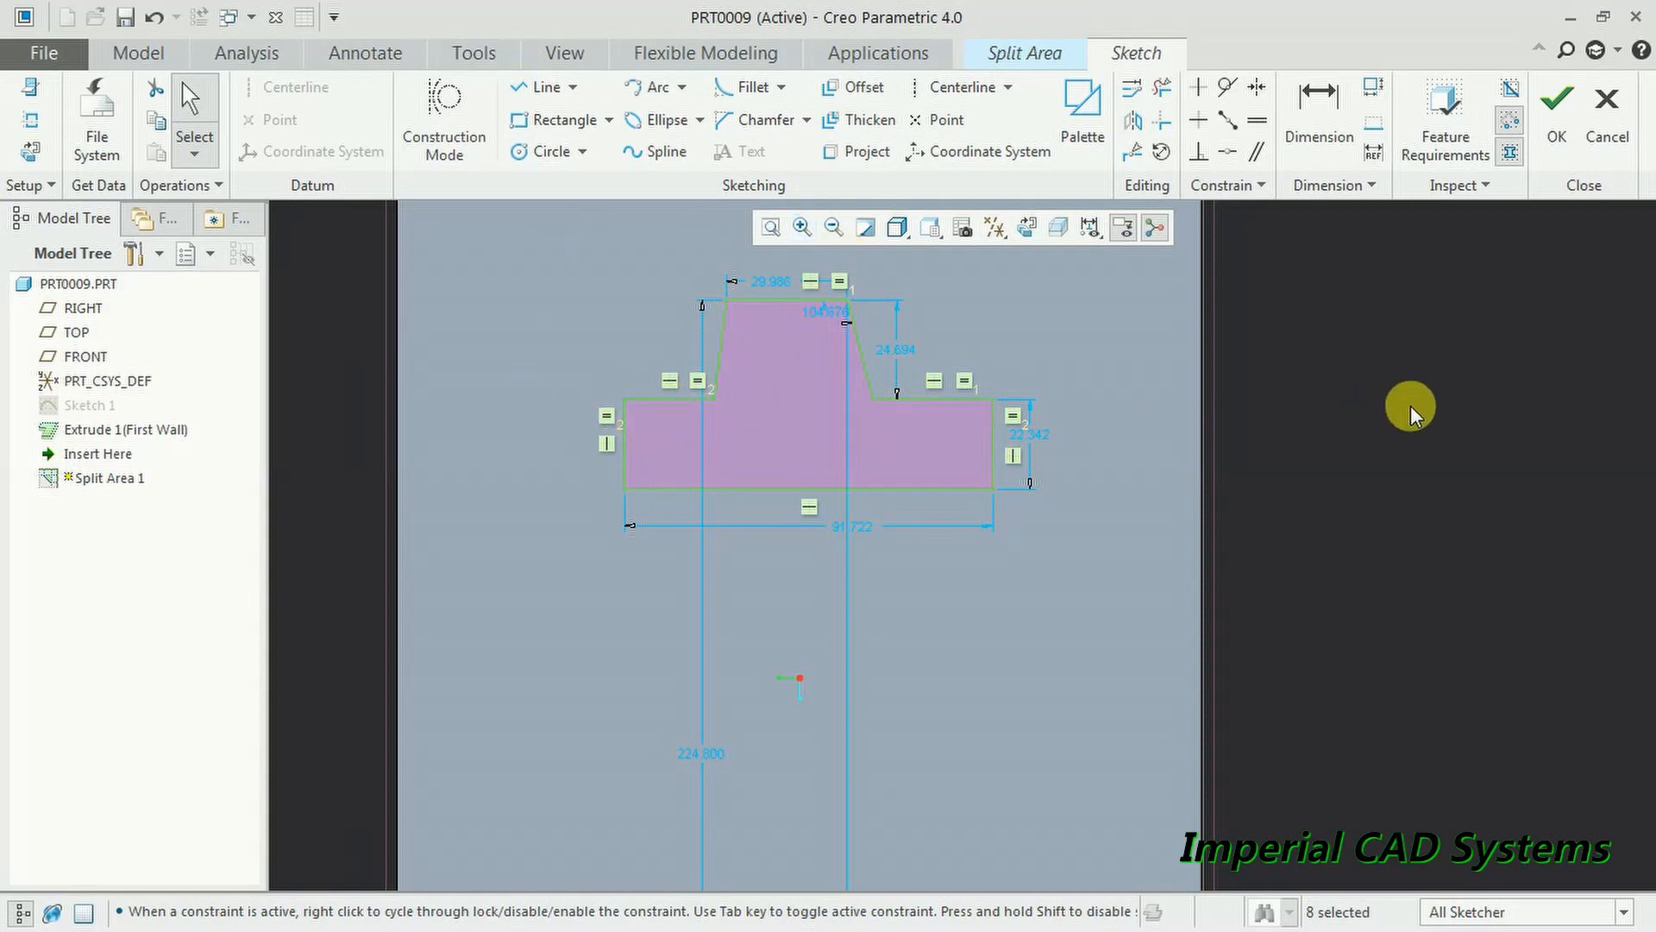
{"action": "left_click", "coordinate": [1558, 134]}
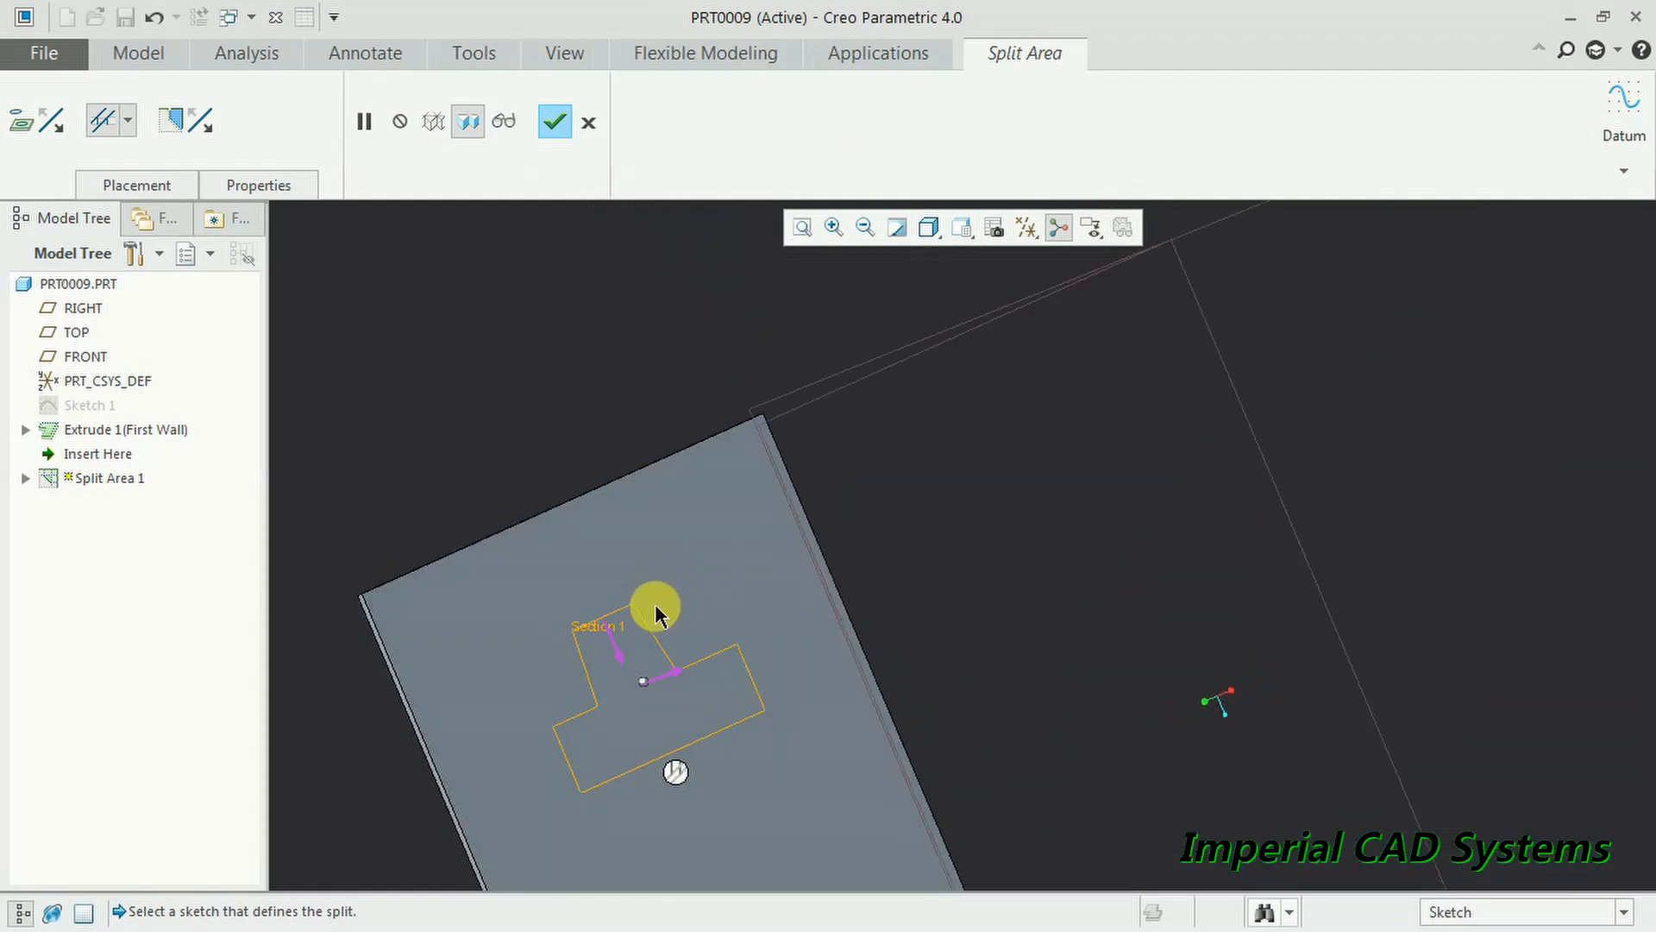
{"action": "left_click", "coordinate": [618, 647]}
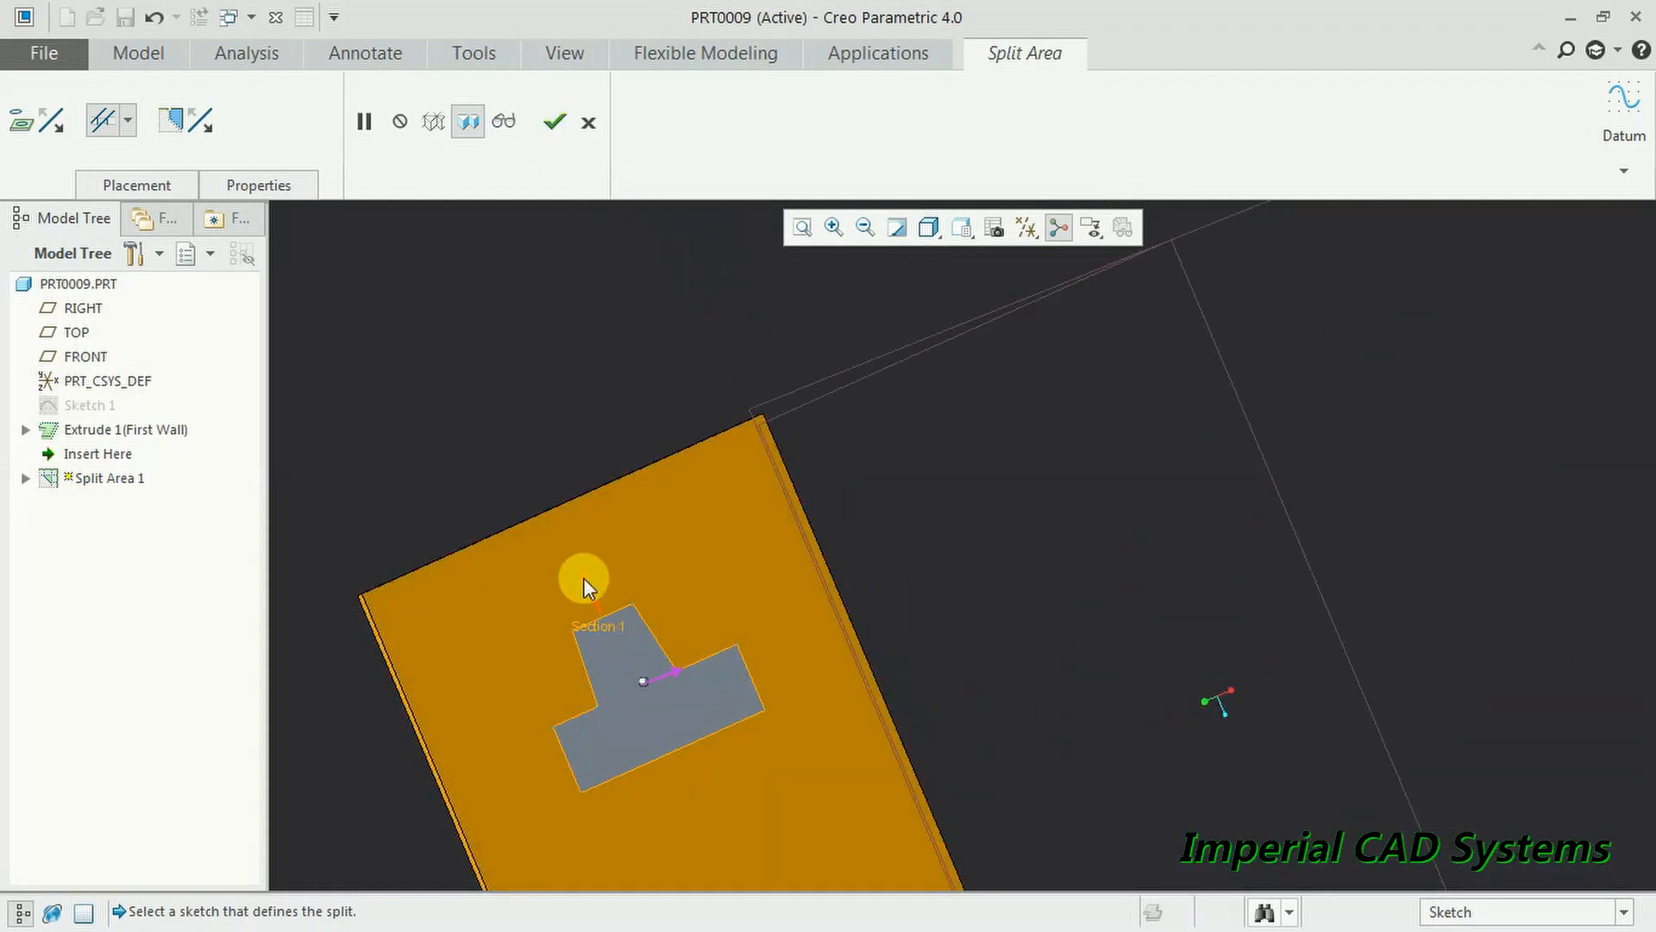
{"action": "left_click", "coordinate": [585, 582]}
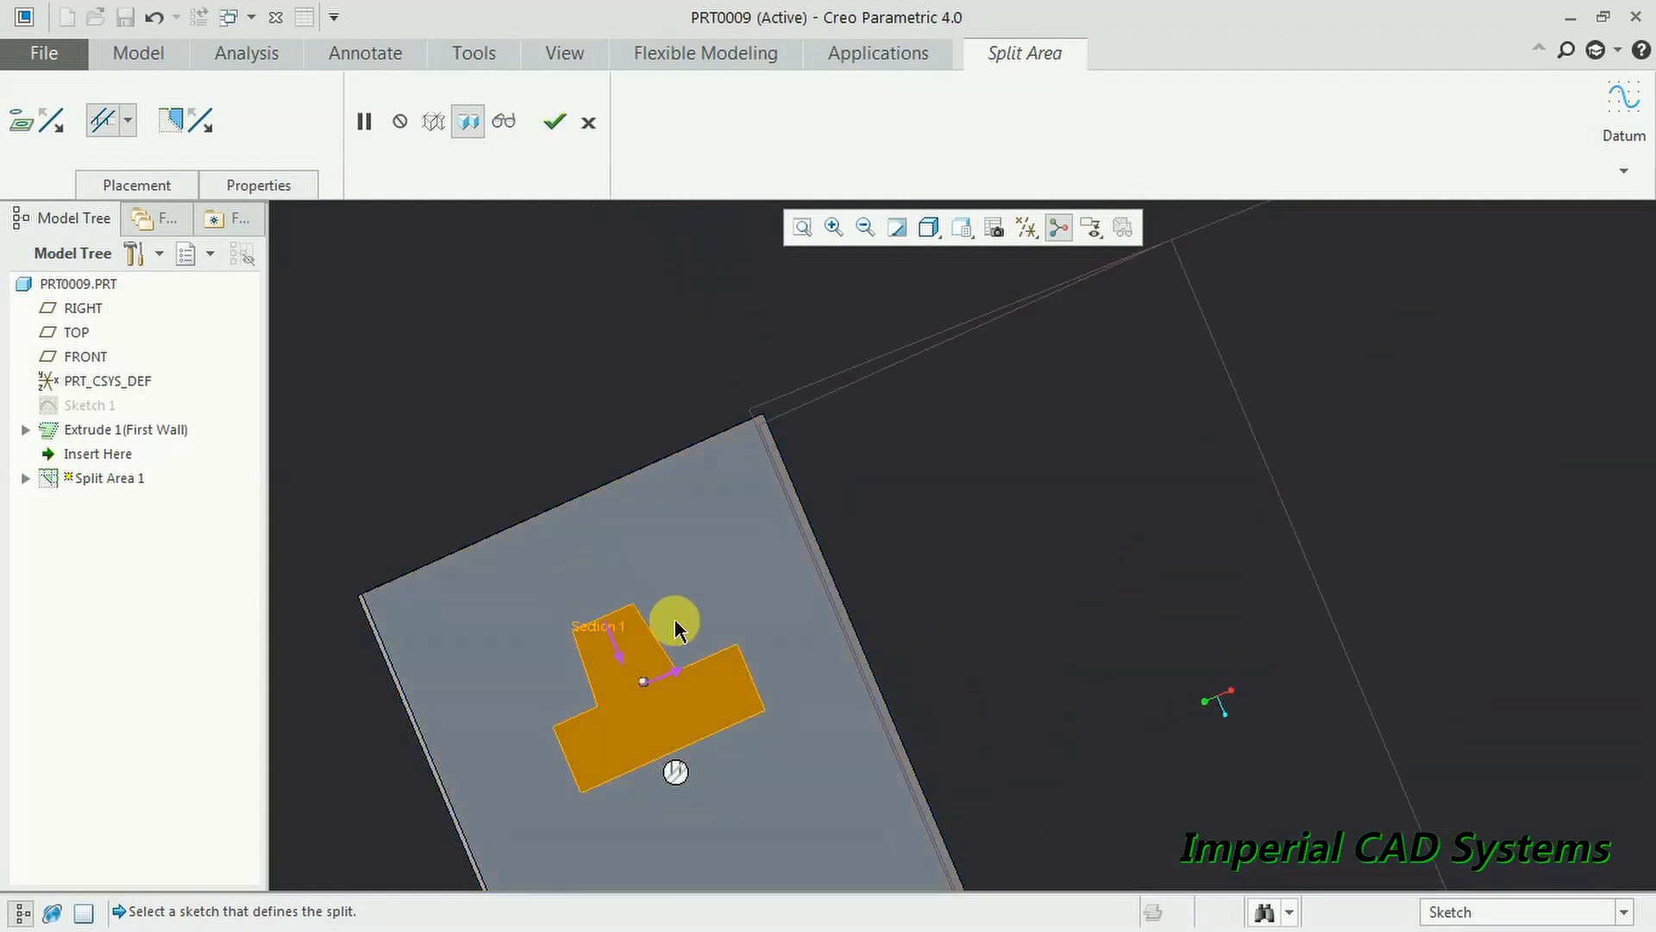
{"action": "left_click", "coordinate": [553, 126]}
{"action": "middle_click_drag", "start_coordinate": [630, 373], "coordinate": [889, 624]}
{"action": "scroll", "coordinate": [873, 556], "scroll_direction": "up", "scroll_amount": 3}
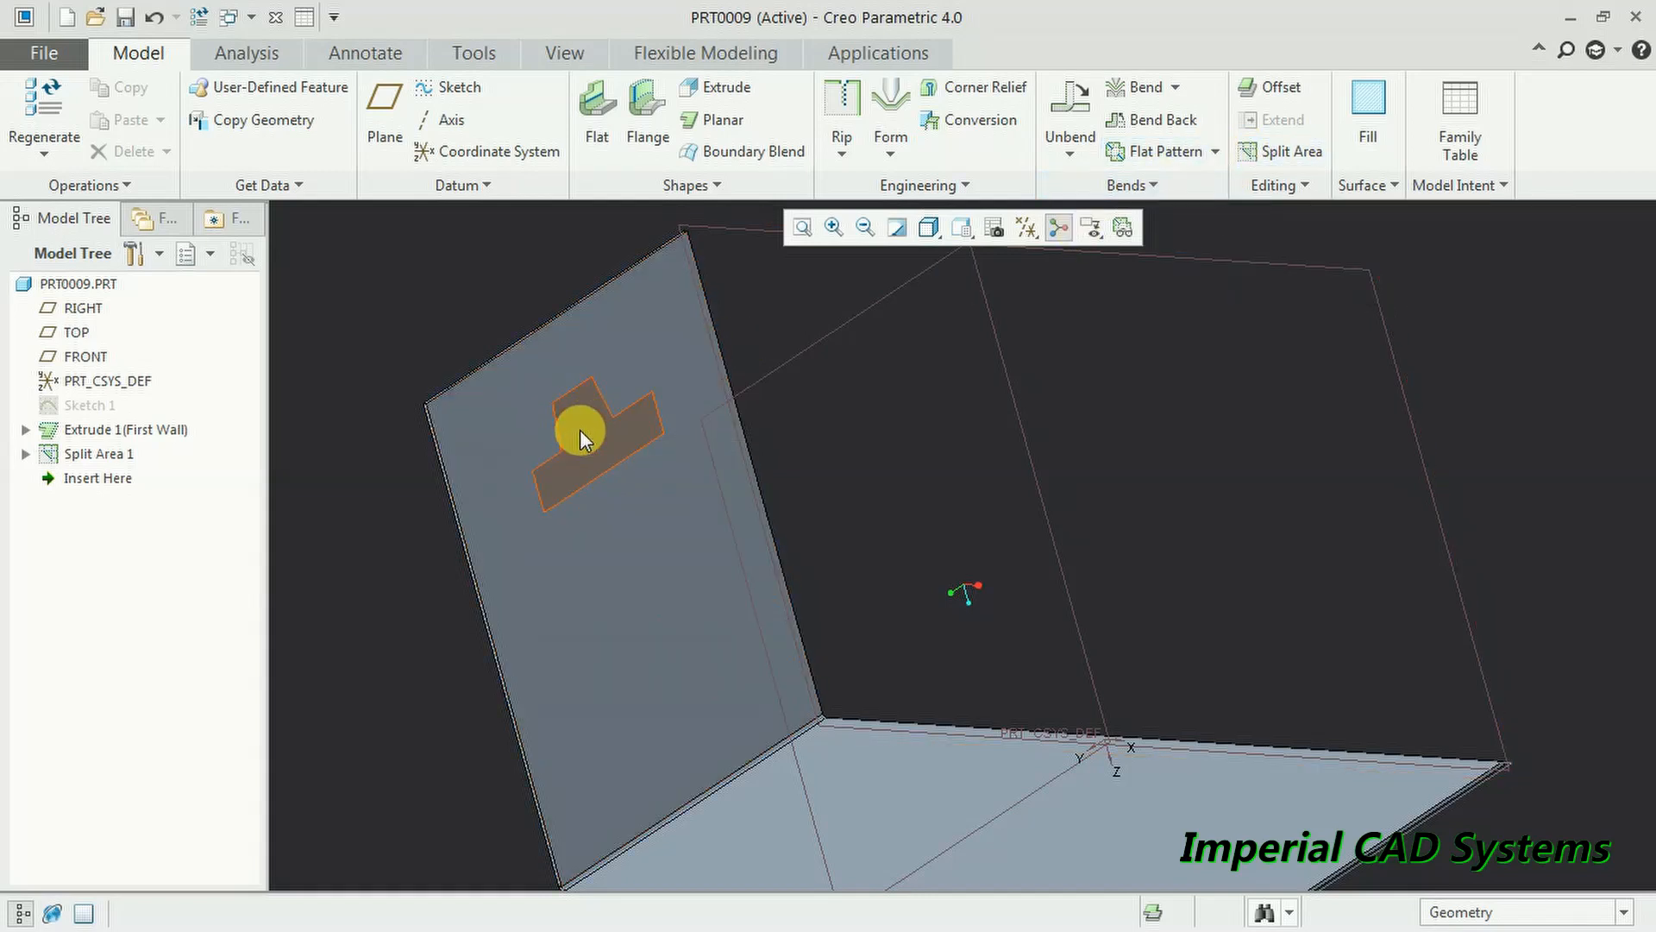
{"action": "left_click", "coordinate": [580, 430]}
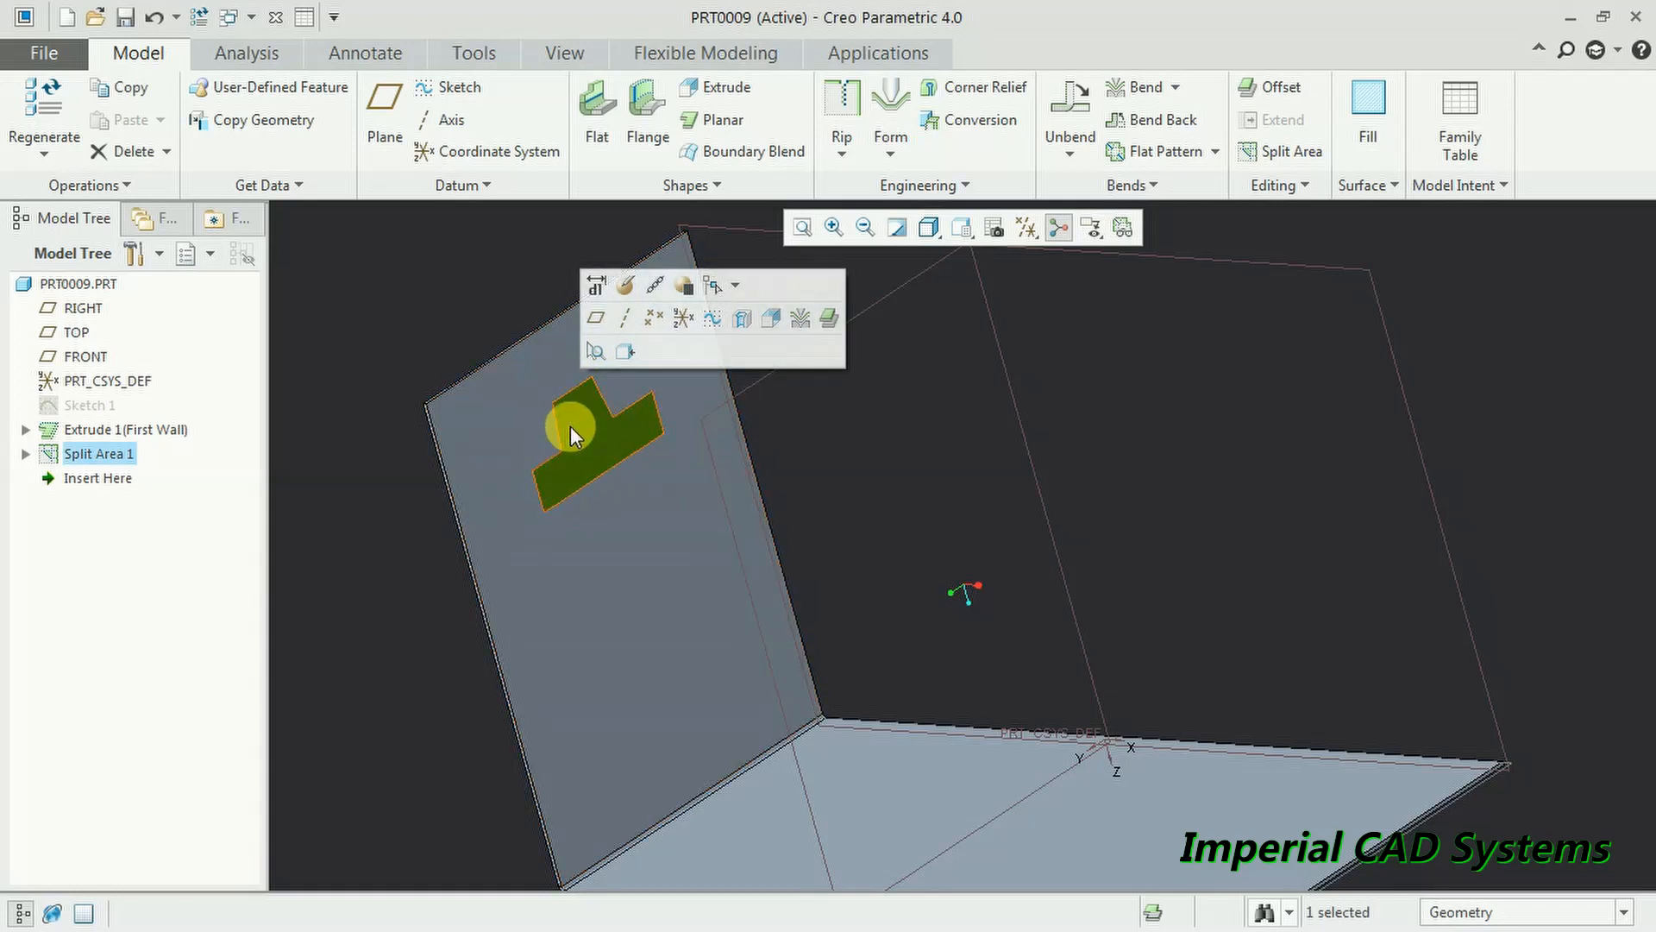
{"action": "left_click", "coordinate": [493, 290]}
{"action": "mouse_move", "coordinate": [591, 432]}
{"action": "middle_mouse_down"}
{"action": "mouse_move", "coordinate": [554, 396]}
{"action": "mouse_move", "coordinate": [621, 421]}
{"action": "mouse_move", "coordinate": [728, 414]}
{"action": "mouse_move", "coordinate": [591, 425]}
{"action": "middle_mouse_up"}
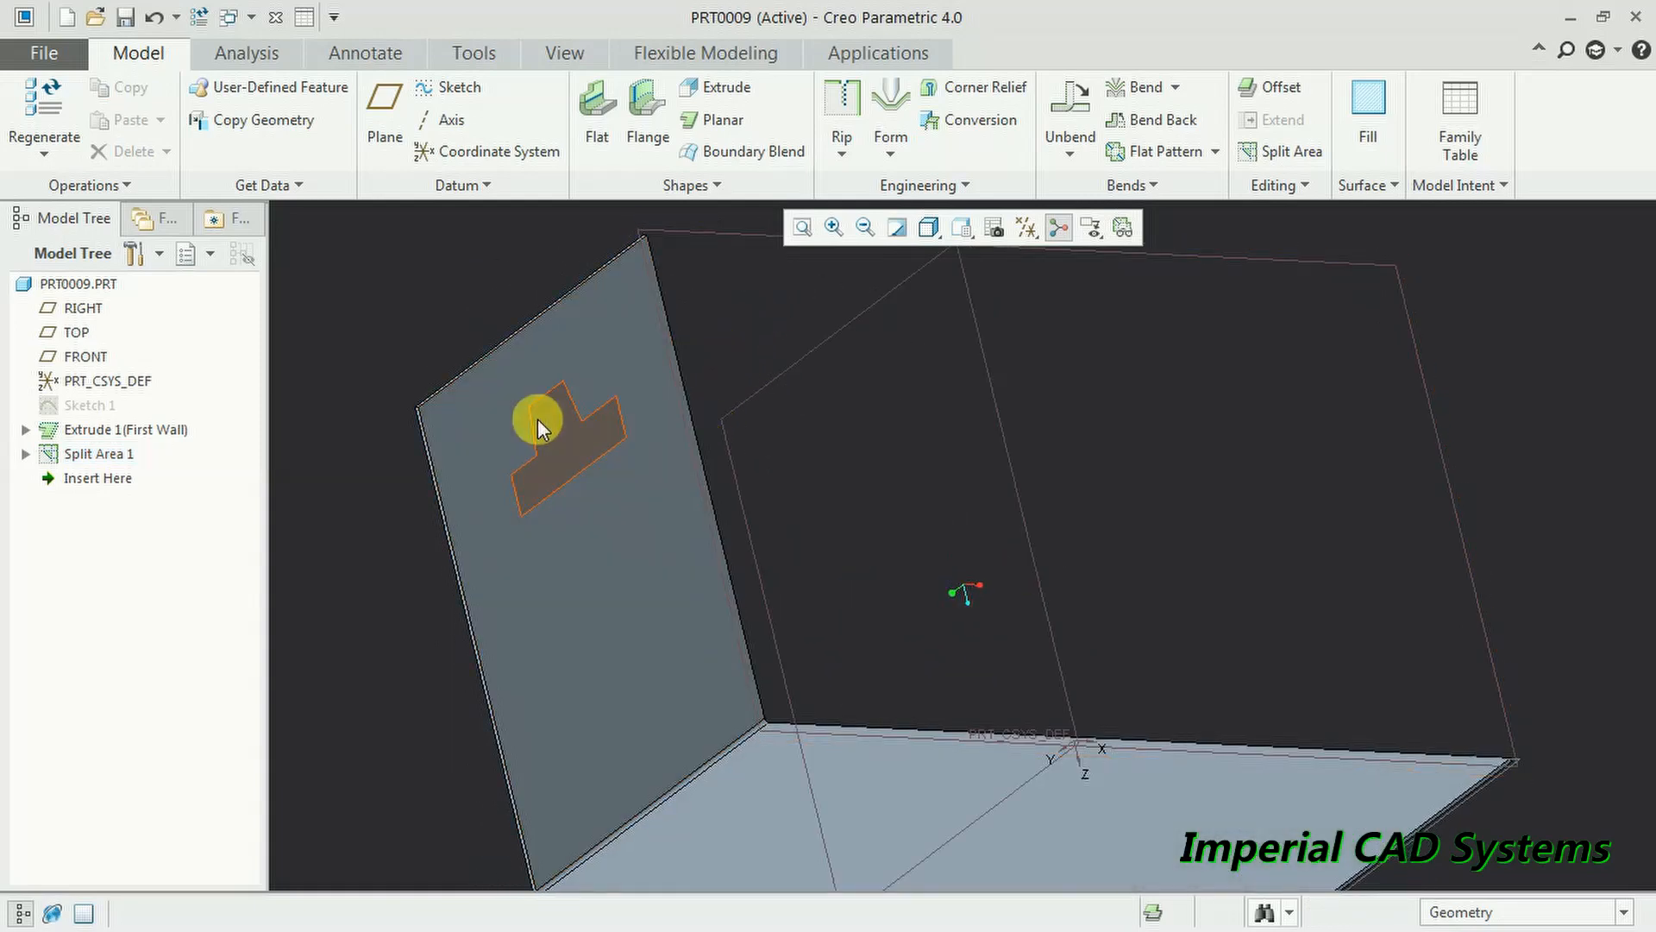
{"action": "scroll", "coordinate": [544, 396], "scroll_direction": "down", "scroll_amount": 3}
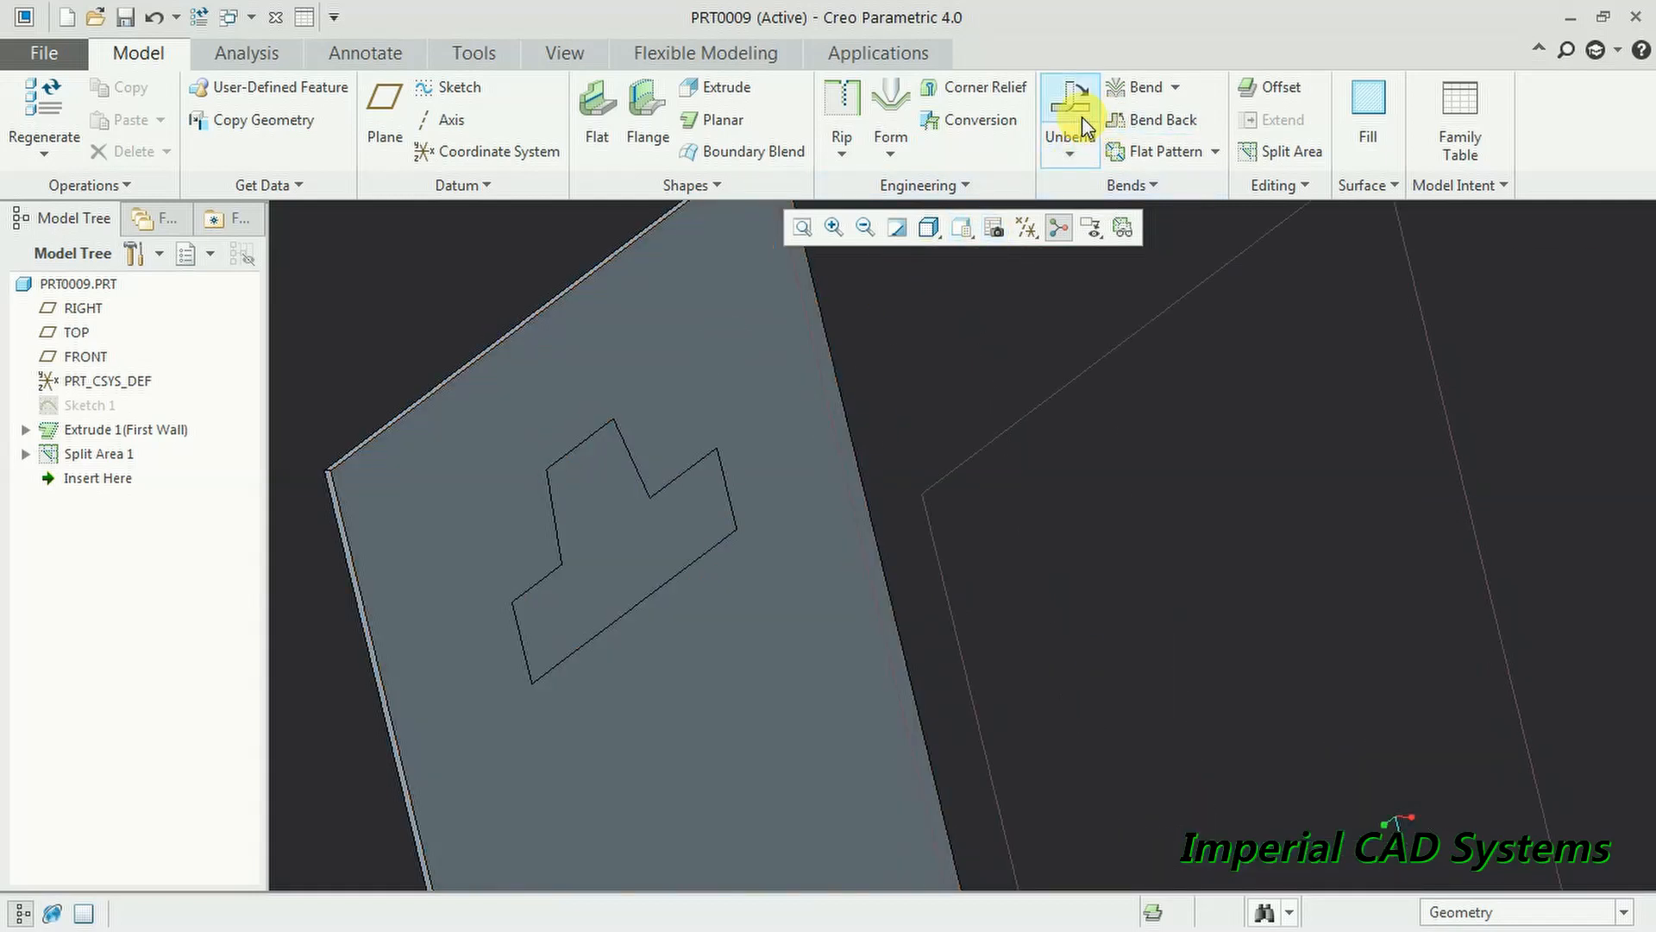
{"action": "left_click", "coordinate": [1137, 90]}
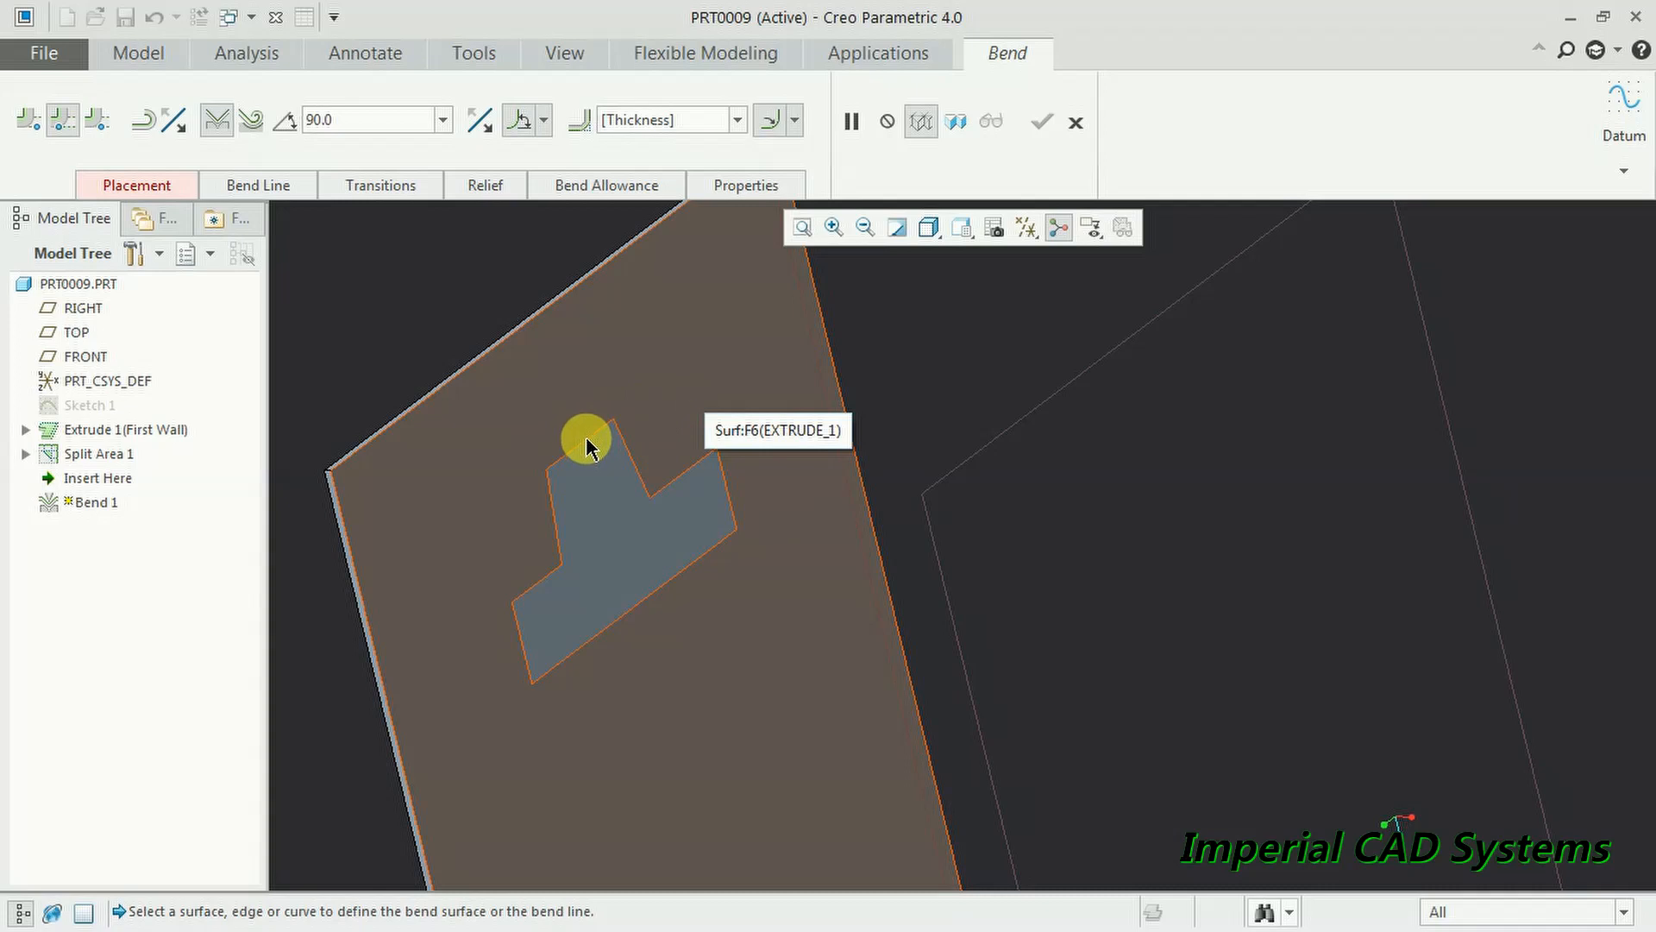
{"action": "left_click", "coordinate": [722, 497]}
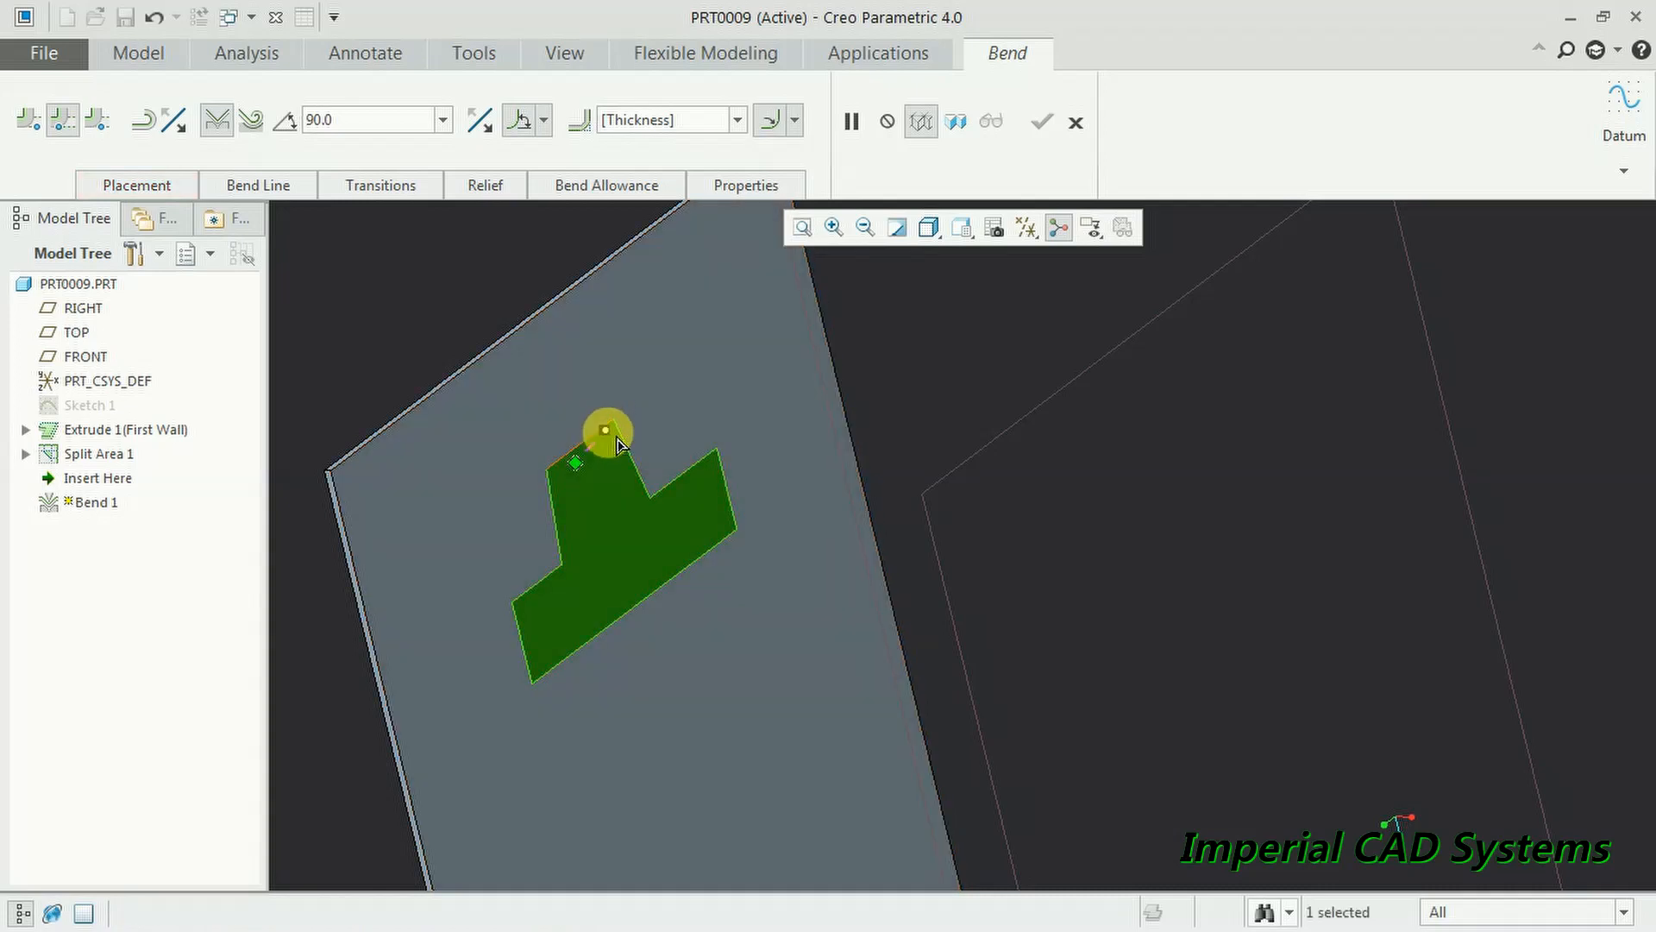
{"action": "mouse_move", "coordinate": [620, 430]}
{"action": "left_mouse_down"}
{"action": "mouse_move", "coordinate": [592, 474]}
{"action": "mouse_move", "coordinate": [556, 475]}
{"action": "left_mouse_up"}
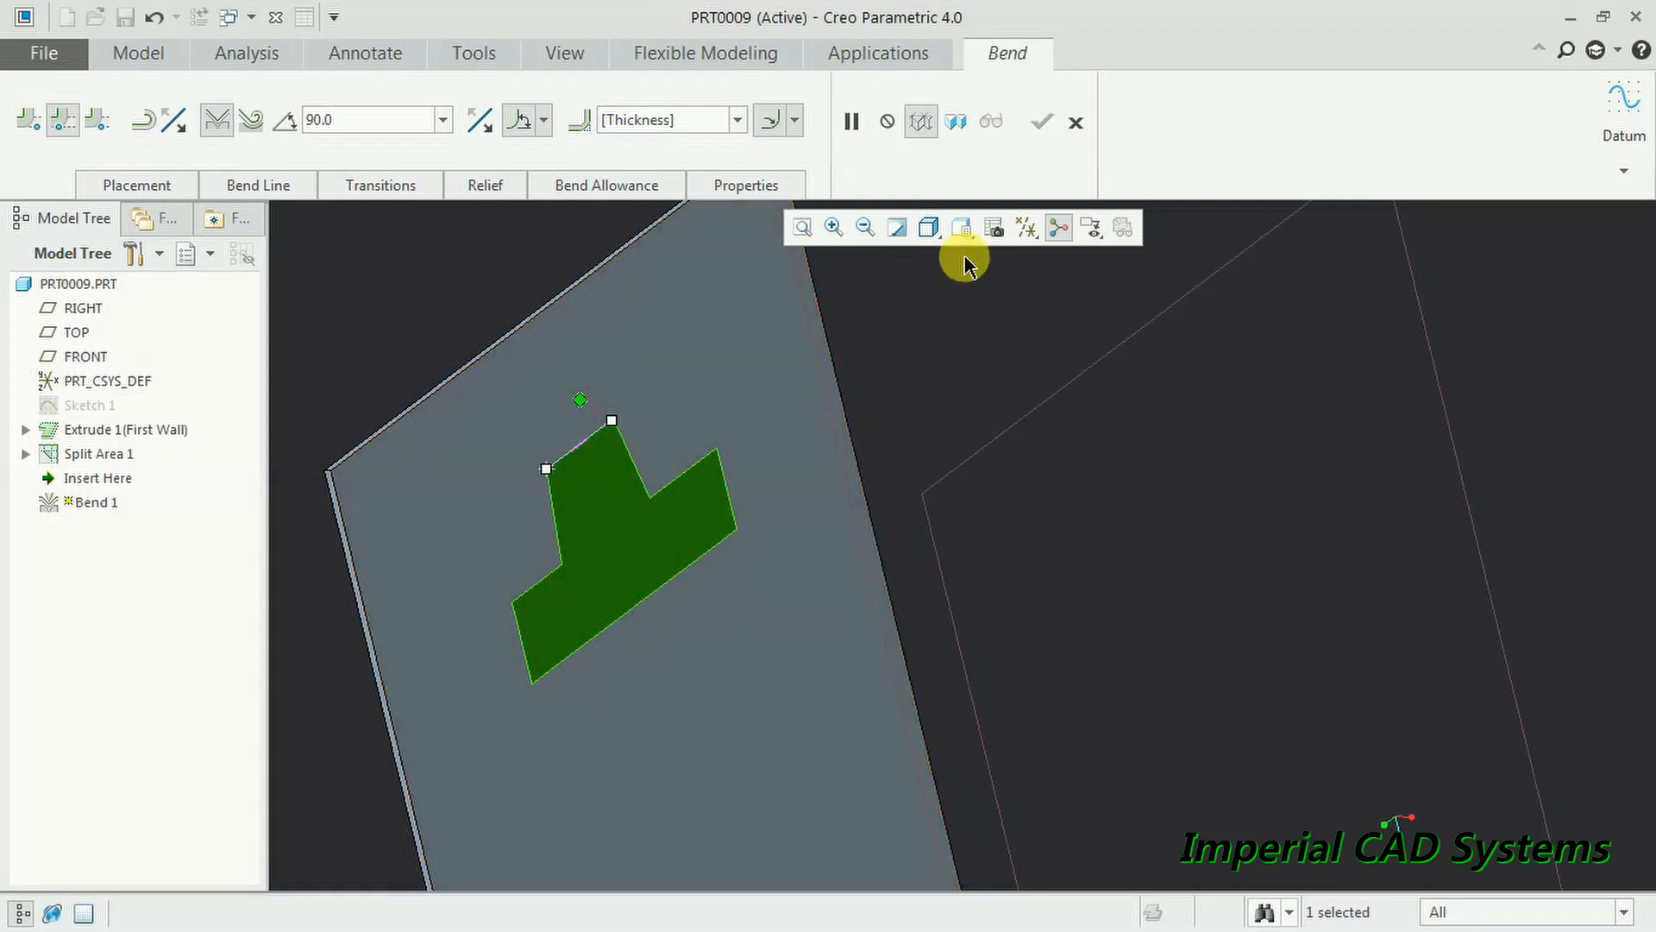
{"action": "left_click", "coordinate": [1071, 125]}
{"action": "left_click", "coordinate": [830, 523]}
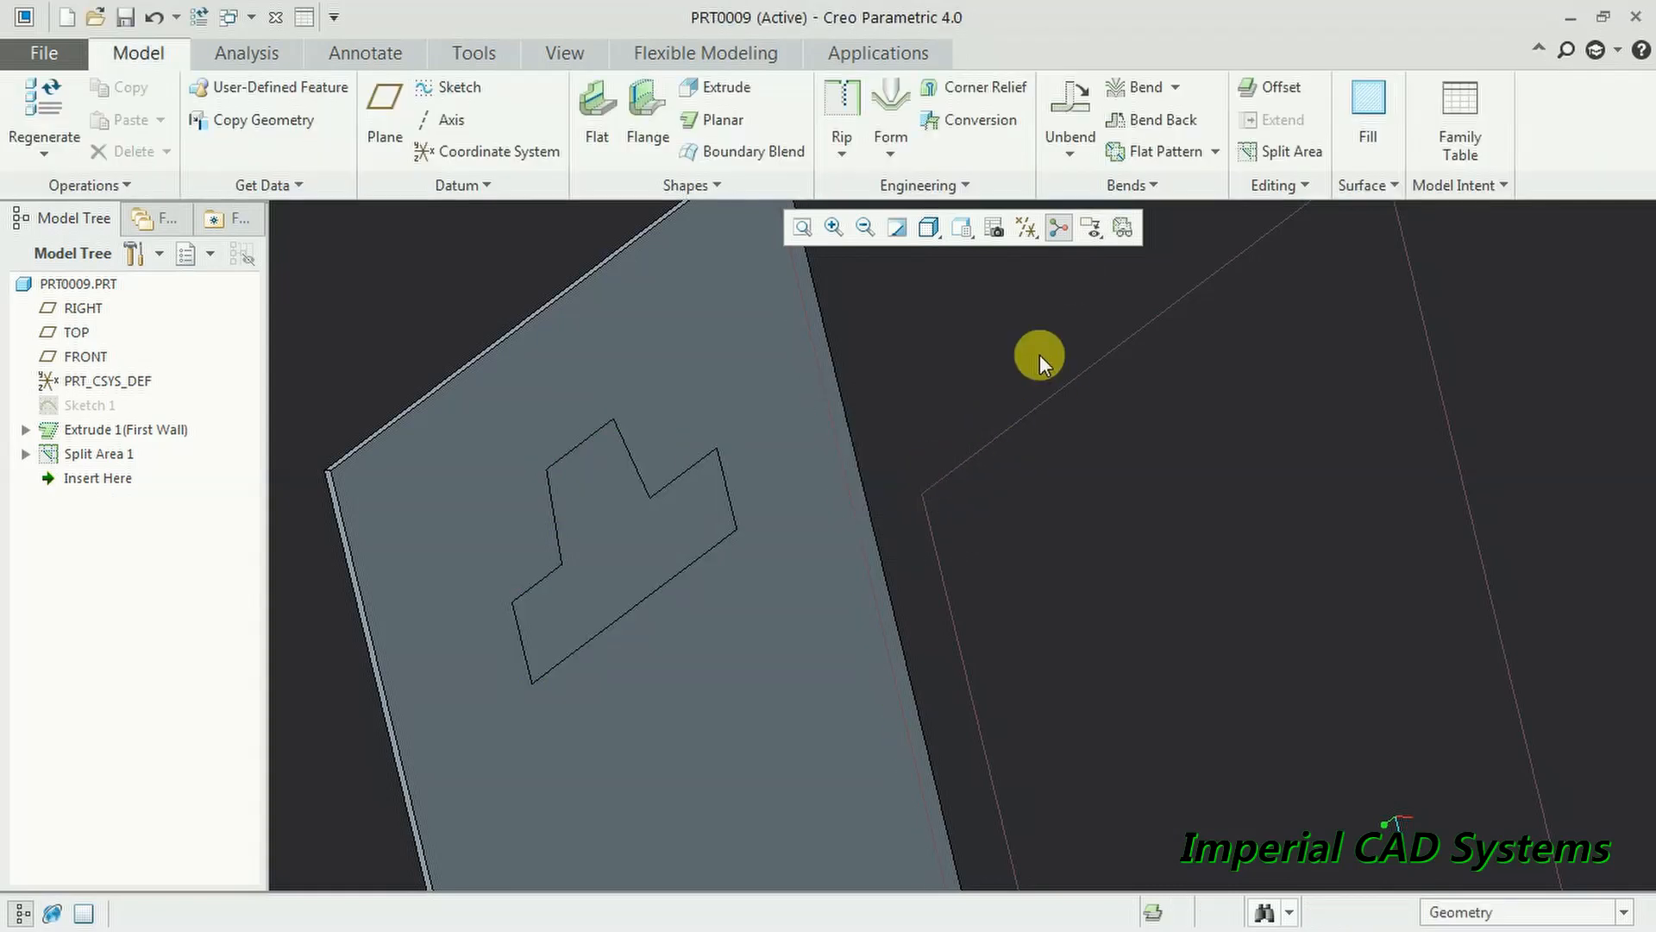
{"action": "middle_click_drag", "start_coordinate": [1044, 488], "coordinate": [722, 303]}
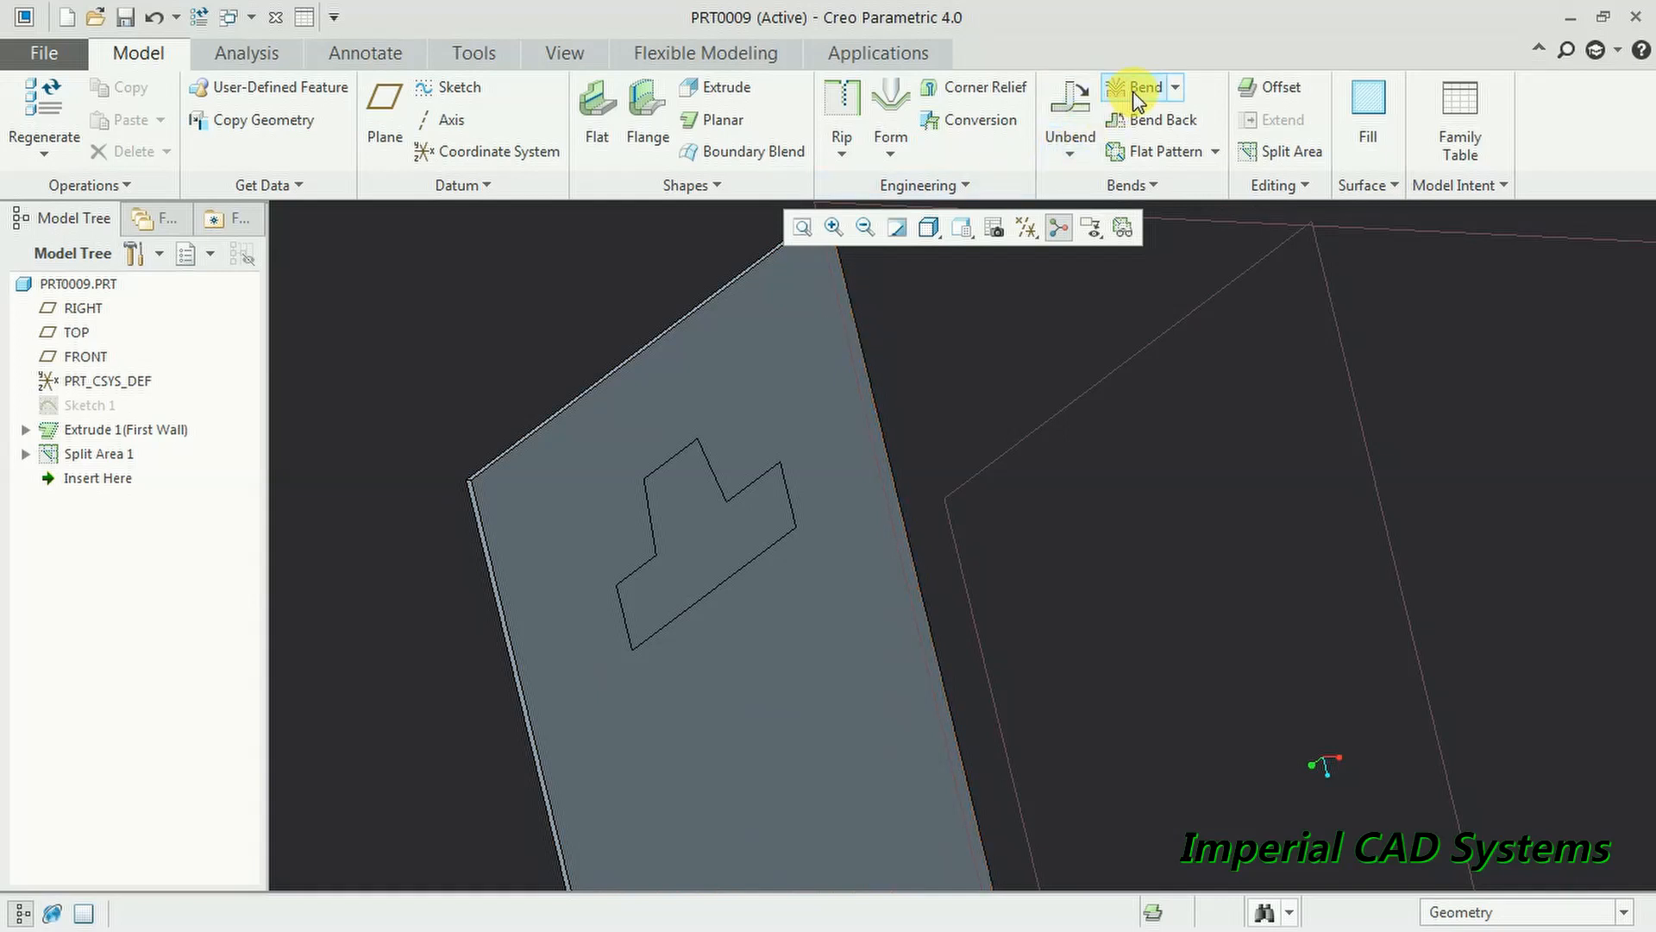
- Split off the plate face's top-left corner with a diagonal line from its left edge to its top edge
{"action": "left_click", "coordinate": [1273, 154]}
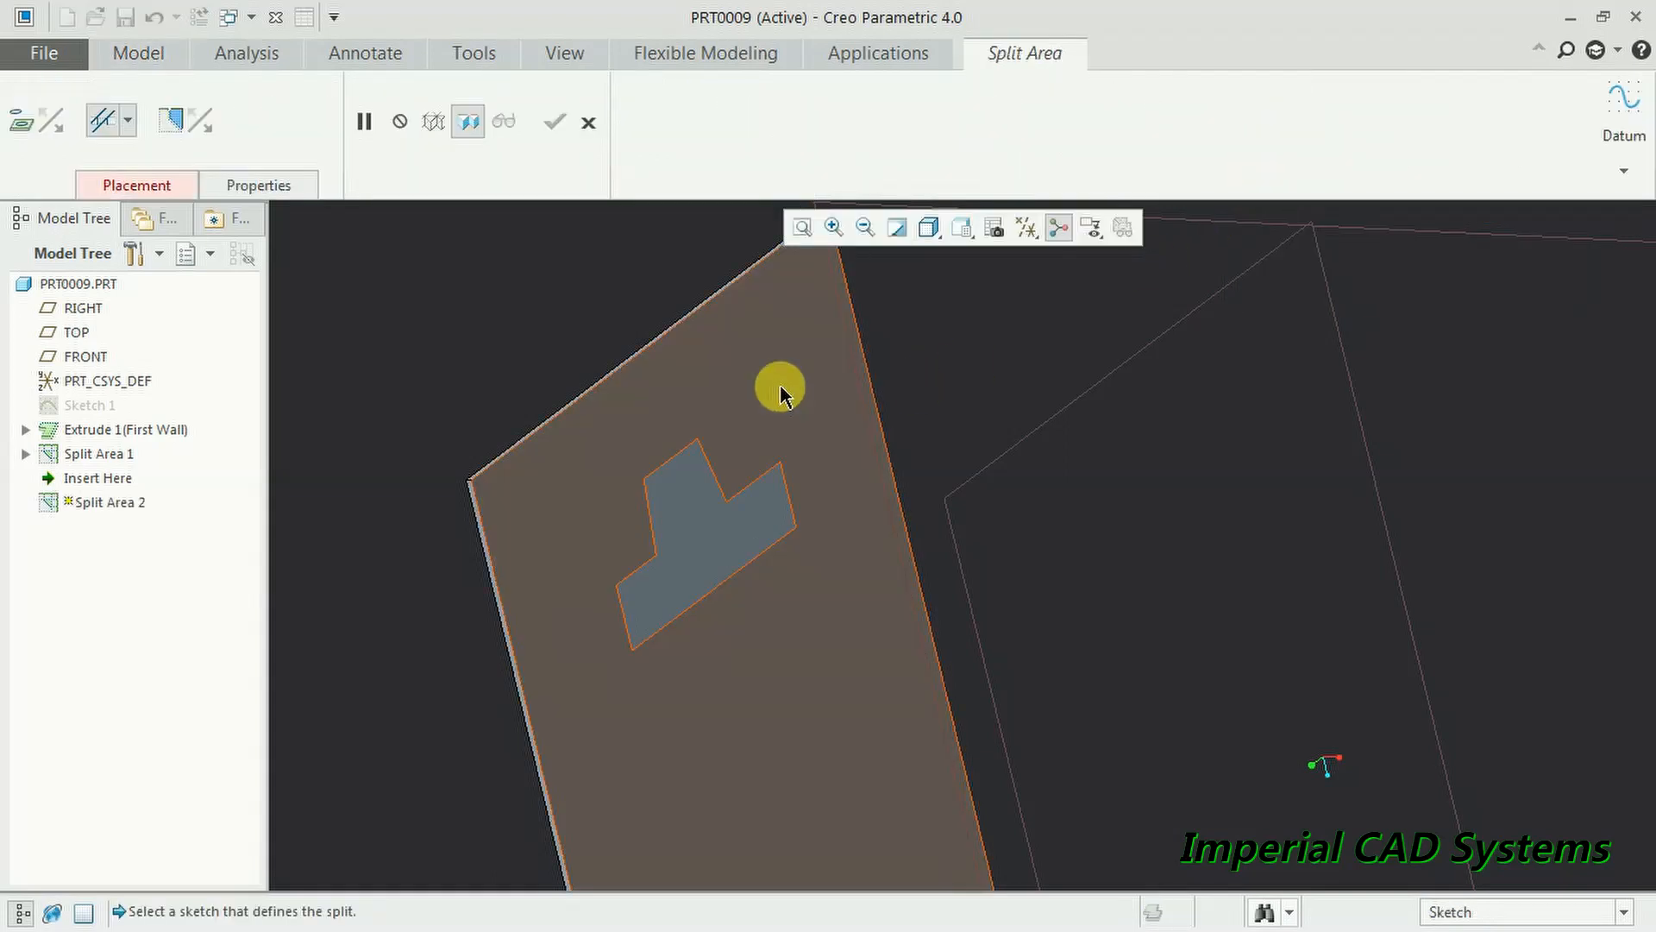
{"action": "left_click", "coordinate": [779, 390]}
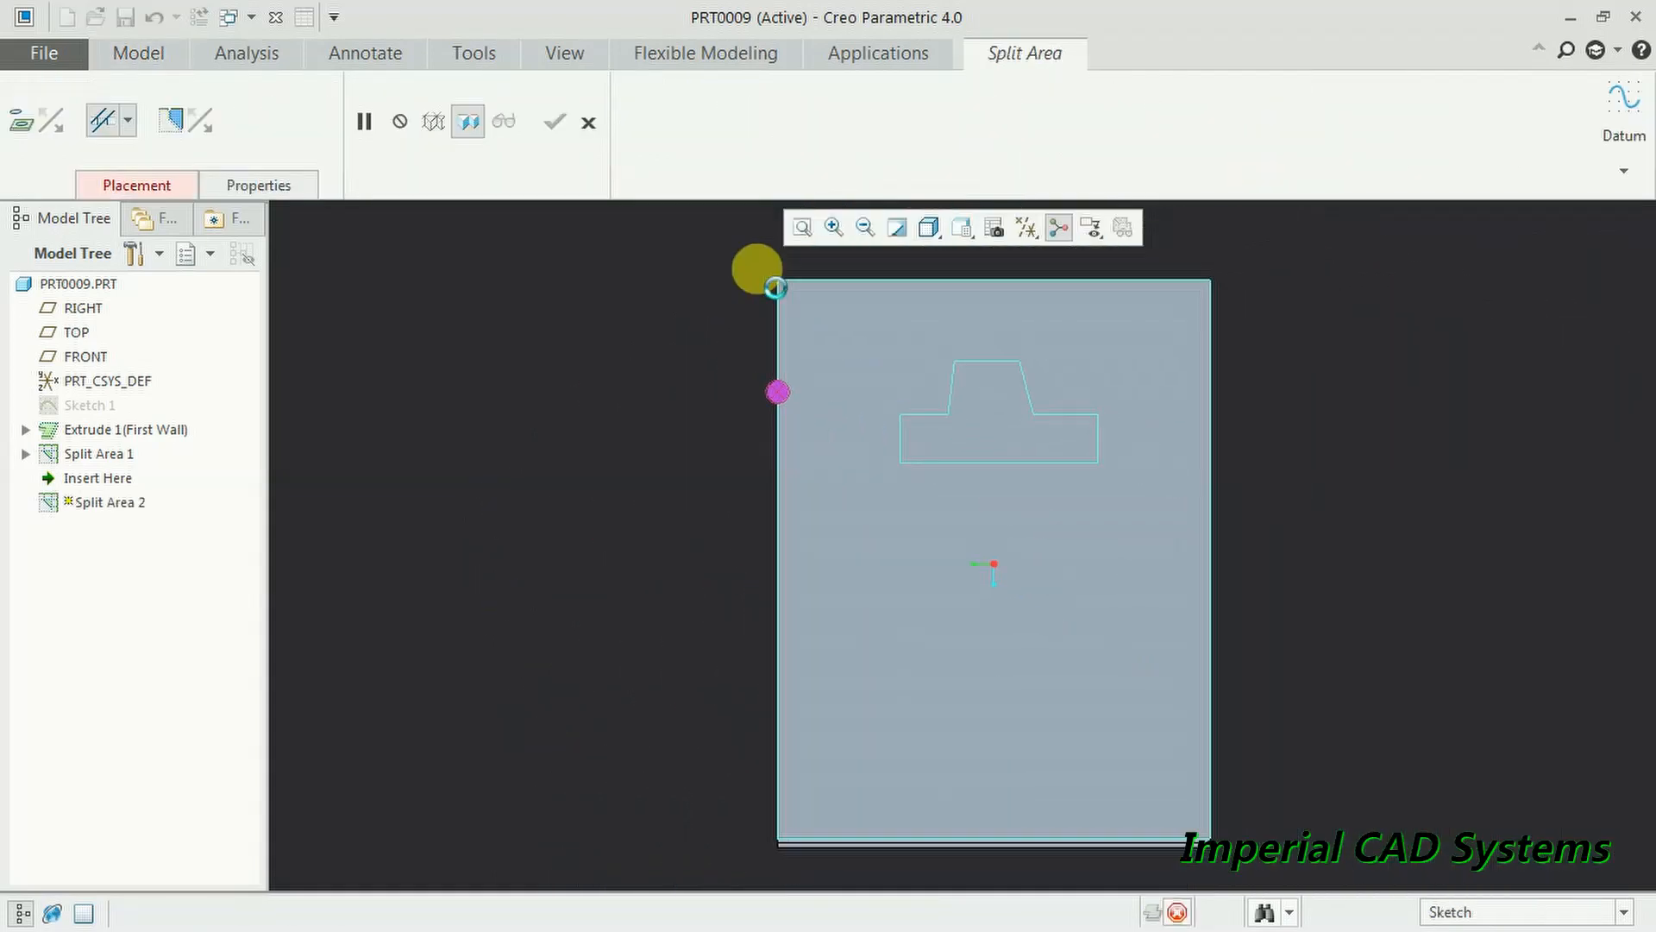
{"action": "left_click", "coordinate": [547, 89]}
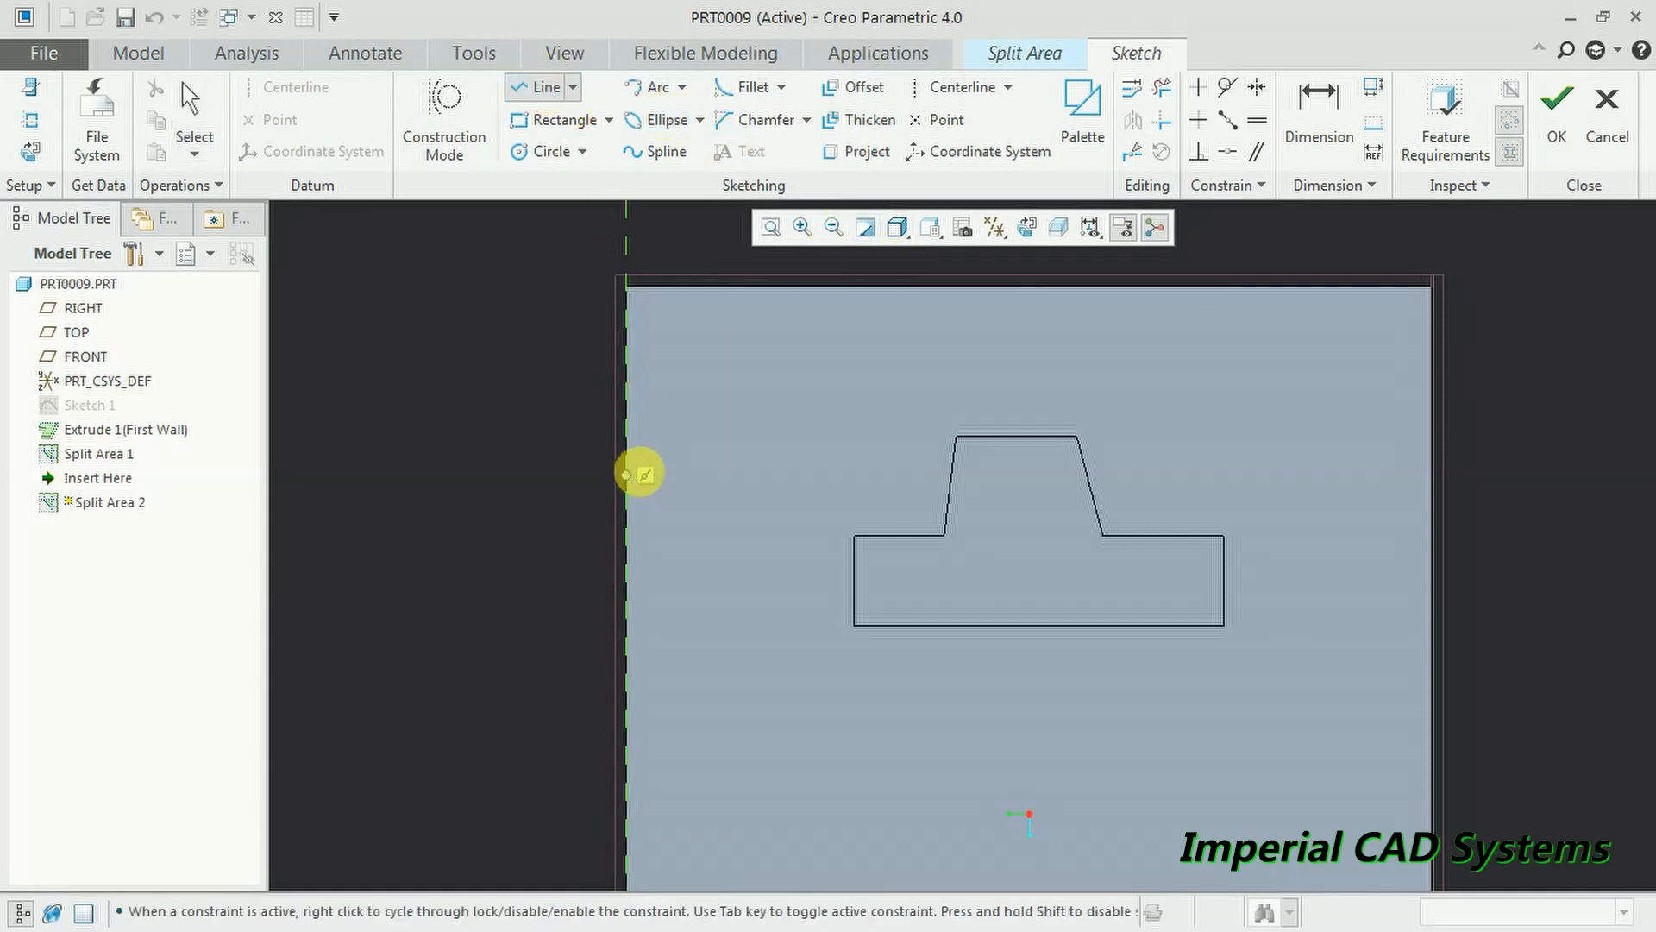
{"action": "left_click", "coordinate": [643, 474]}
{"action": "left_click", "coordinate": [816, 287]}
{"action": "middle_click", "coordinate": [1048, 321]}
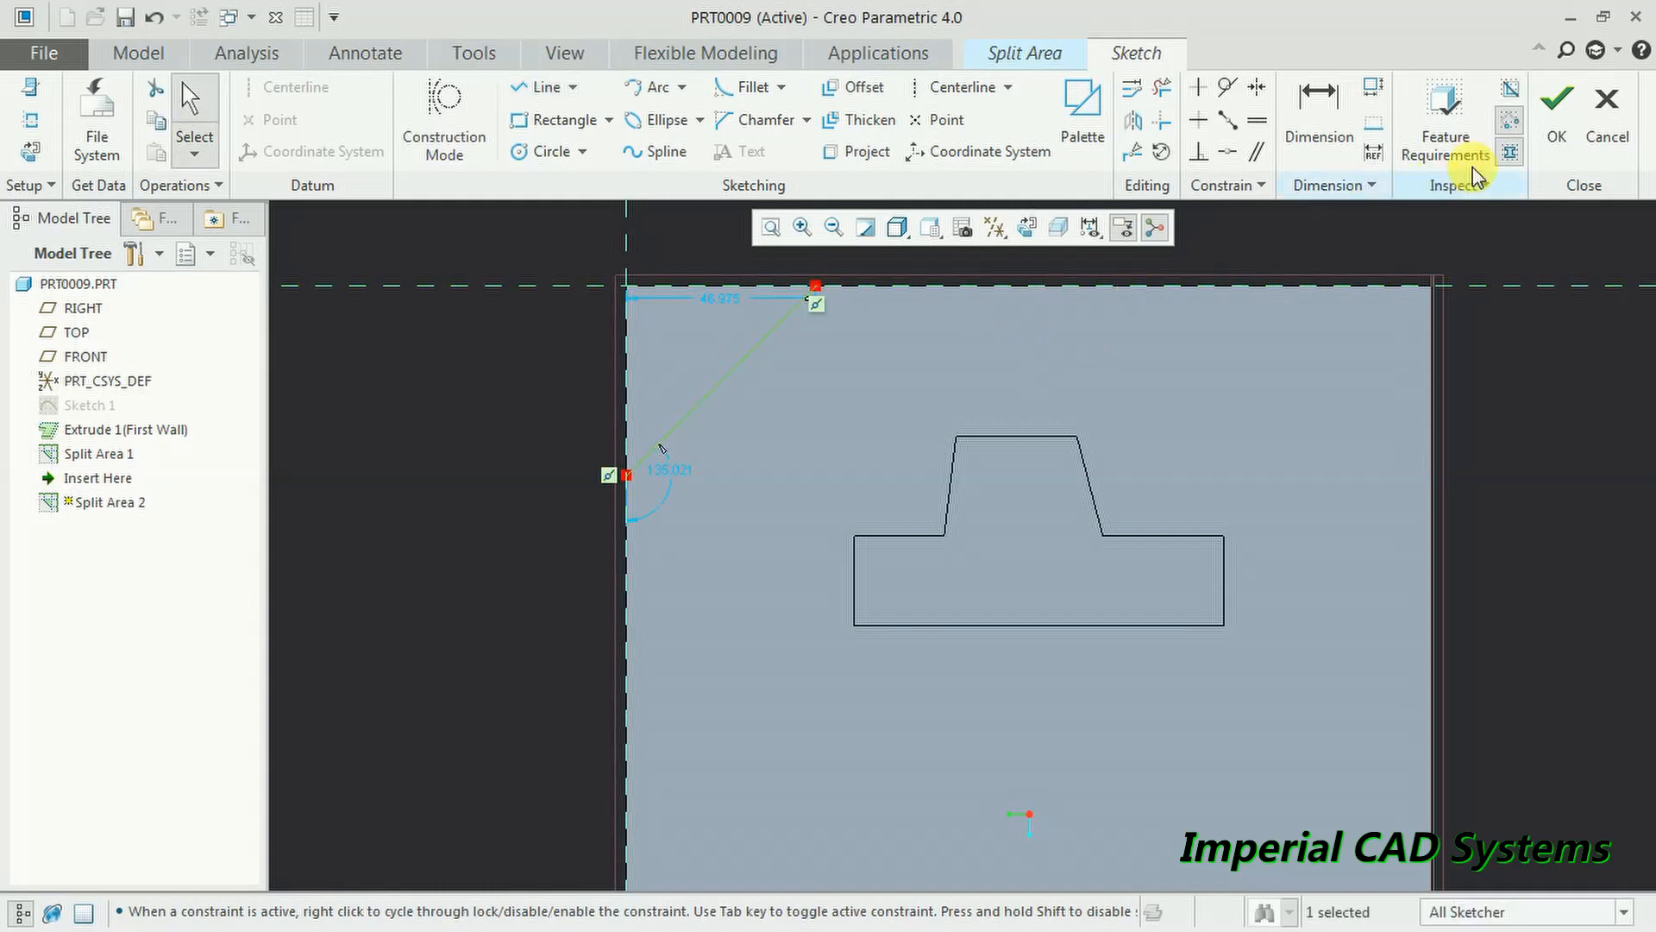
{"action": "left_click", "coordinate": [1557, 116]}
{"action": "mouse_move", "coordinate": [1057, 438]}
{"action": "middle_mouse_down"}
{"action": "mouse_move", "coordinate": [1087, 436]}
{"action": "mouse_move", "coordinate": [1121, 400]}
{"action": "mouse_move", "coordinate": [987, 488]}
{"action": "middle_mouse_up"}
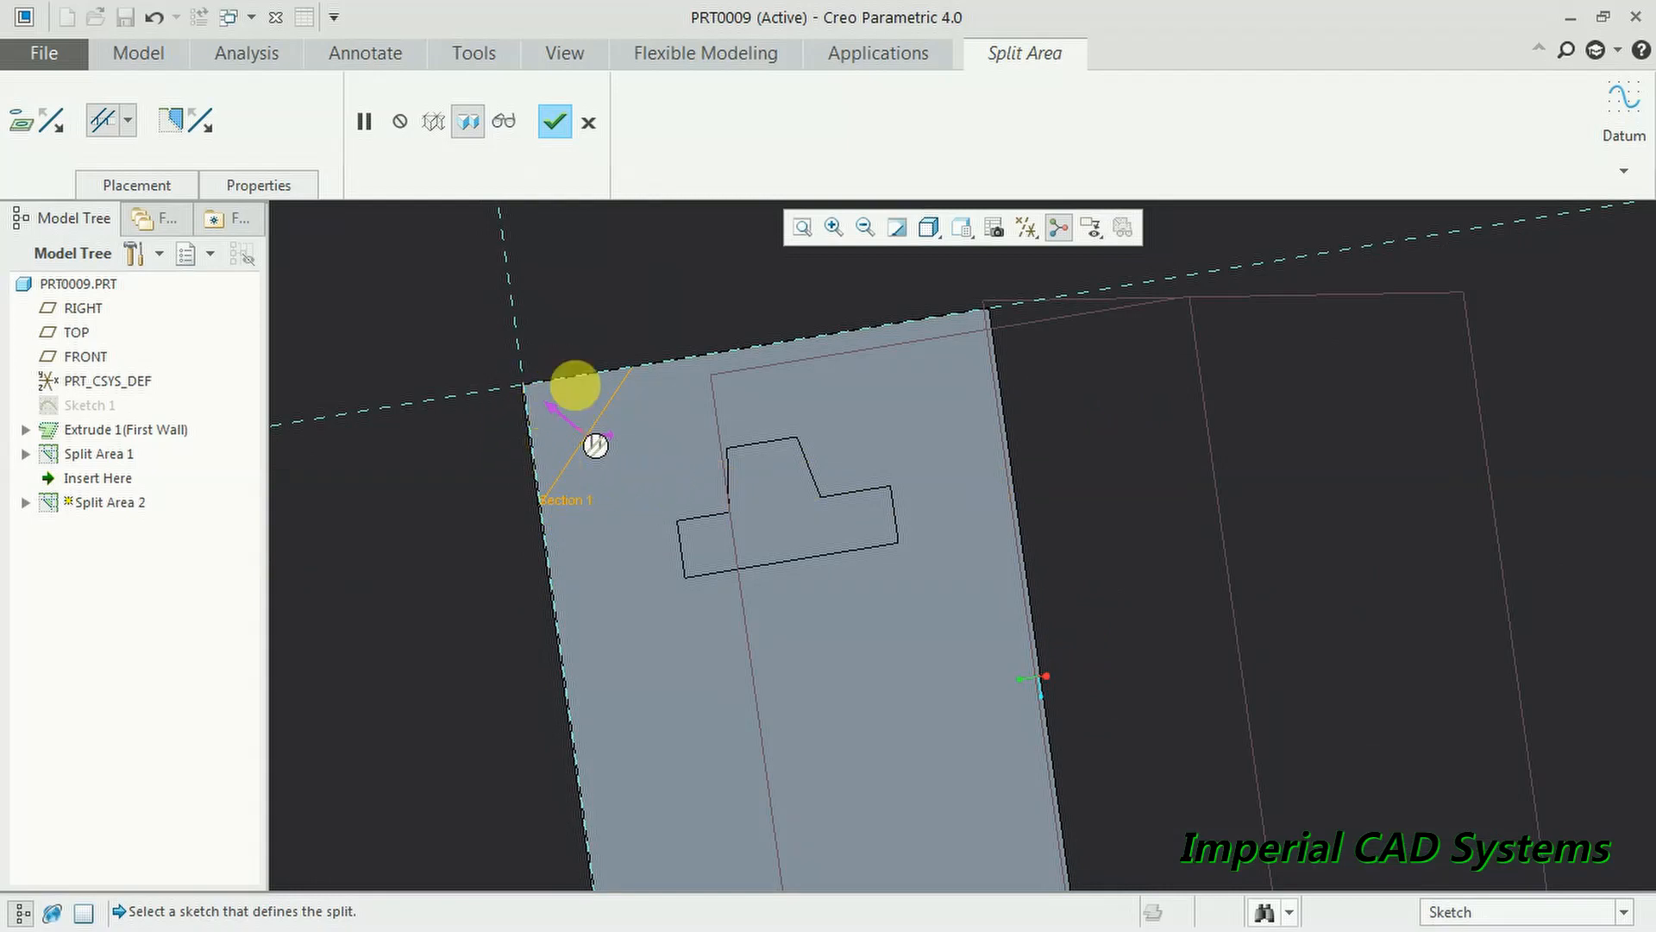
{"action": "left_click", "coordinate": [565, 138]}
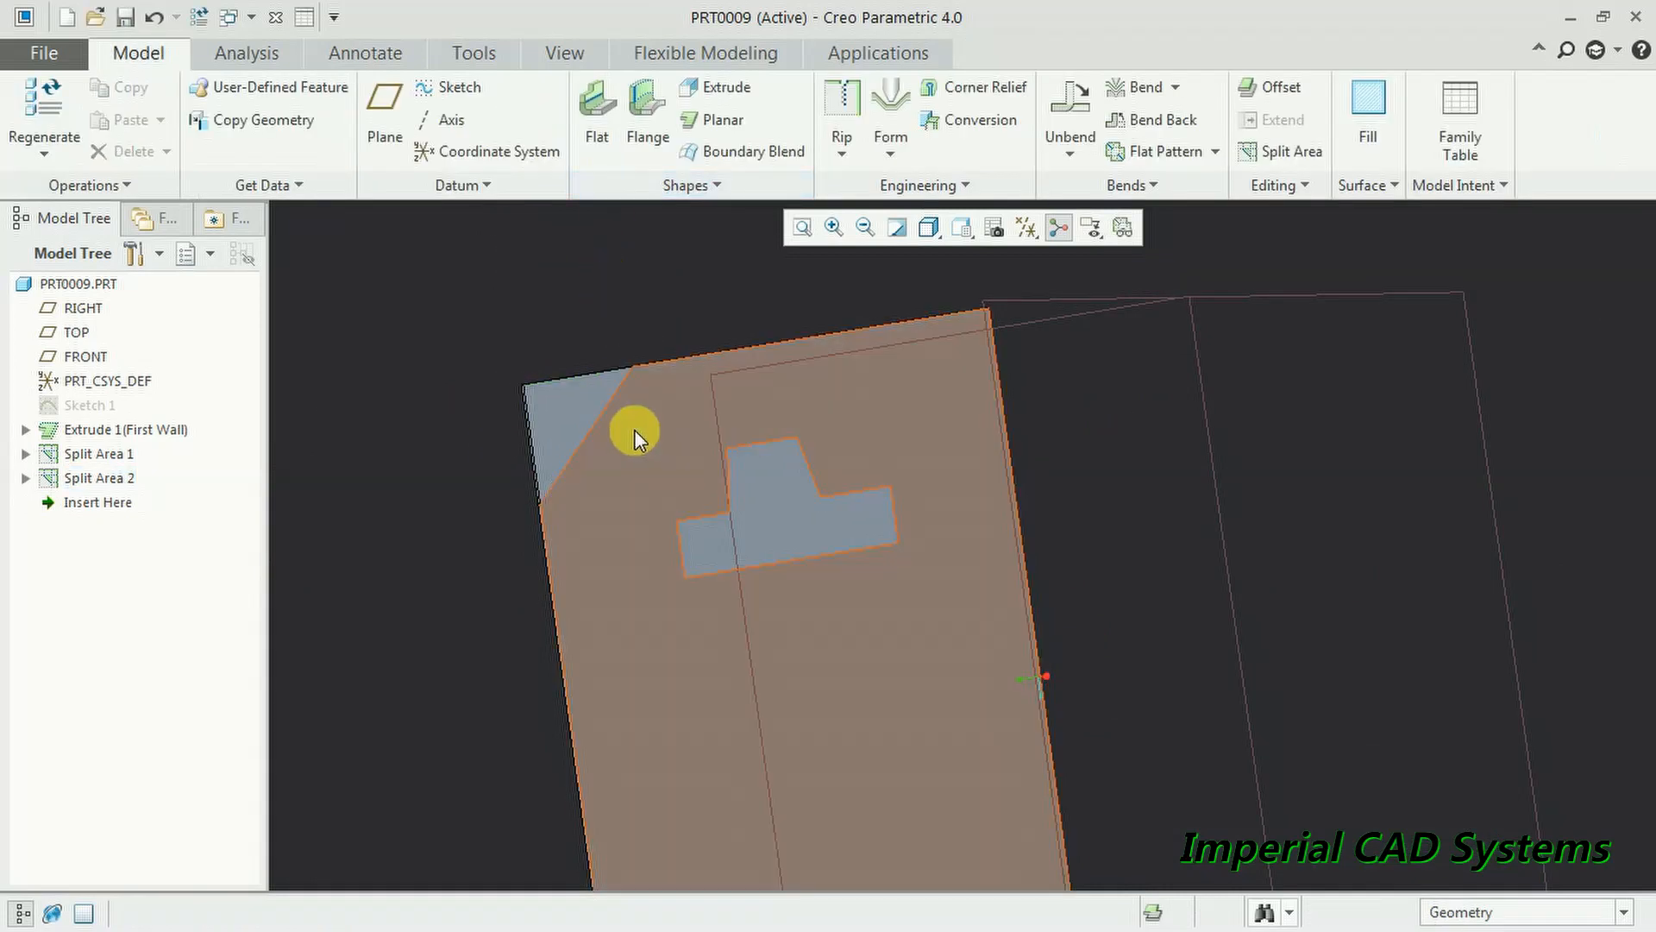
{"action": "scroll", "coordinate": [634, 429], "scroll_direction": "up", "scroll_amount": 3}
{"action": "left_click", "coordinate": [573, 411]}
- Start a bend on the triangular corner area with its bend line on the diagonal edge
{"action": "scroll", "coordinate": [613, 345], "scroll_direction": "down", "scroll_amount": 3}
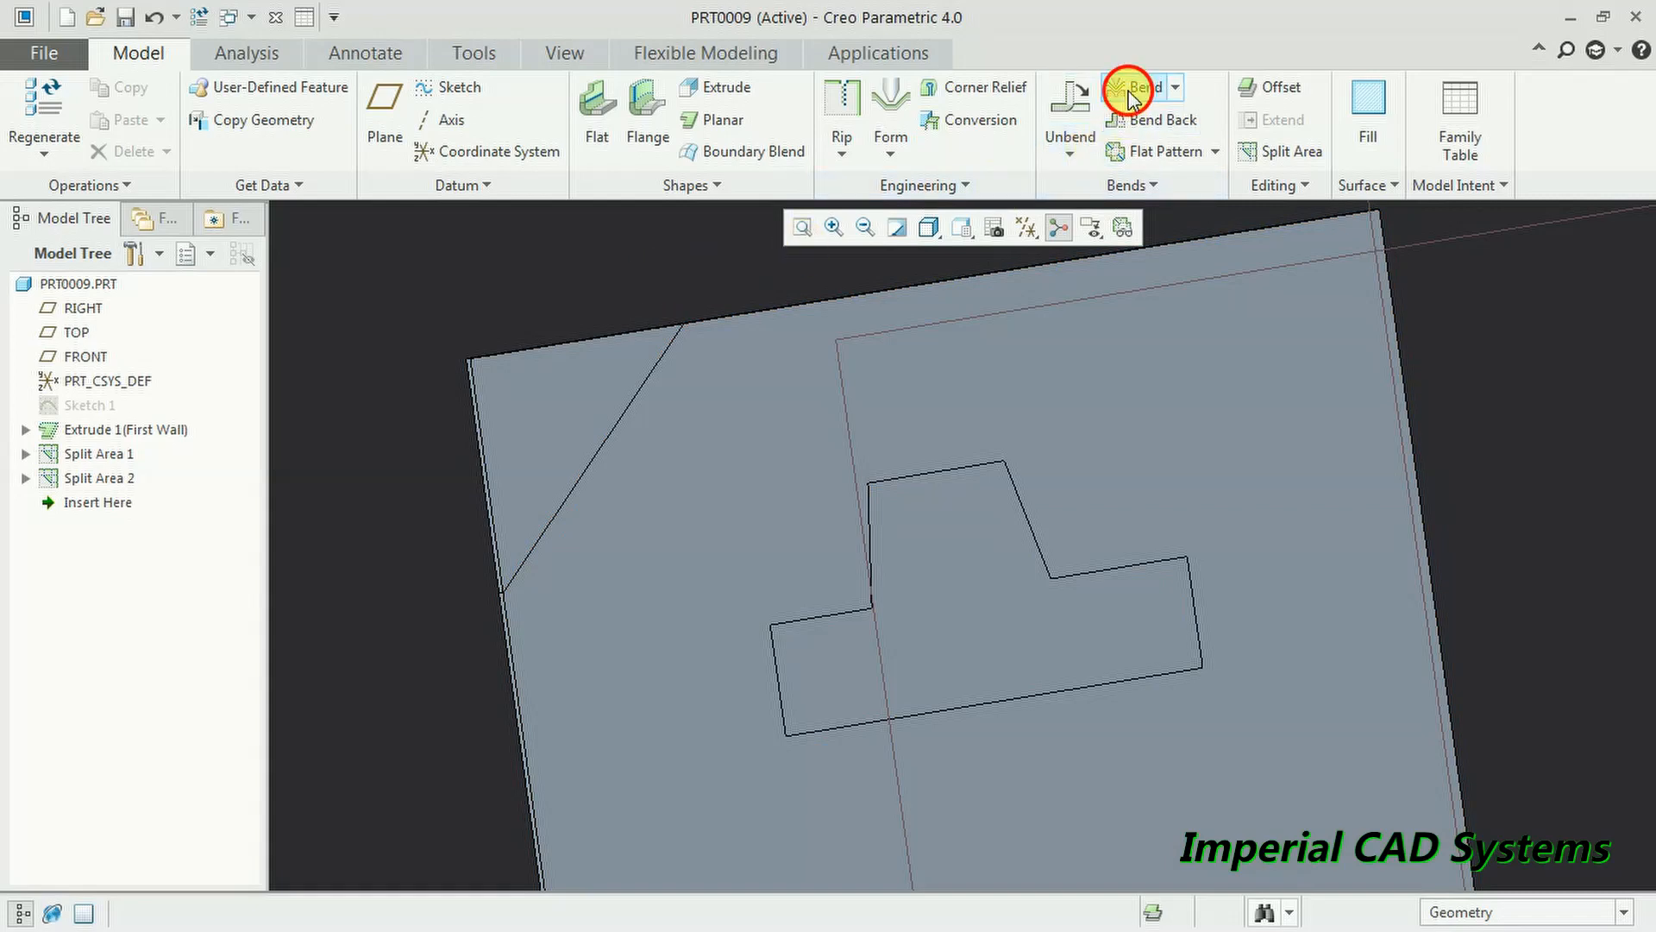
{"action": "left_click", "coordinate": [1133, 90]}
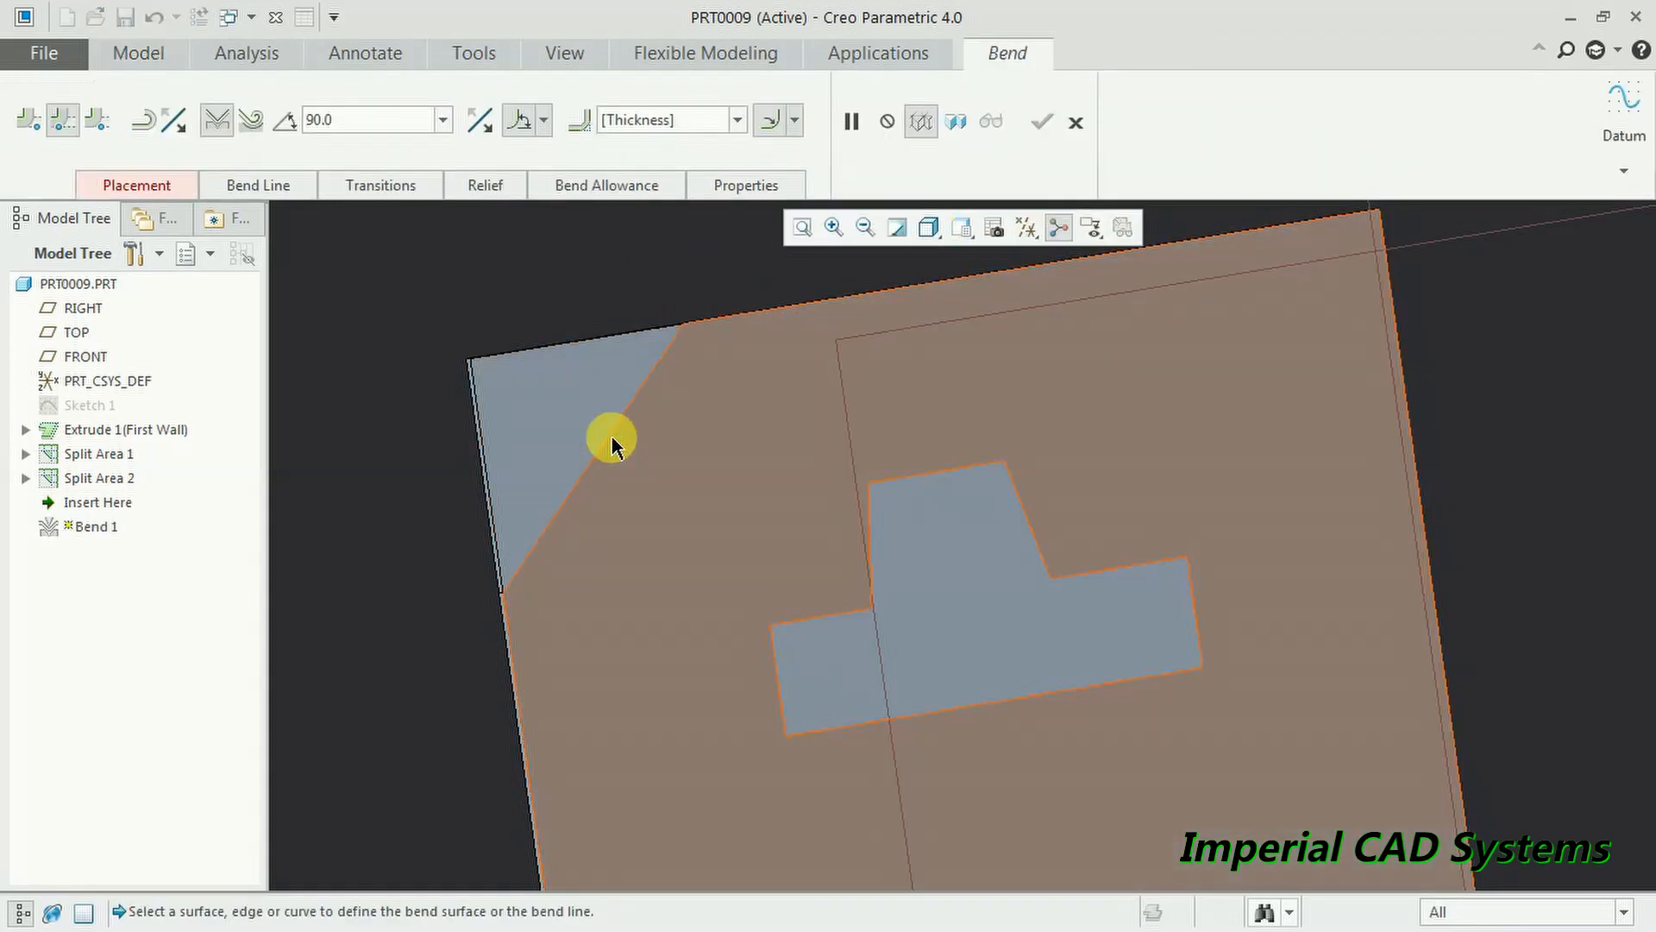
{"action": "left_click", "coordinate": [608, 437]}
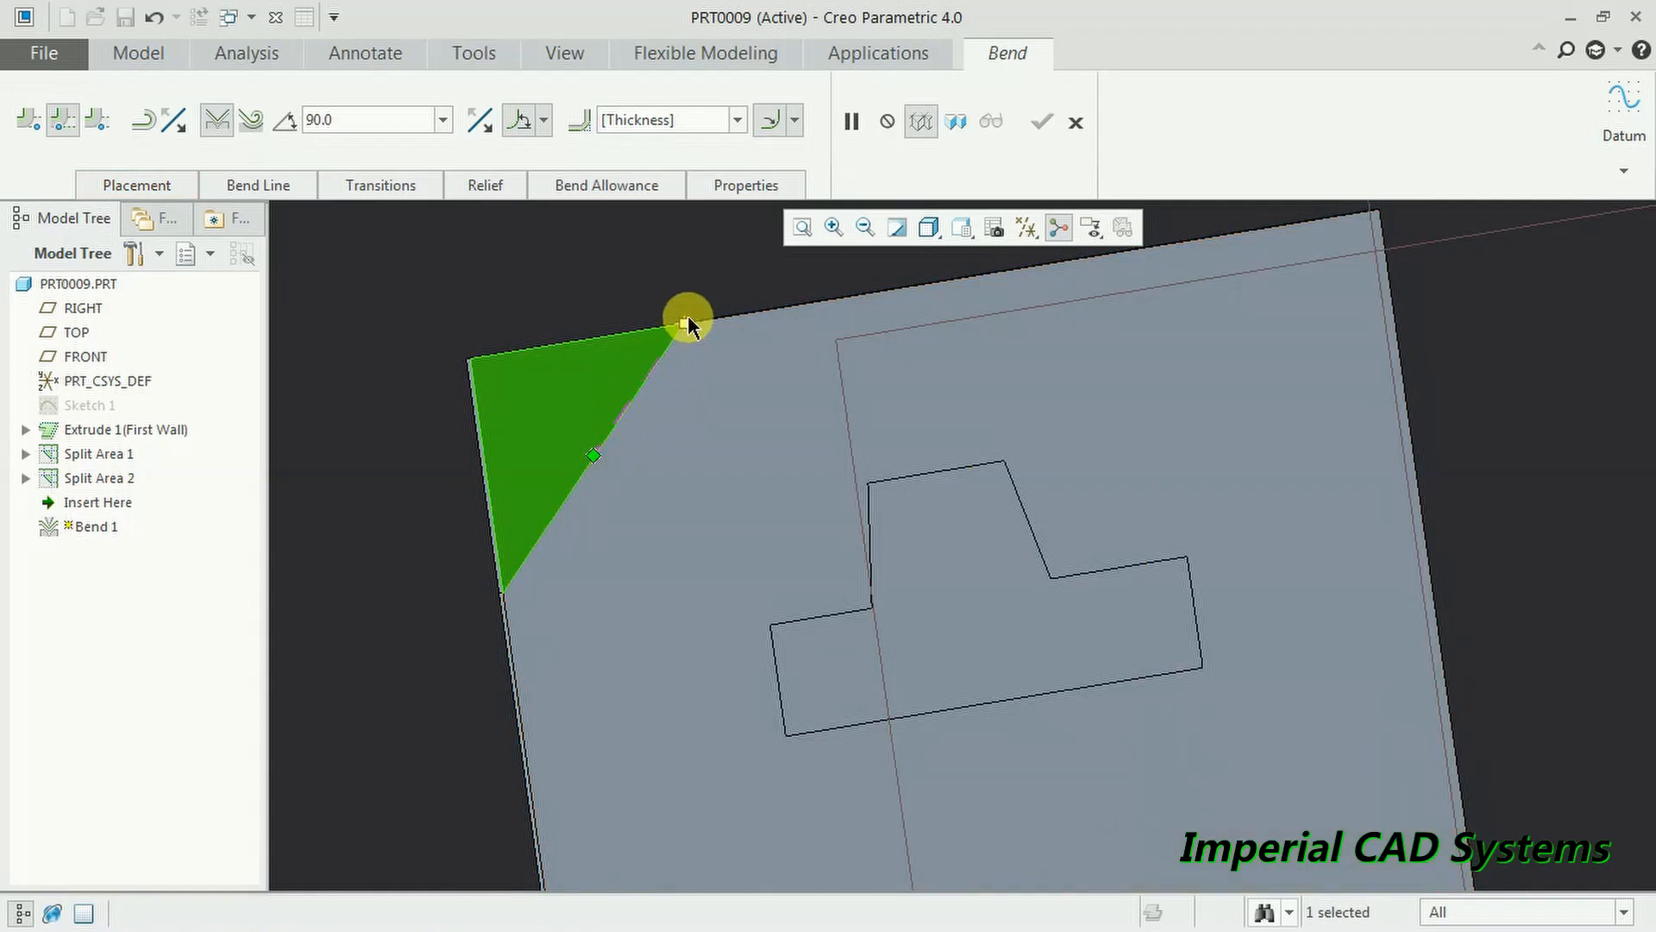
{"action": "left_click_drag", "start_coordinate": [594, 456], "coordinate": [518, 602]}
{"action": "middle_click_drag", "start_coordinate": [508, 580], "coordinate": [758, 533]}
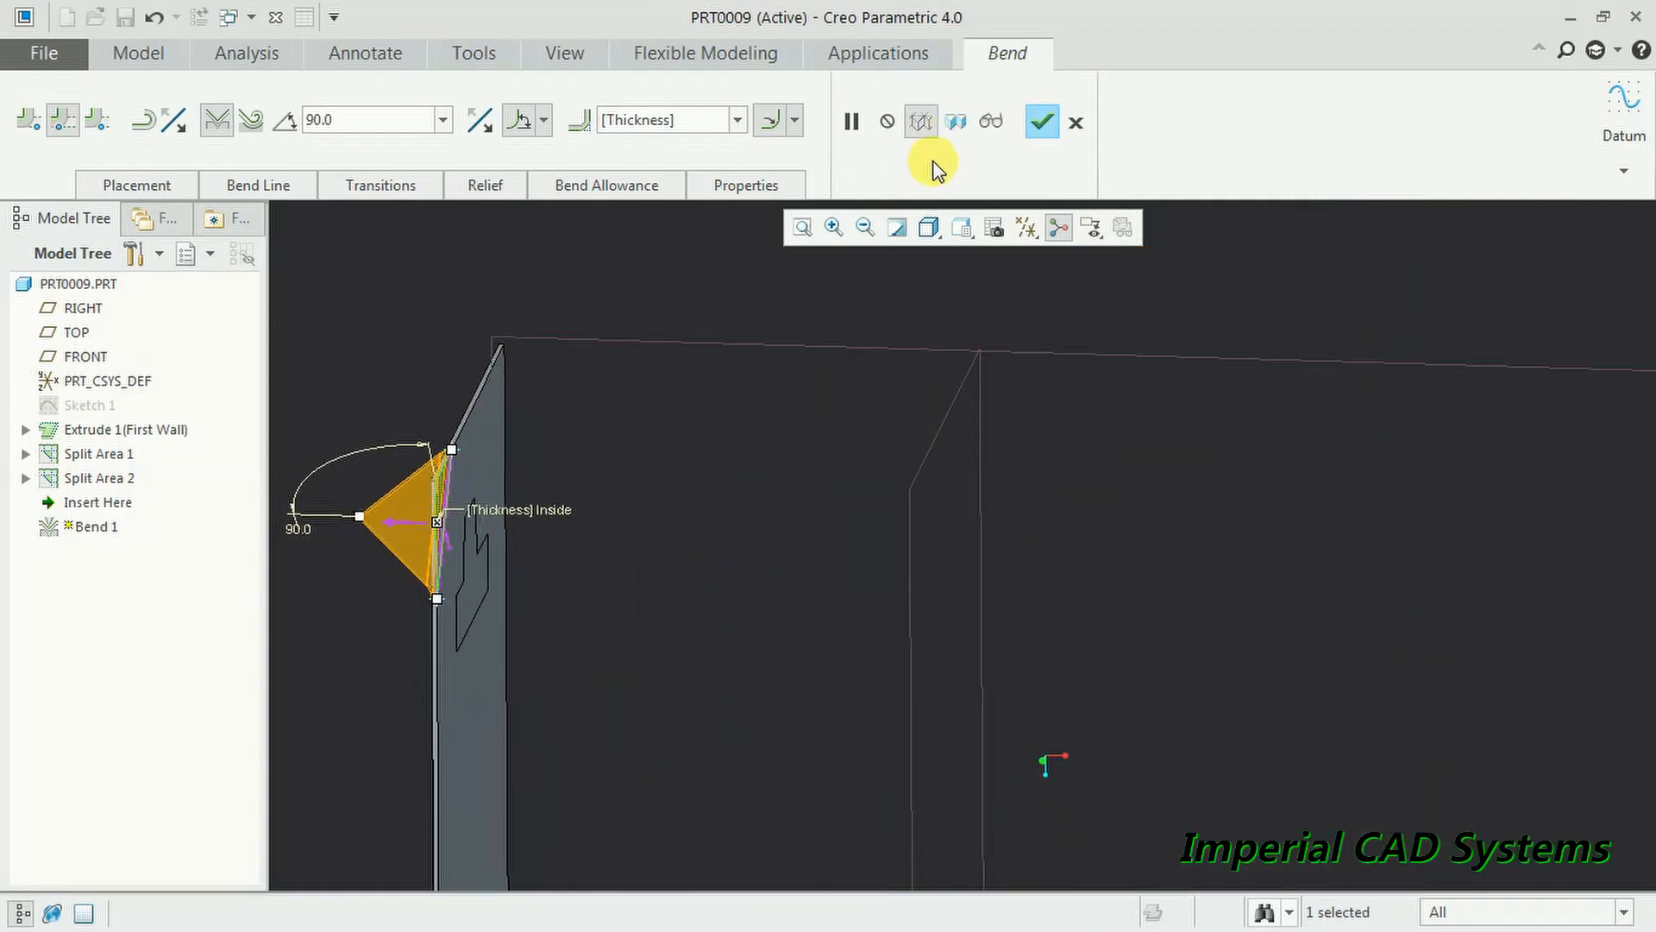
{"action": "left_click", "coordinate": [1043, 124]}
{"action": "middle_click_drag", "start_coordinate": [808, 325], "coordinate": [650, 492]}
{"action": "middle_click_drag", "start_coordinate": [909, 621], "coordinate": [935, 594]}
- Try a 30° bend angle, return it to 90°, and complete Bend 1
{"action": "left_click", "coordinate": [307, 121]}
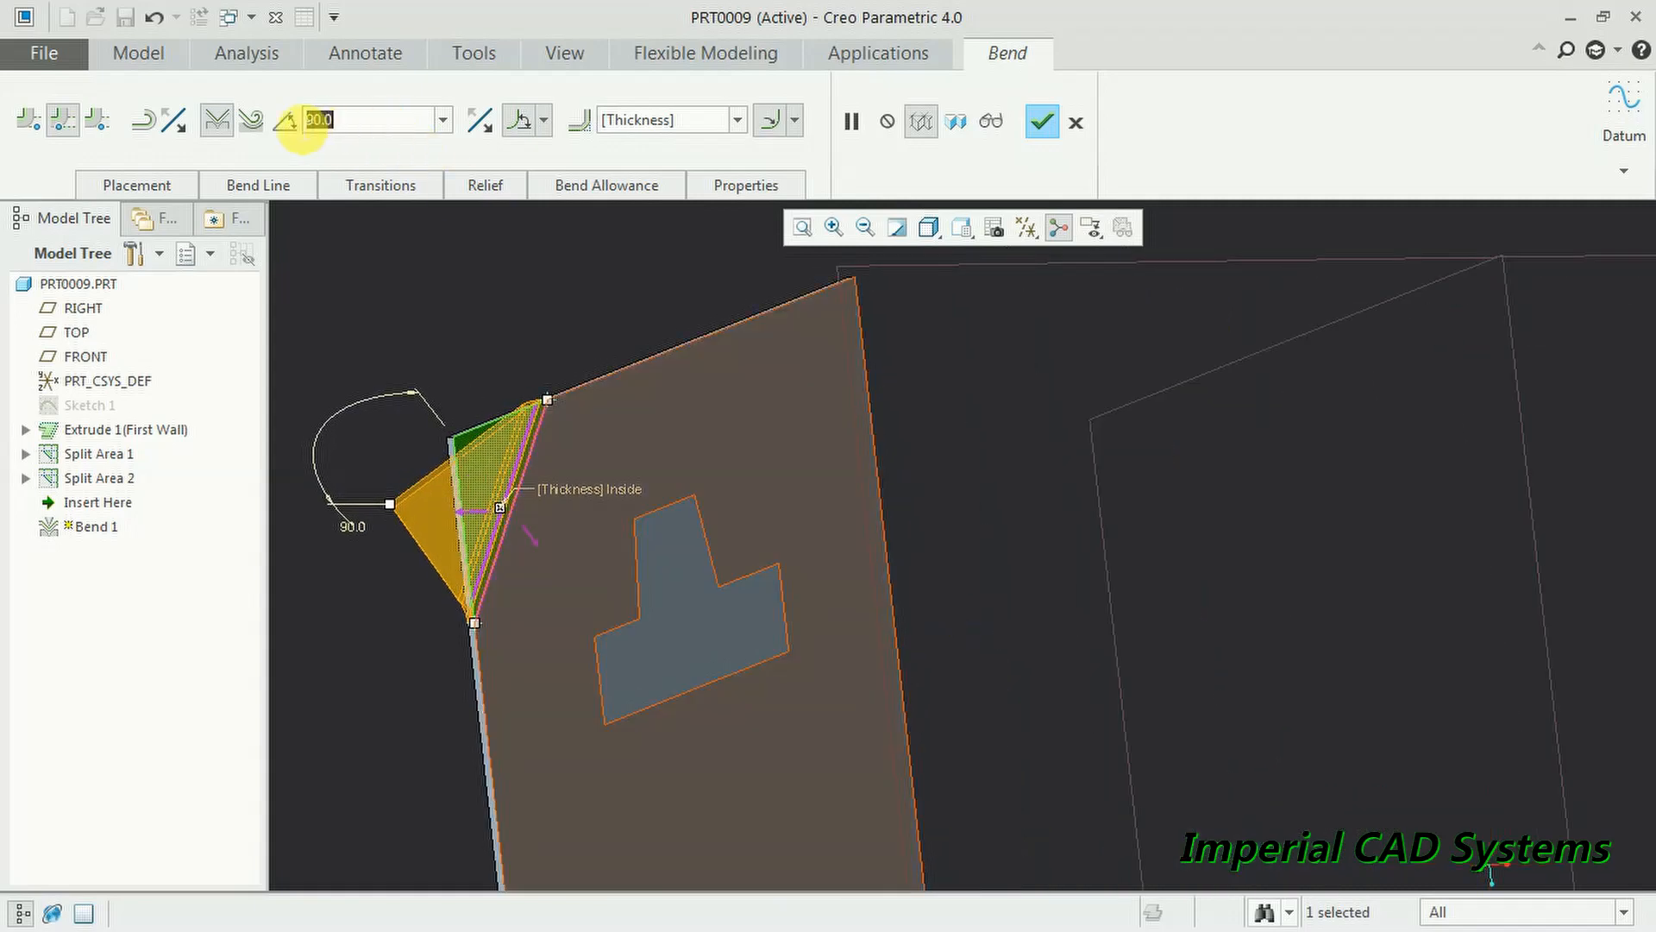
{"action": "type", "text": "30.0"}
{"action": "key", "text": "Return"}
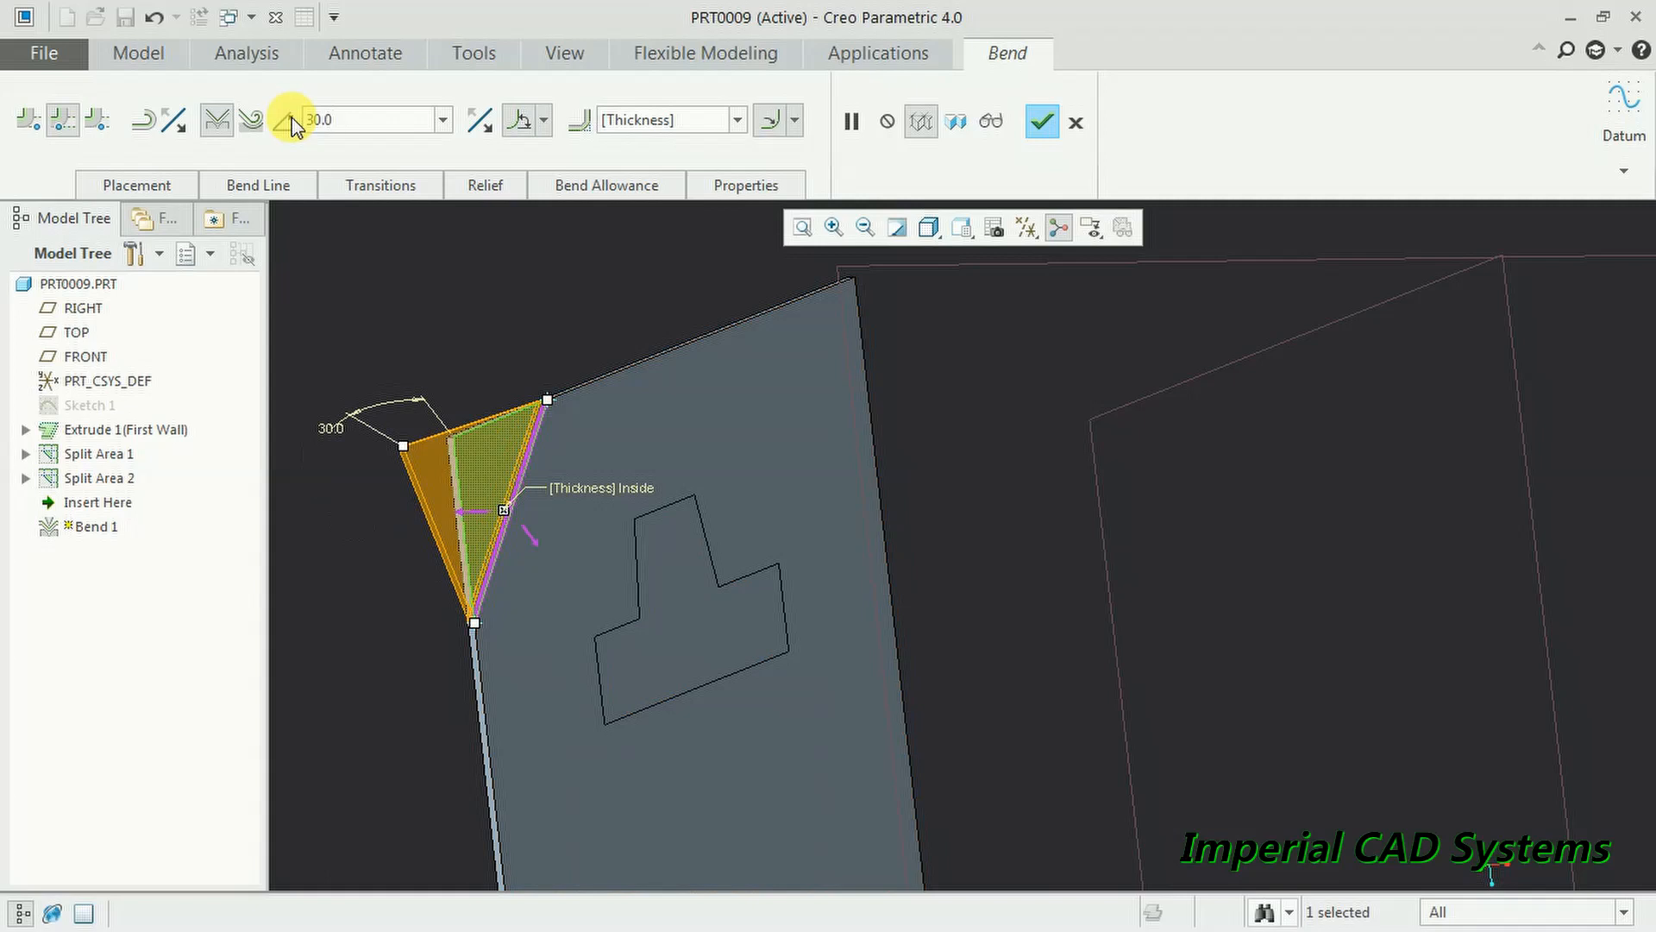
{"action": "left_click_drag", "start_coordinate": [368, 122], "coordinate": [307, 127]}
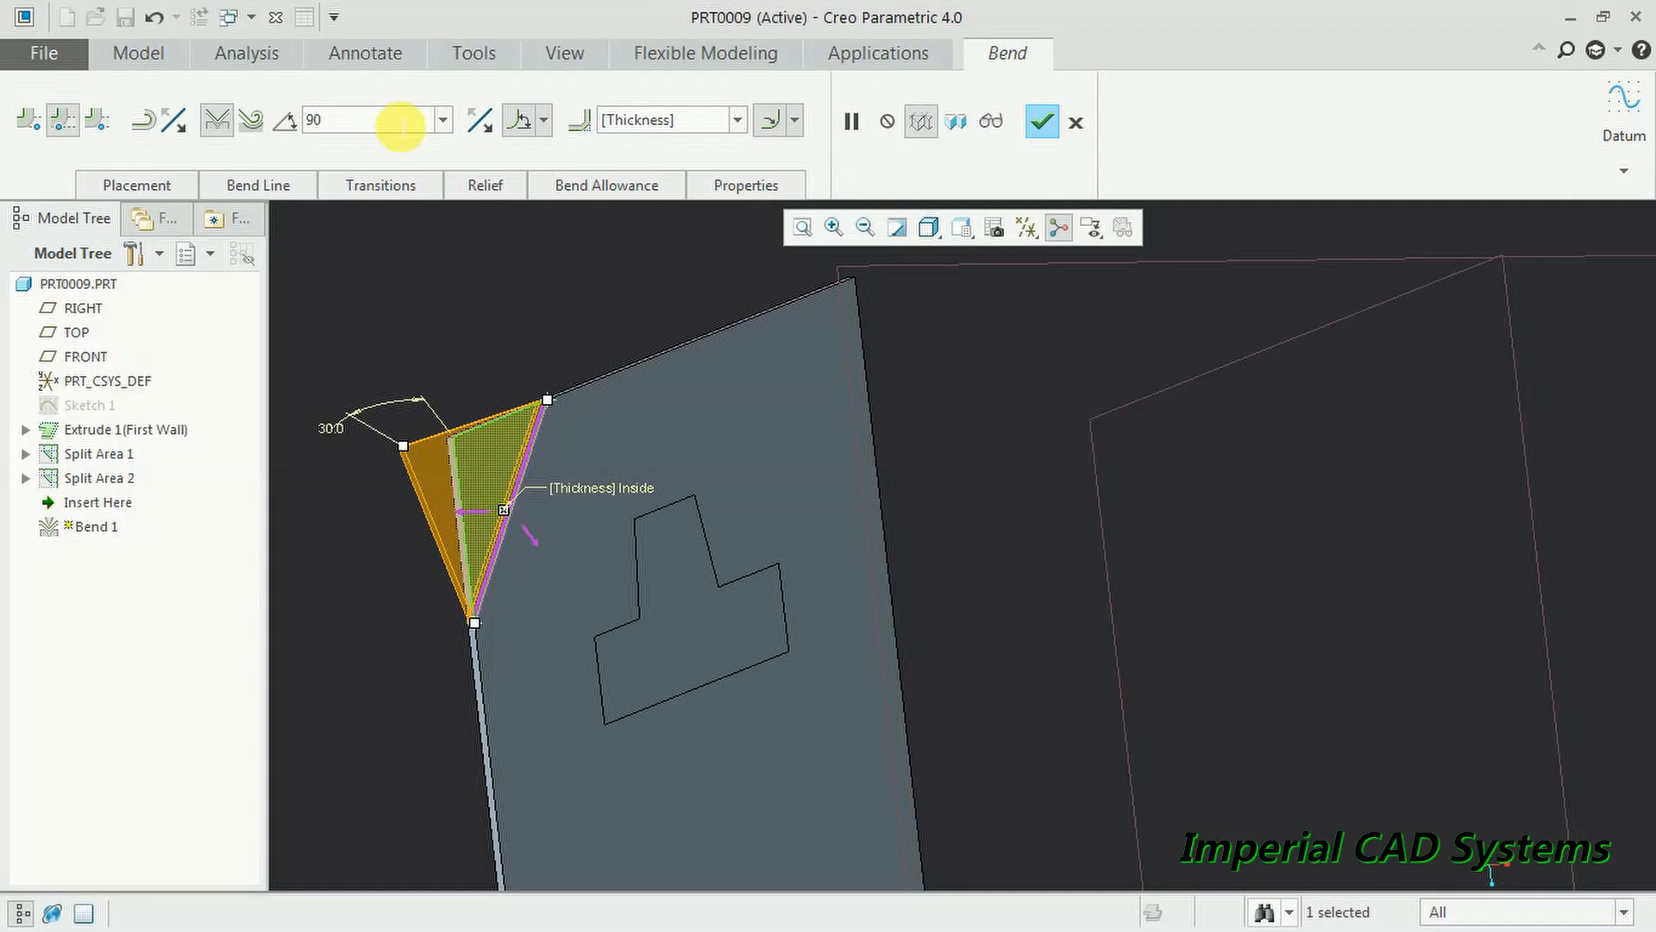
{"action": "type", "text": "0"}
{"action": "key", "text": "Return"}
{"action": "middle_click_drag", "start_coordinate": [481, 389], "coordinate": [613, 399]}
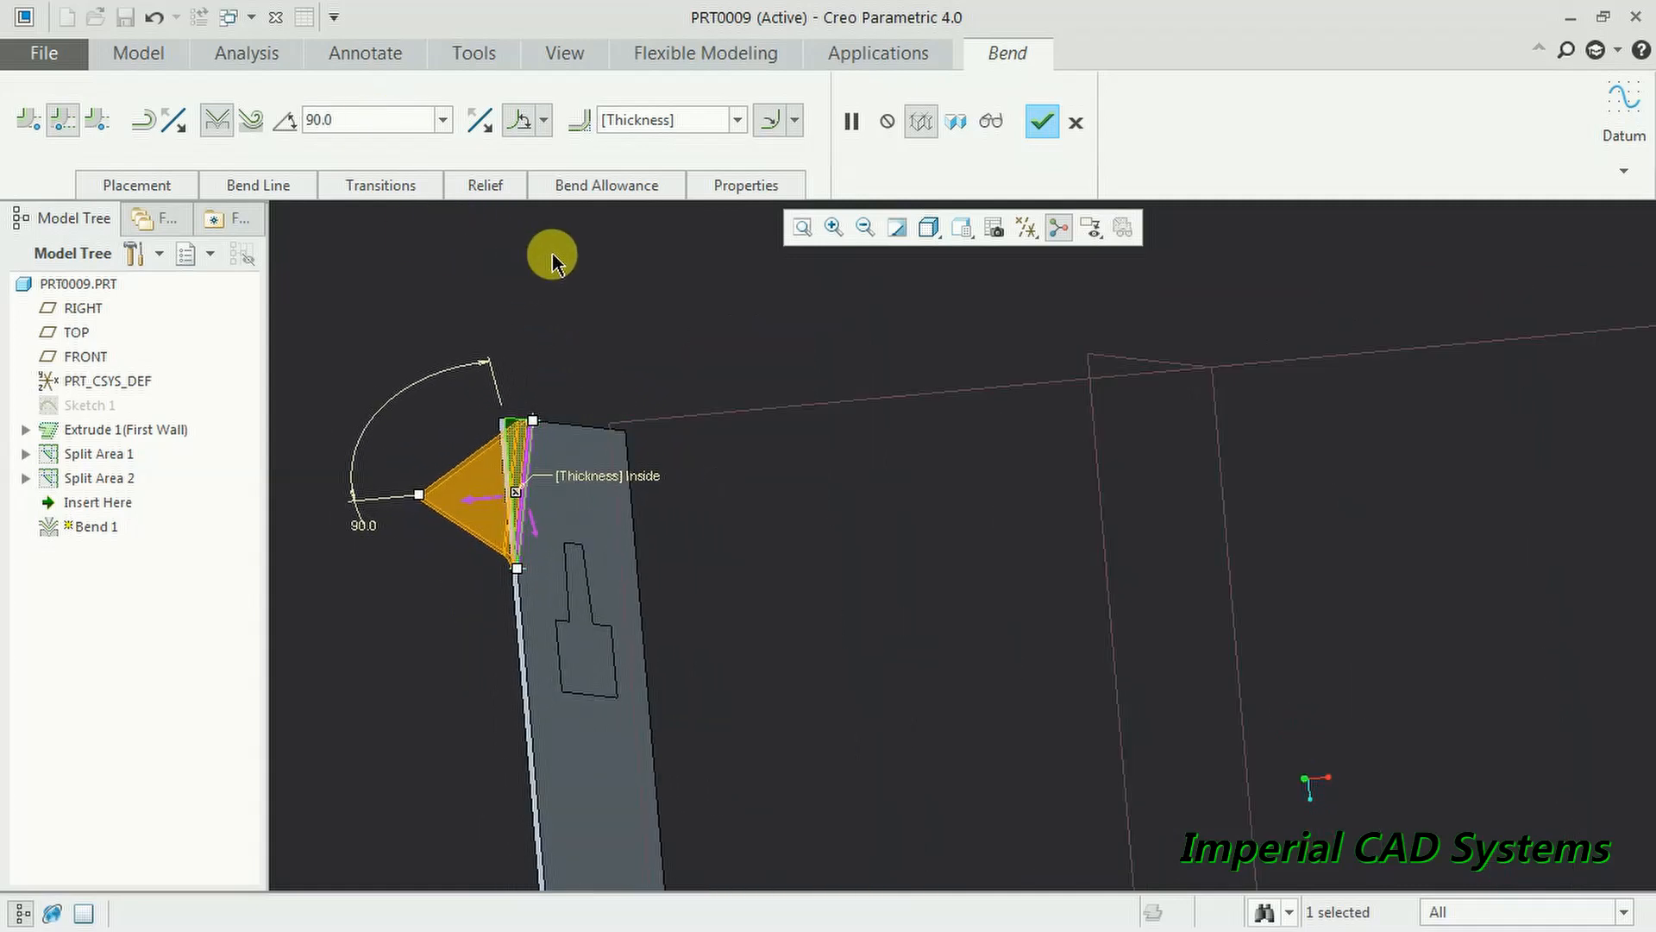
{"action": "middle_click_drag", "start_coordinate": [552, 259], "coordinate": [514, 251]}
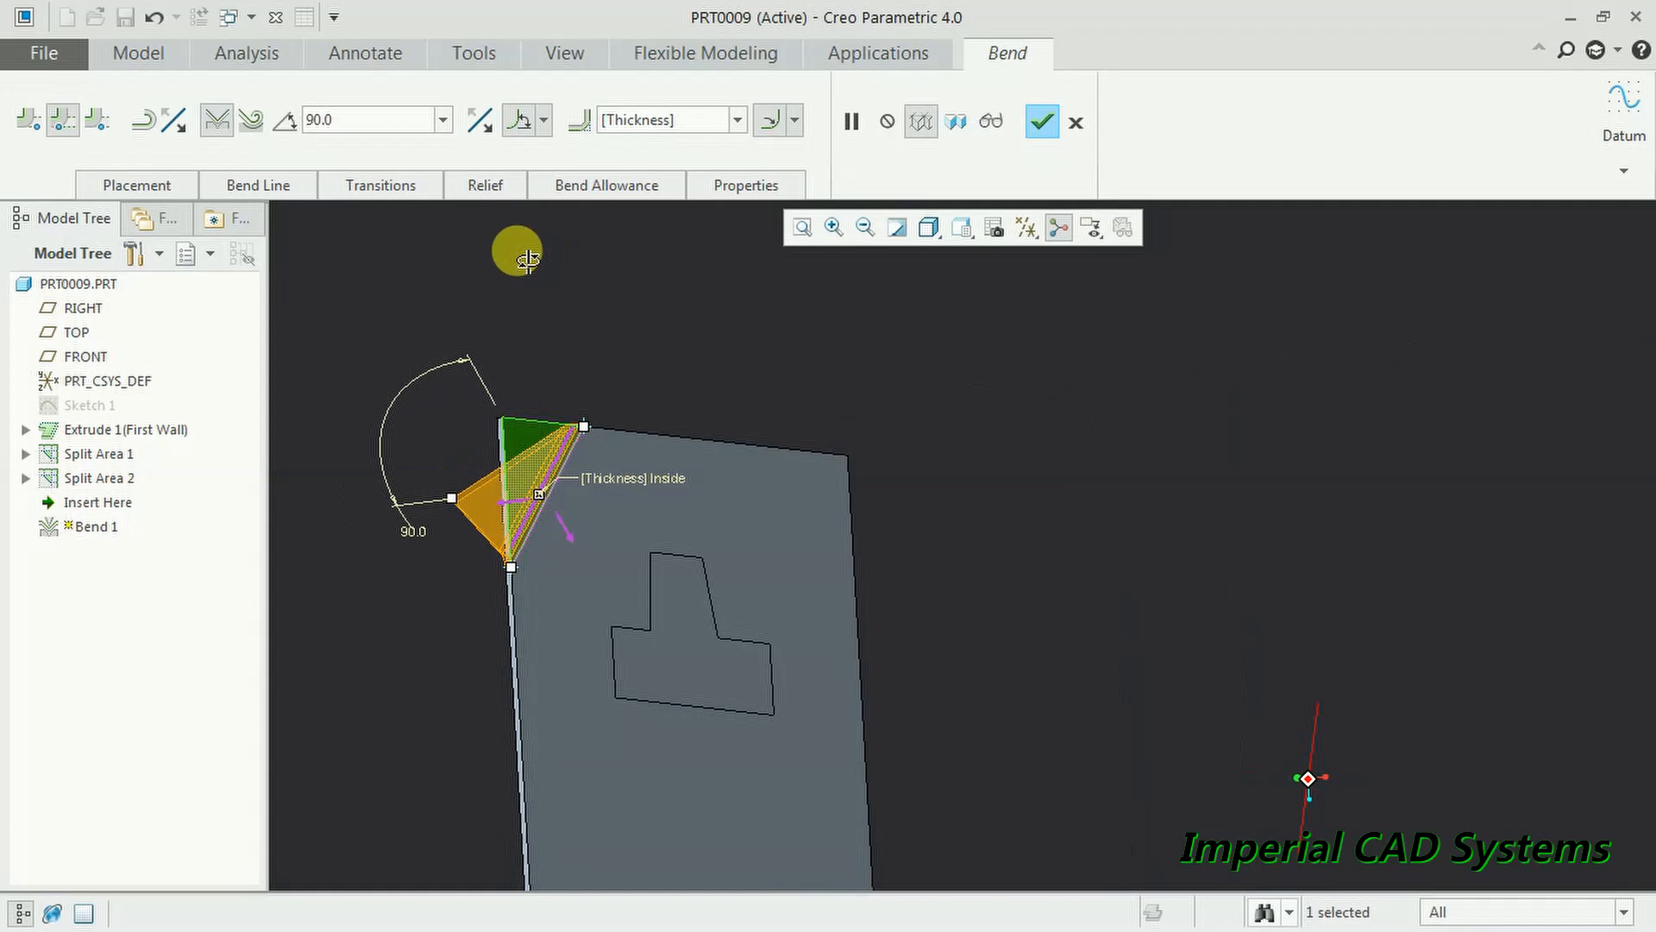
{"action": "left_click", "coordinate": [1046, 123]}
{"action": "key", "text": "ctrl+d"}
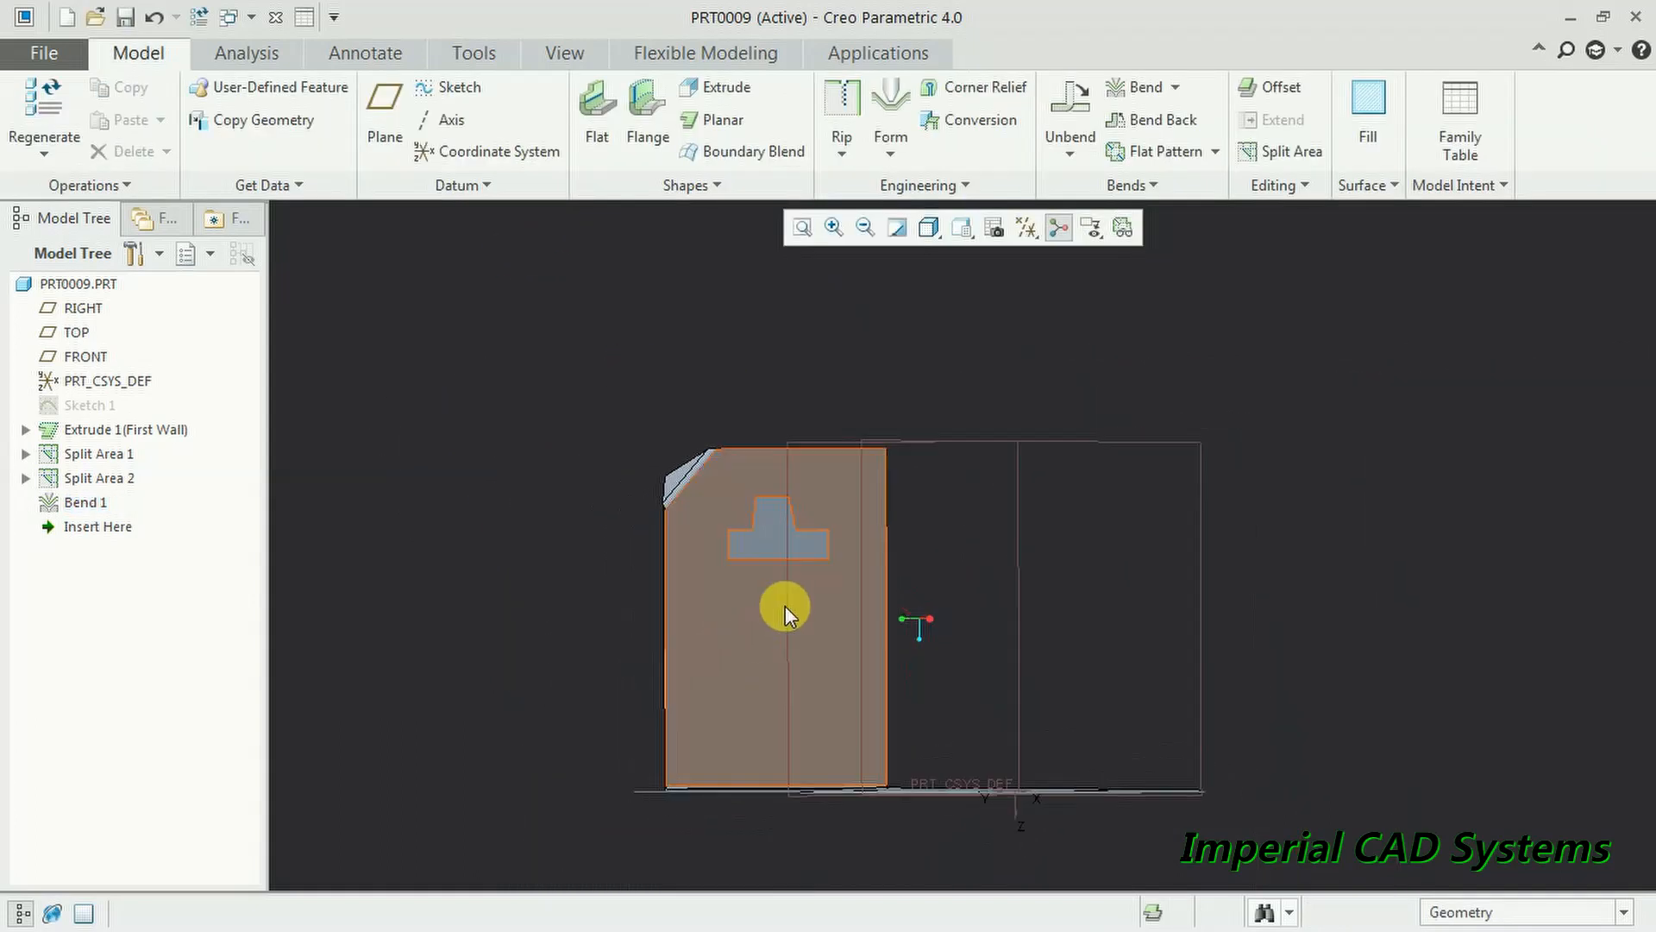
{"action": "scroll", "coordinate": [753, 641], "scroll_direction": "up", "scroll_amount": 5}
{"action": "middle_click_drag", "start_coordinate": [754, 507], "coordinate": [451, 514]}
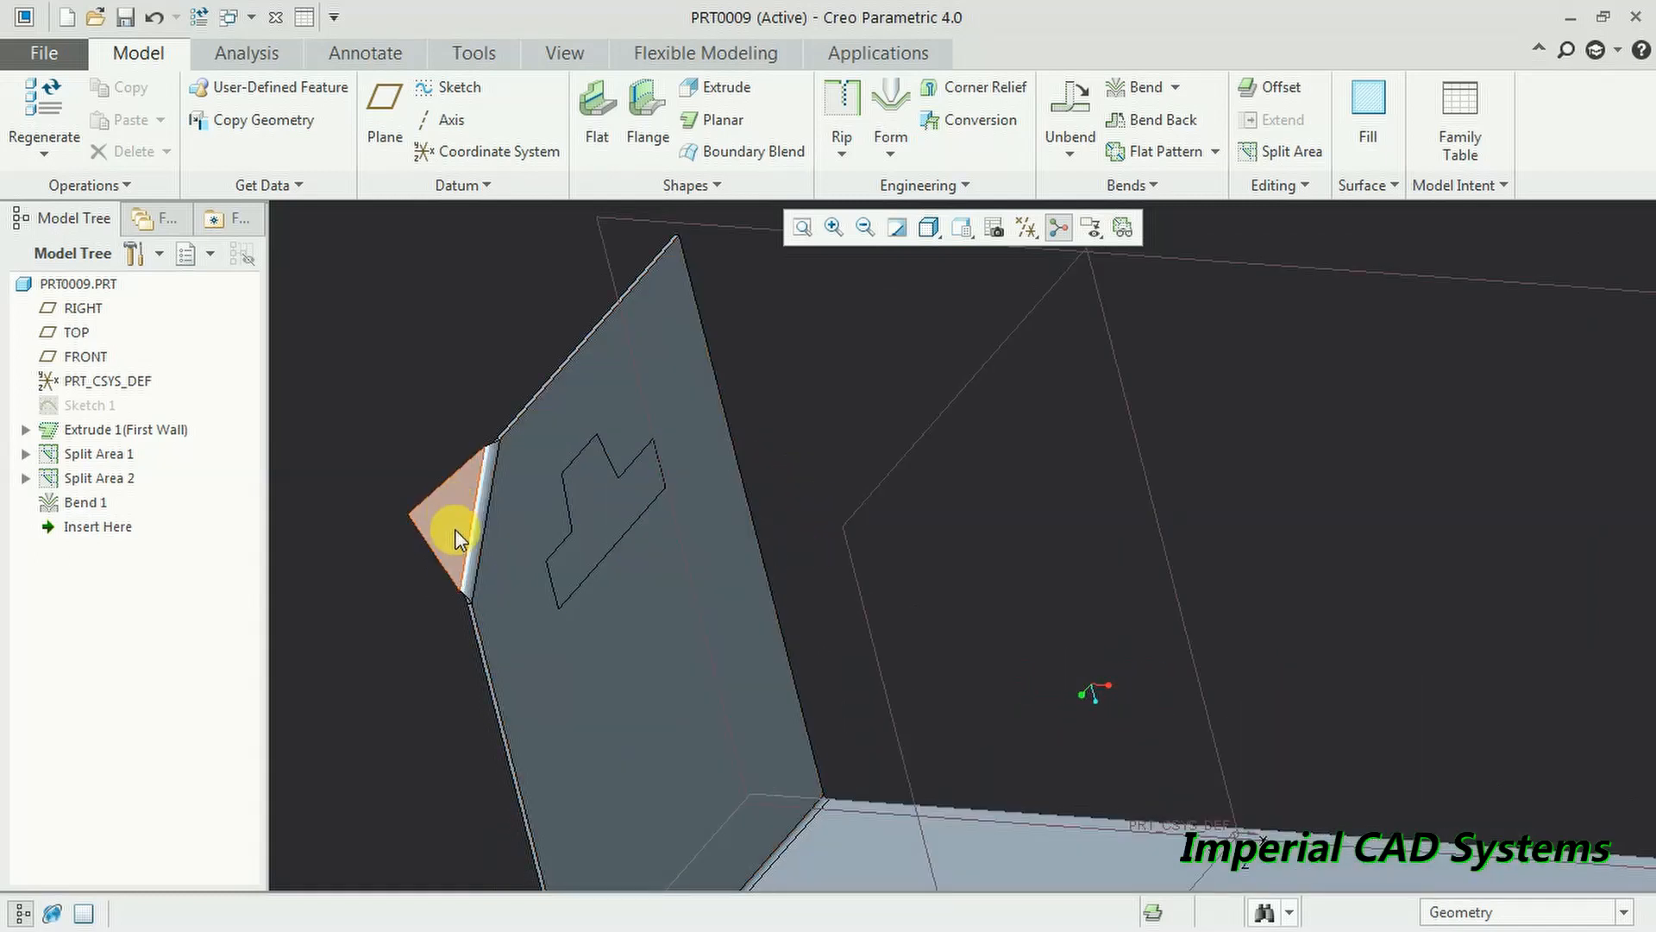
{"action": "scroll", "coordinate": [460, 533], "scroll_direction": "up", "scroll_amount": 2}
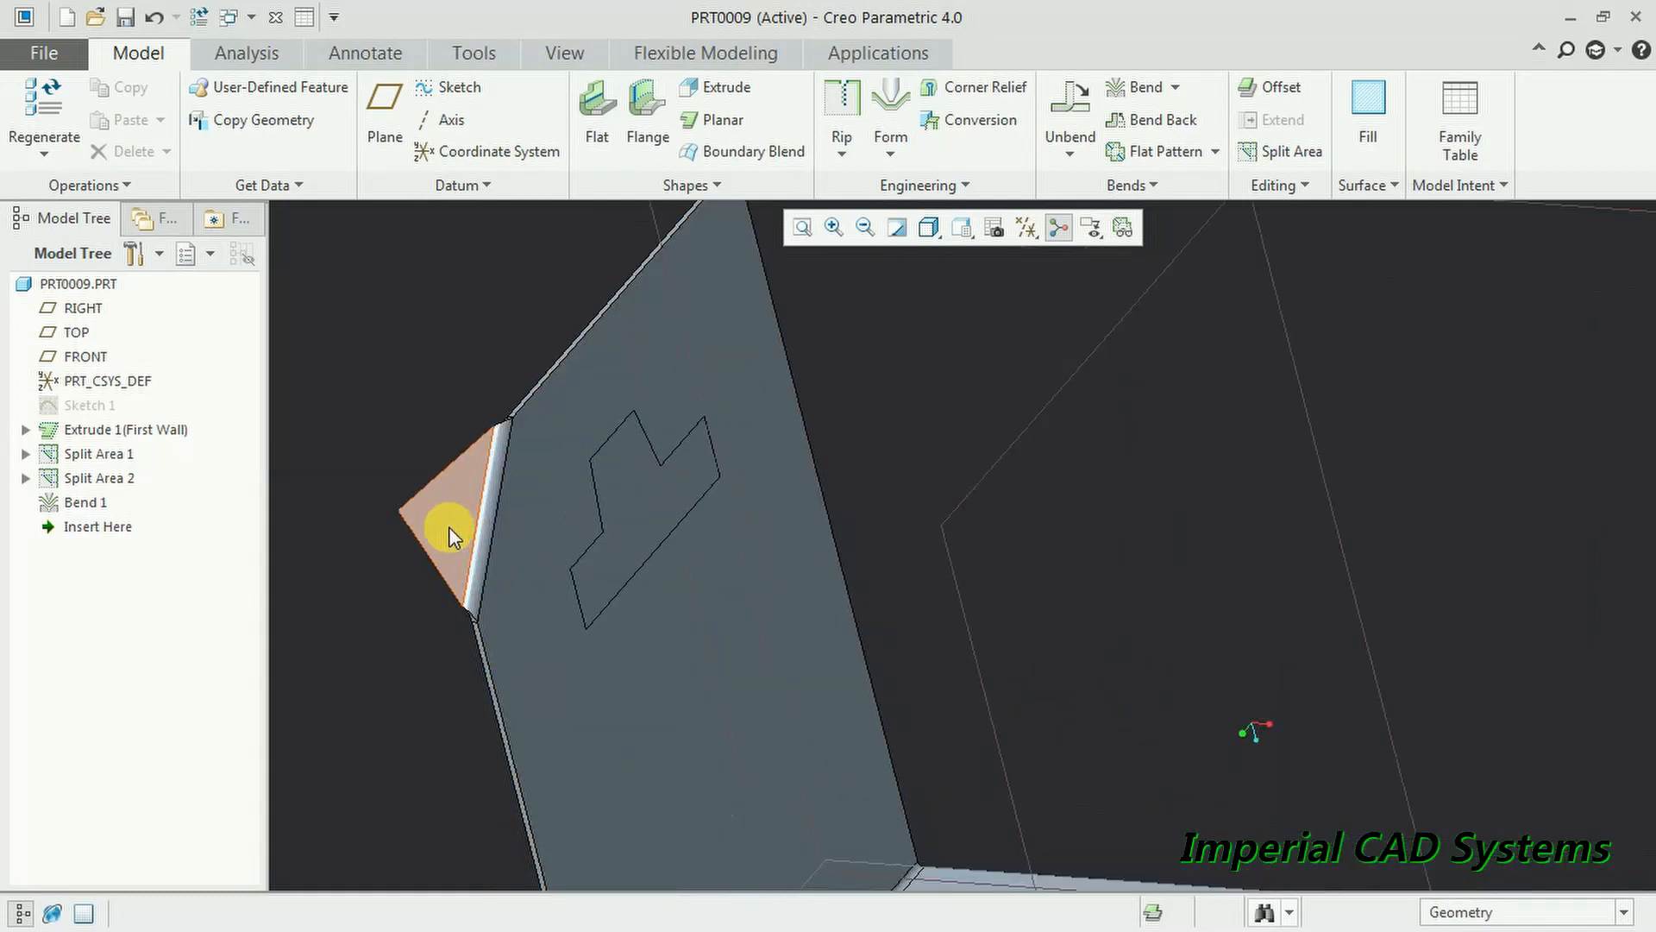
{"action": "left_click", "coordinate": [1136, 89]}
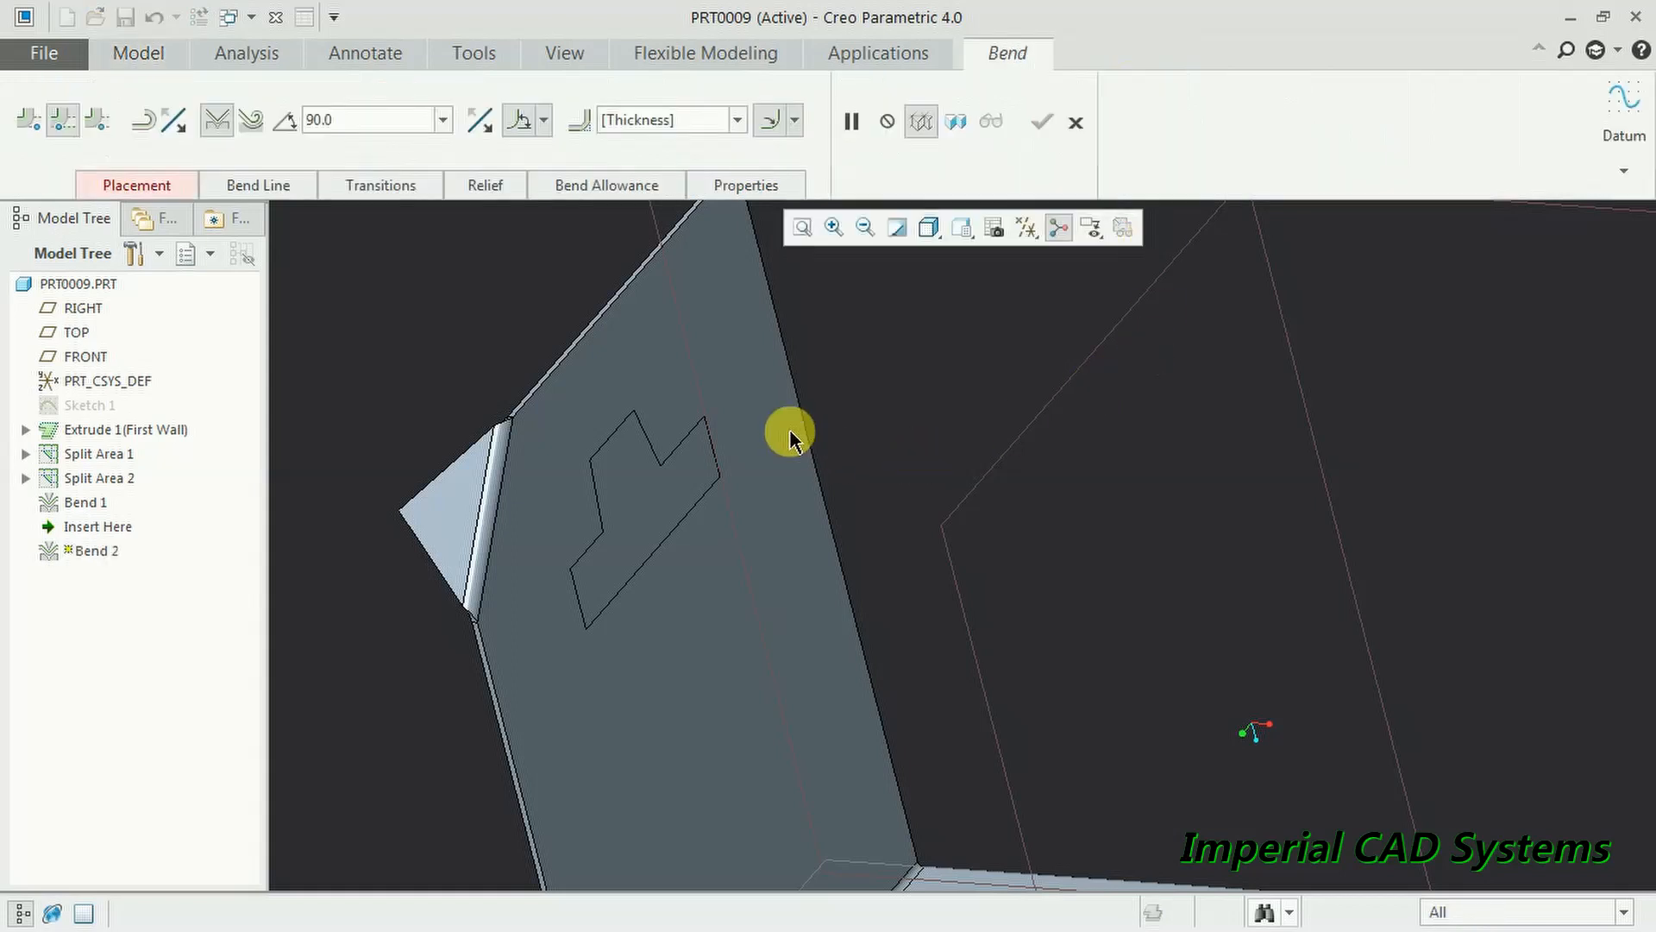
{"action": "left_click", "coordinate": [619, 440]}
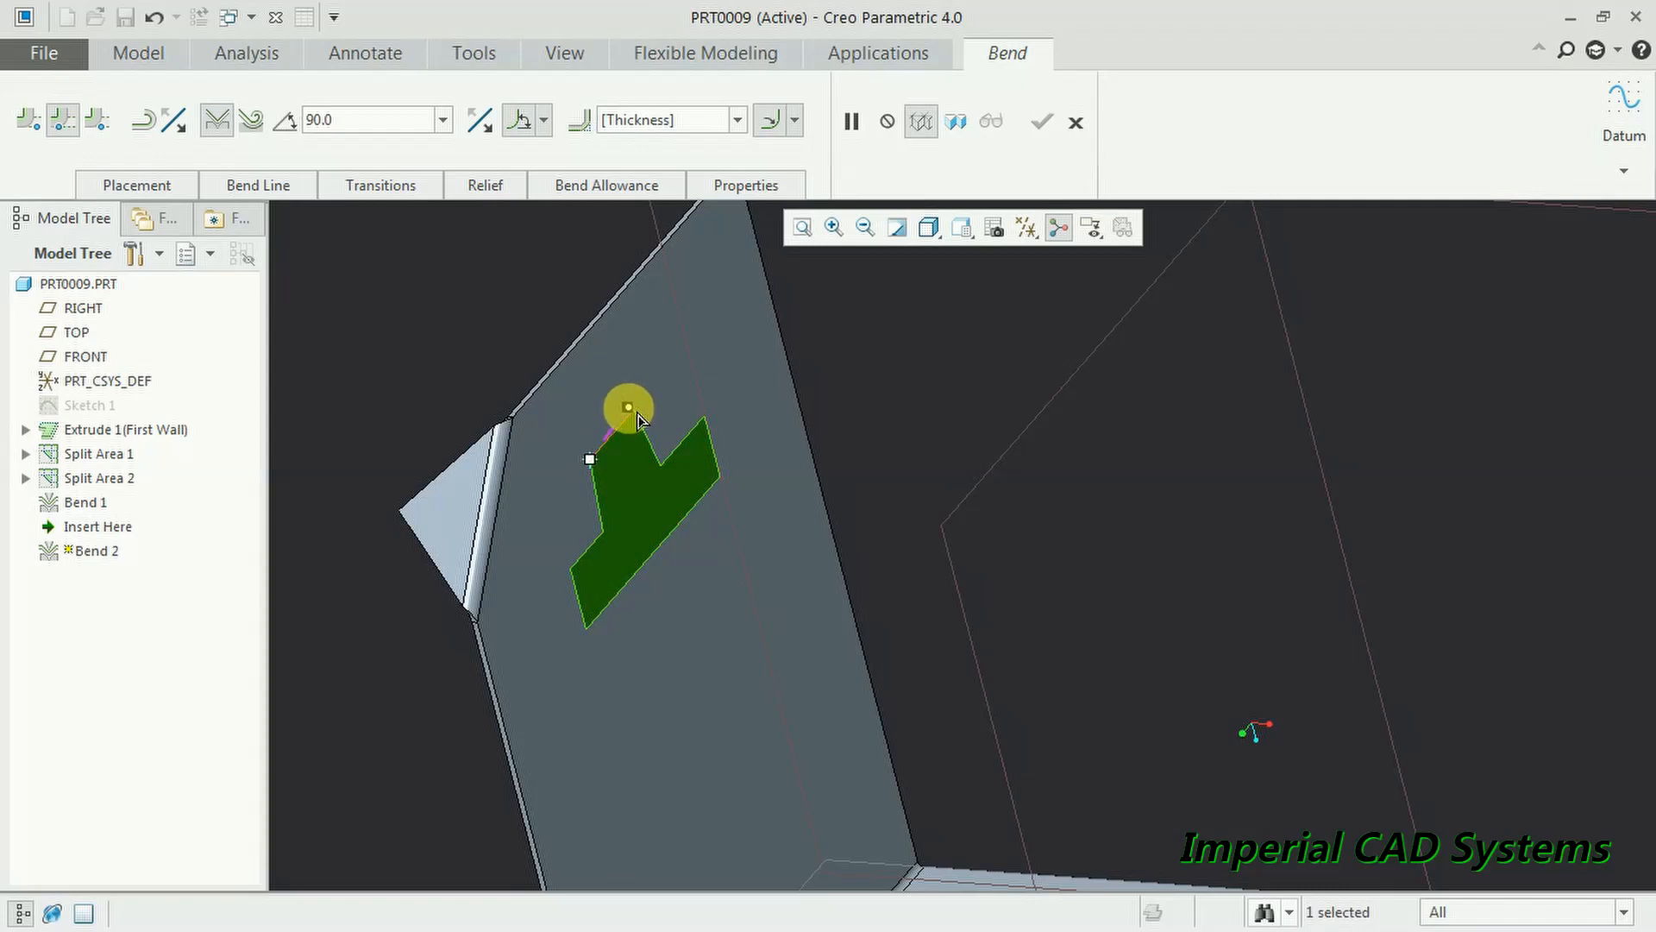
{"action": "middle_click_drag", "start_coordinate": [768, 458], "coordinate": [828, 380]}
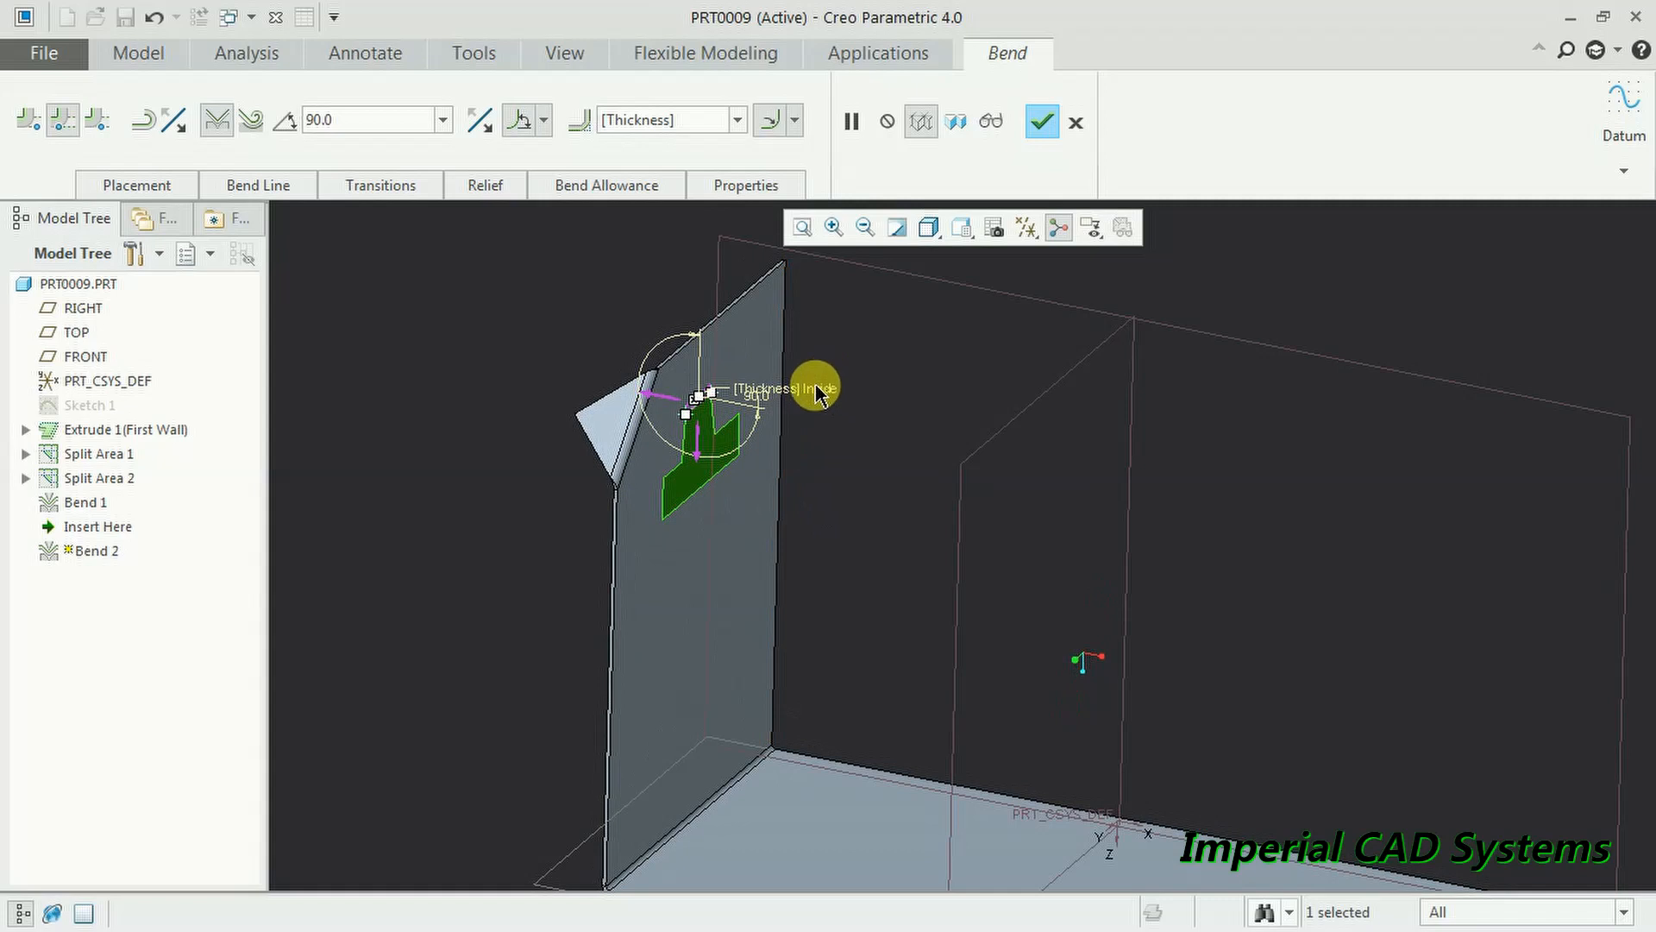
{"action": "scroll", "coordinate": [816, 393], "scroll_direction": "up", "scroll_amount": 2}
{"action": "left_click", "coordinate": [1042, 121]}
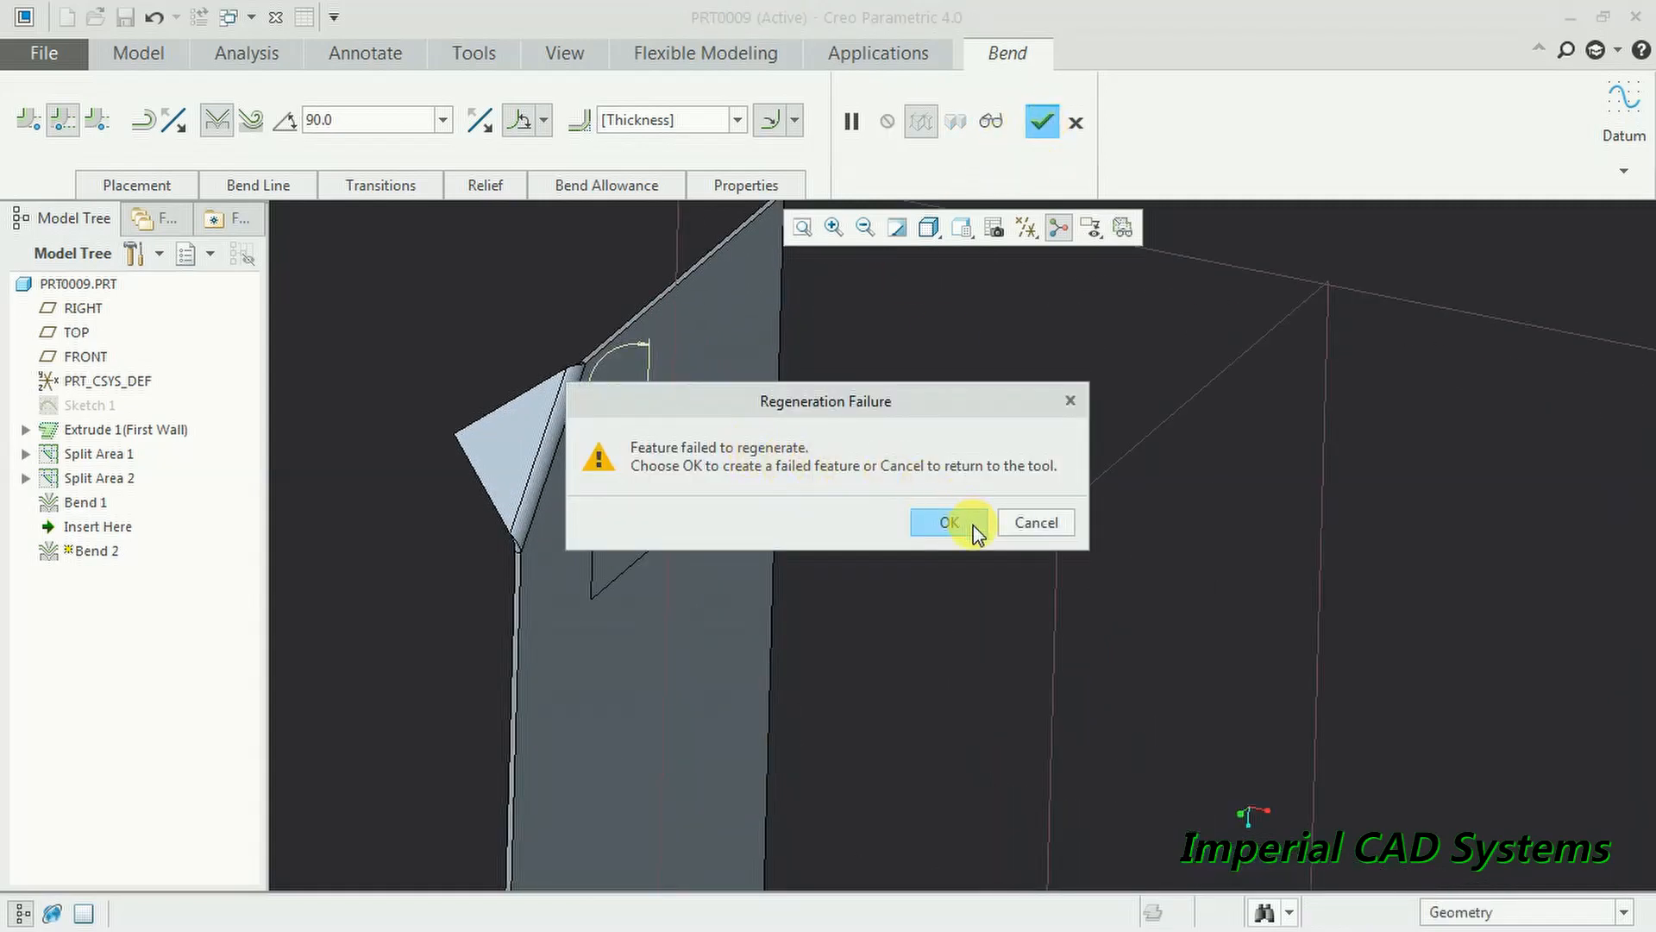
{"action": "left_click", "coordinate": [1017, 520]}
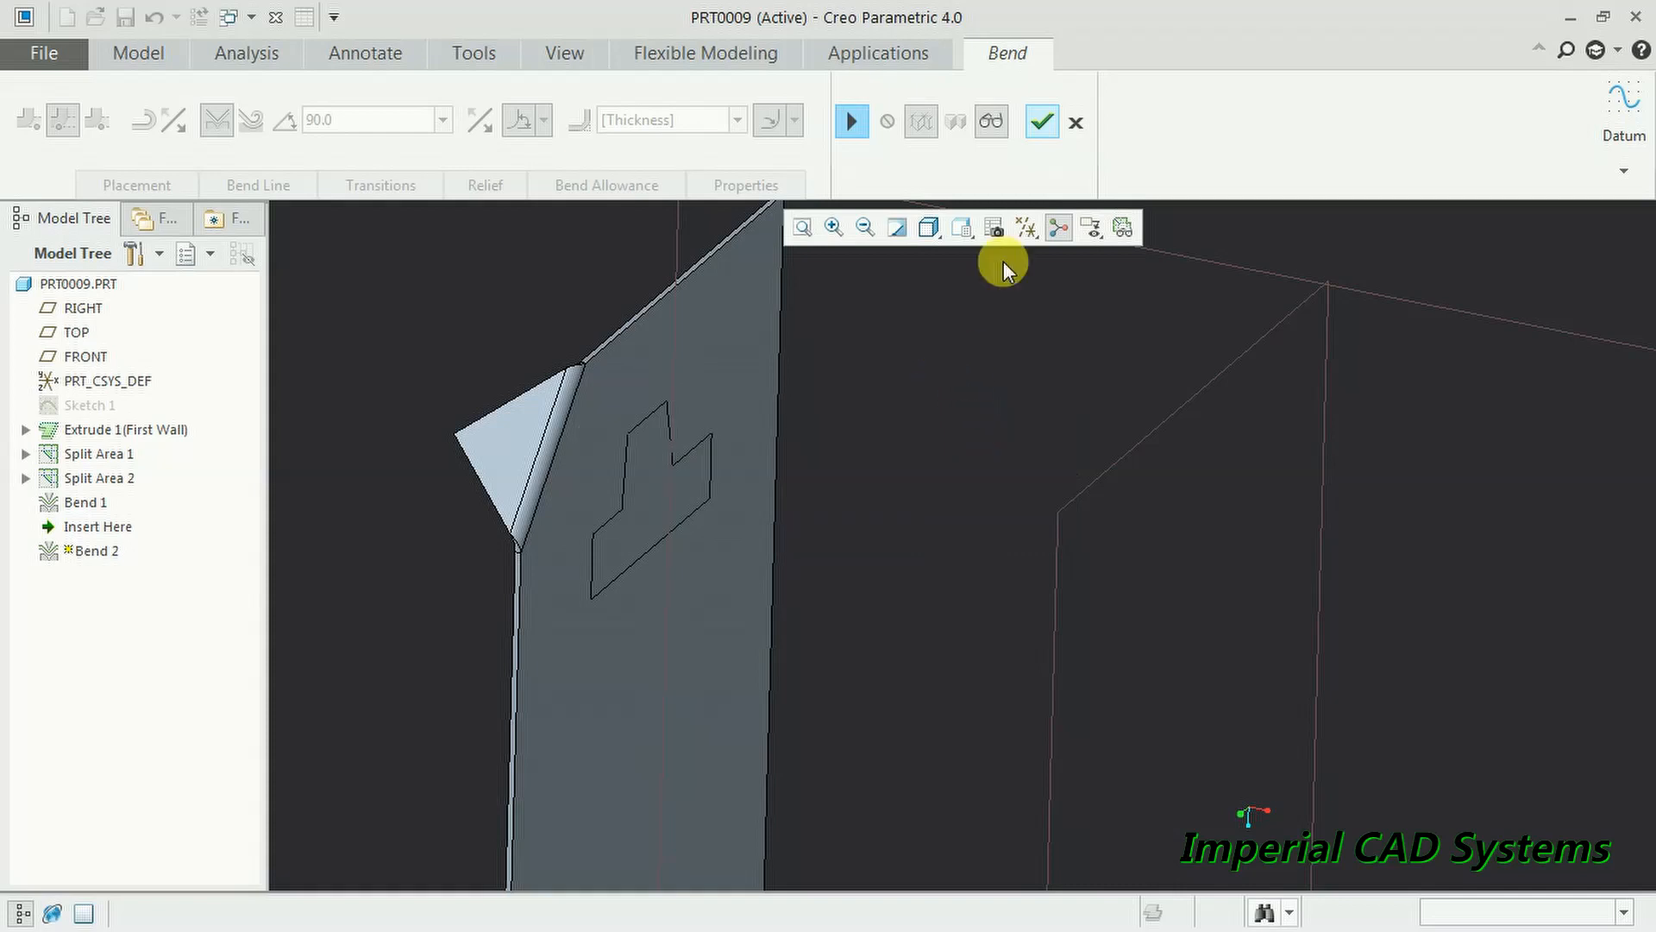
{"action": "left_click", "coordinate": [1074, 122]}
{"action": "left_click", "coordinate": [851, 523]}
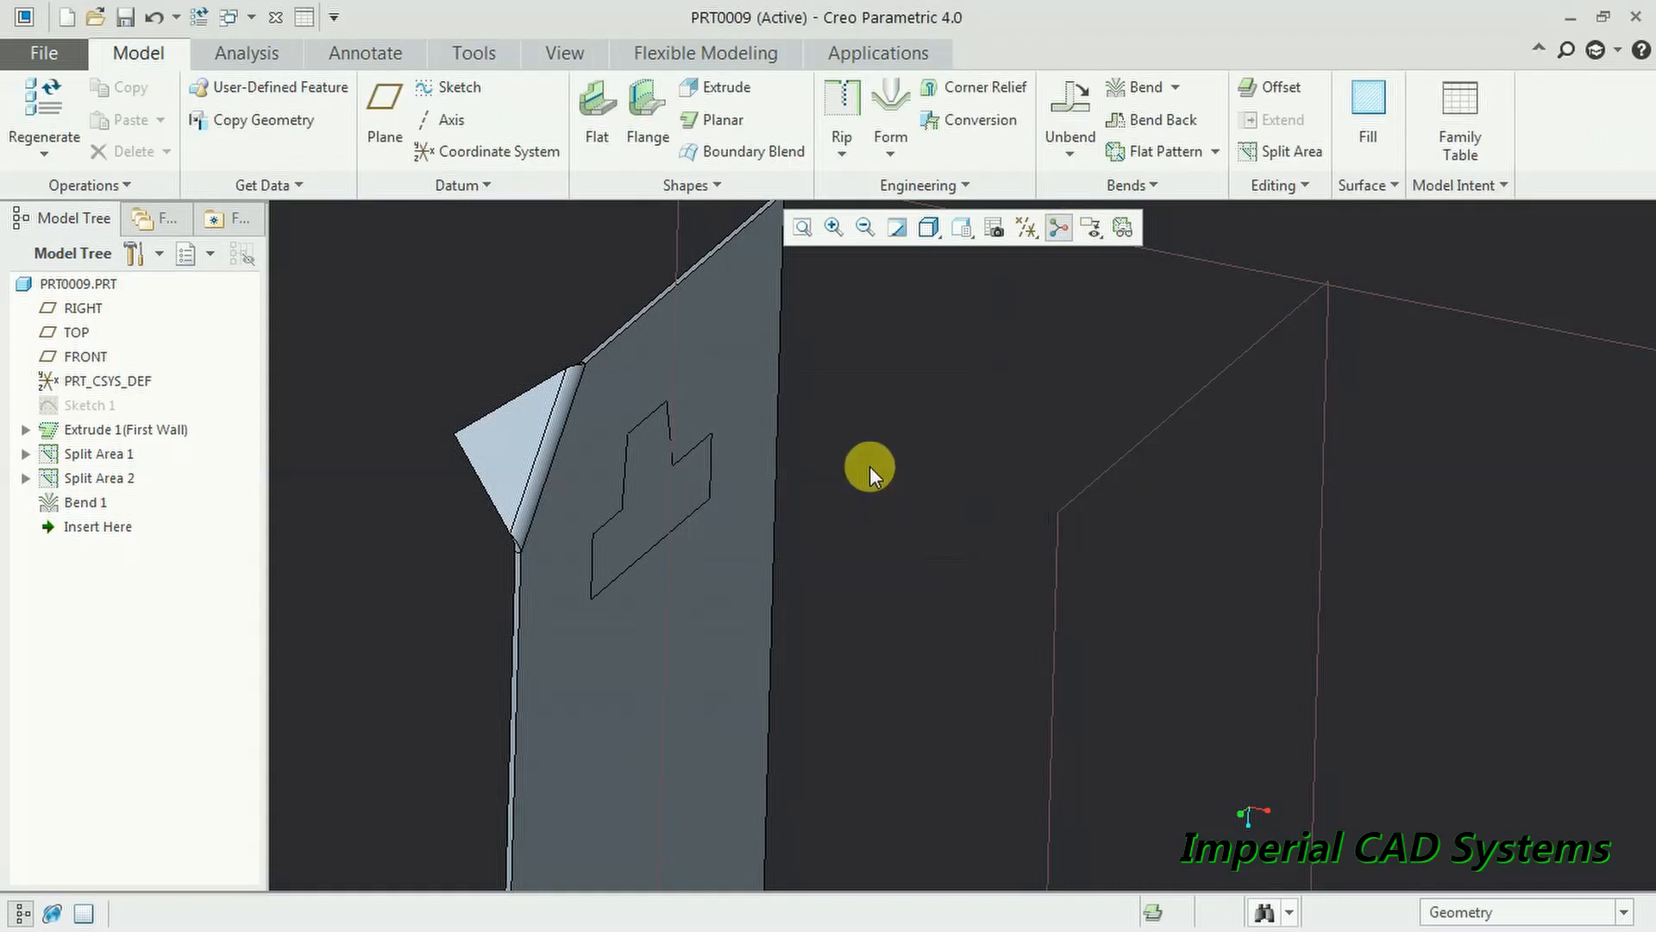
- Edge-rip the T outline's six sides, bottom and short upper edges, leaving its top edge attached
{"action": "left_click", "coordinate": [844, 102]}
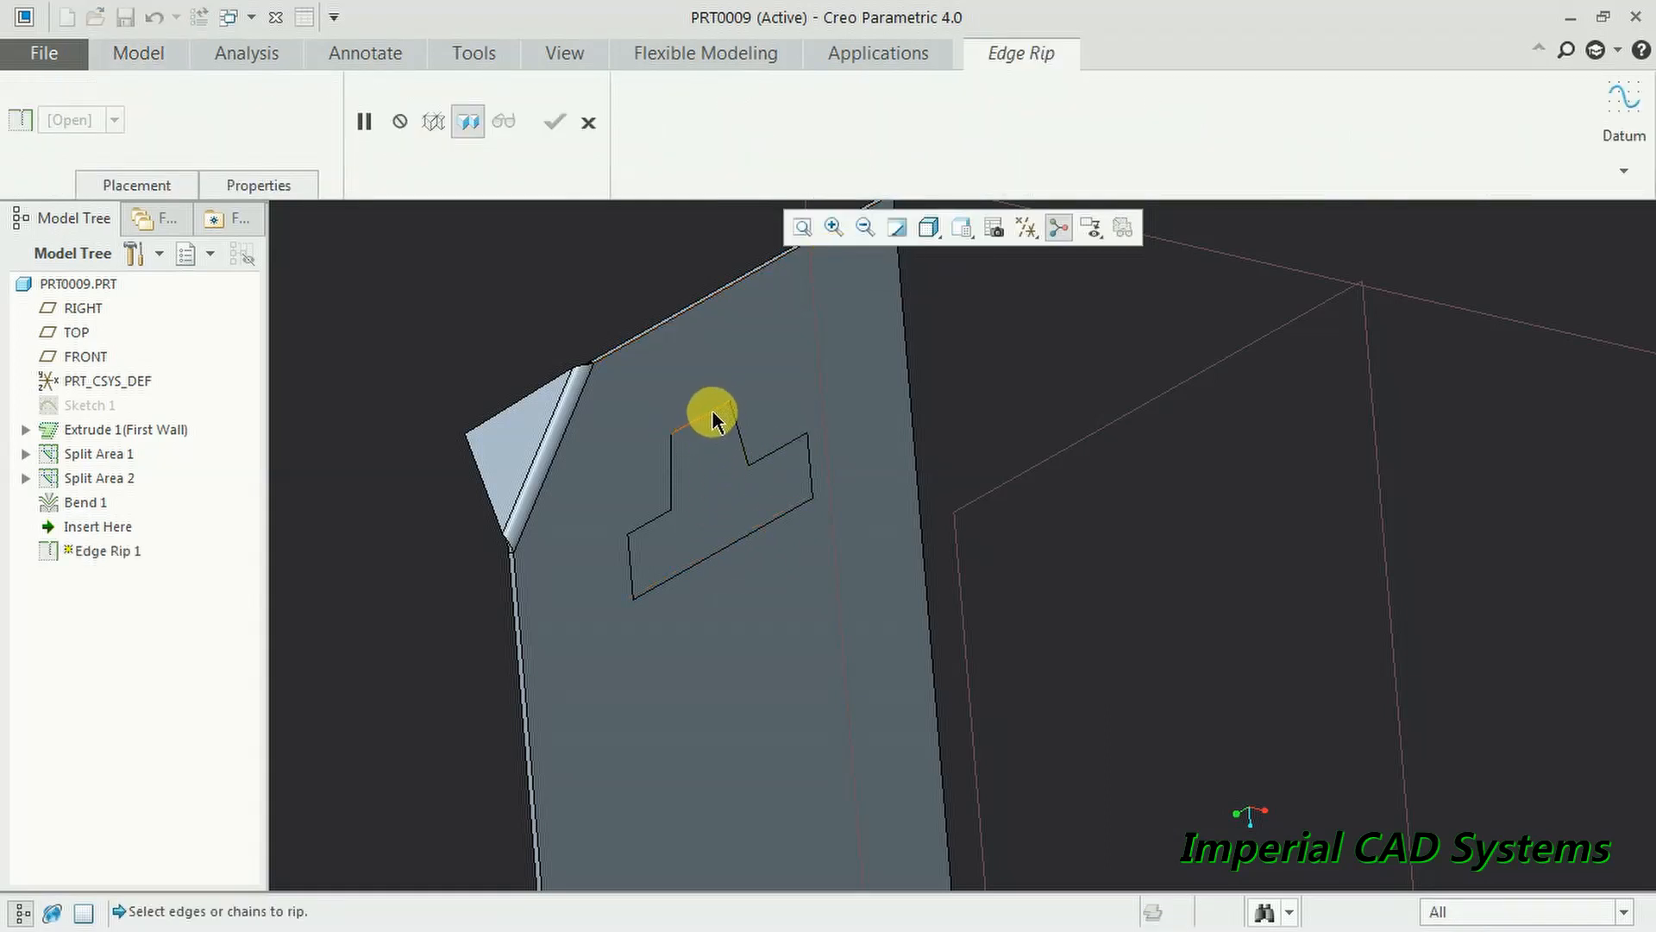
{"action": "left_click", "coordinate": [671, 490]}
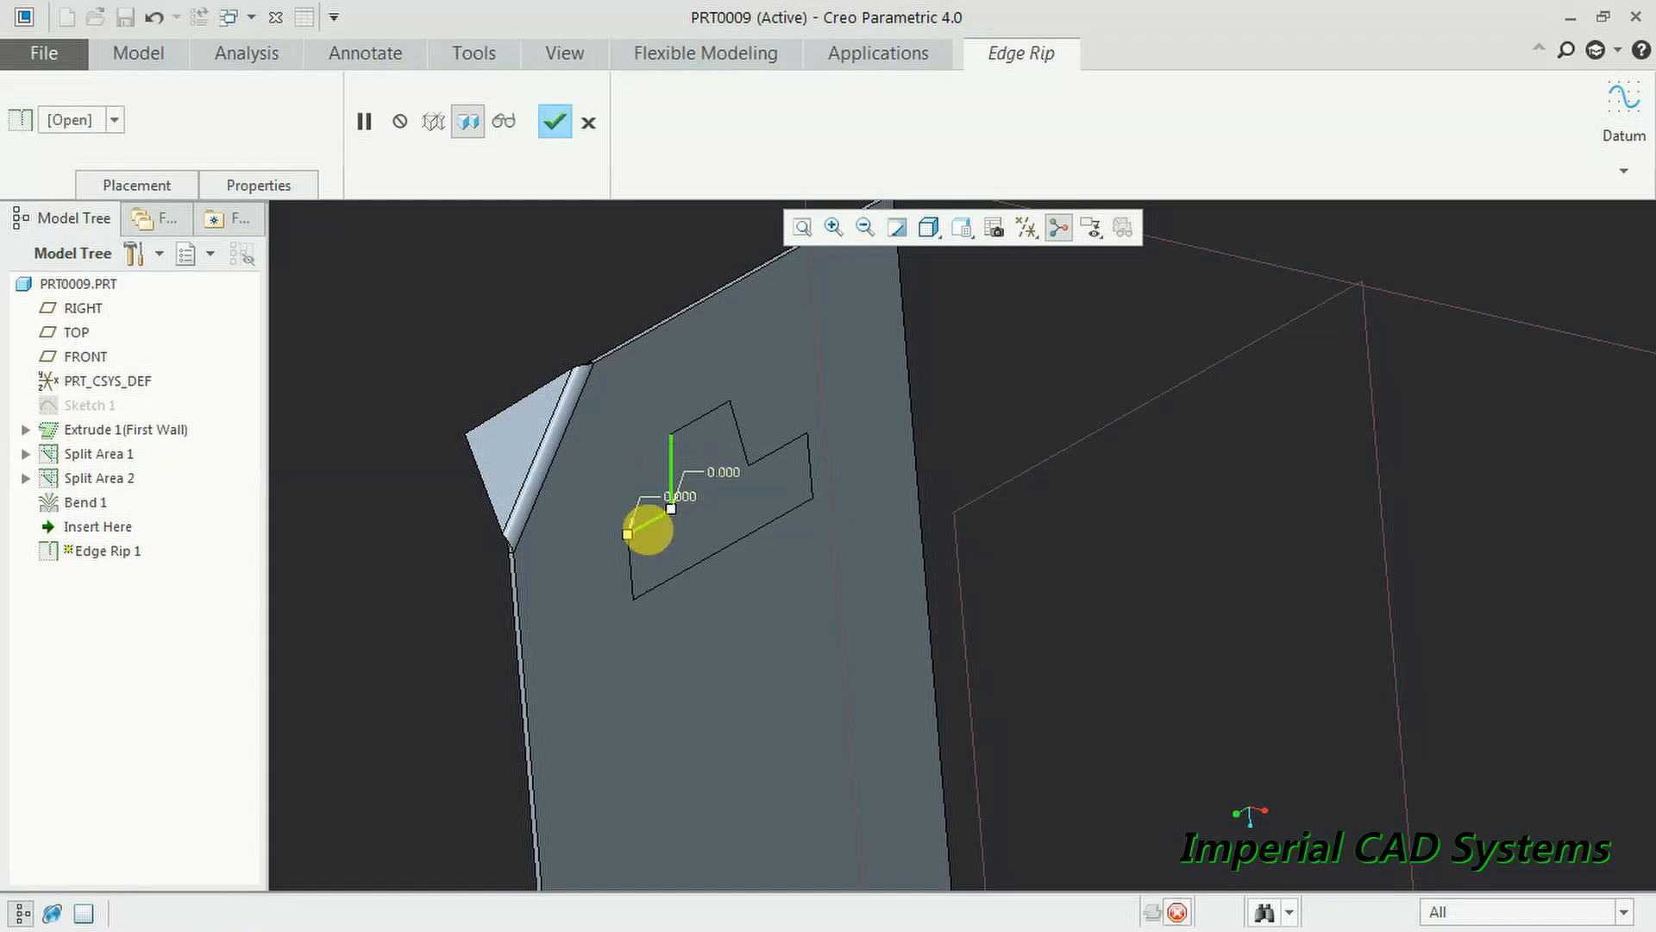
{"action": "left_click", "coordinate": [630, 559], "text": "ctrl"}
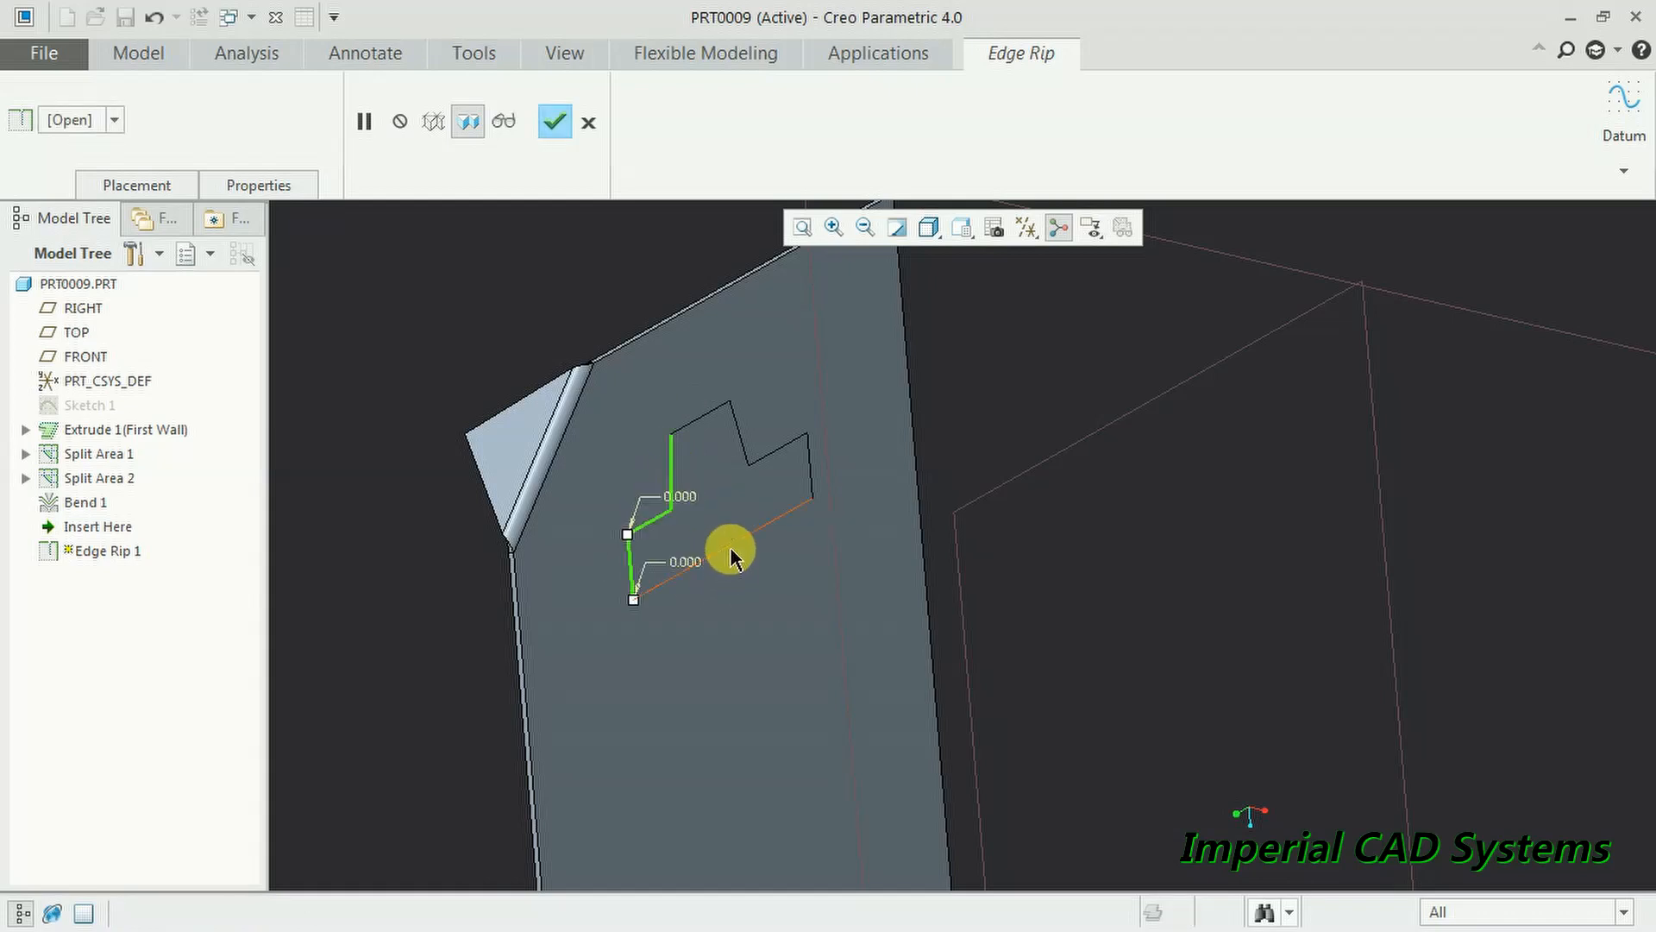
{"action": "left_click", "coordinate": [735, 542], "text": "ctrl"}
{"action": "left_click", "coordinate": [809, 461], "text": "ctrl"}
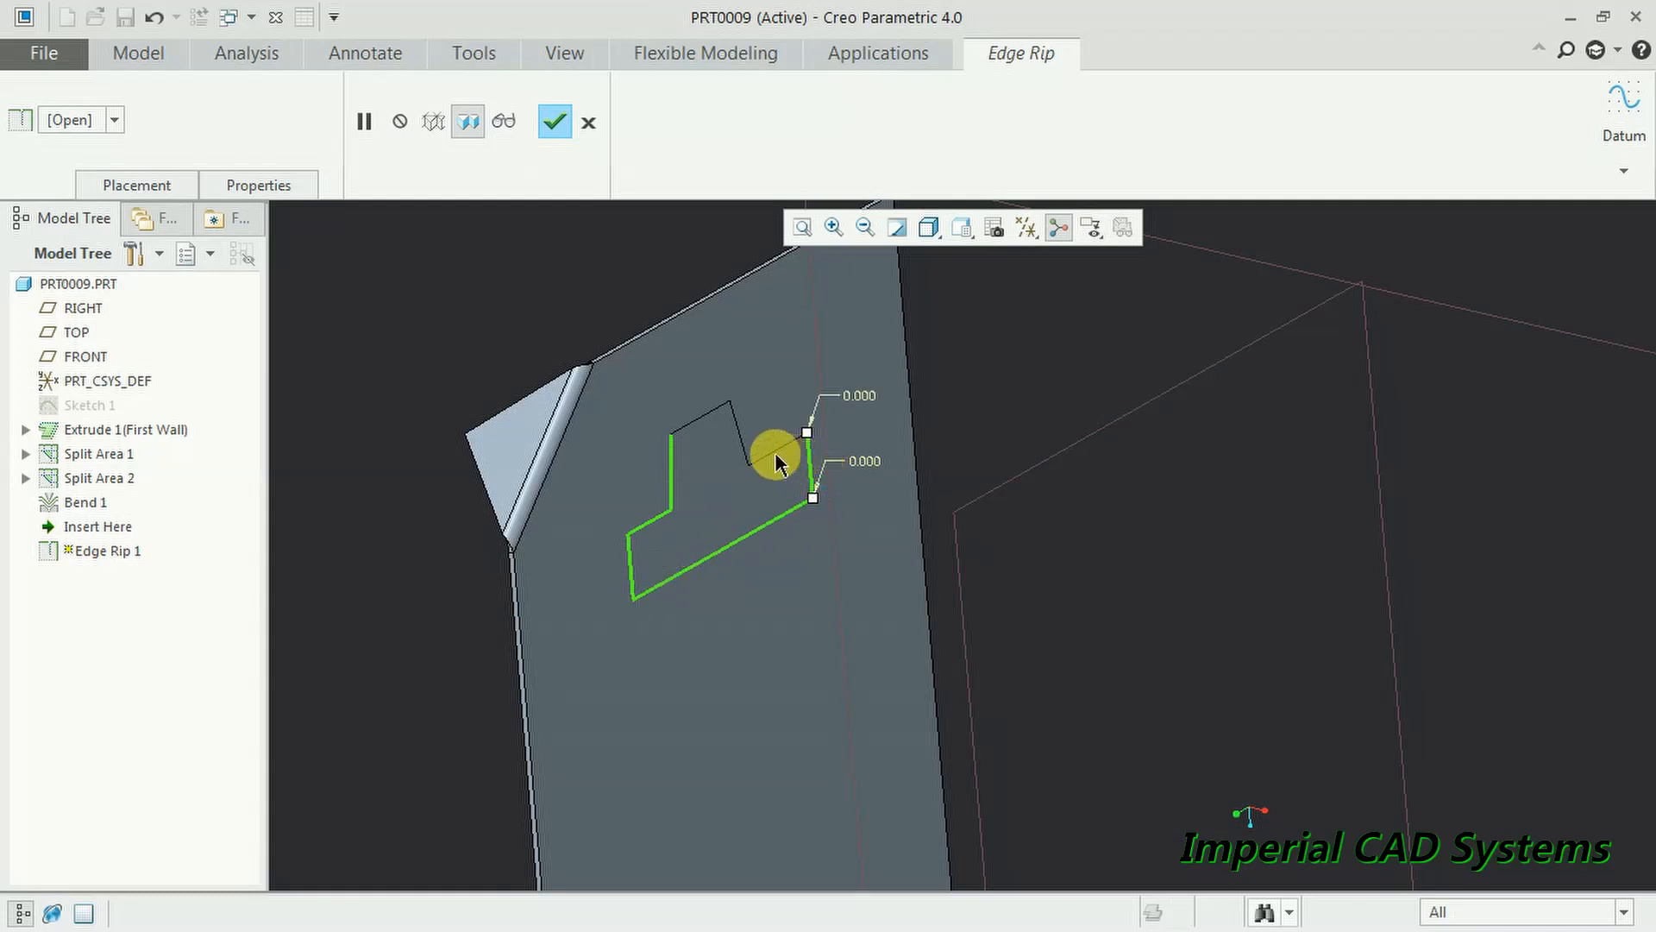
{"action": "left_click", "coordinate": [770, 452], "text": "ctrl"}
{"action": "left_click", "coordinate": [742, 441], "text": "ctrl"}
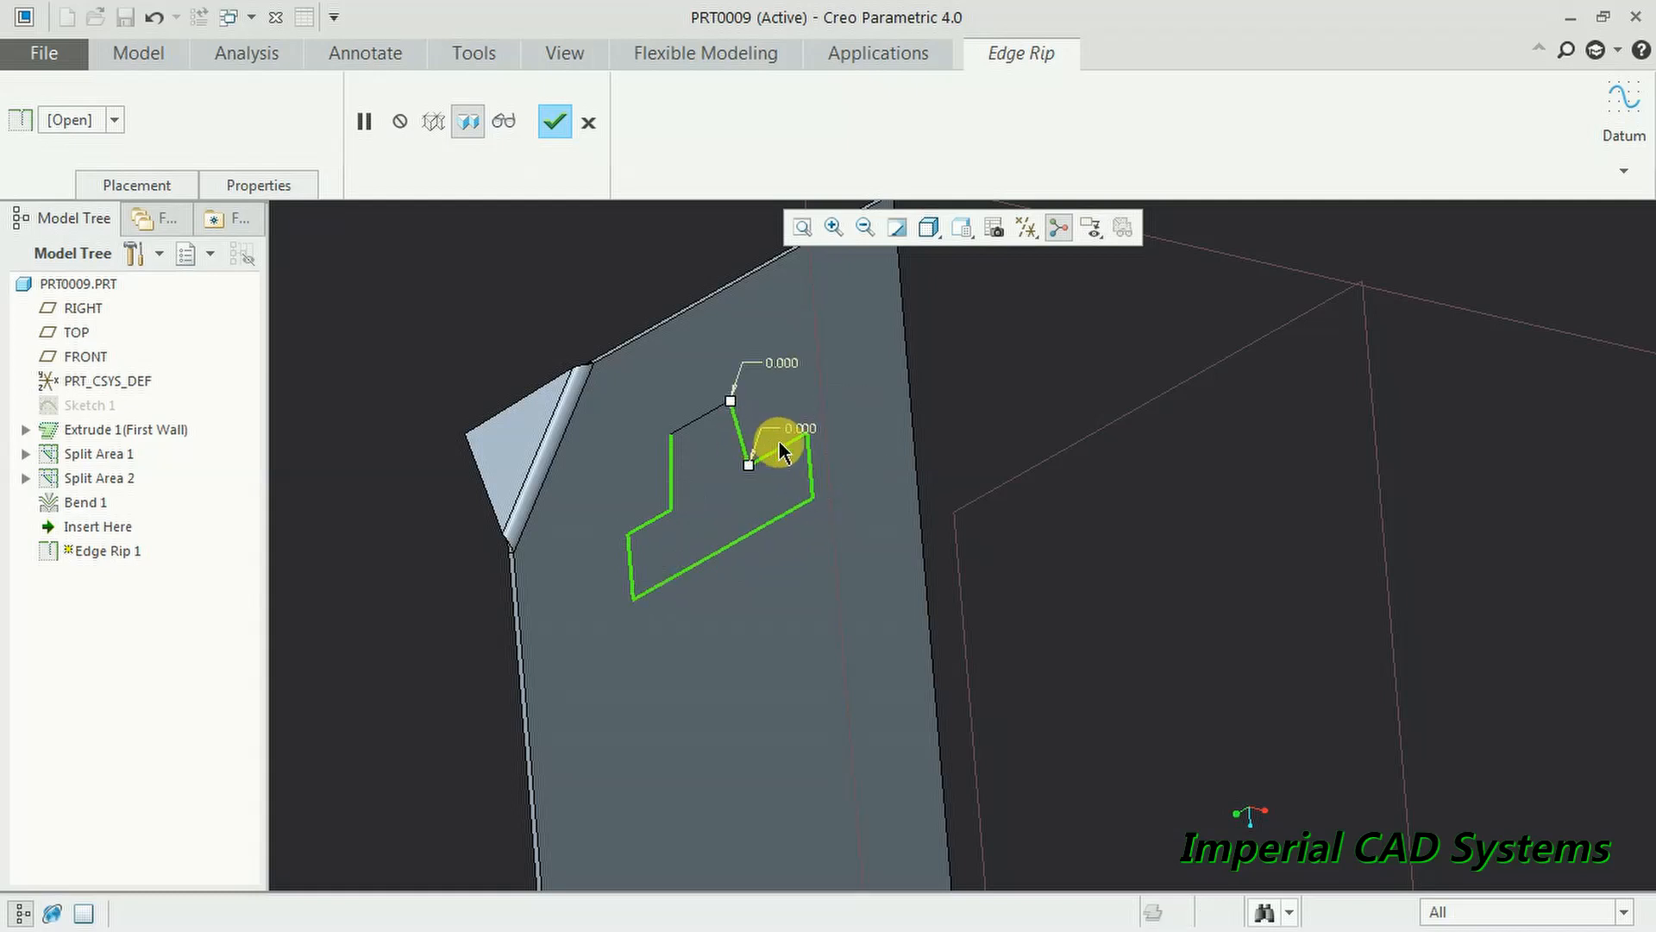
{"action": "left_click", "coordinate": [554, 122]}
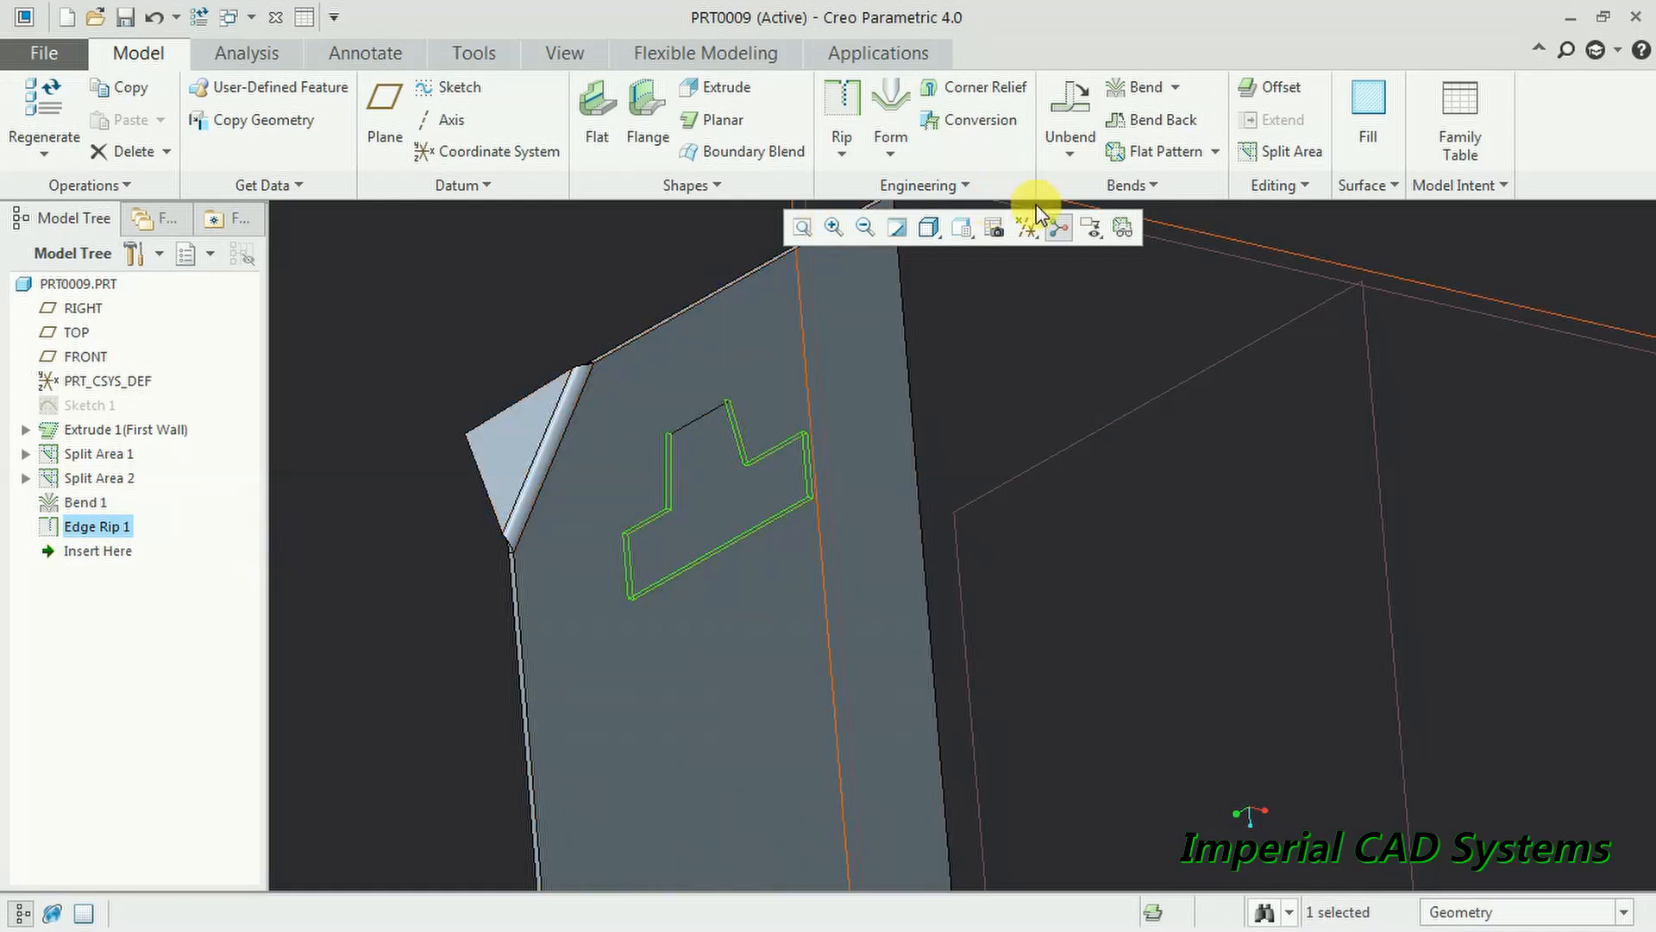
- Start a bend on the ripped T region and lay its bend line along the top edge
{"action": "left_click", "coordinate": [1035, 349]}
{"action": "middle_click_drag", "start_coordinate": [1037, 361], "coordinate": [949, 242]}
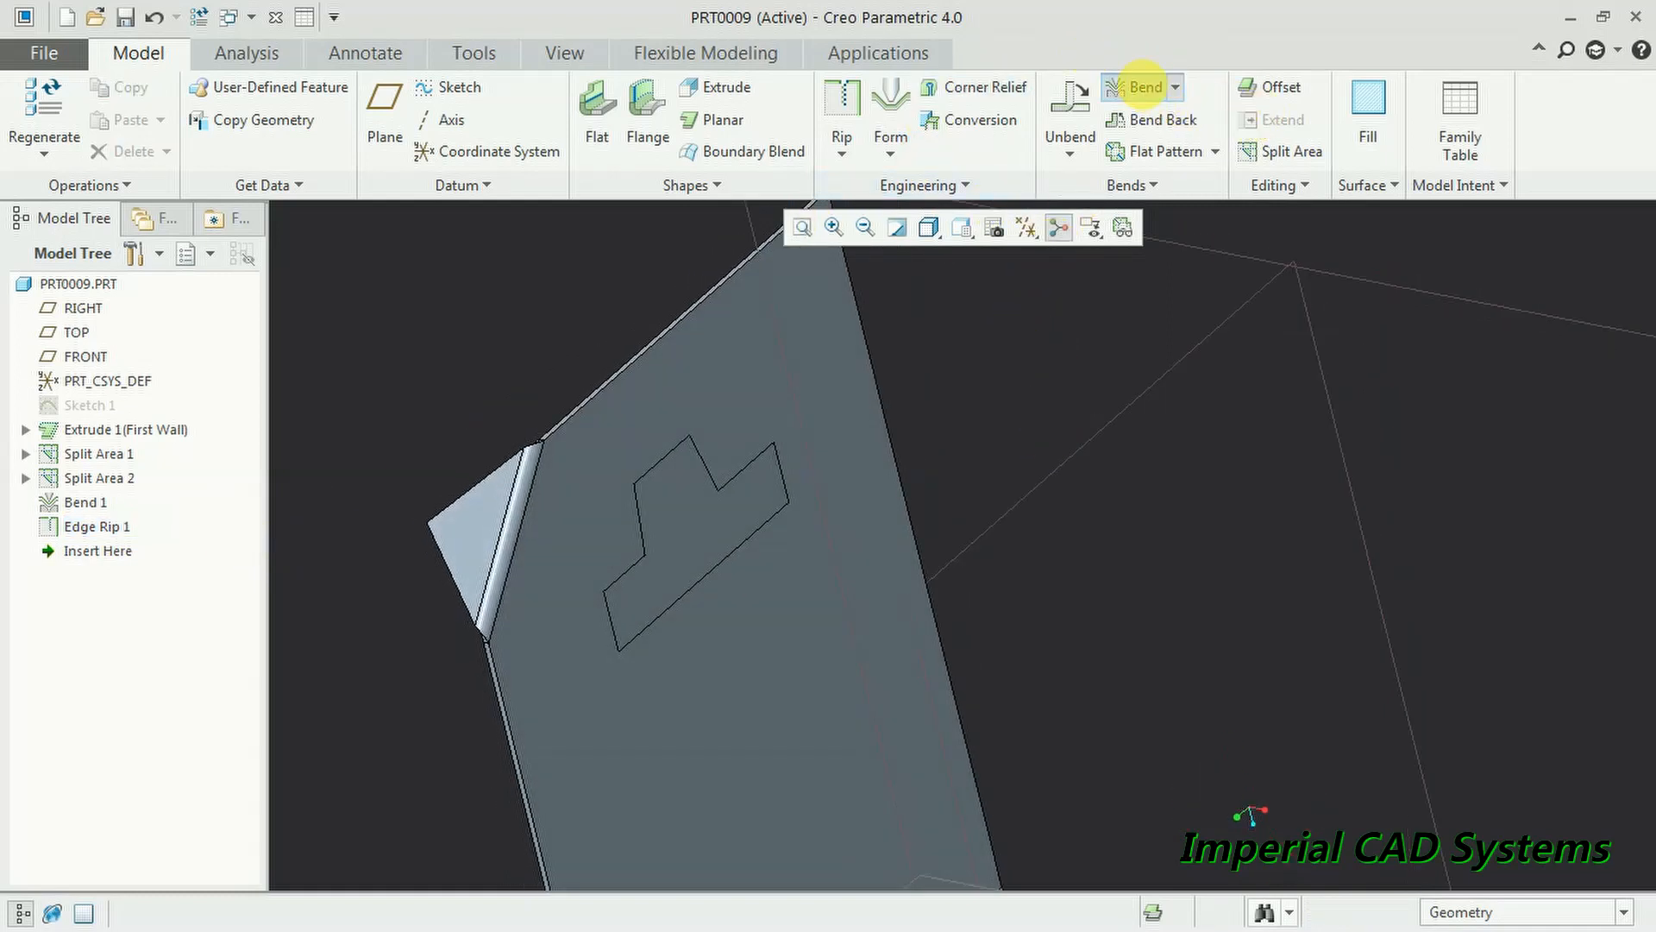
{"action": "left_click", "coordinate": [1143, 86]}
{"action": "left_click", "coordinate": [706, 459]}
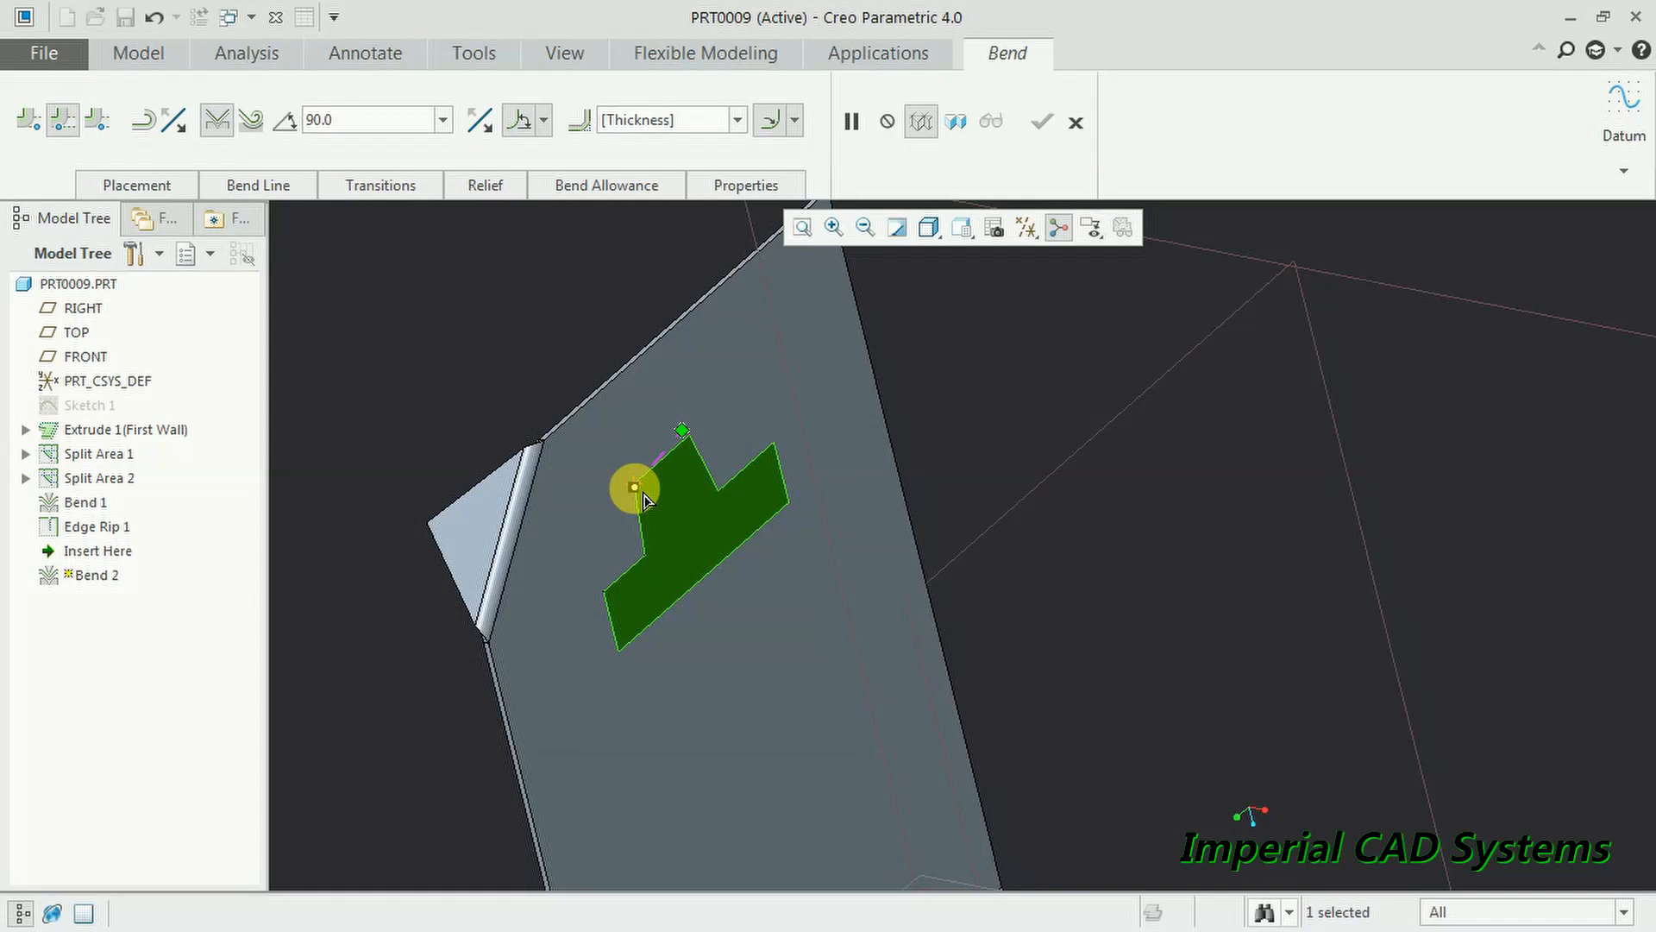
{"action": "left_click_drag", "start_coordinate": [644, 494], "coordinate": [695, 449]}
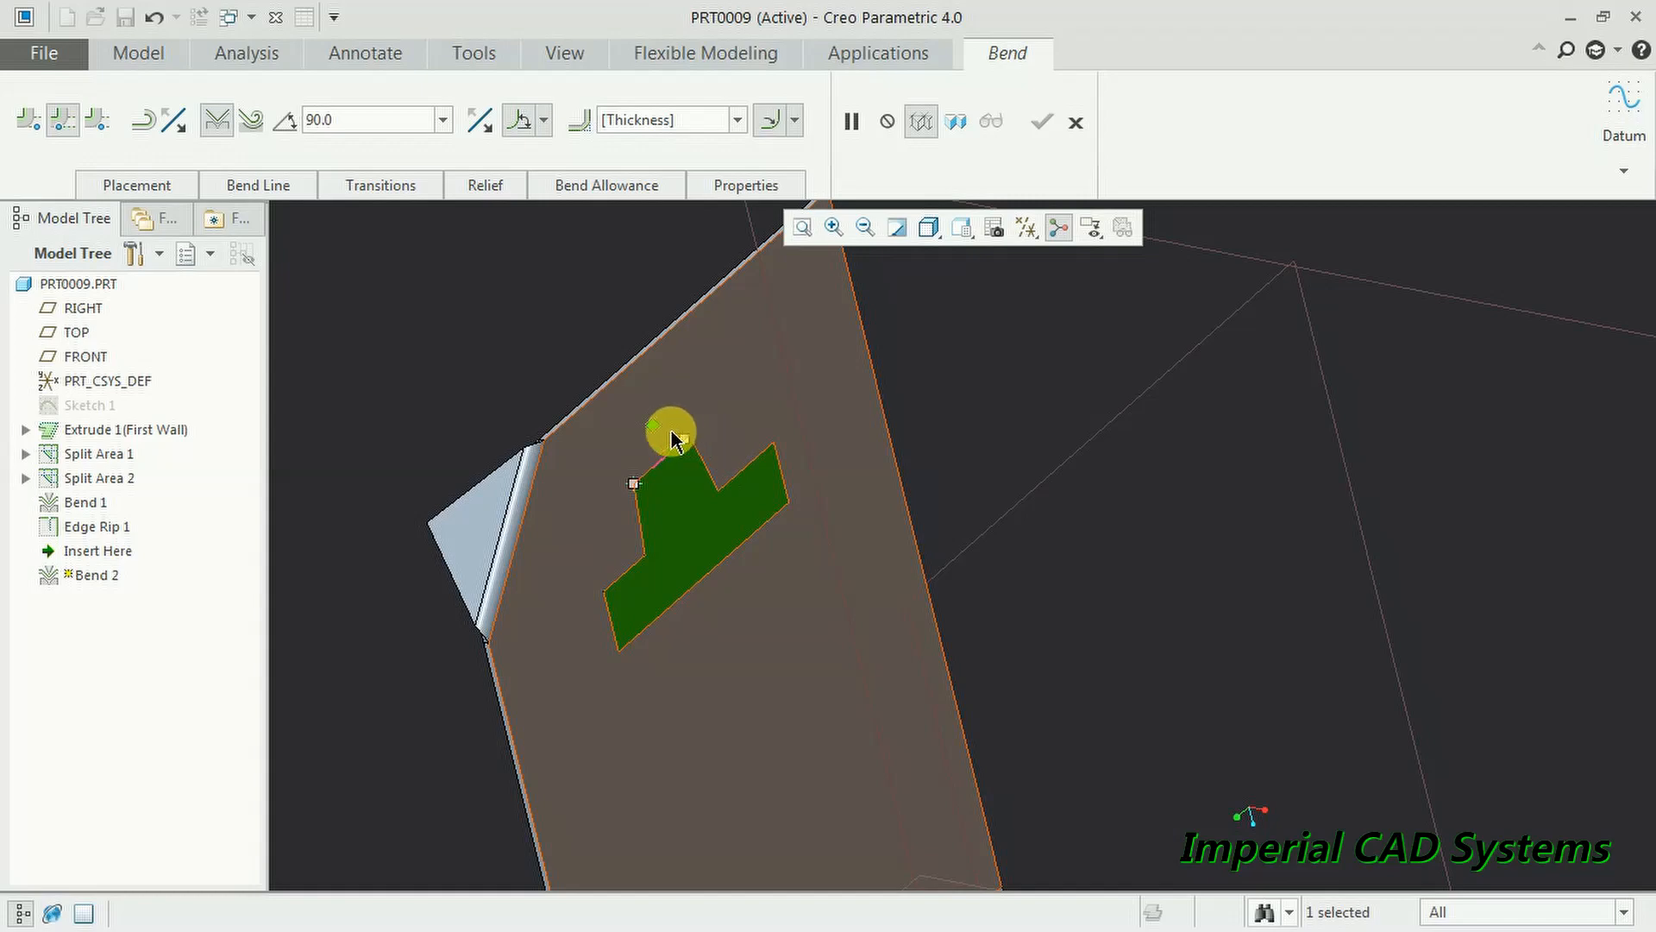
{"action": "left_click", "coordinate": [652, 424]}
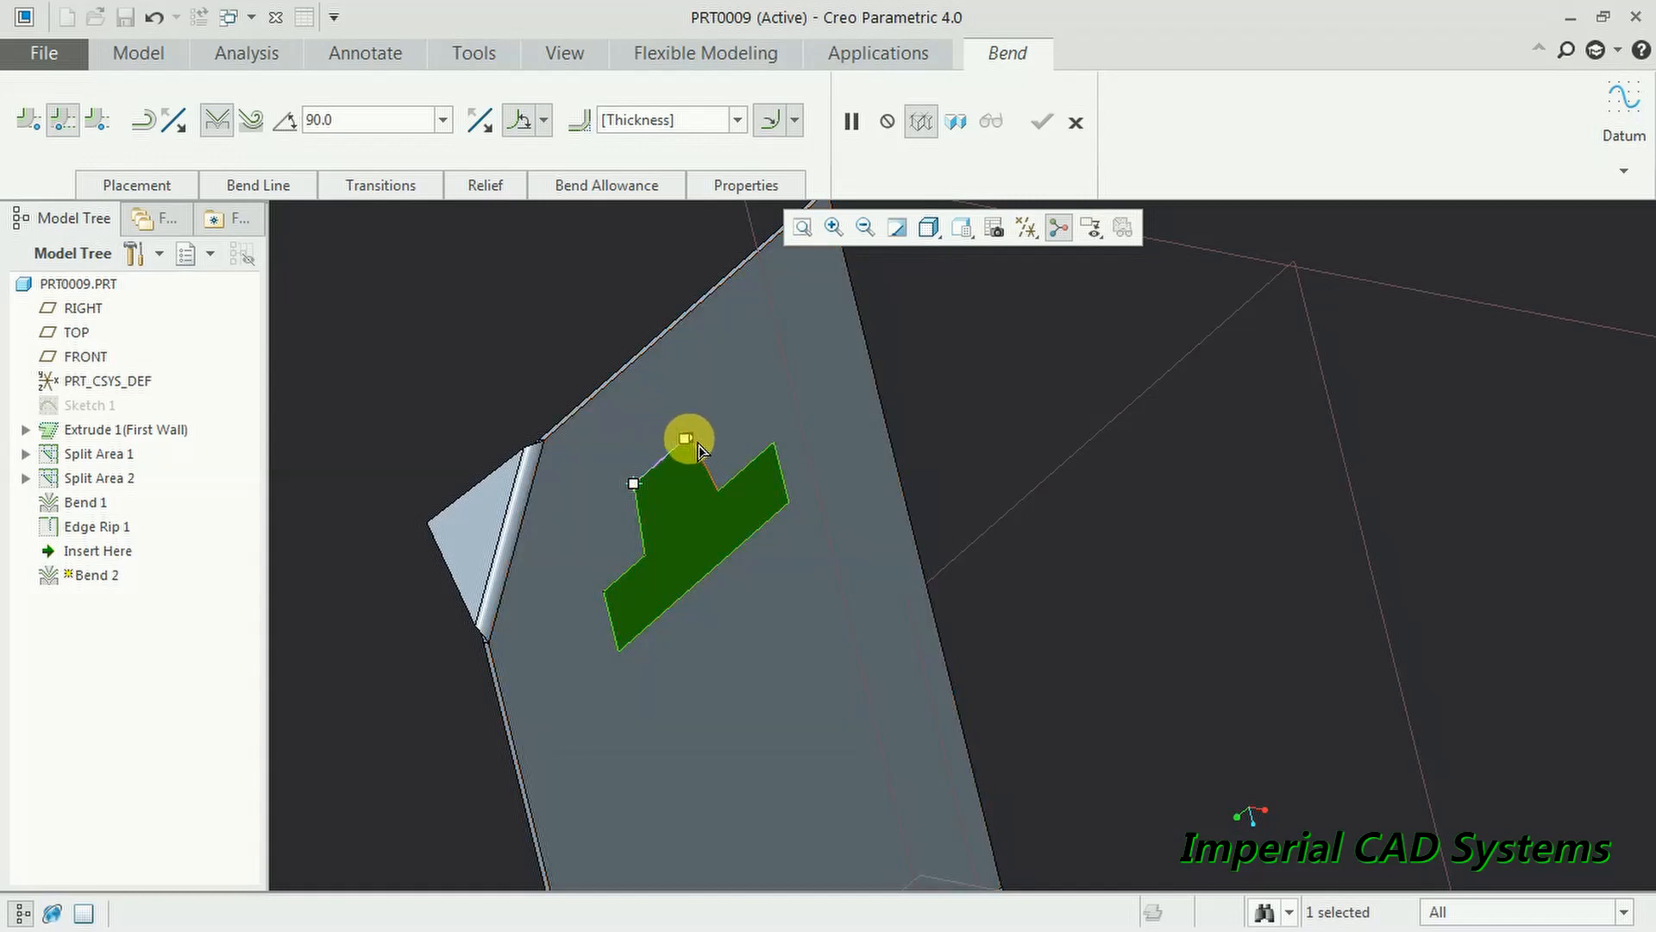
- Snap the bend line's end onto the outline corner and finish the 90° Bend 2
{"action": "scroll", "coordinate": [768, 466], "scroll_direction": "down", "scroll_amount": 5}
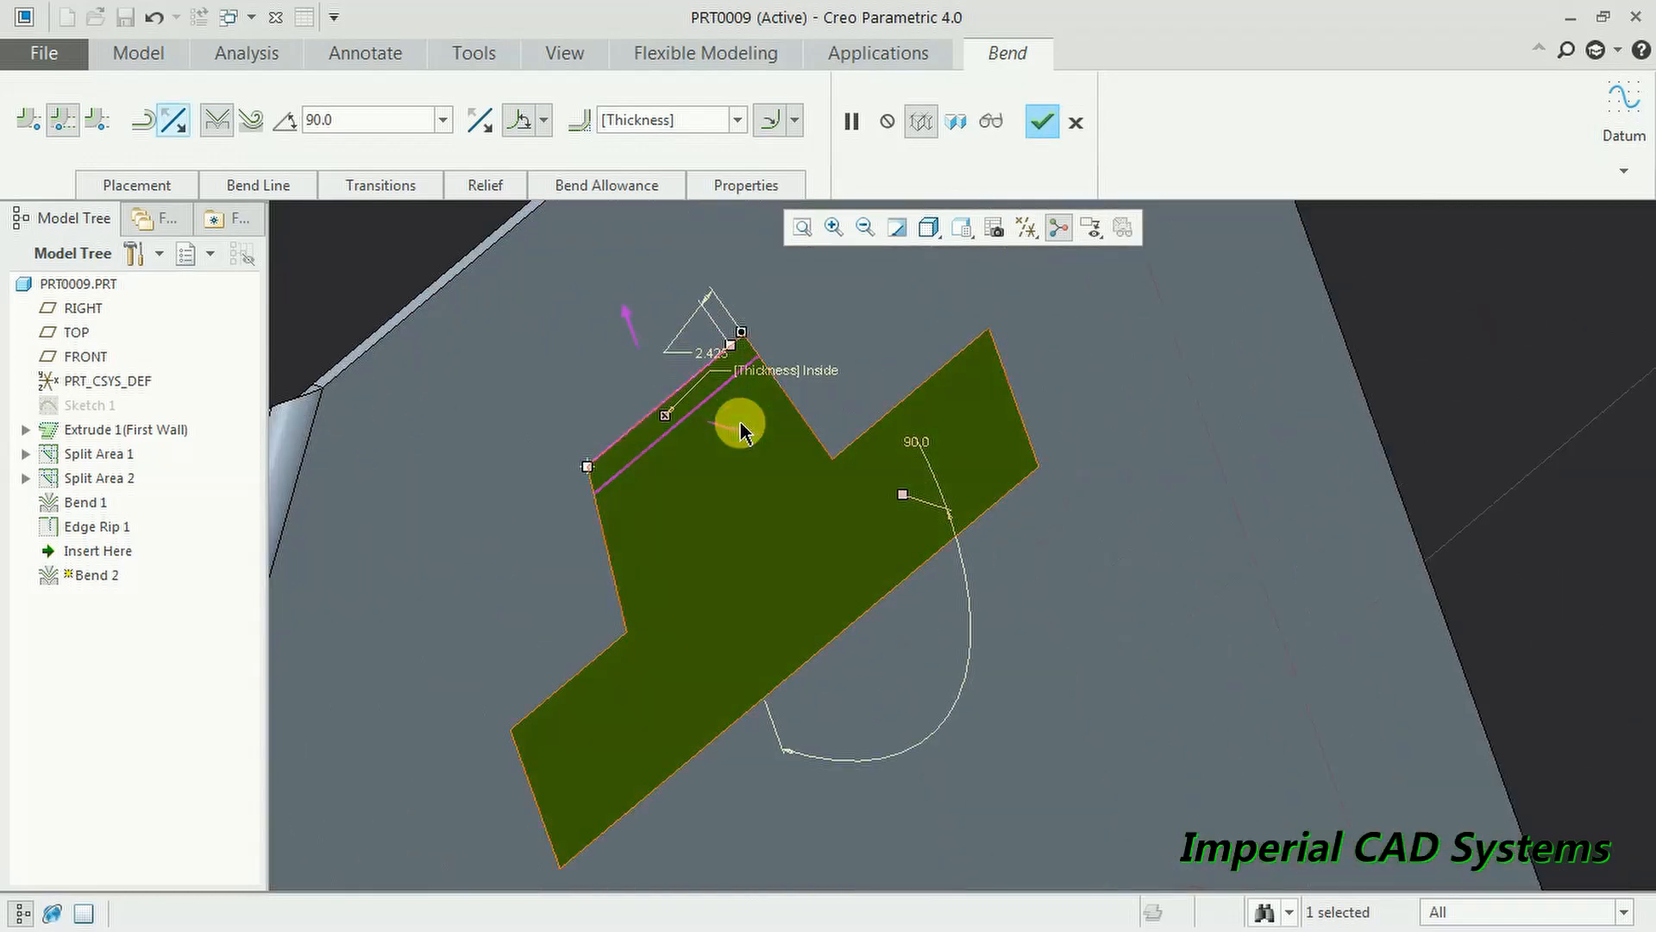
{"action": "left_click", "coordinate": [732, 349]}
{"action": "left_click_drag", "start_coordinate": [732, 350], "coordinate": [740, 334]}
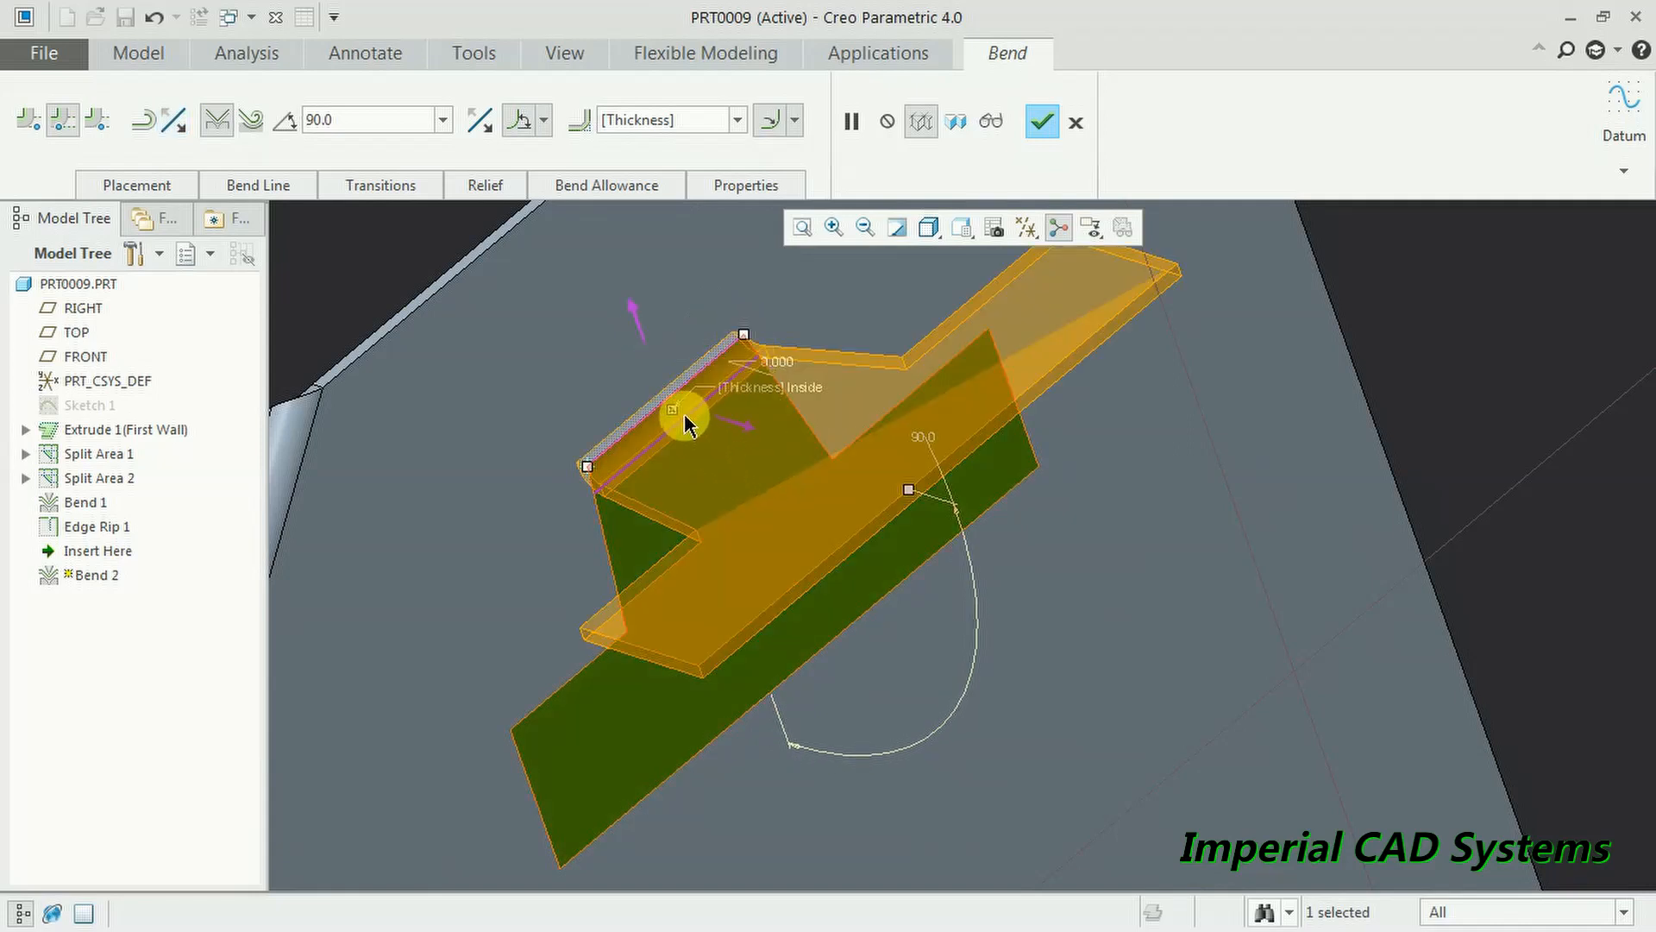
{"action": "scroll", "coordinate": [684, 422], "scroll_direction": "up", "scroll_amount": 2}
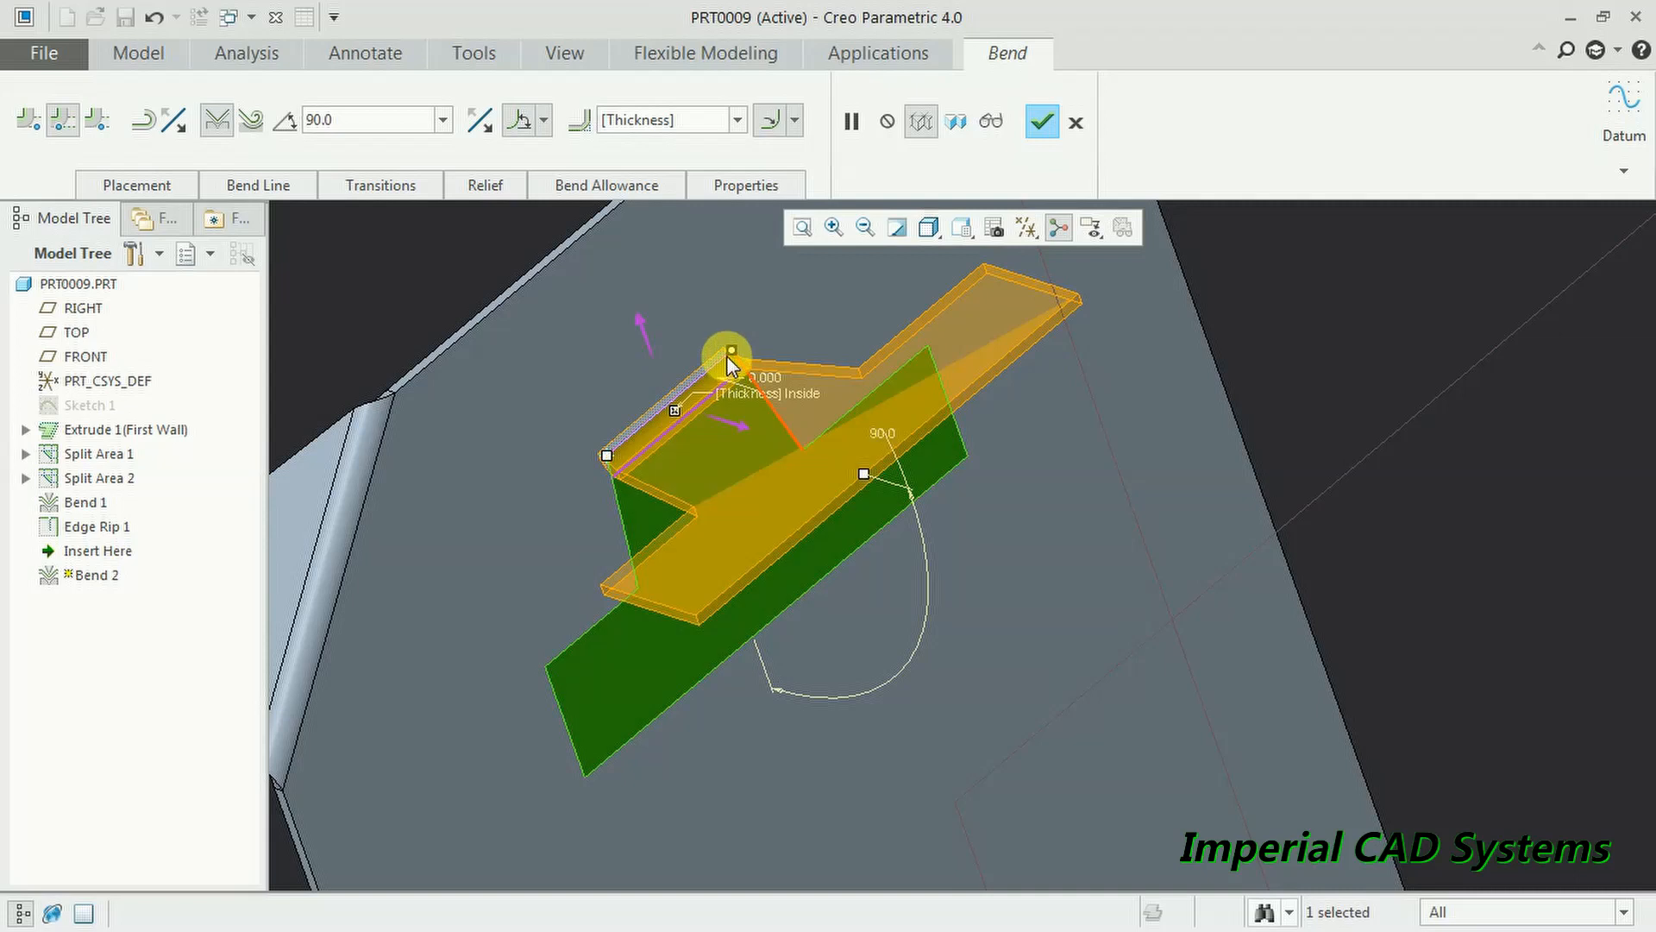
{"action": "left_click_drag", "start_coordinate": [730, 354], "coordinate": [728, 366]}
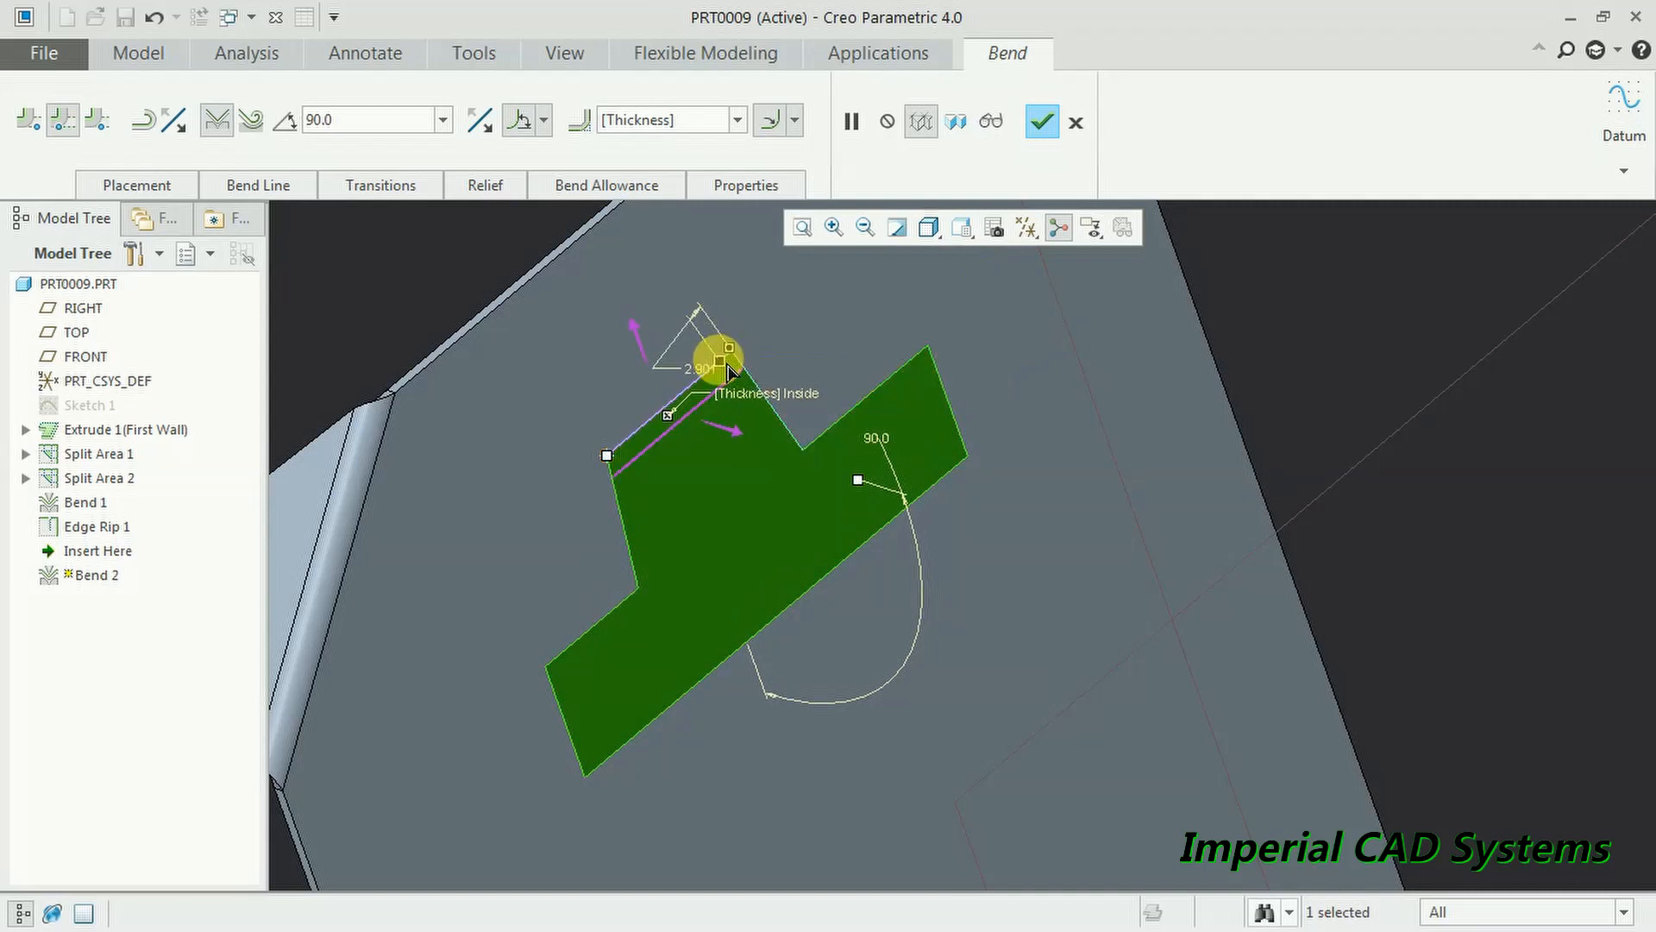
{"action": "scroll", "coordinate": [729, 371], "scroll_direction": "down", "scroll_amount": 2}
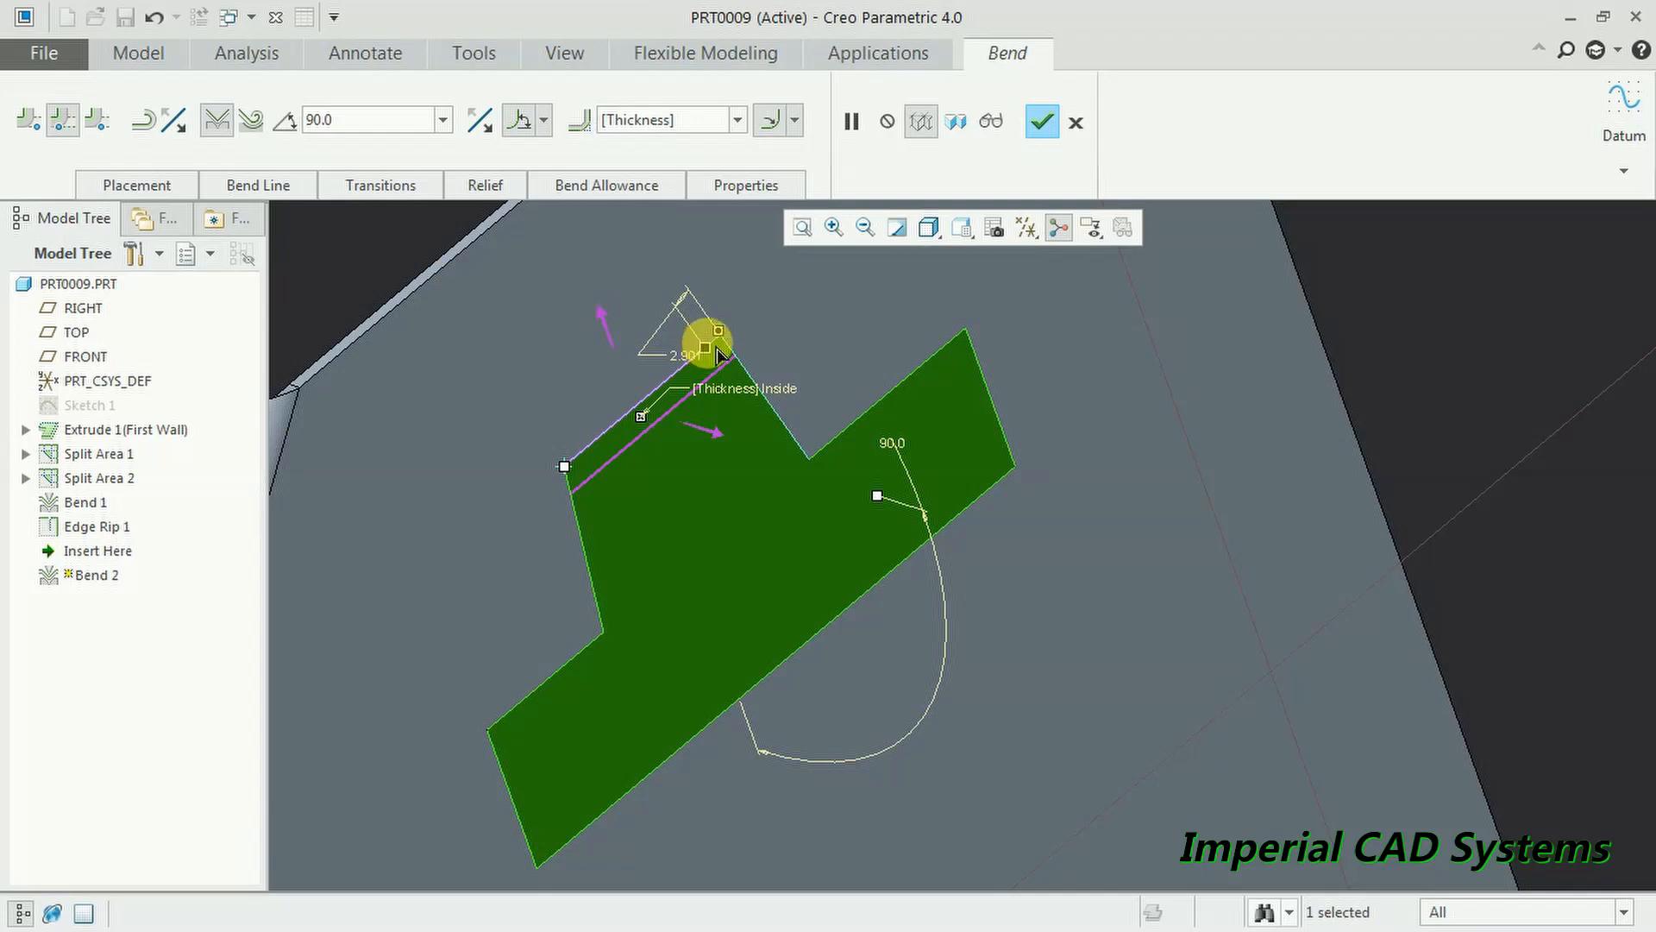
{"action": "left_click_drag", "start_coordinate": [717, 349], "coordinate": [729, 345]}
{"action": "scroll", "coordinate": [802, 432], "scroll_direction": "up", "scroll_amount": 5}
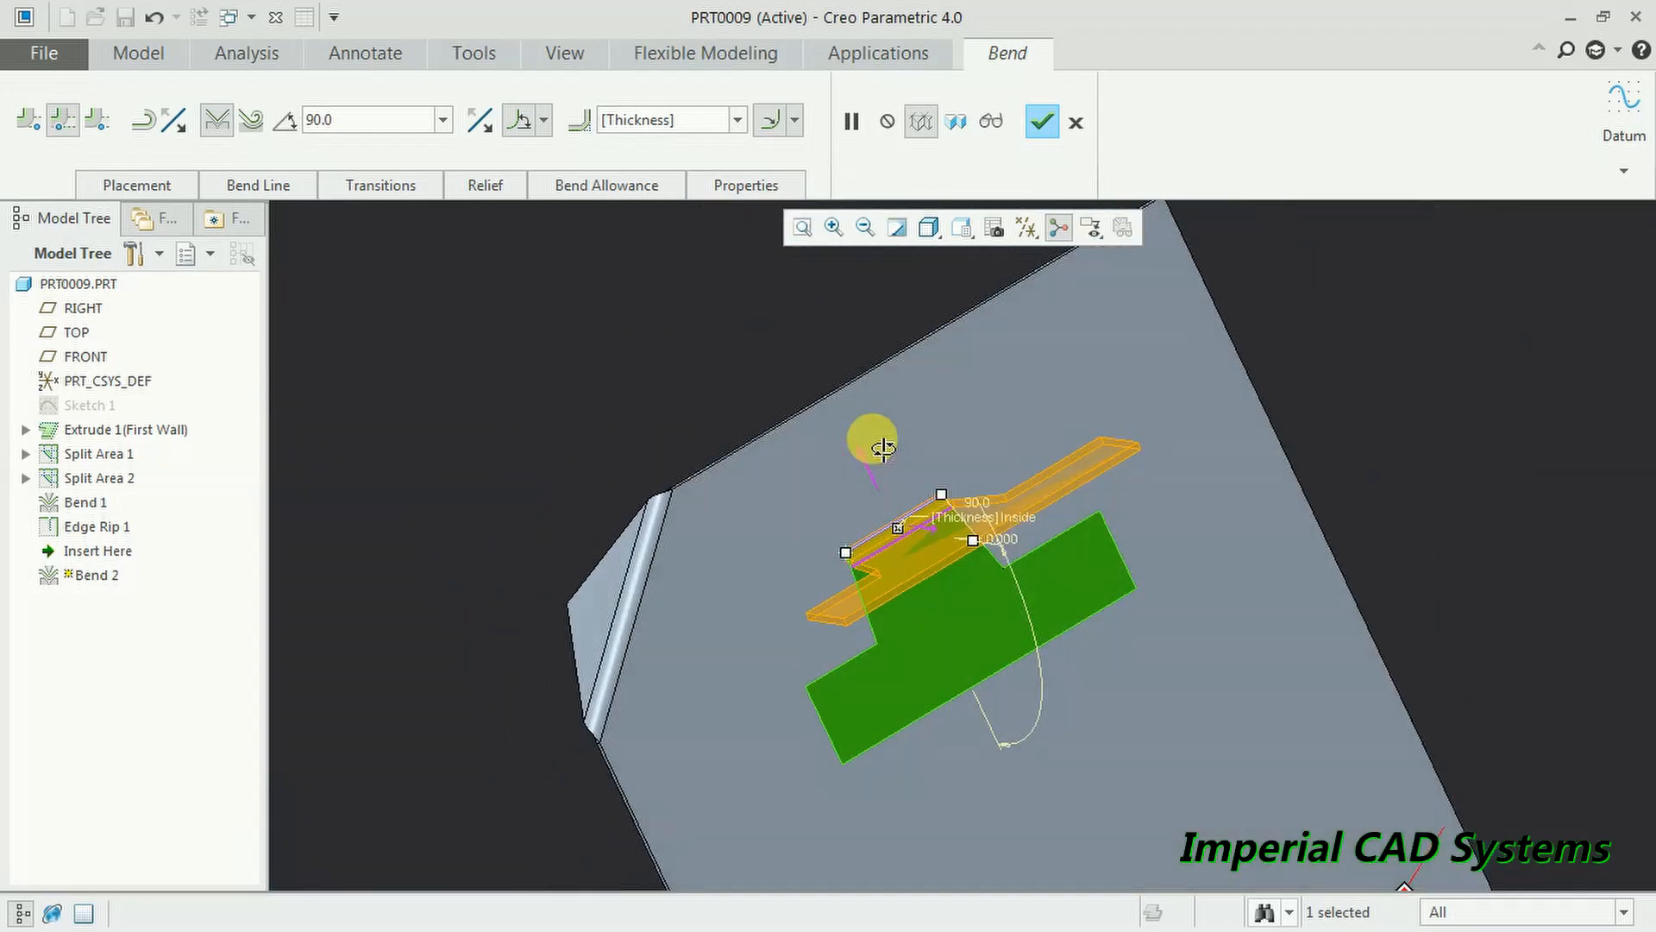
{"action": "scroll", "coordinate": [878, 436], "scroll_direction": "down", "scroll_amount": 3}
{"action": "middle_click_drag", "start_coordinate": [876, 435], "coordinate": [1076, 552]}
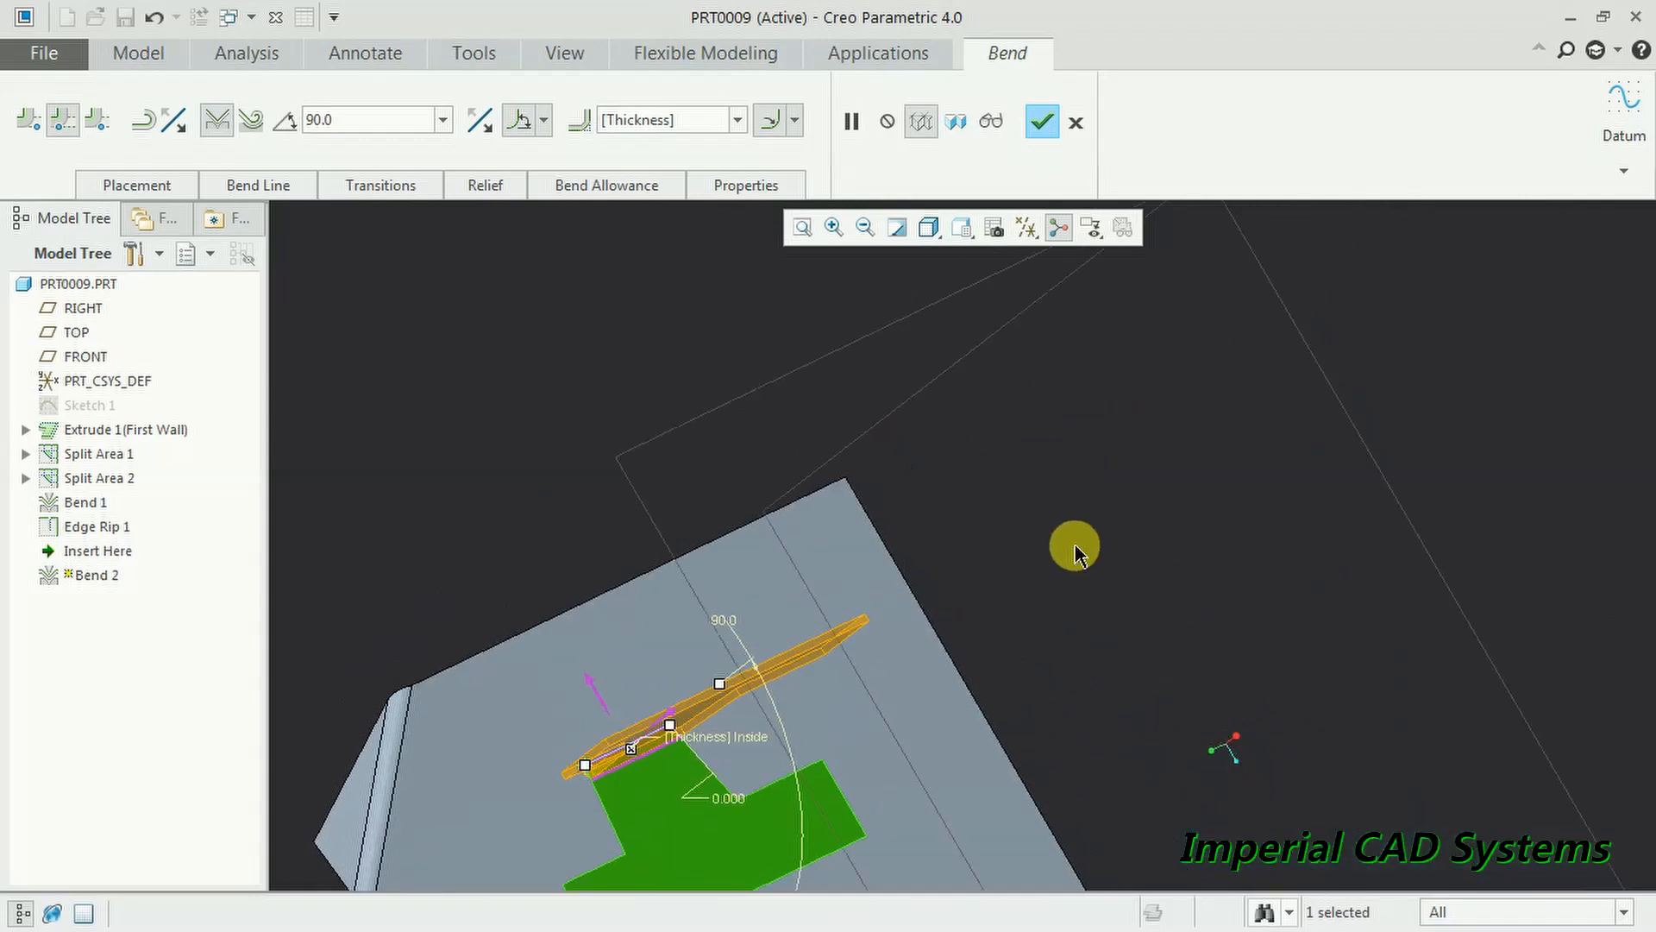
{"action": "left_click", "coordinate": [1041, 121]}
{"action": "middle_click_drag", "start_coordinate": [904, 594], "coordinate": [843, 613]}
{"action": "scroll", "coordinate": [738, 283], "scroll_direction": "down", "scroll_amount": 3}
{"action": "scroll", "coordinate": [738, 283], "scroll_direction": "up", "scroll_amount": 5}
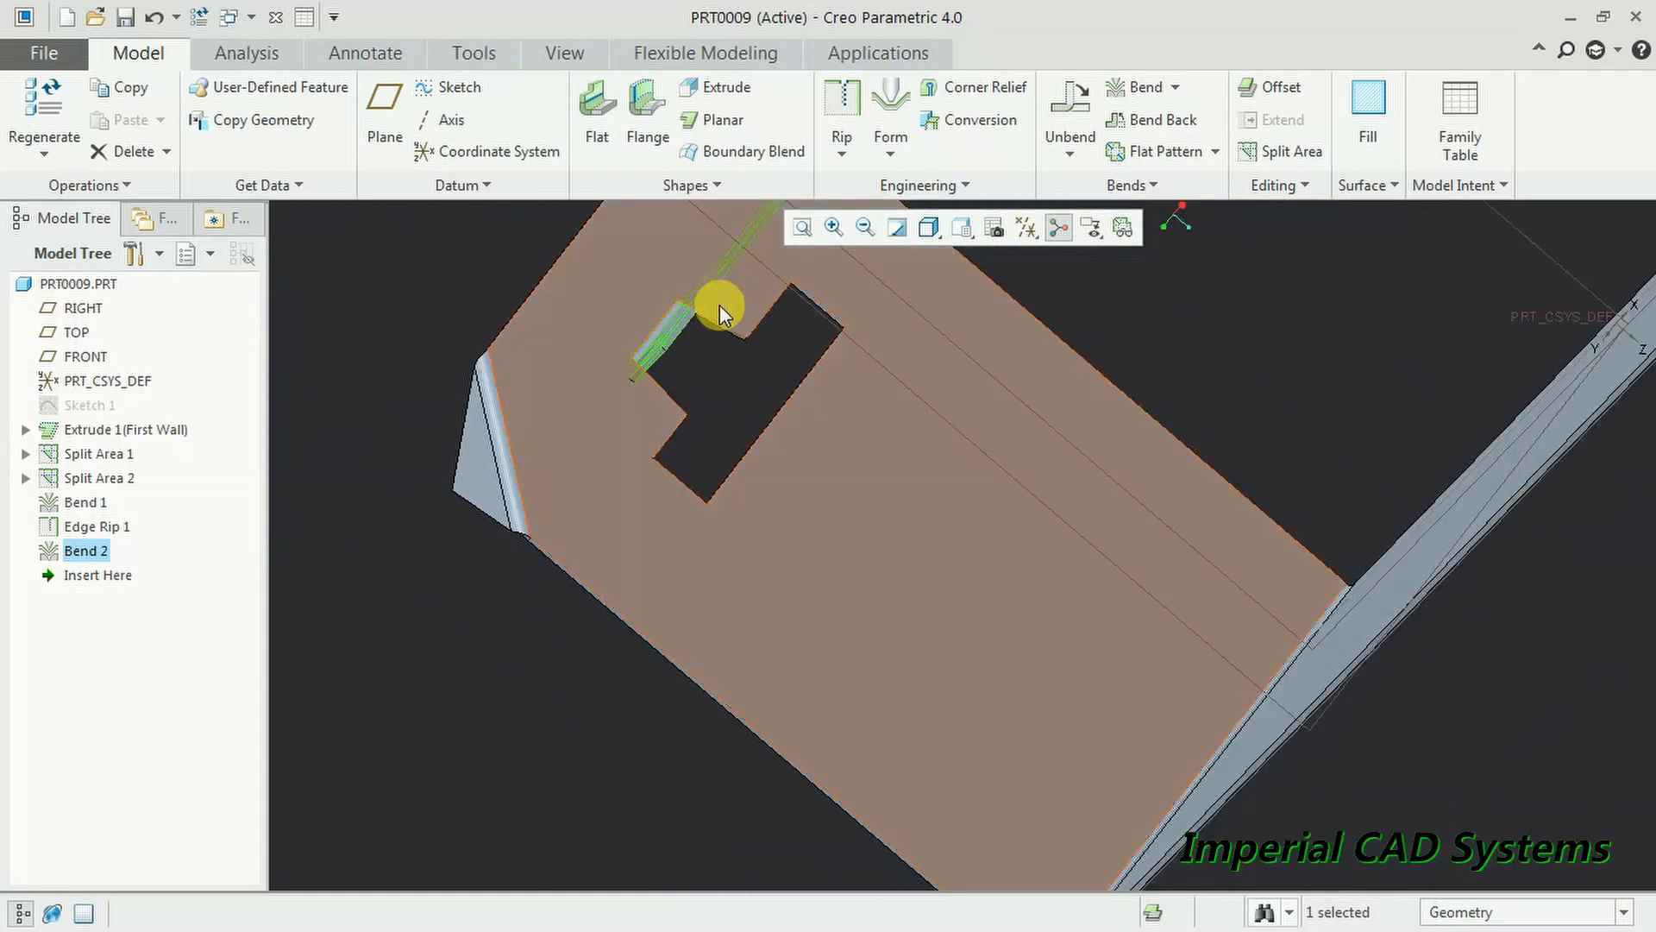
- Edit Bend 2's definition to change its angle from 90° to 30°
{"action": "middle_click_drag", "start_coordinate": [753, 397], "coordinate": [828, 584]}
{"action": "scroll", "coordinate": [824, 552], "scroll_direction": "down", "scroll_amount": 2}
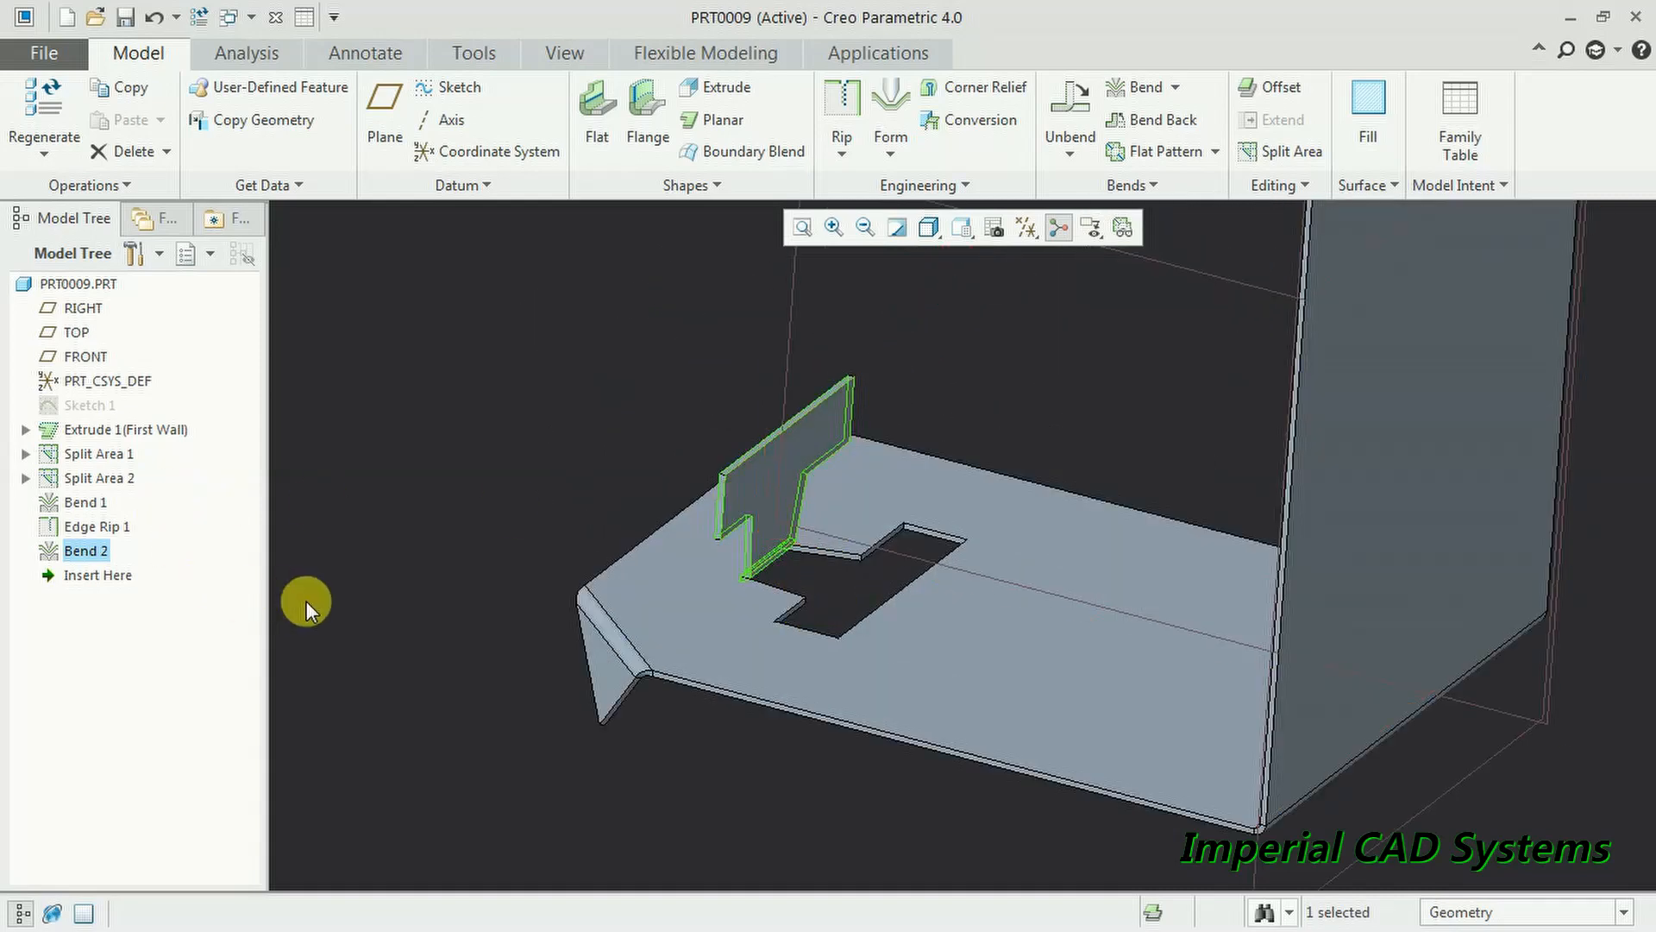
{"action": "double_click", "coordinate": [97, 554]}
{"action": "left_click", "coordinate": [288, 549]}
{"action": "left_click", "coordinate": [74, 551]}
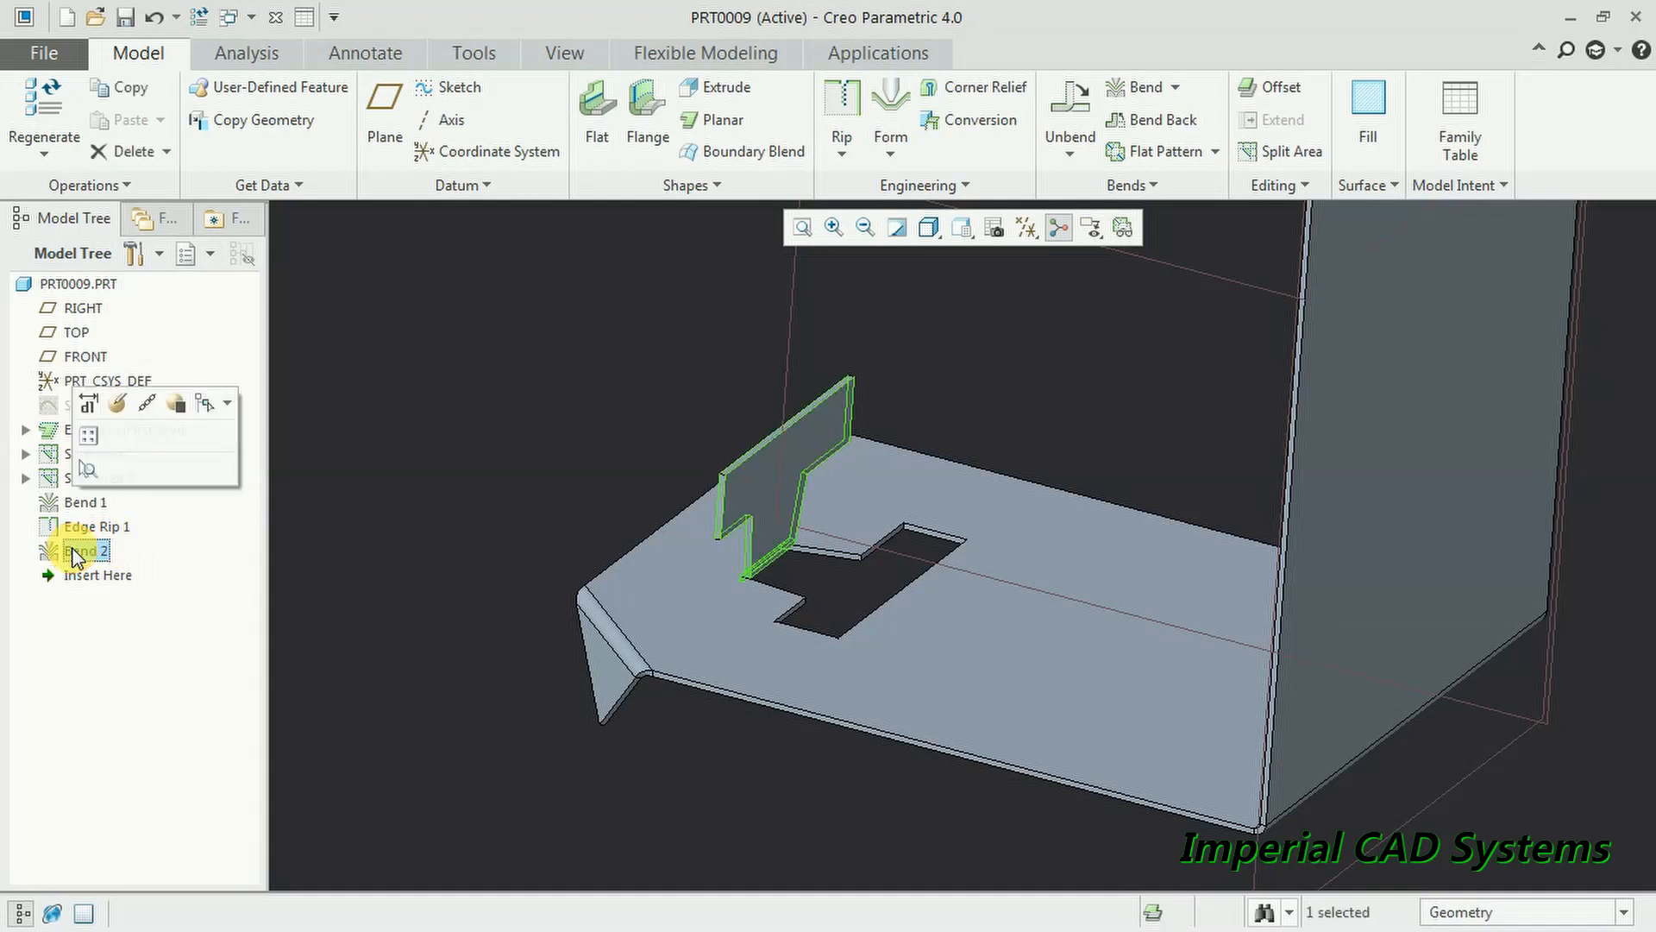
{"action": "left_click", "coordinate": [123, 409]}
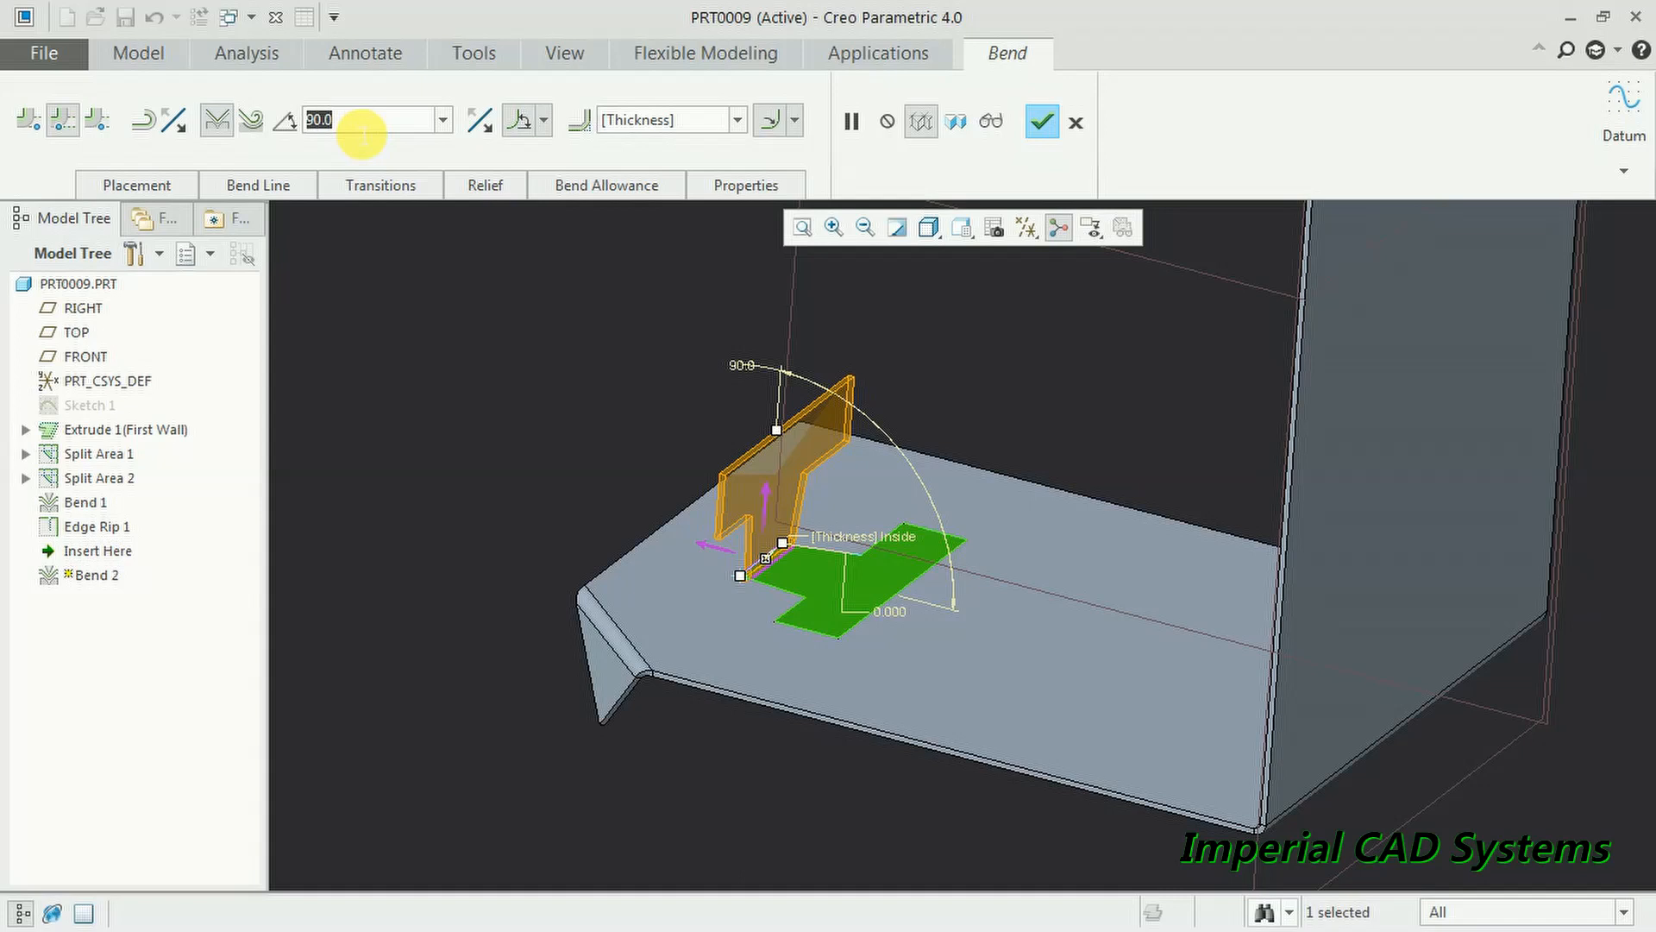
{"action": "type", "text": "30"}
{"action": "key", "text": "Return"}
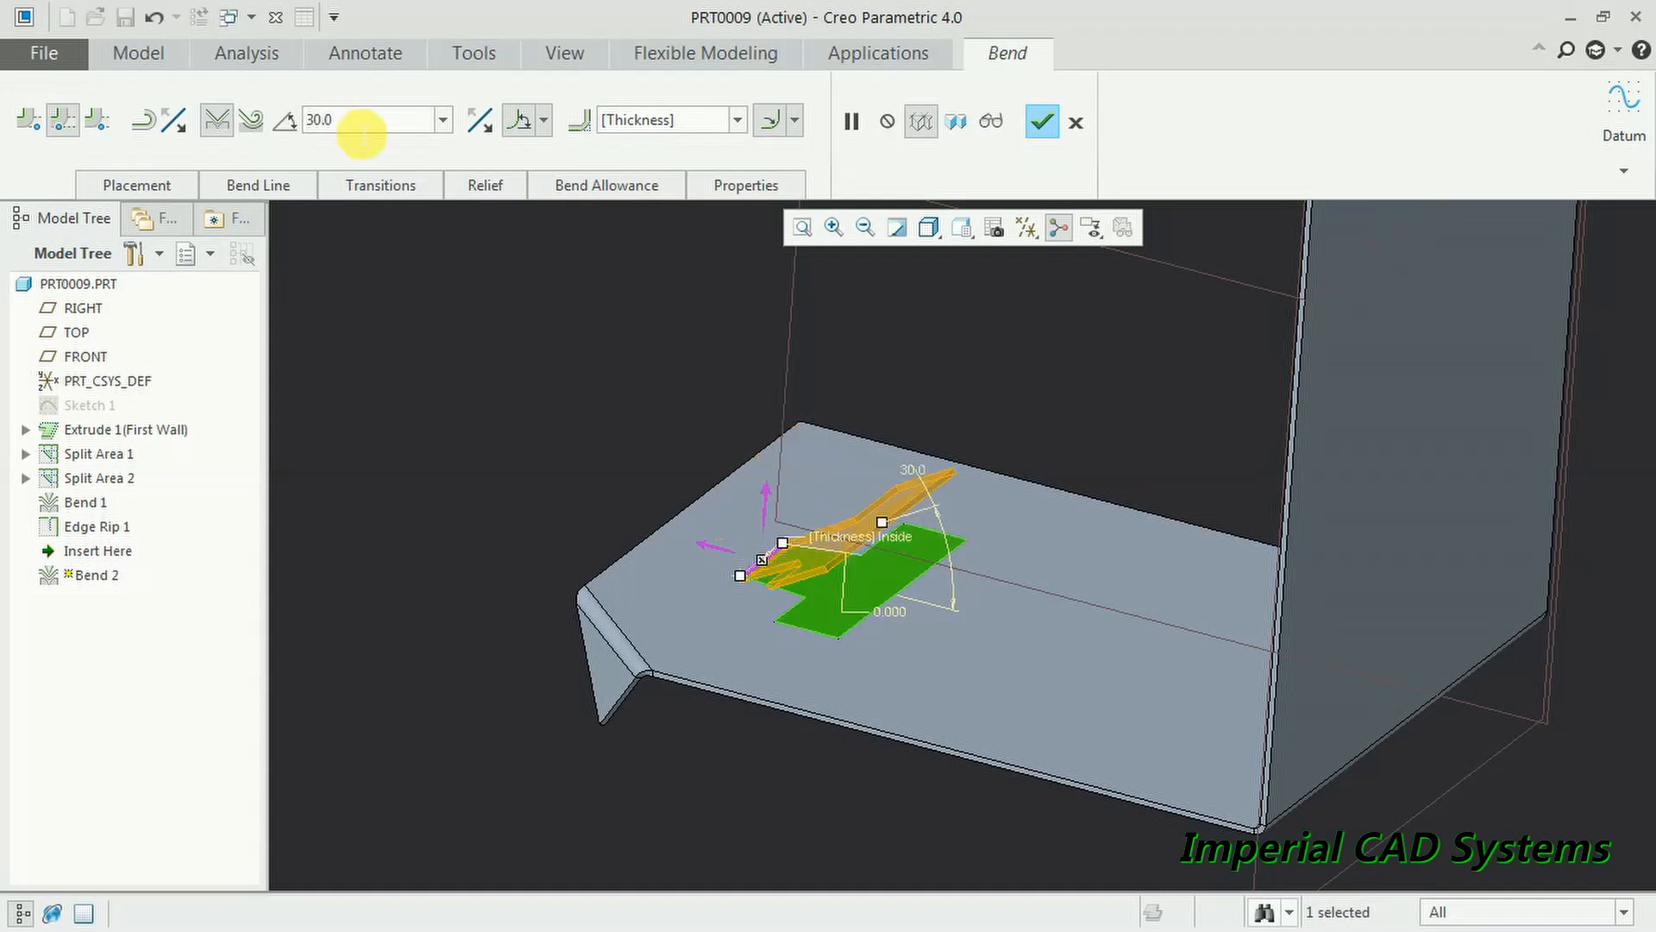
{"action": "left_click", "coordinate": [1042, 126]}
{"action": "middle_click_drag", "start_coordinate": [924, 544], "coordinate": [836, 547]}
{"action": "scroll", "coordinate": [830, 496], "scroll_direction": "up", "scroll_amount": 3}
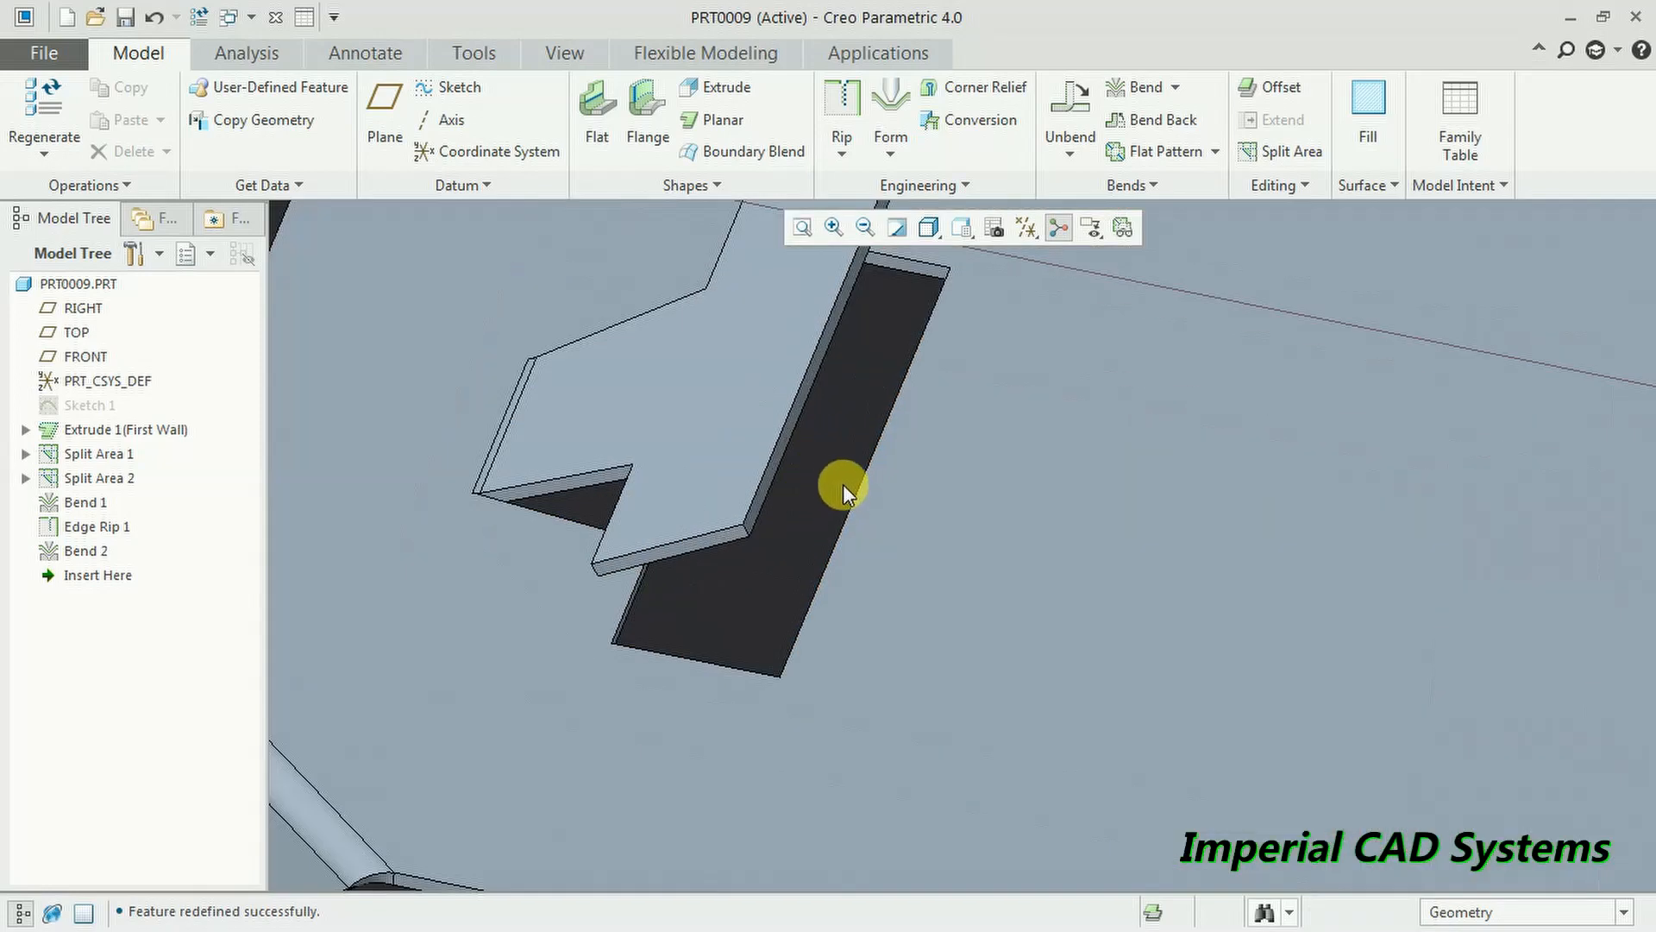
- Sketch a two-corner rectangle on the plate's front-face plane beside the existing wall
{"action": "scroll", "coordinate": [842, 484], "scroll_direction": "down", "scroll_amount": 3}
{"action": "middle_click_drag", "start_coordinate": [829, 462], "coordinate": [961, 595]}
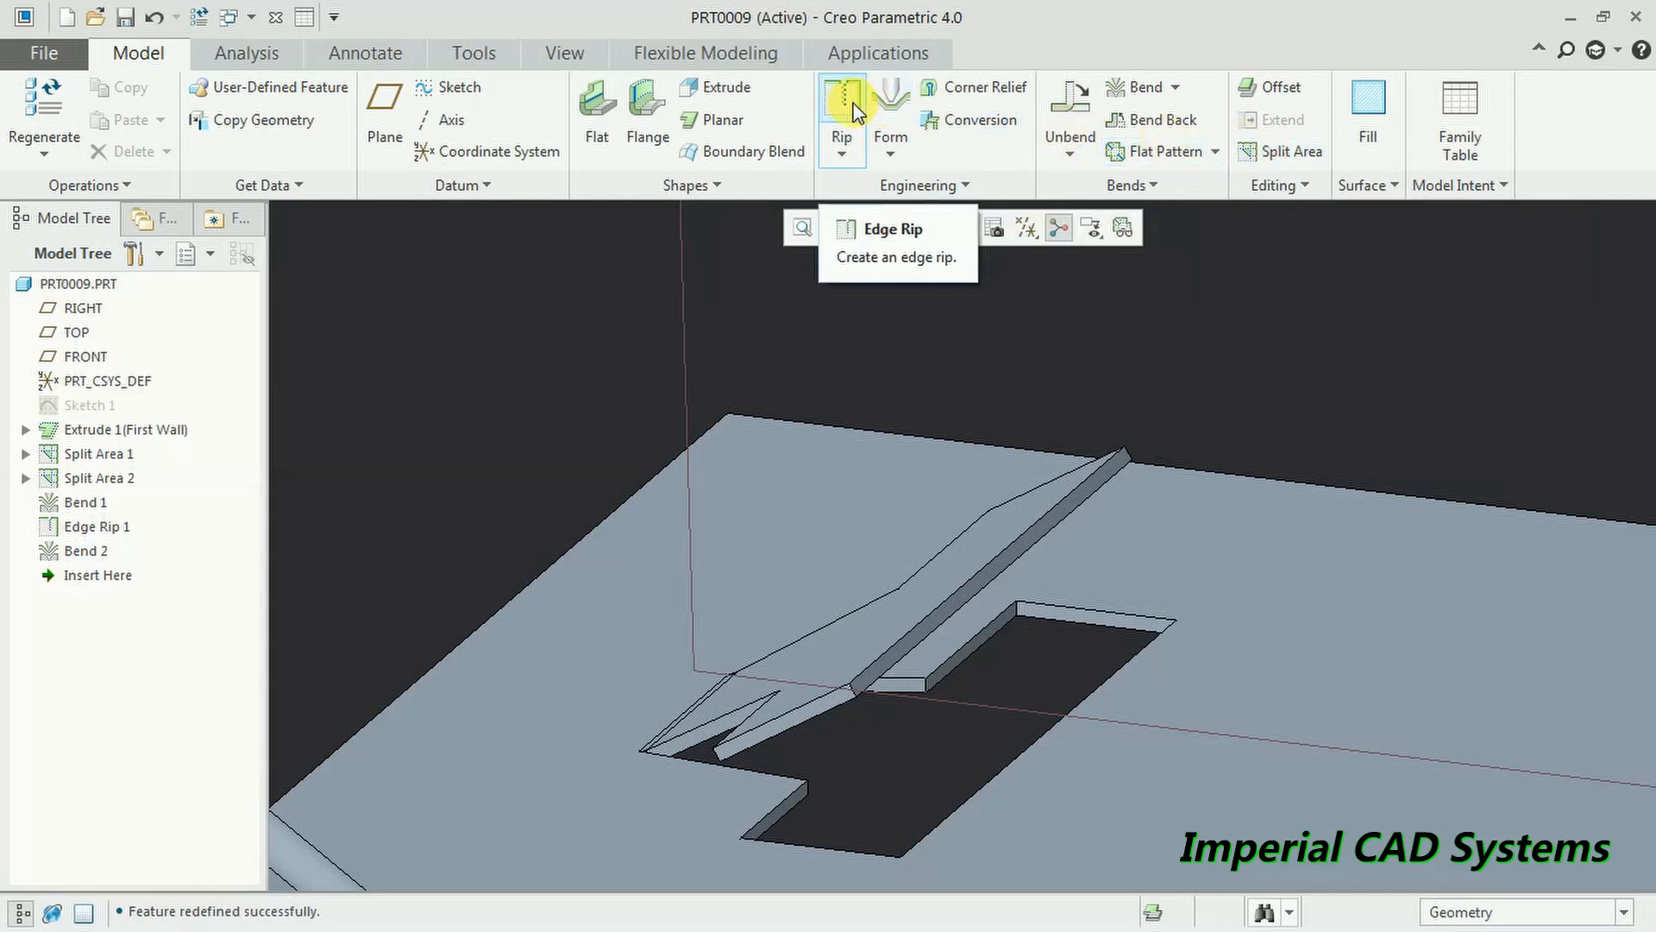
{"action": "scroll", "coordinate": [800, 323], "scroll_direction": "down", "scroll_amount": 5}
{"action": "middle_click_drag", "start_coordinate": [800, 322], "coordinate": [918, 365]}
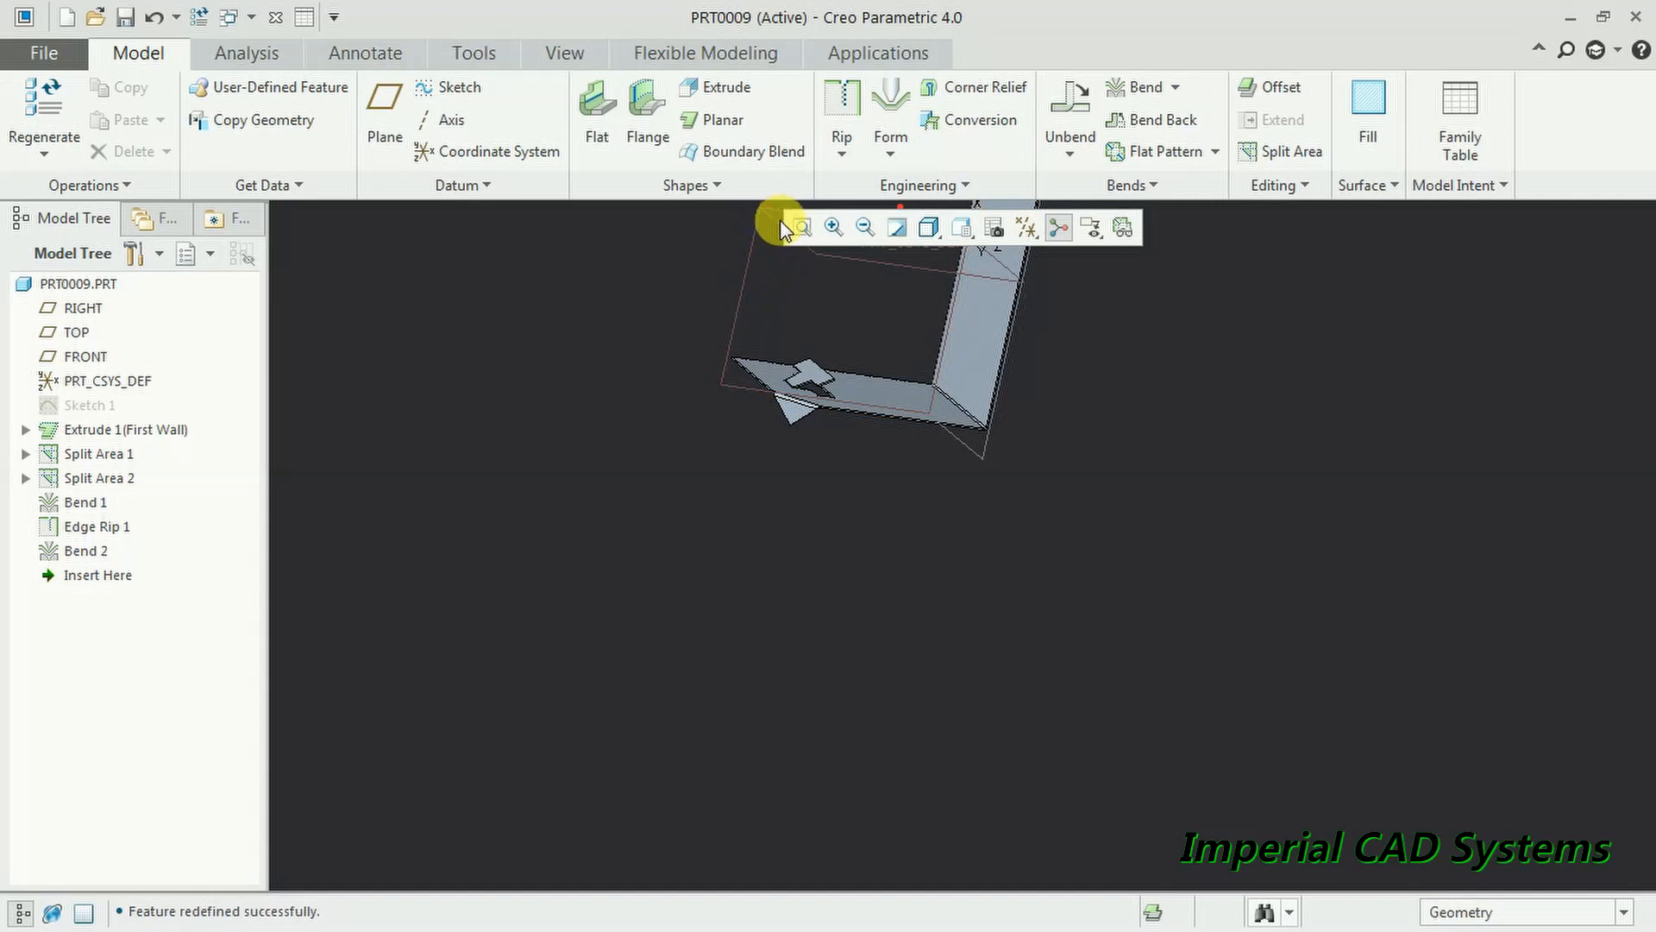
{"action": "middle_click_drag", "start_coordinate": [887, 325], "coordinate": [860, 359]}
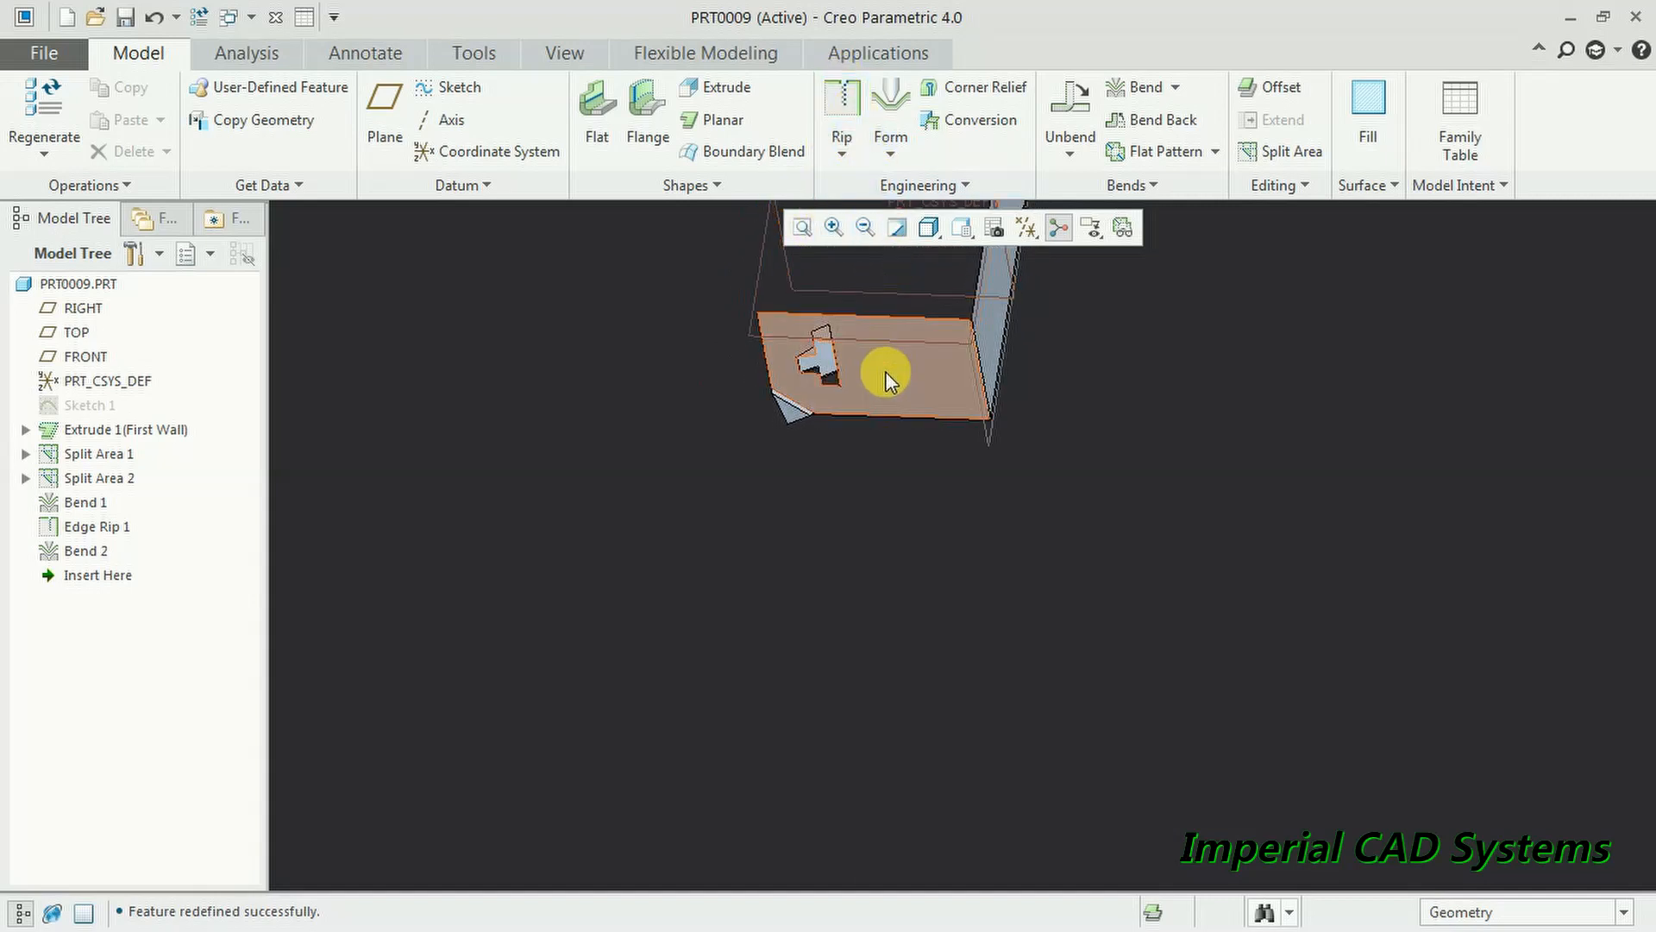
{"action": "left_click", "coordinate": [930, 348]}
{"action": "left_click", "coordinate": [1006, 250]}
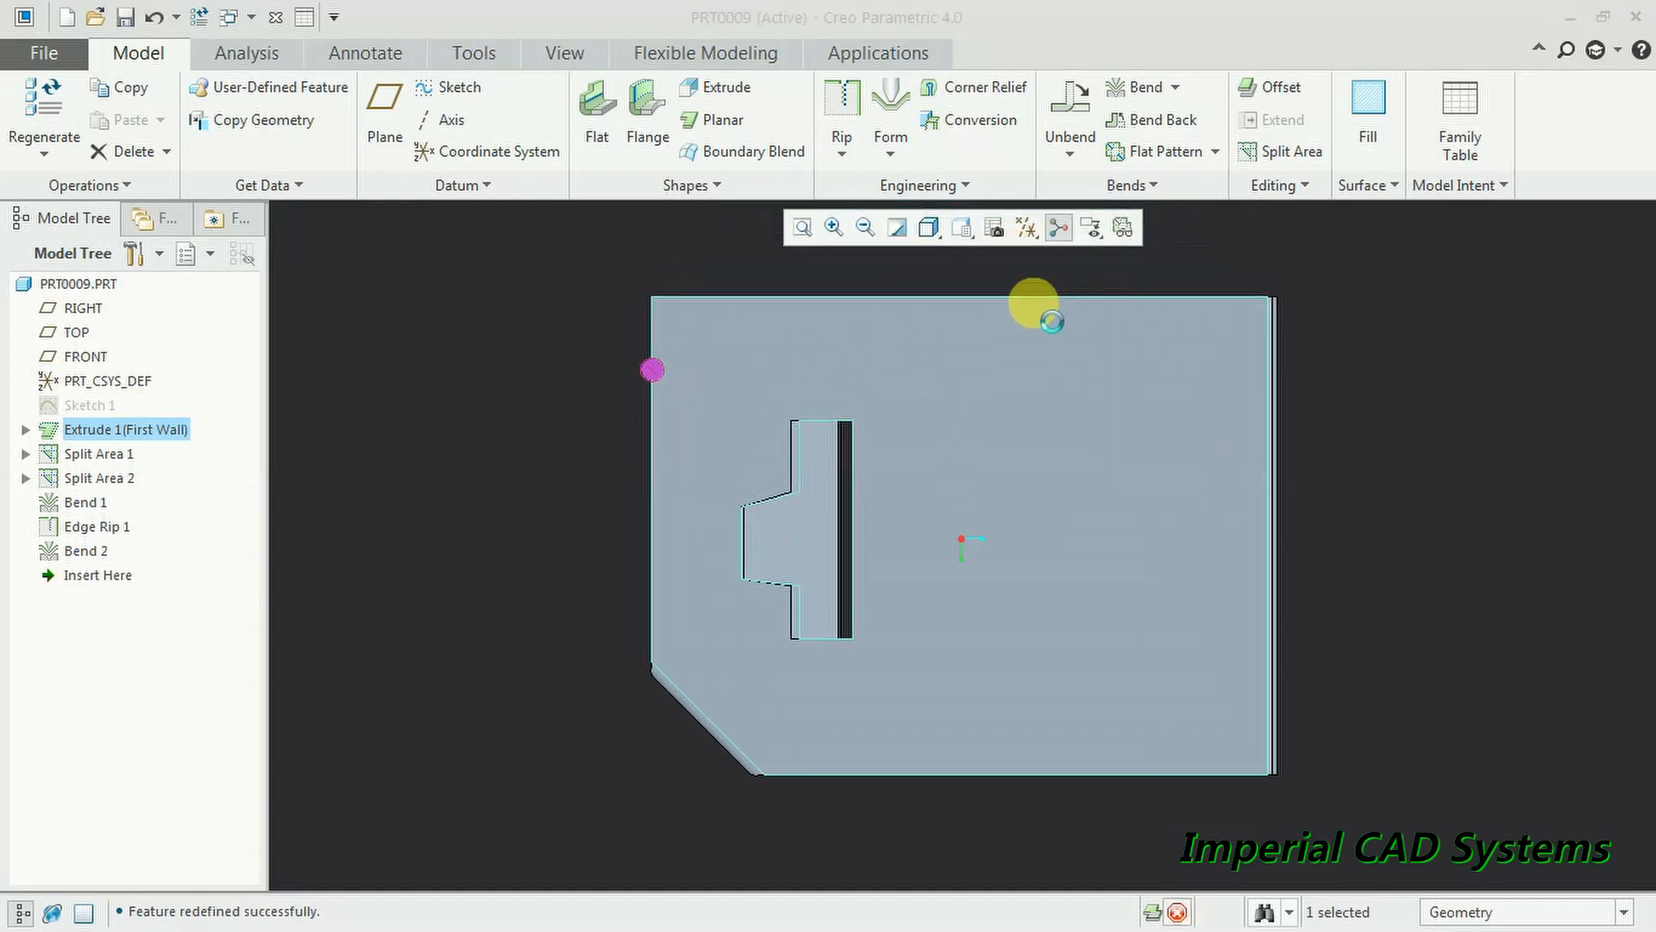
{"action": "left_click", "coordinate": [559, 123]}
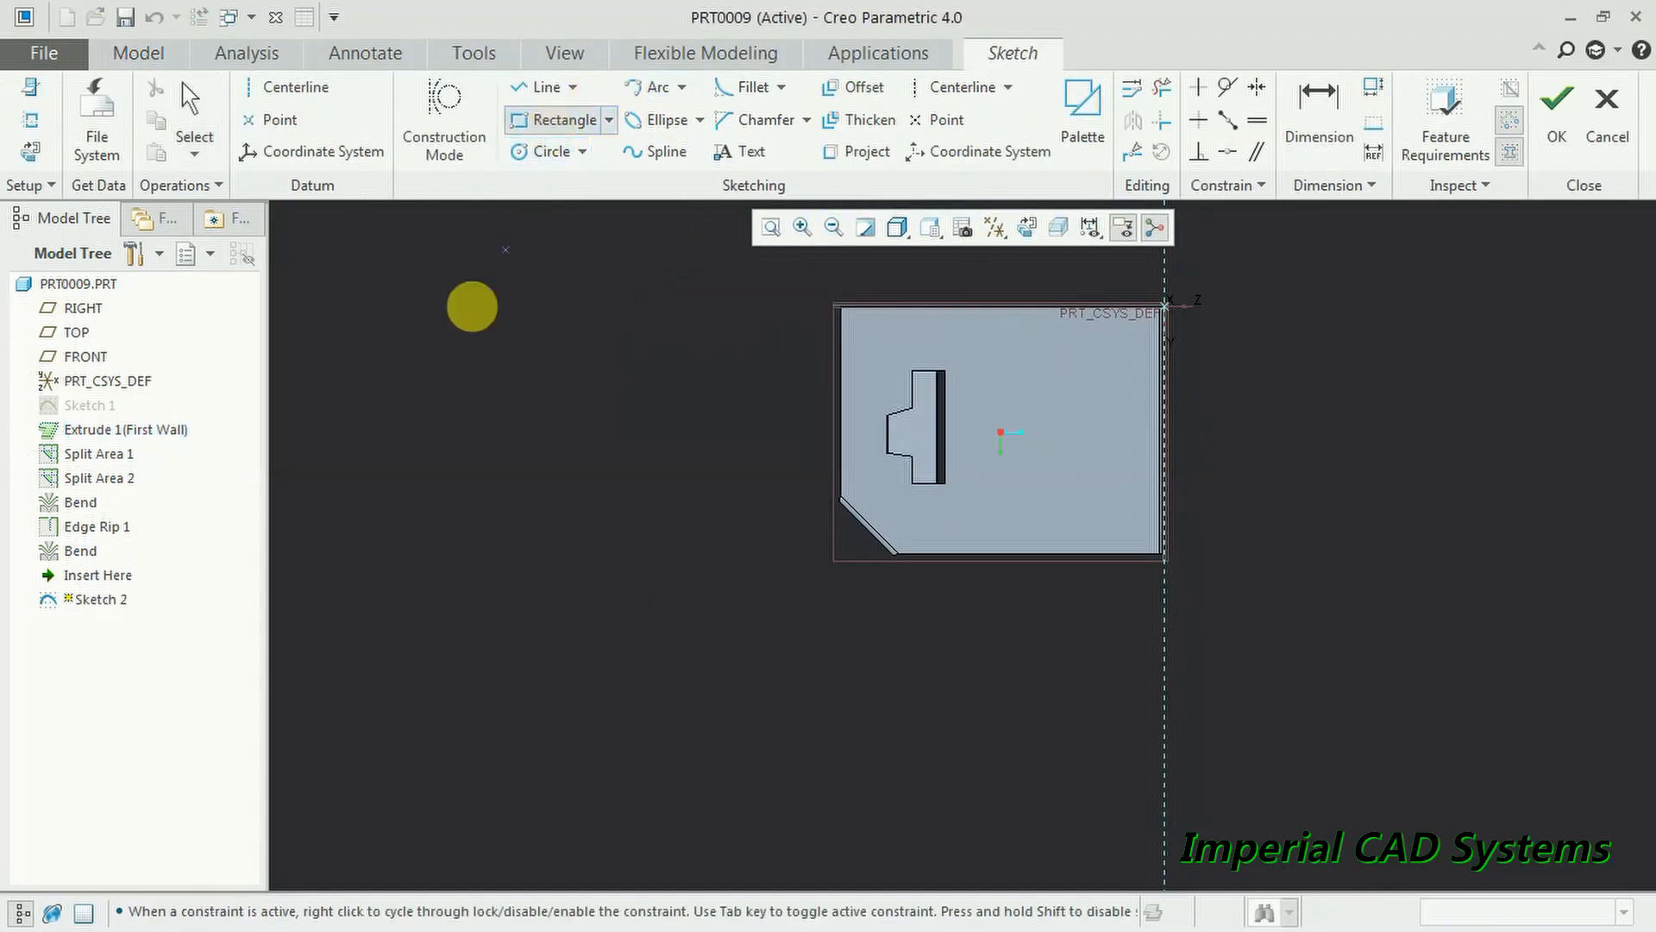
{"action": "left_click", "coordinate": [350, 308]}
{"action": "left_click", "coordinate": [695, 545]}
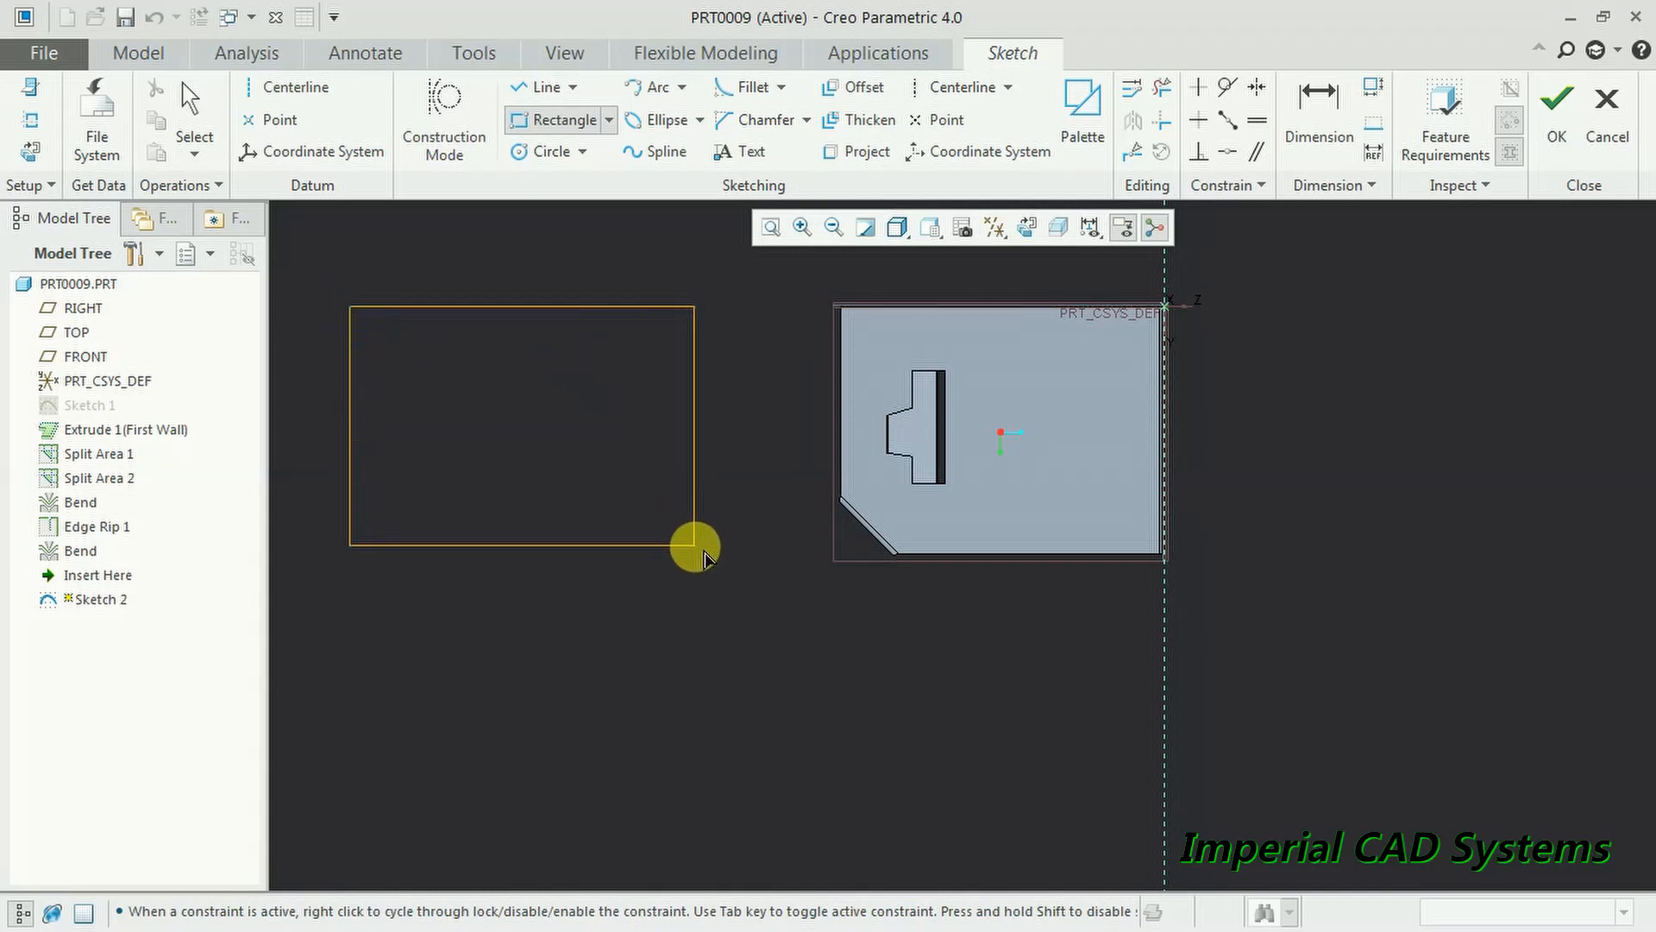
{"action": "left_click", "coordinate": [1556, 112]}
{"action": "middle_click_drag", "start_coordinate": [1114, 470], "coordinate": [1103, 481]}
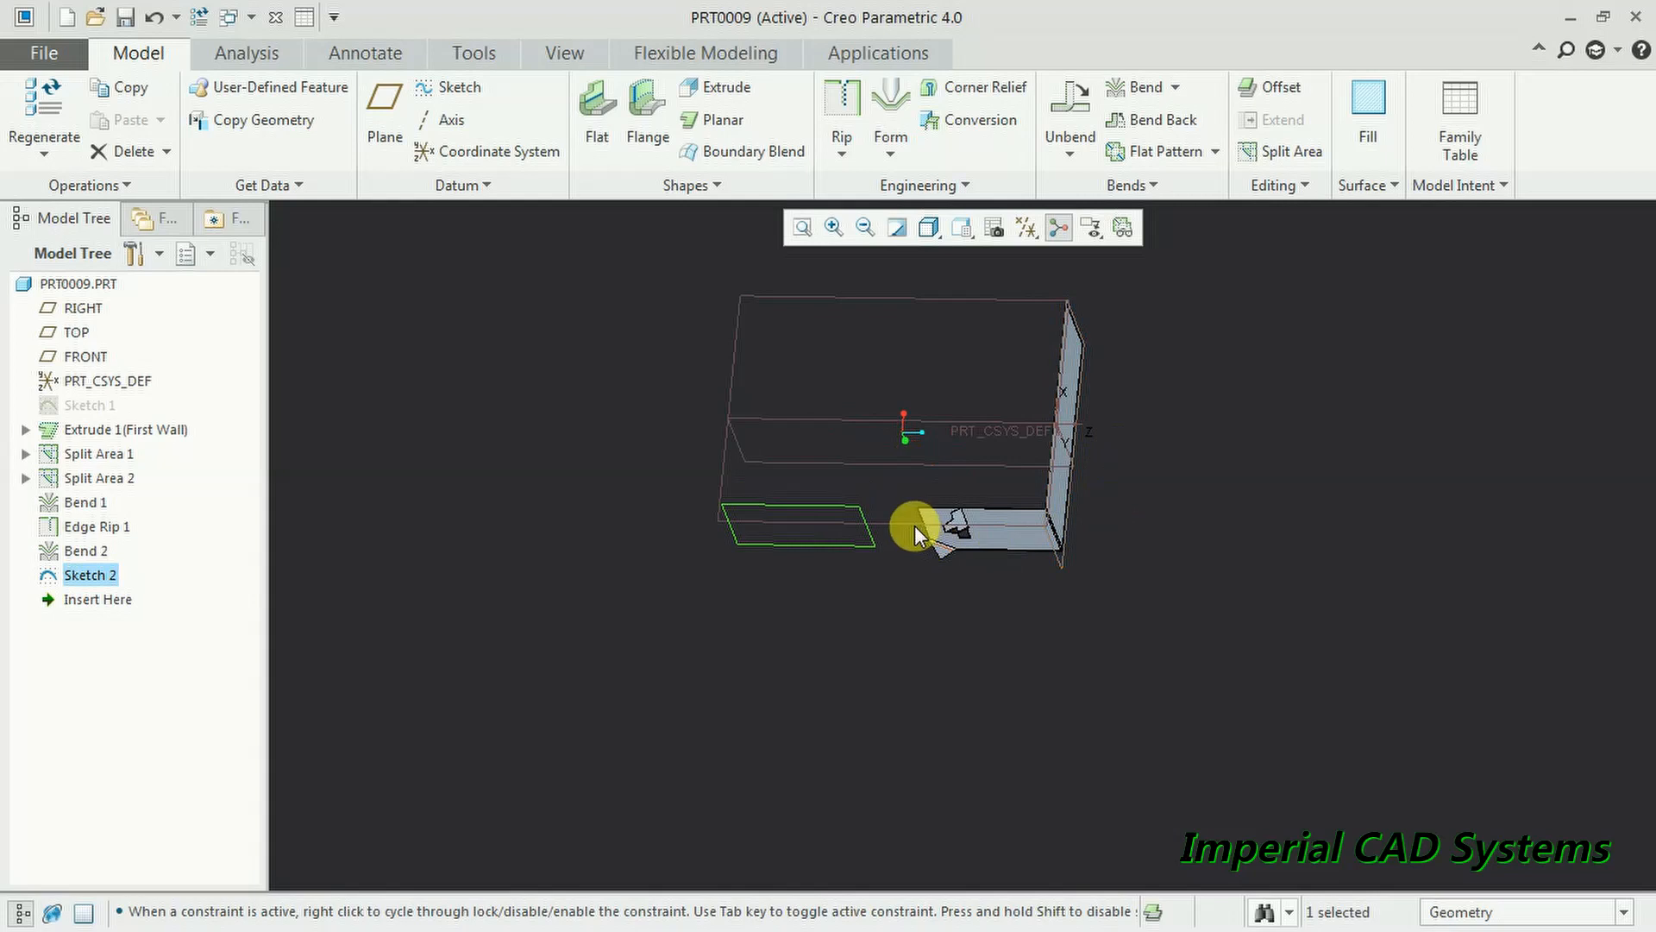
- Extrude the rectangle sketch to a depth of about 103 as Extrude 2
{"action": "scroll", "coordinate": [914, 525], "scroll_direction": "down", "scroll_amount": 2}
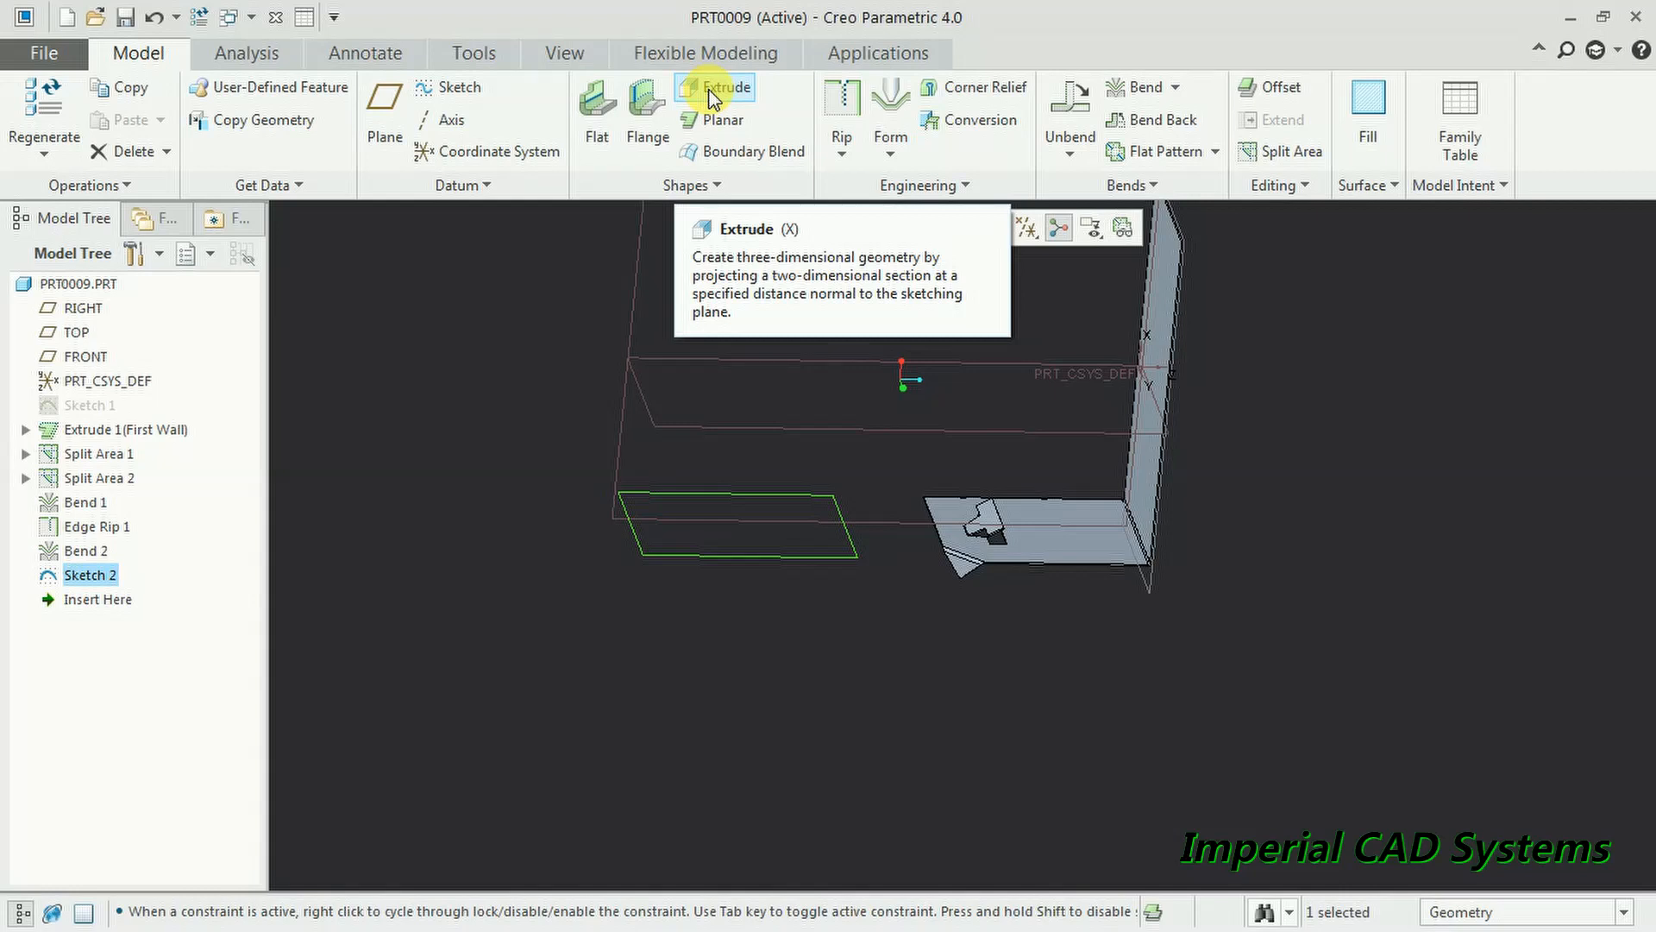
{"action": "left_click", "coordinate": [712, 91]}
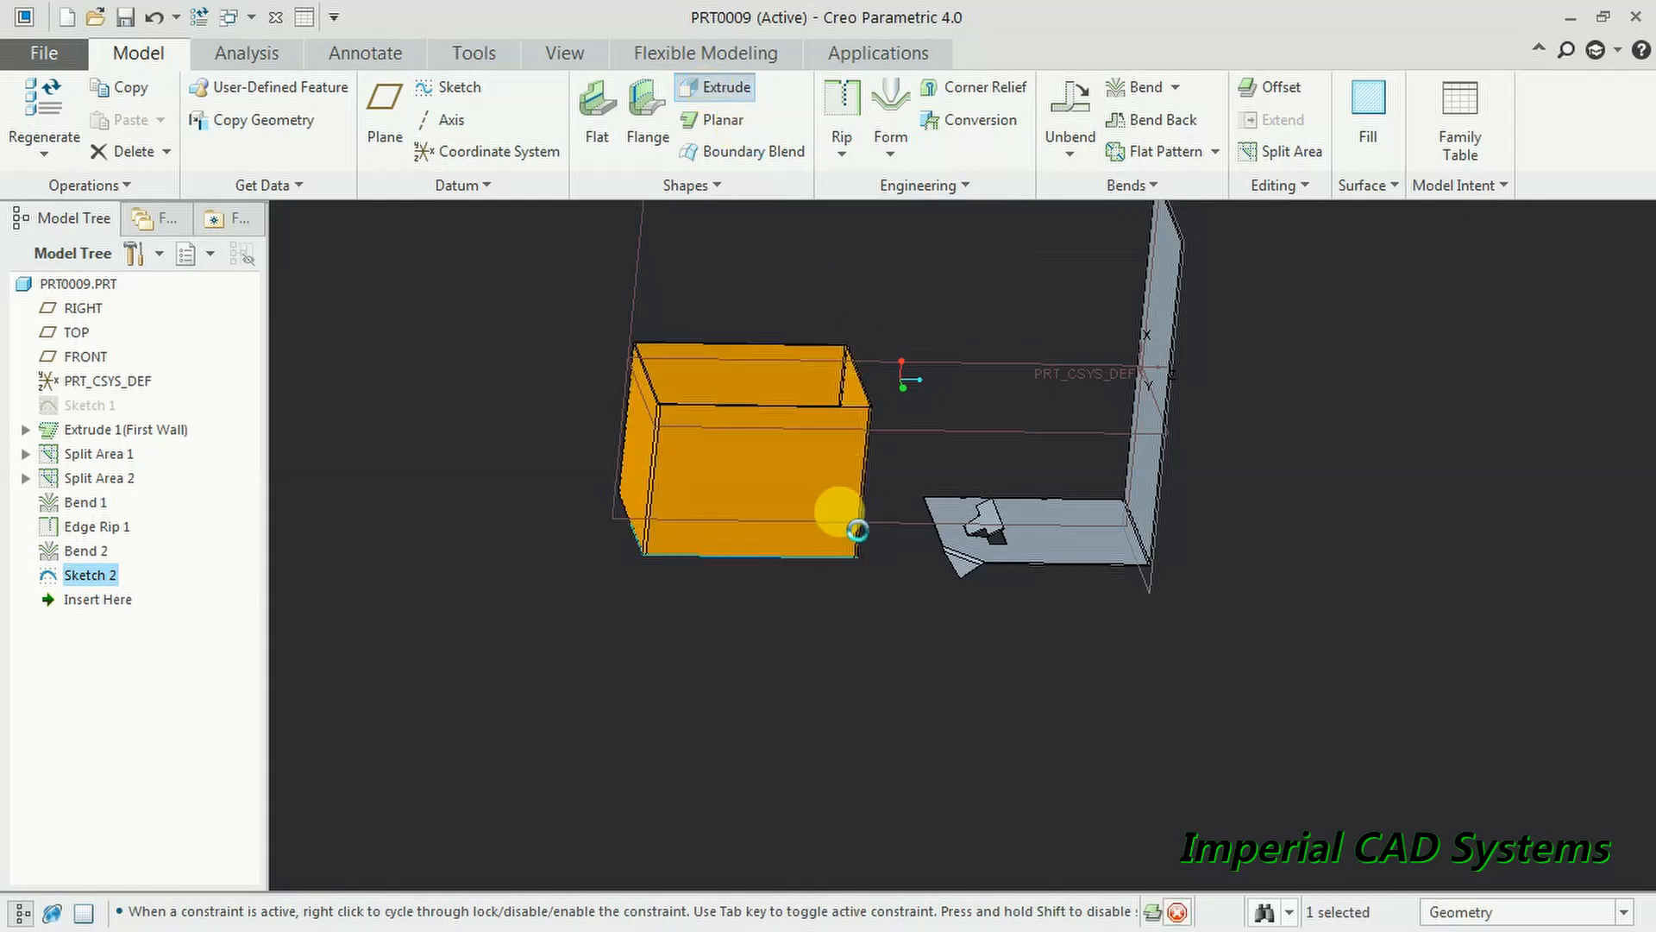
{"action": "scroll", "coordinate": [783, 380], "scroll_direction": "down", "scroll_amount": 3}
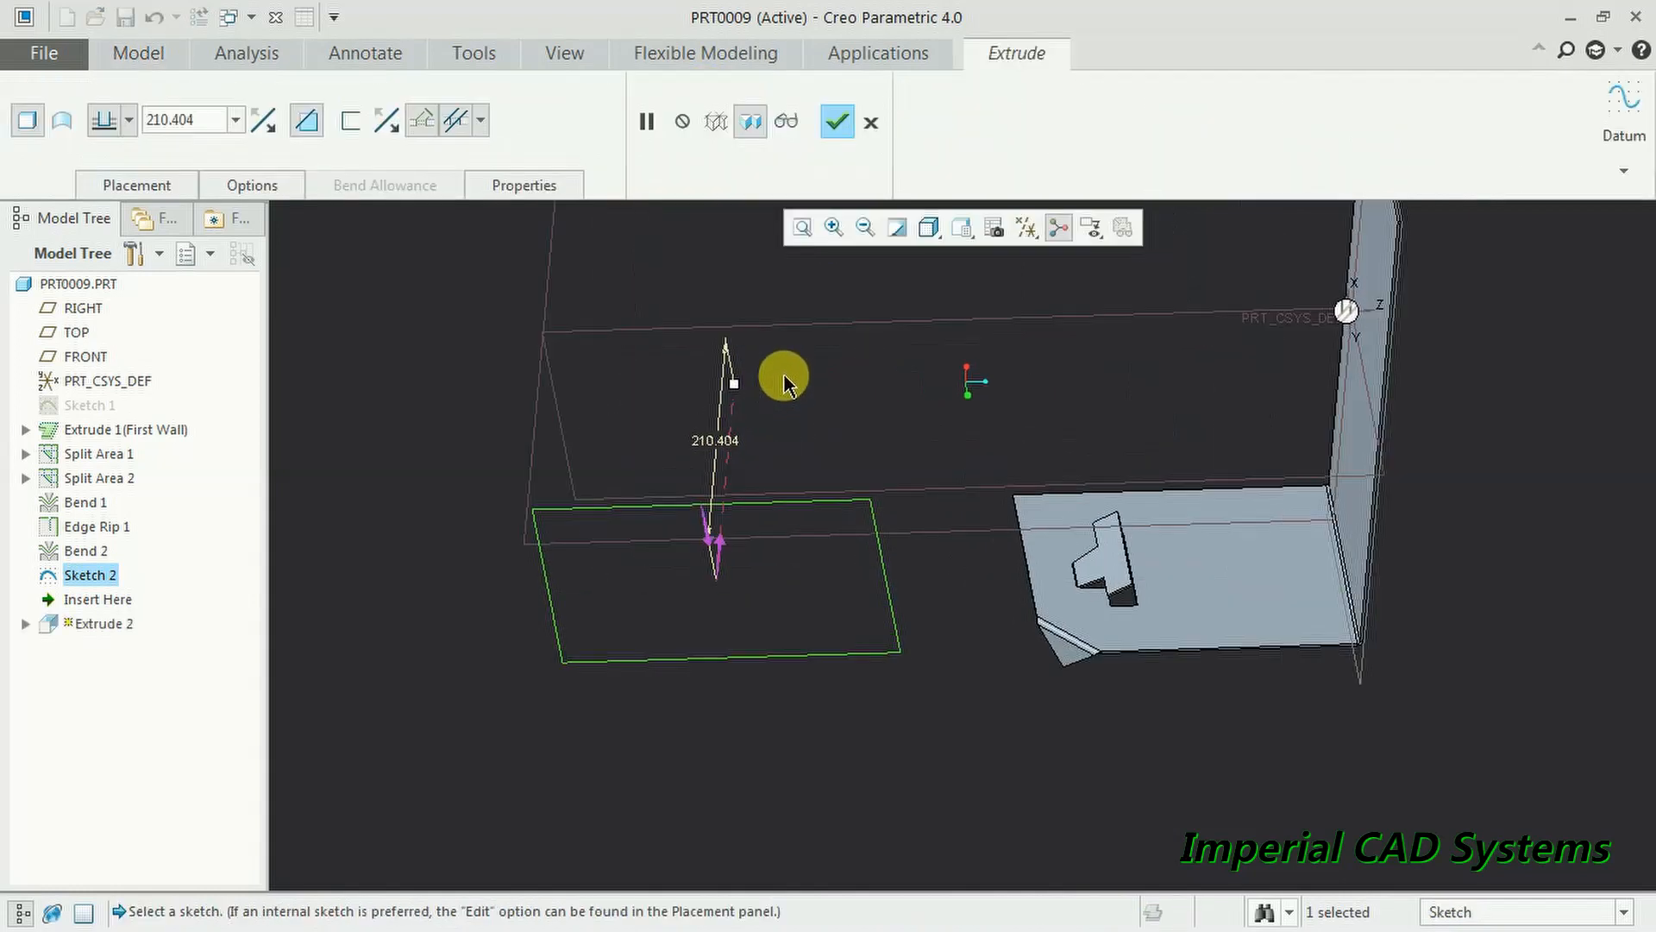
{"action": "left_click_drag", "start_coordinate": [735, 390], "coordinate": [728, 484]}
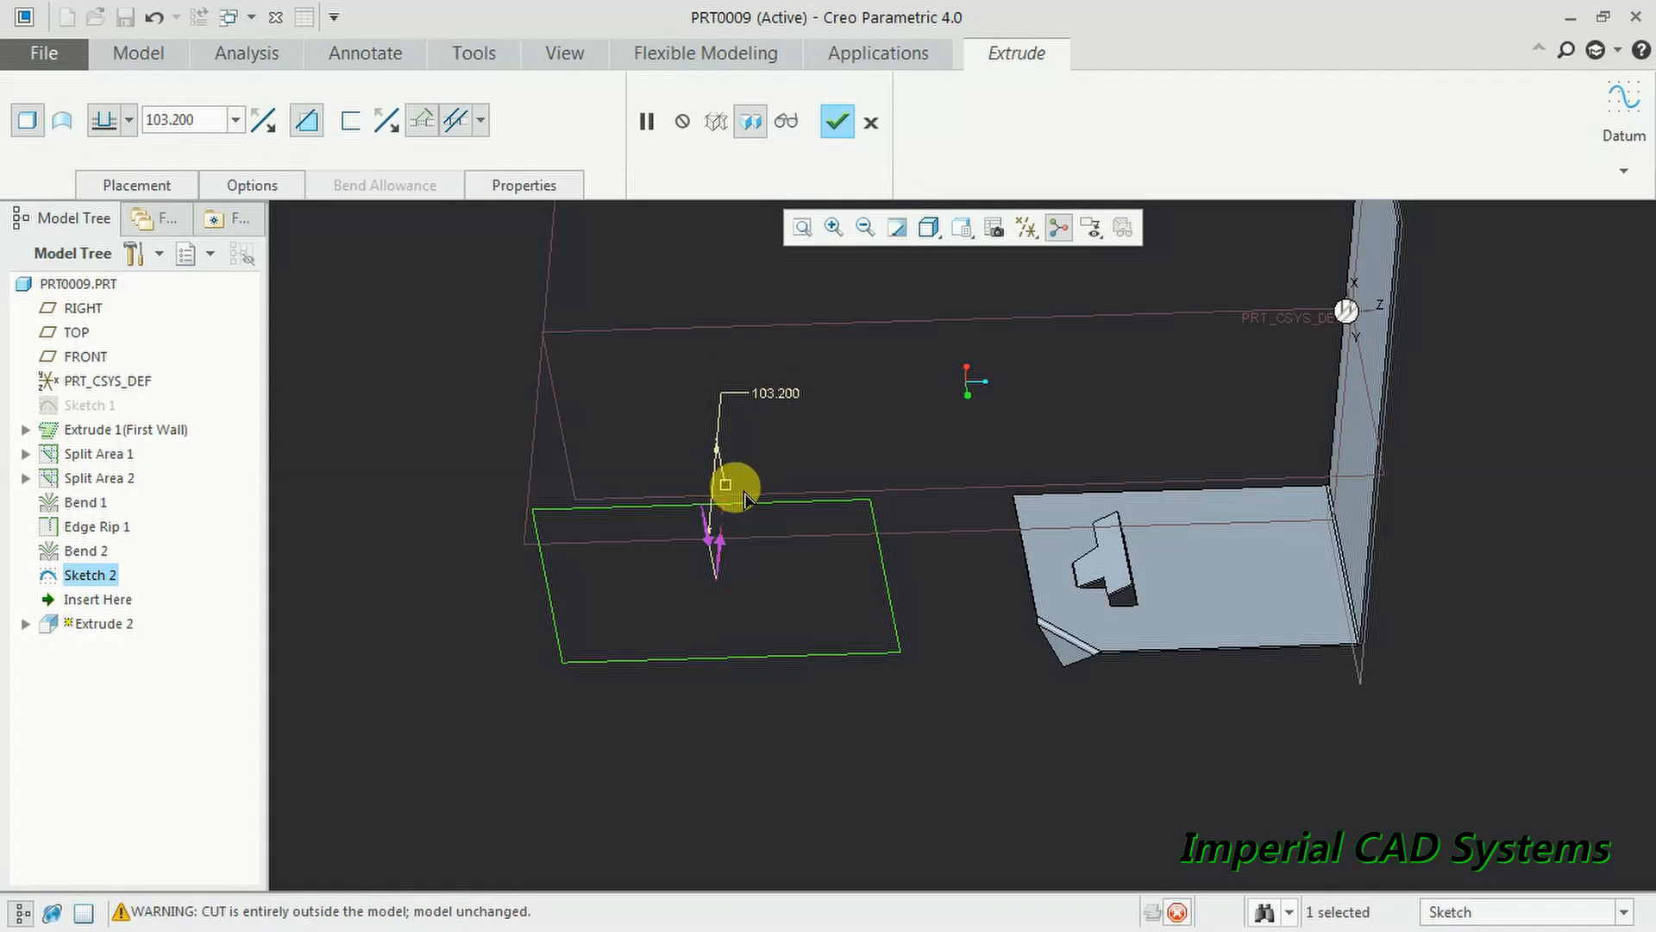
{"action": "middle_click", "coordinate": [856, 455]}
{"action": "middle_click_drag", "start_coordinate": [857, 455], "coordinate": [867, 441]}
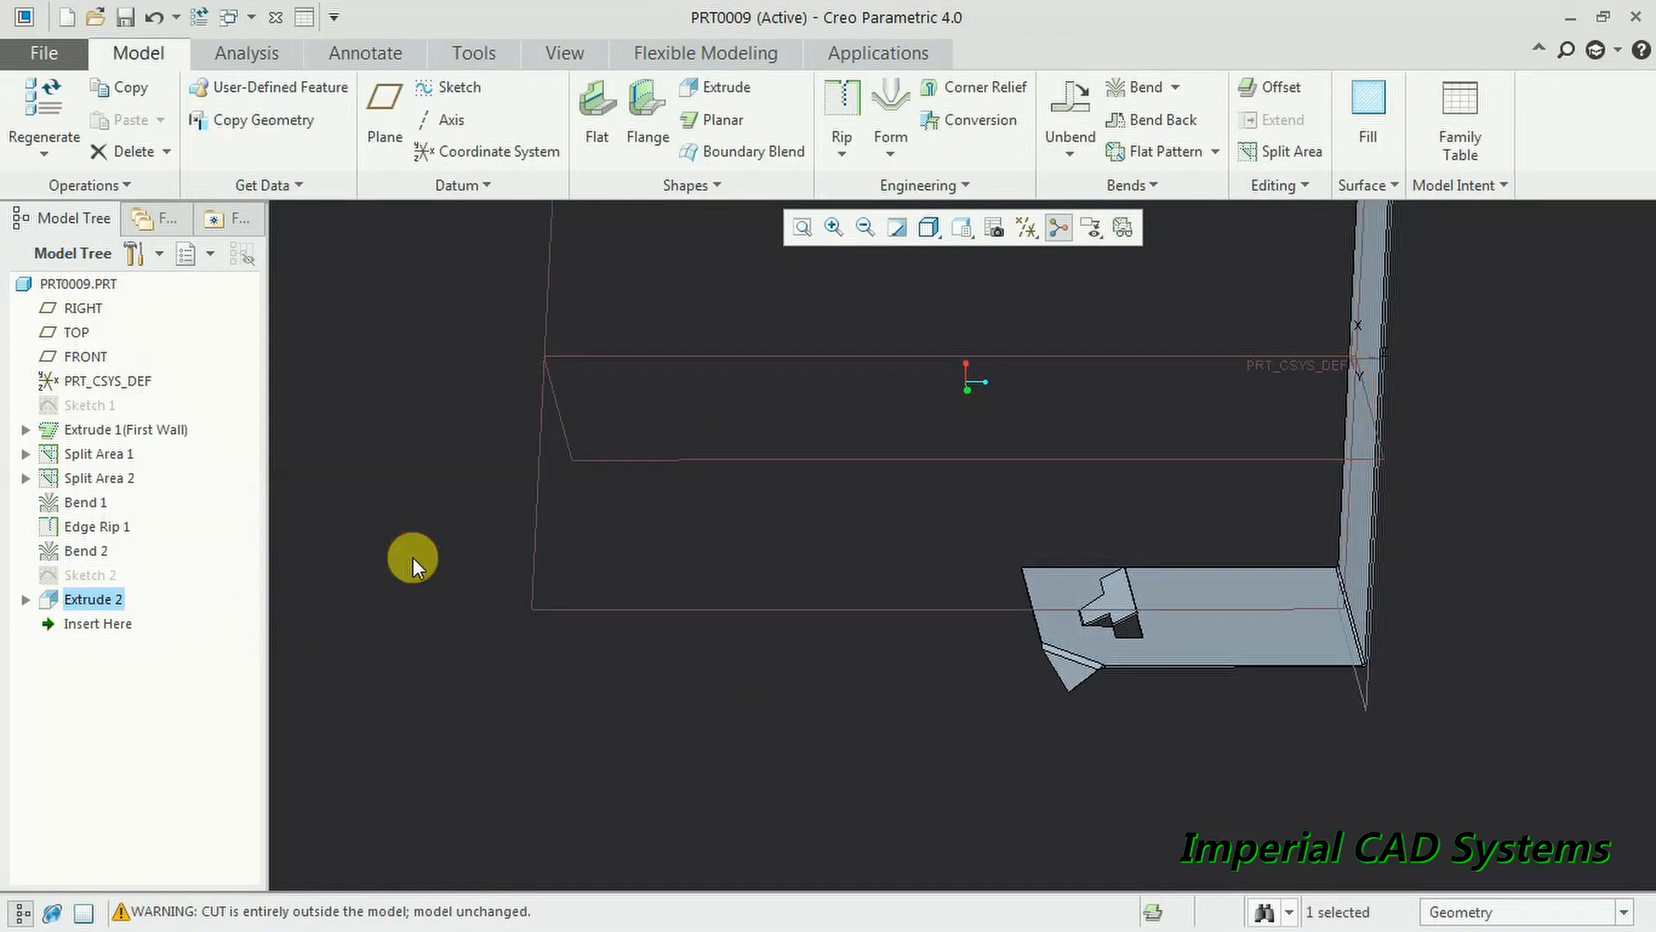
- Redefine Extrude 2 to 142.100 deep, adding material and building upward
{"action": "left_click", "coordinate": [90, 599]}
{"action": "left_click", "coordinate": [160, 451]}
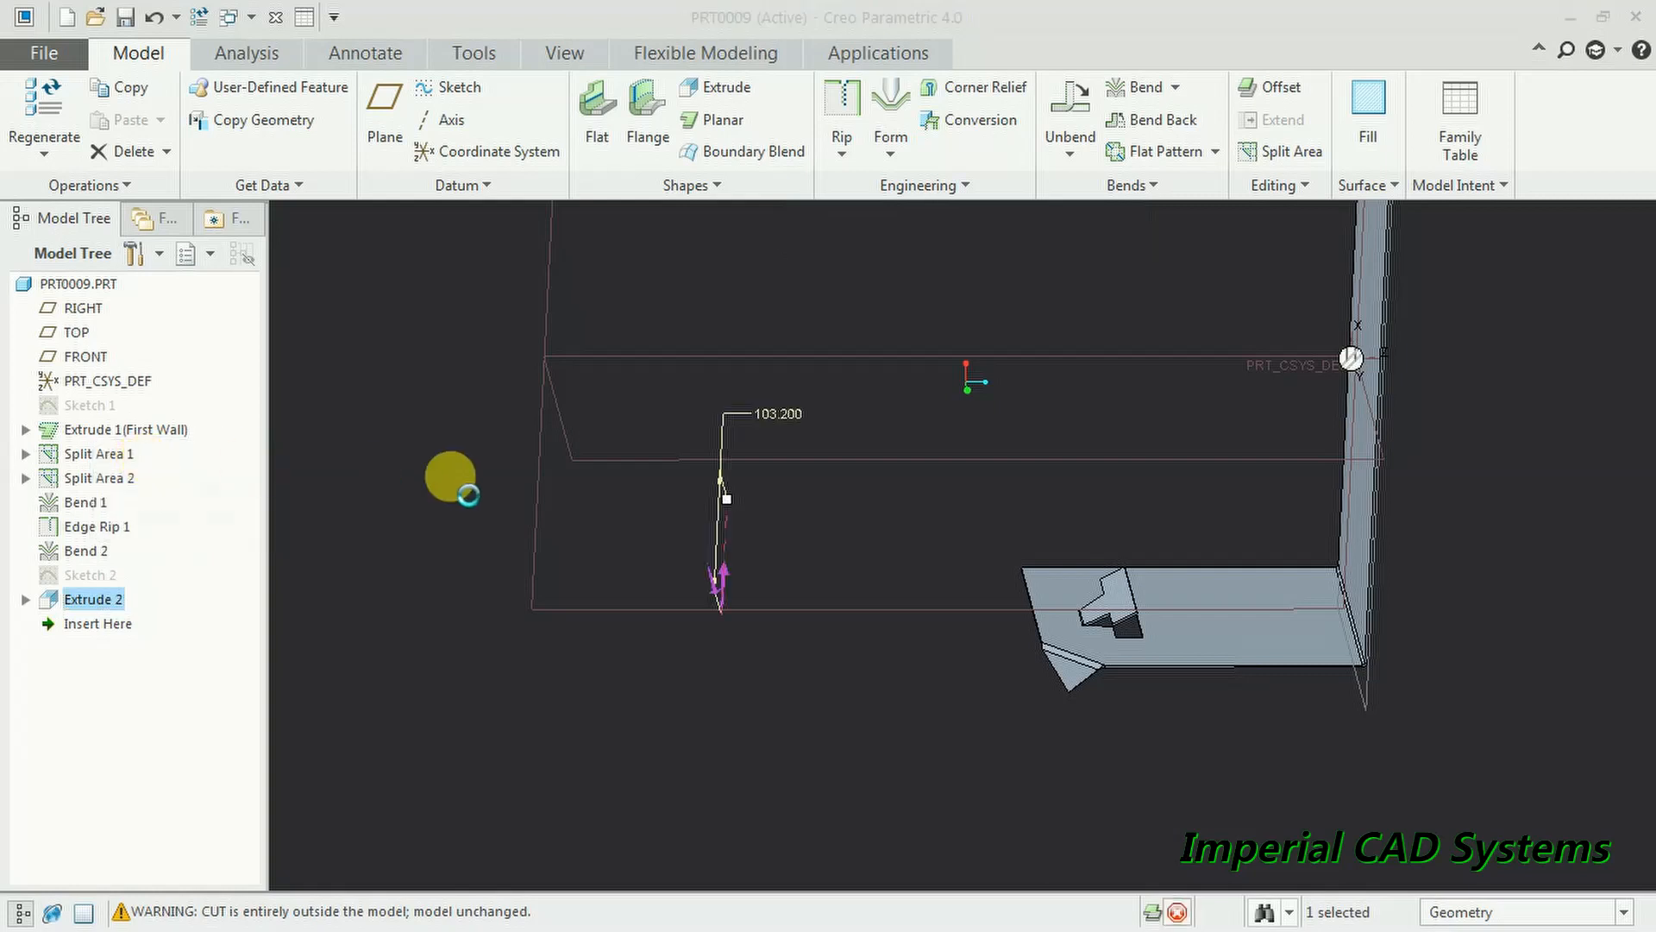
{"action": "mouse_move", "coordinate": [736, 515]}
{"action": "middle_mouse_down"}
{"action": "mouse_move", "coordinate": [707, 514]}
{"action": "mouse_move", "coordinate": [759, 505]}
{"action": "middle_mouse_up"}
{"action": "left_click_drag", "start_coordinate": [733, 484], "coordinate": [734, 444]}
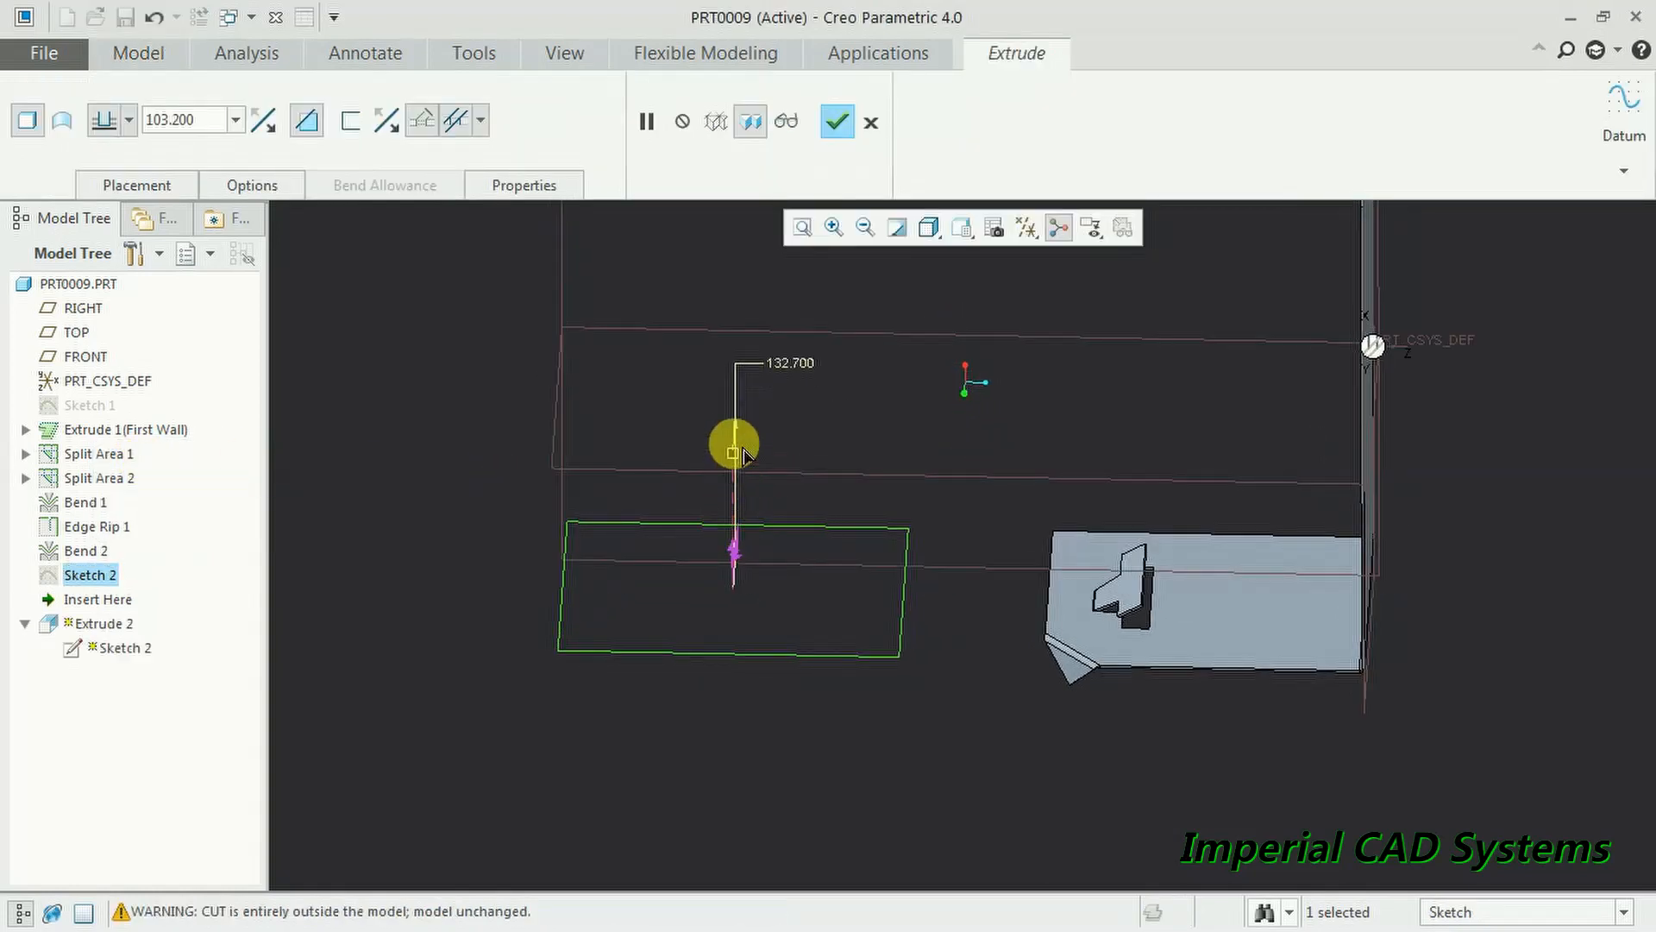
{"action": "left_click", "coordinate": [270, 128]}
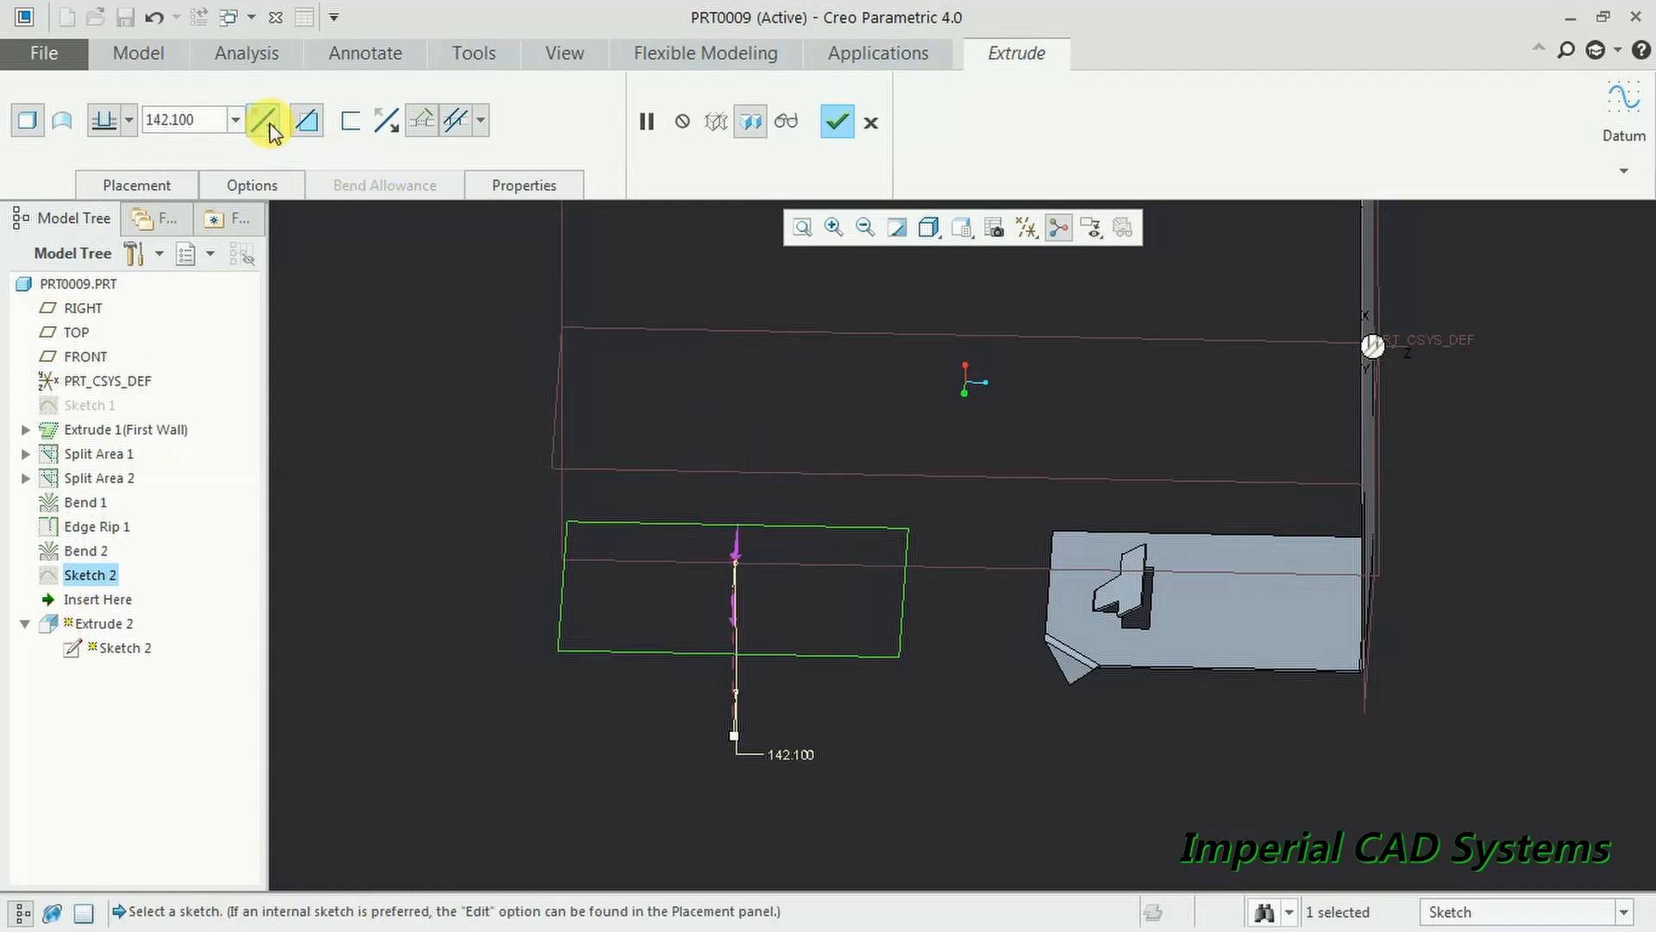
{"action": "left_click", "coordinate": [303, 123]}
{"action": "left_click", "coordinate": [265, 125]}
{"action": "mouse_move", "coordinate": [631, 460]}
{"action": "middle_mouse_down"}
{"action": "mouse_move", "coordinate": [684, 462]}
{"action": "mouse_move", "coordinate": [647, 462]}
{"action": "middle_mouse_up"}
{"action": "scroll", "coordinate": [680, 466], "scroll_direction": "down", "scroll_amount": 3}
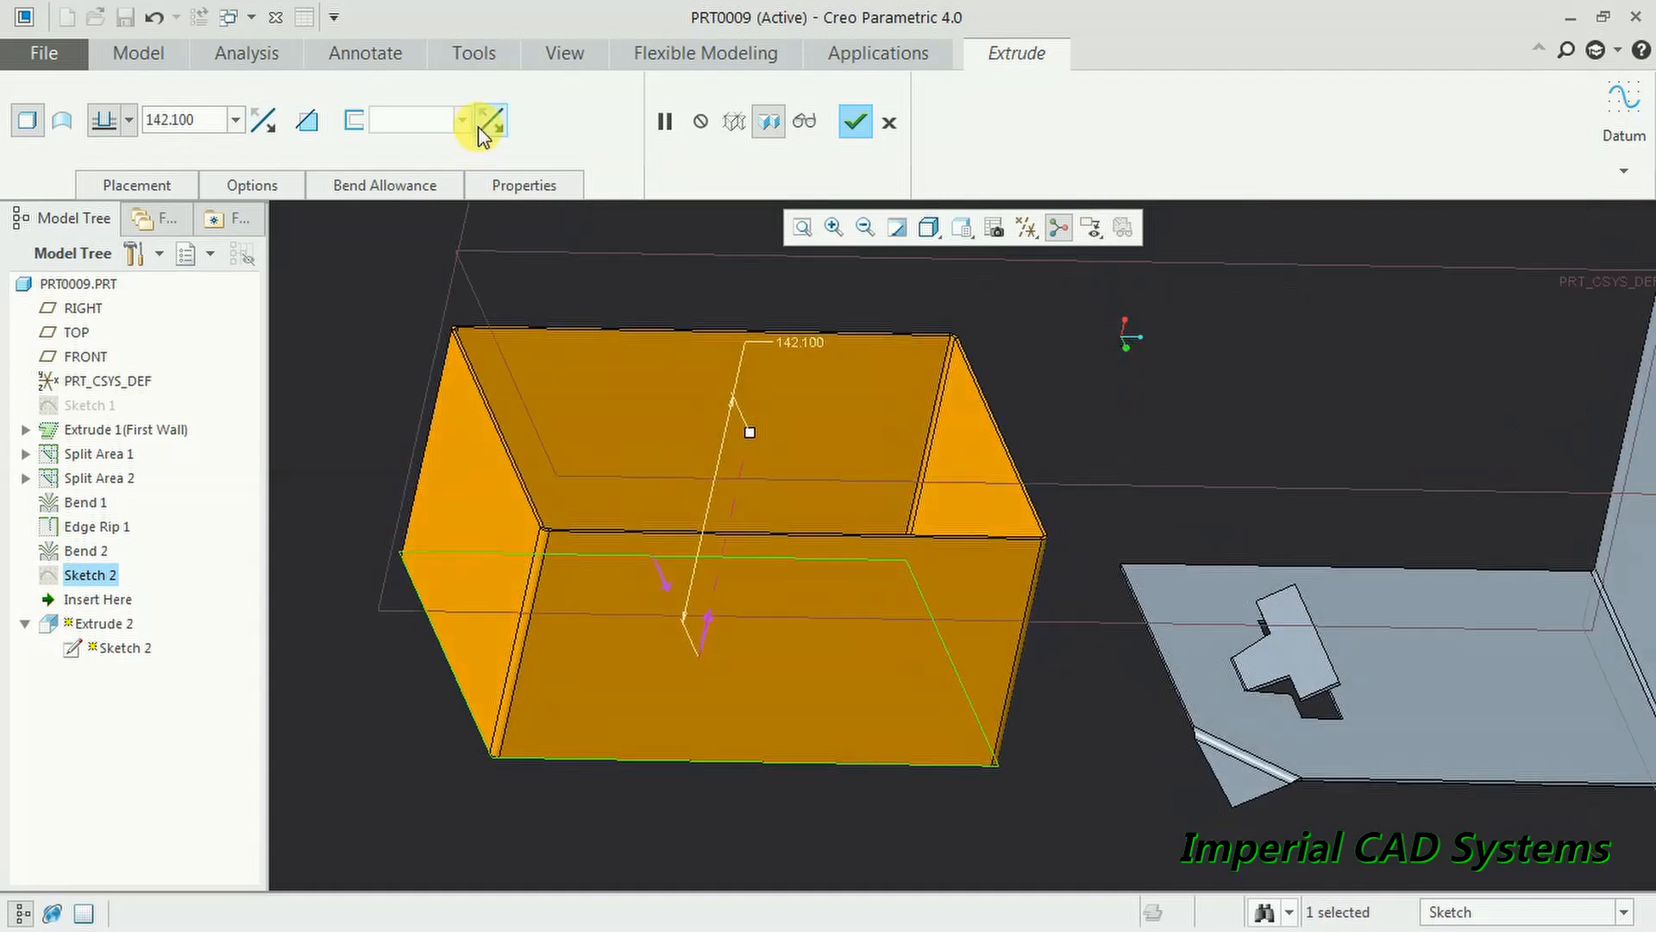
{"action": "left_click", "coordinate": [863, 123]}
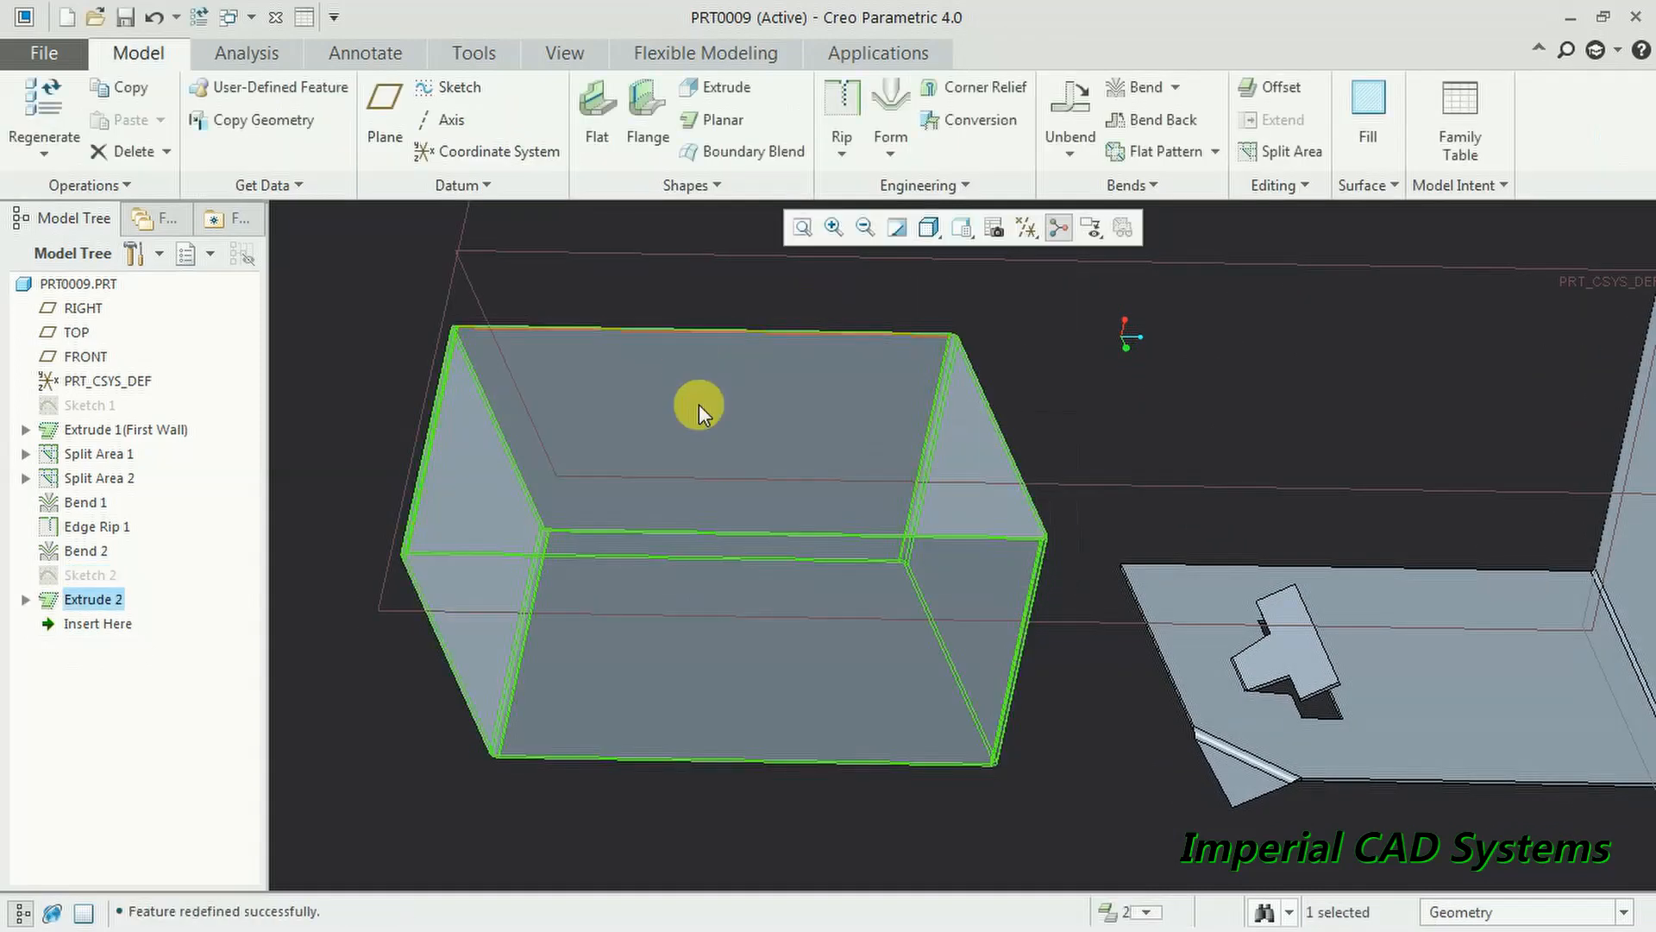
{"action": "left_click", "coordinate": [406, 249]}
{"action": "scroll", "coordinate": [698, 582], "scroll_direction": "down", "scroll_amount": 3}
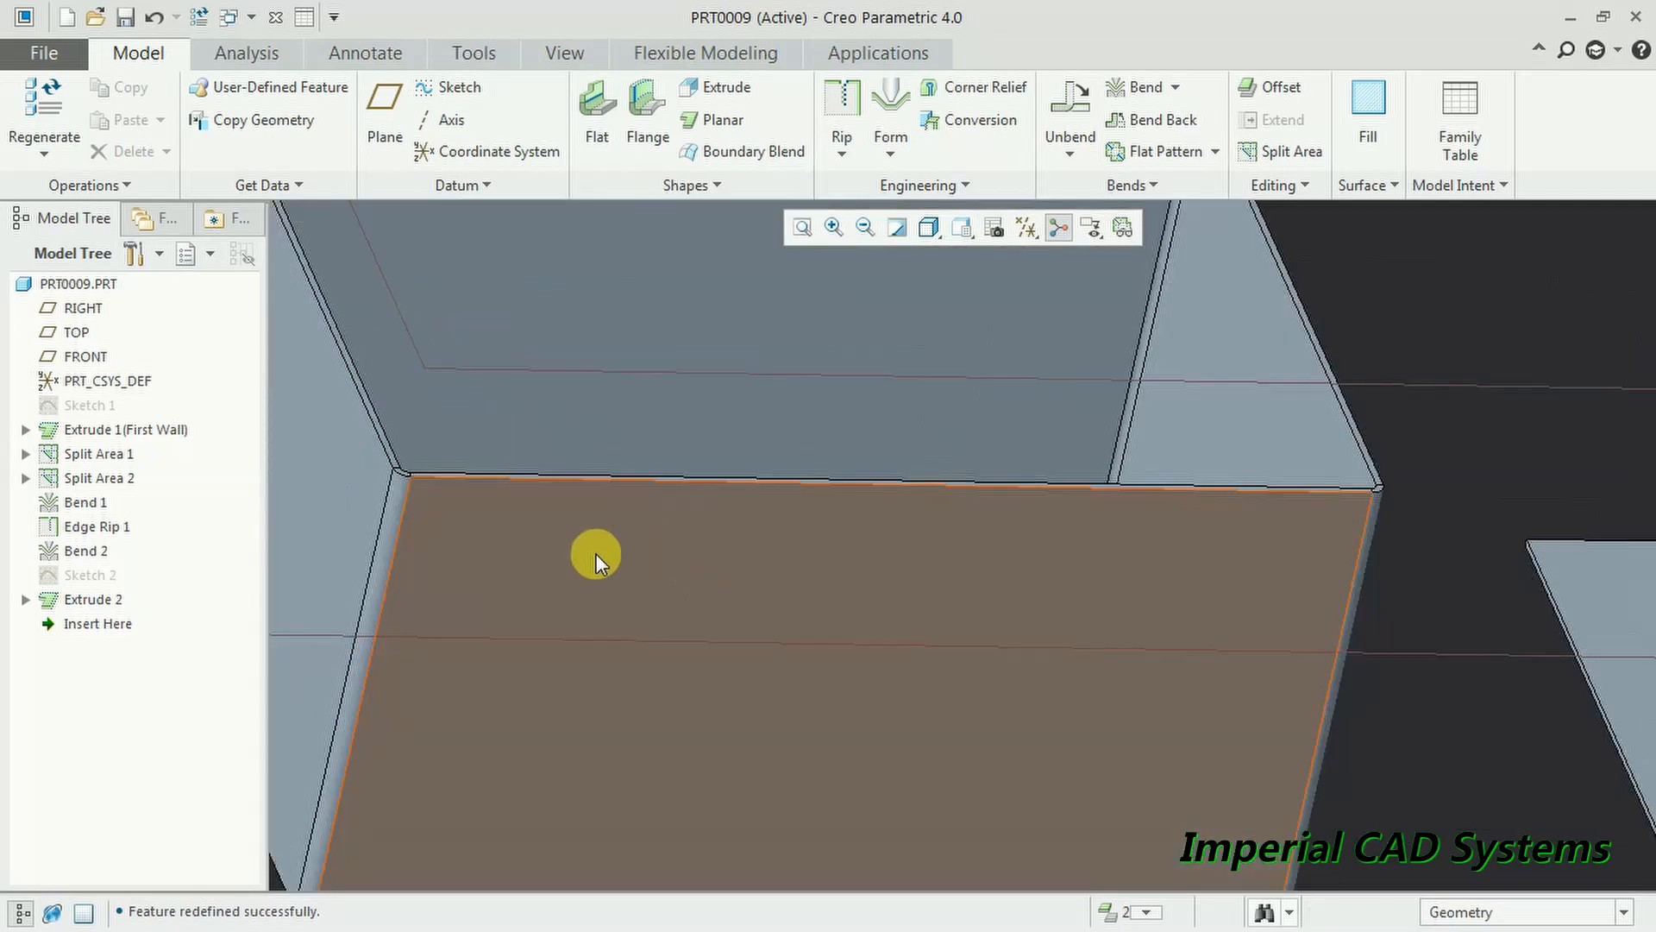
{"action": "scroll", "coordinate": [580, 551], "scroll_direction": "up", "scroll_amount": 4}
{"action": "mouse_move", "coordinate": [581, 552]}
{"action": "middle_mouse_down"}
{"action": "mouse_move", "coordinate": [568, 582]}
{"action": "mouse_move", "coordinate": [585, 552]}
{"action": "middle_mouse_up"}
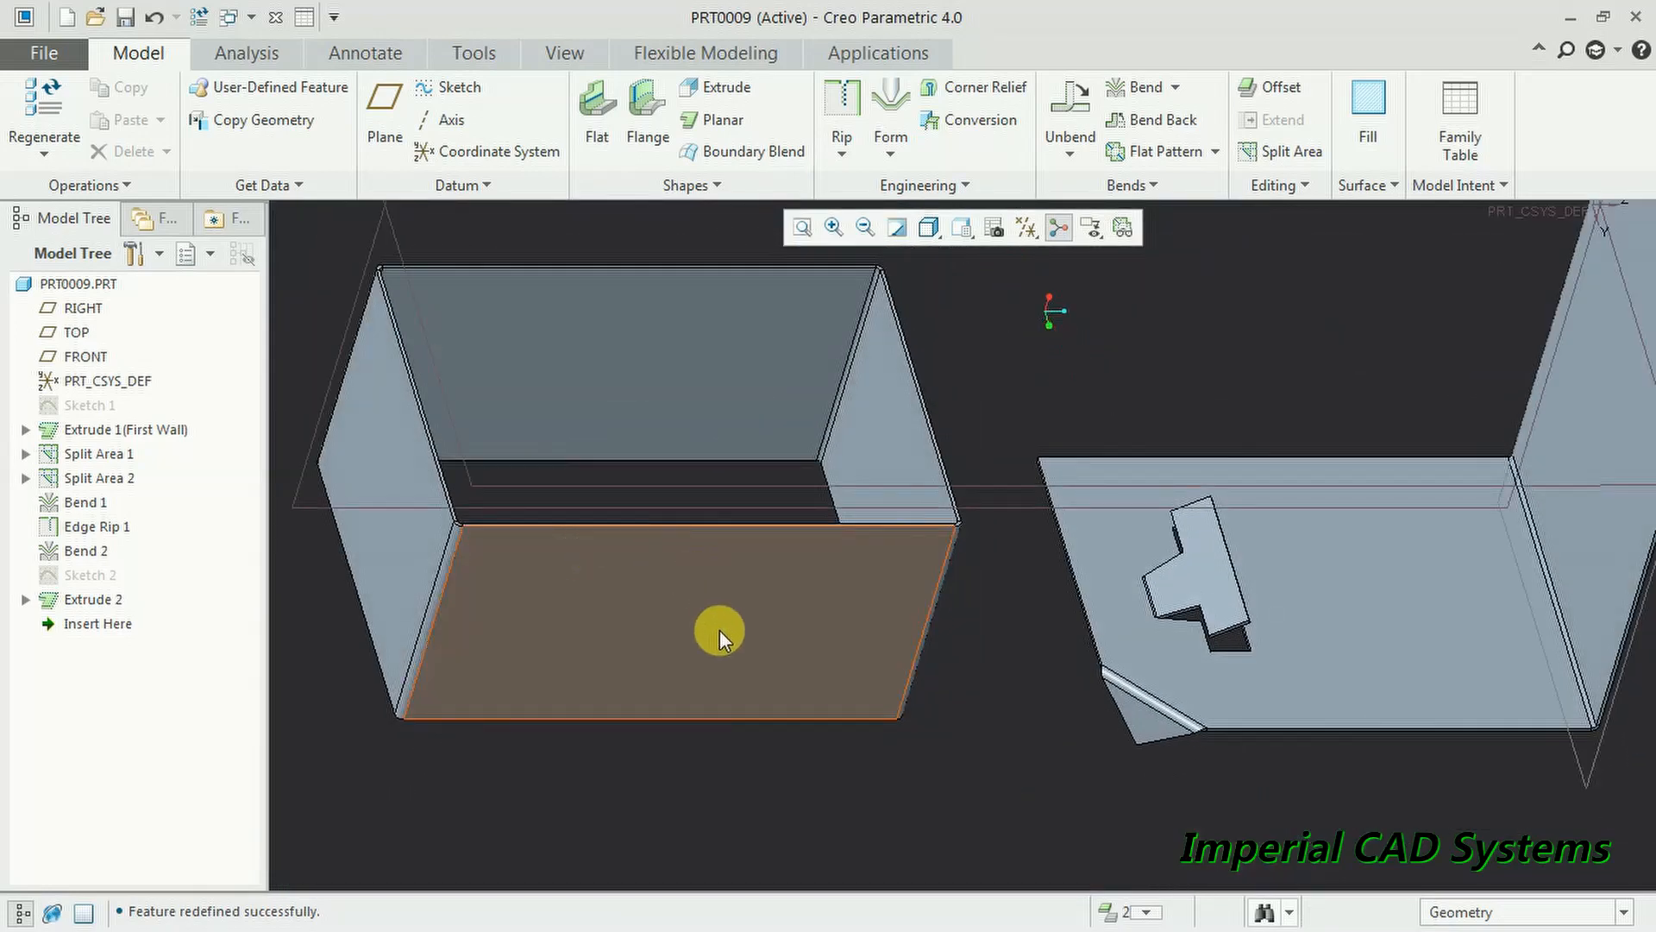
{"action": "scroll", "coordinate": [776, 623], "scroll_direction": "up", "scroll_amount": 2}
{"action": "scroll", "coordinate": [602, 627], "scroll_direction": "down", "scroll_amount": 2}
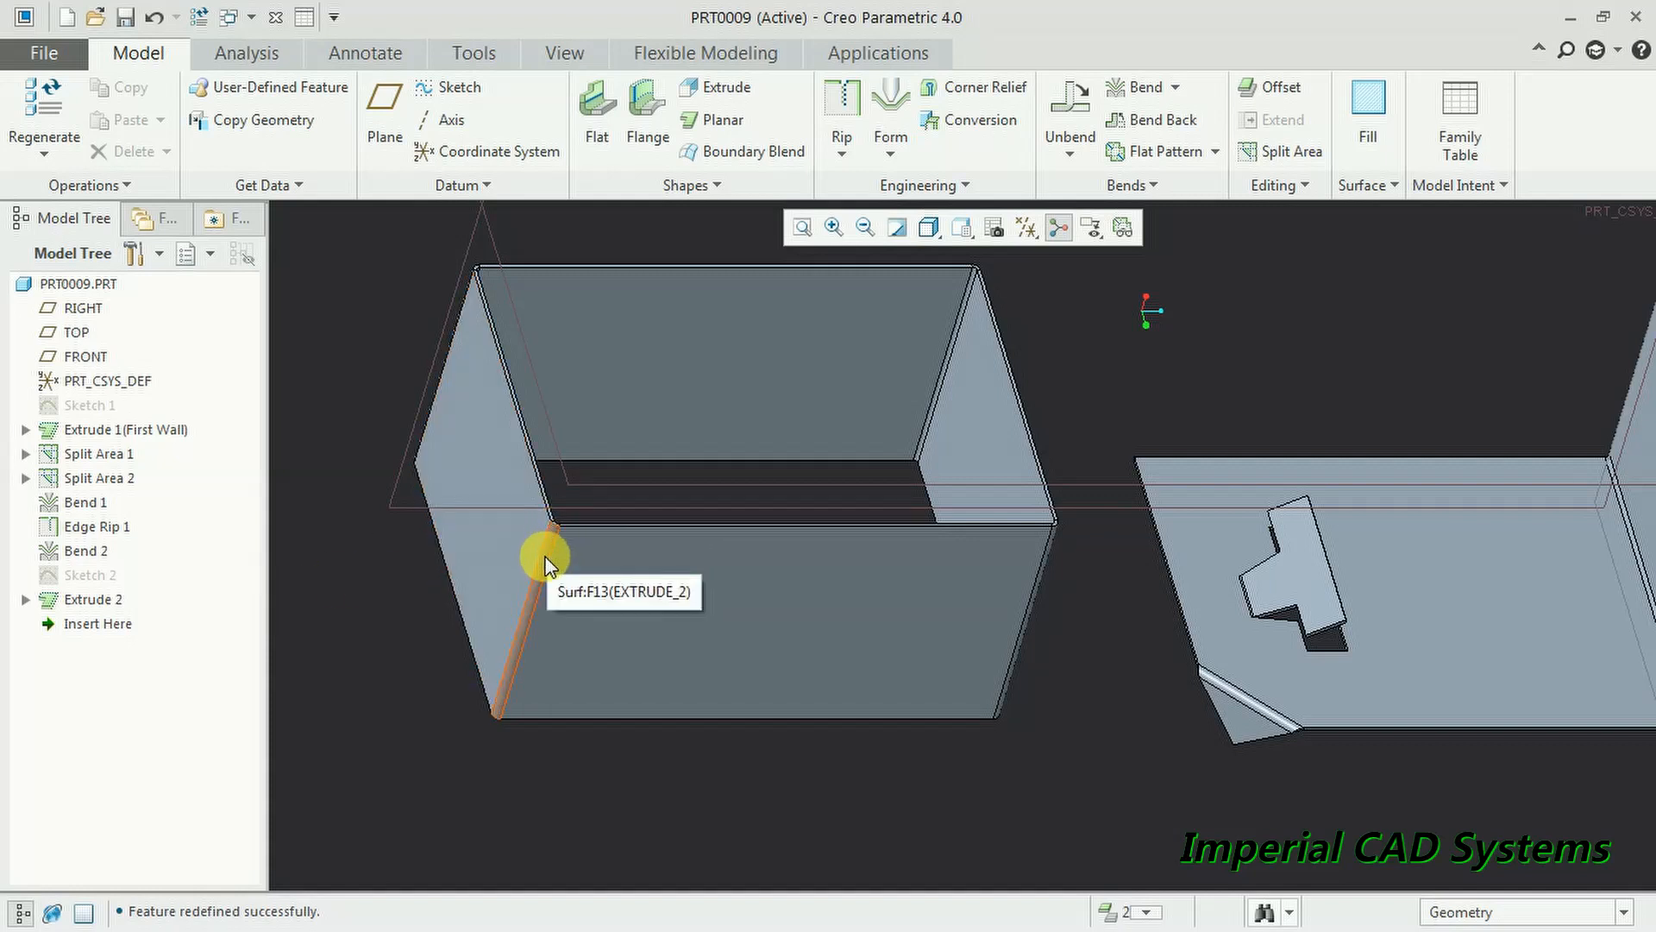
{"action": "left_click", "coordinate": [91, 599]}
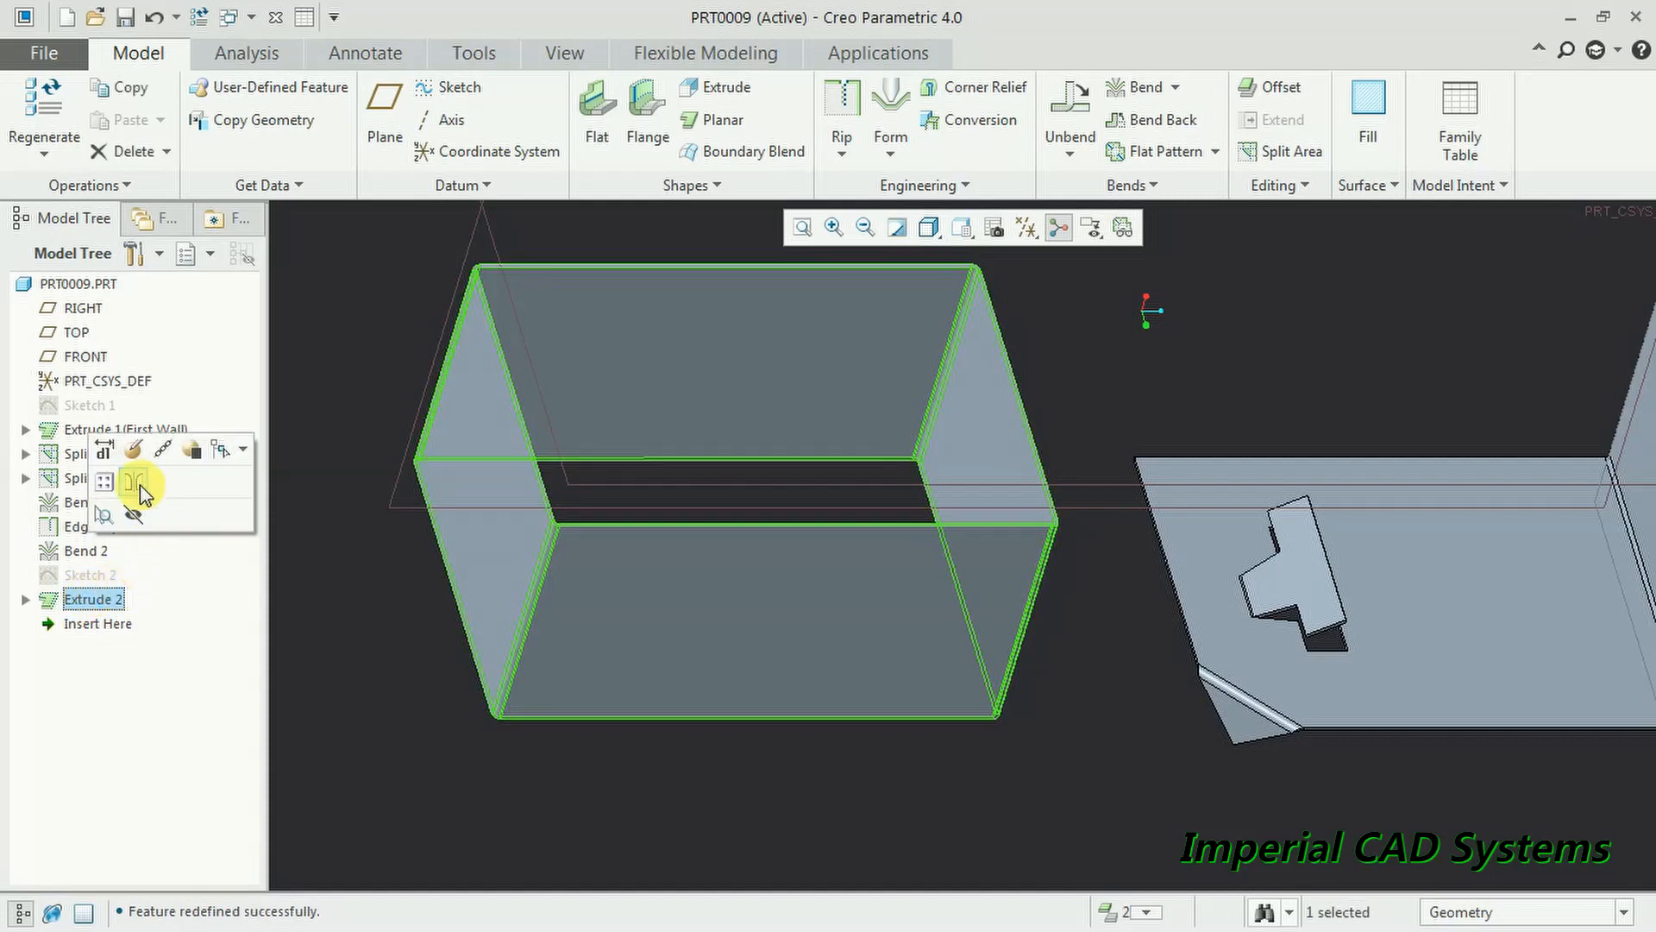
- Uncheck 'Add bends on sharp edges' in Extrude 2's options and confirm the feature
{"action": "left_click", "coordinate": [134, 449]}
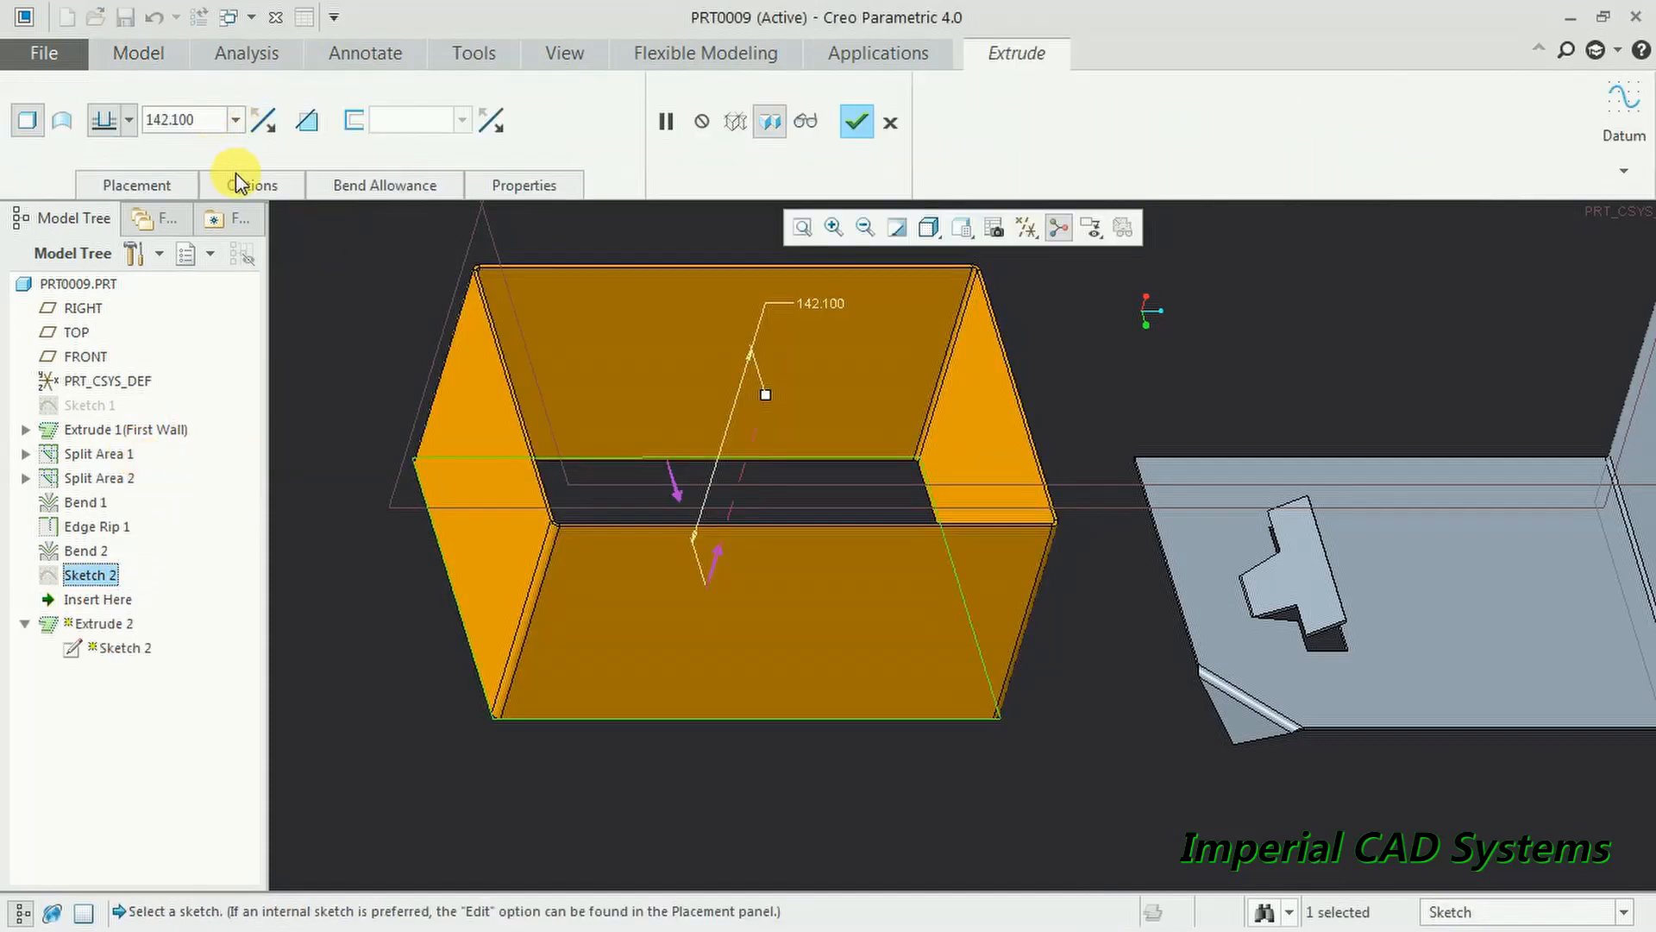
{"action": "left_click", "coordinate": [250, 184]}
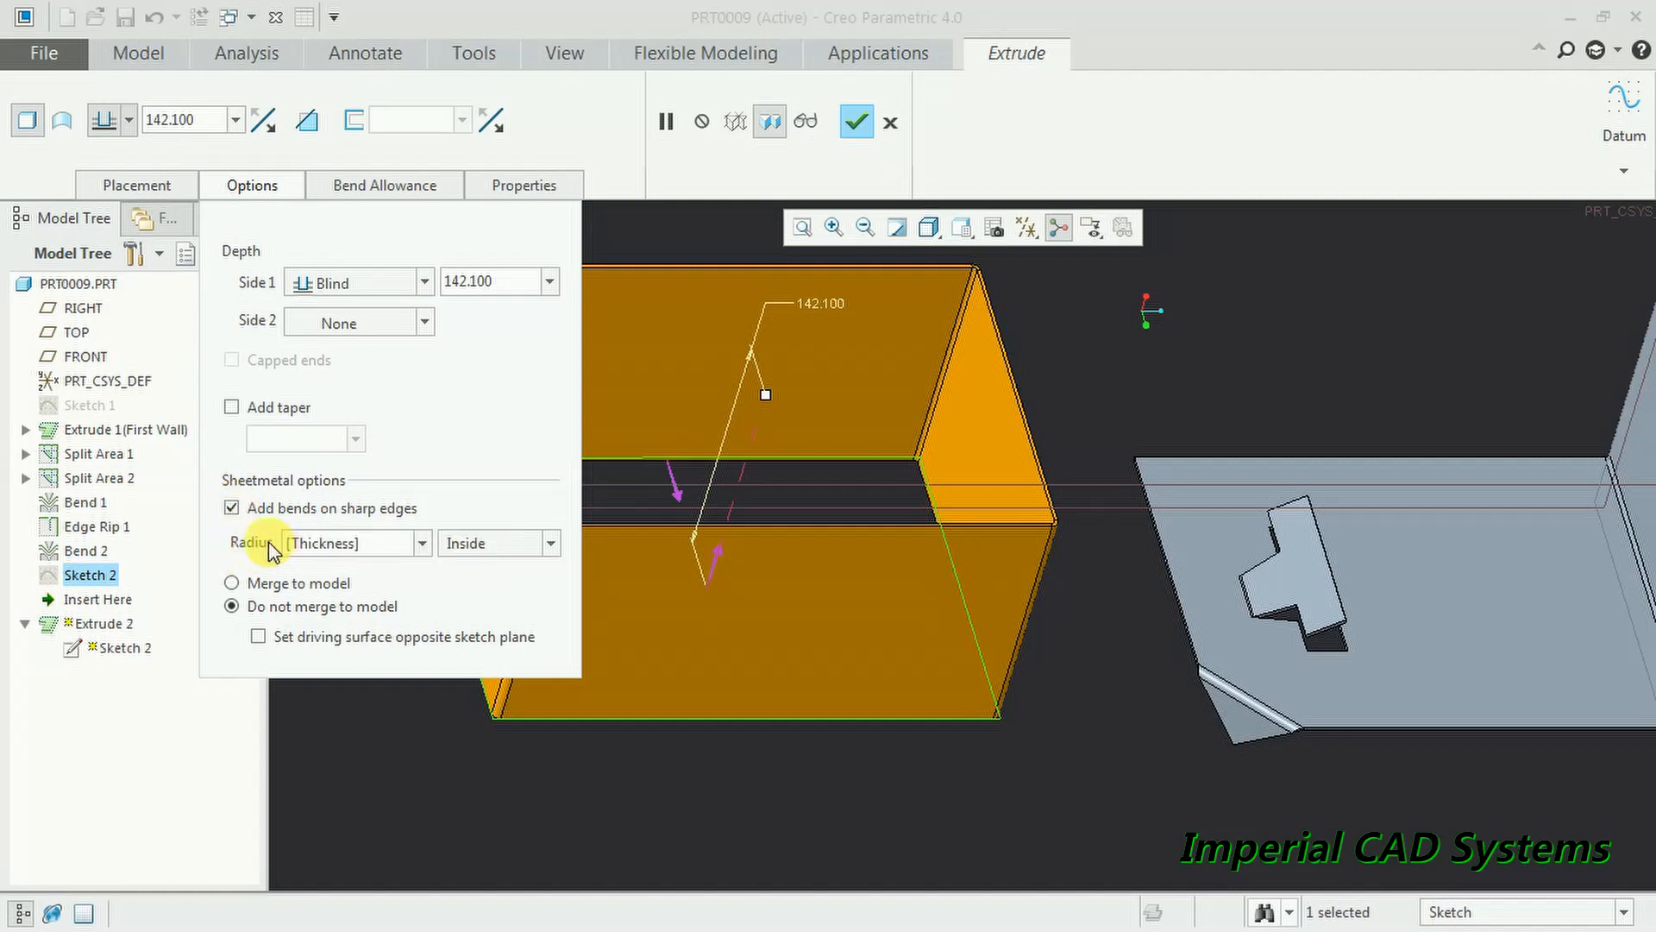
{"action": "left_click", "coordinate": [231, 508]}
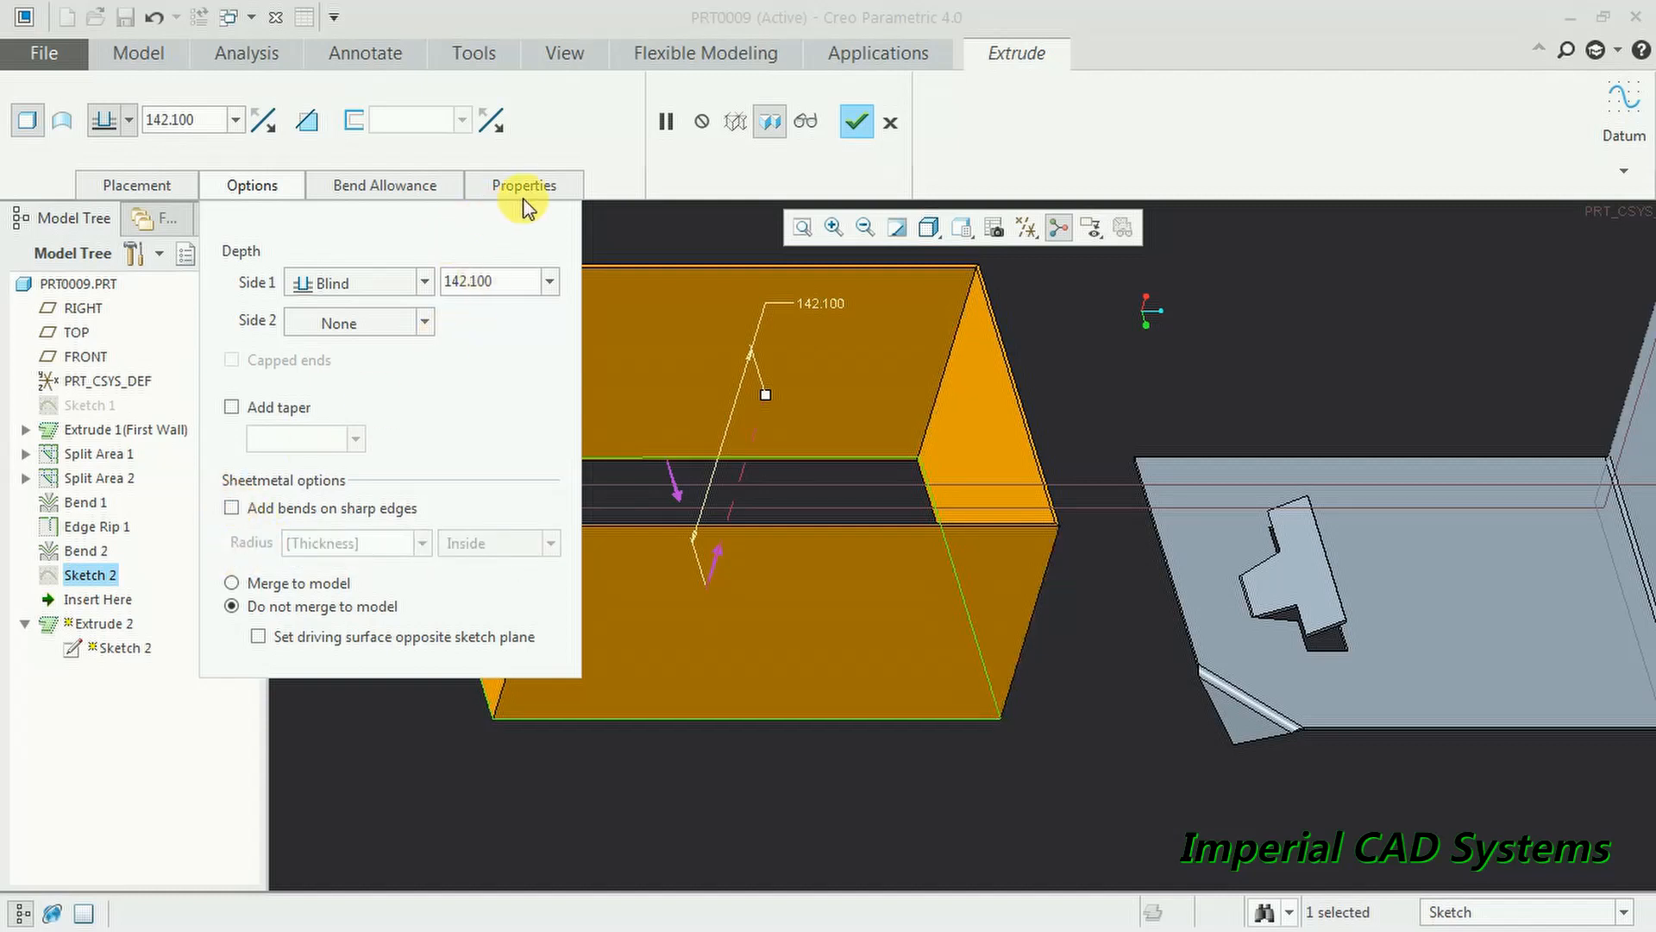
{"action": "left_click", "coordinate": [857, 122]}
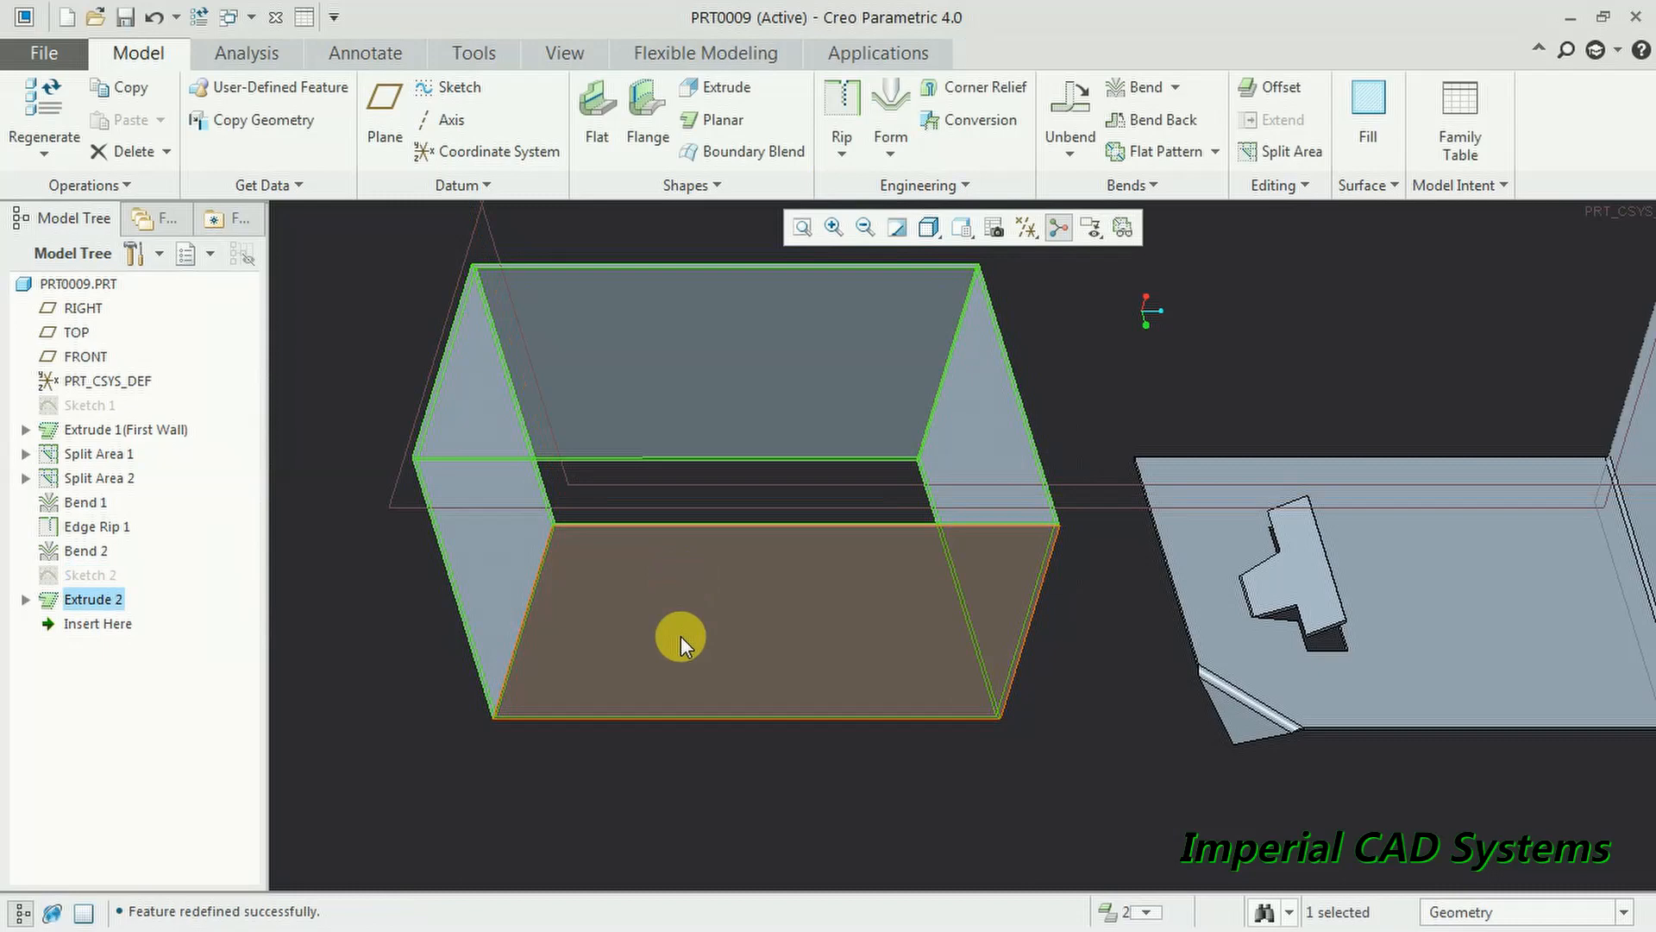
{"action": "middle_click_drag", "start_coordinate": [774, 734], "coordinate": [665, 537]}
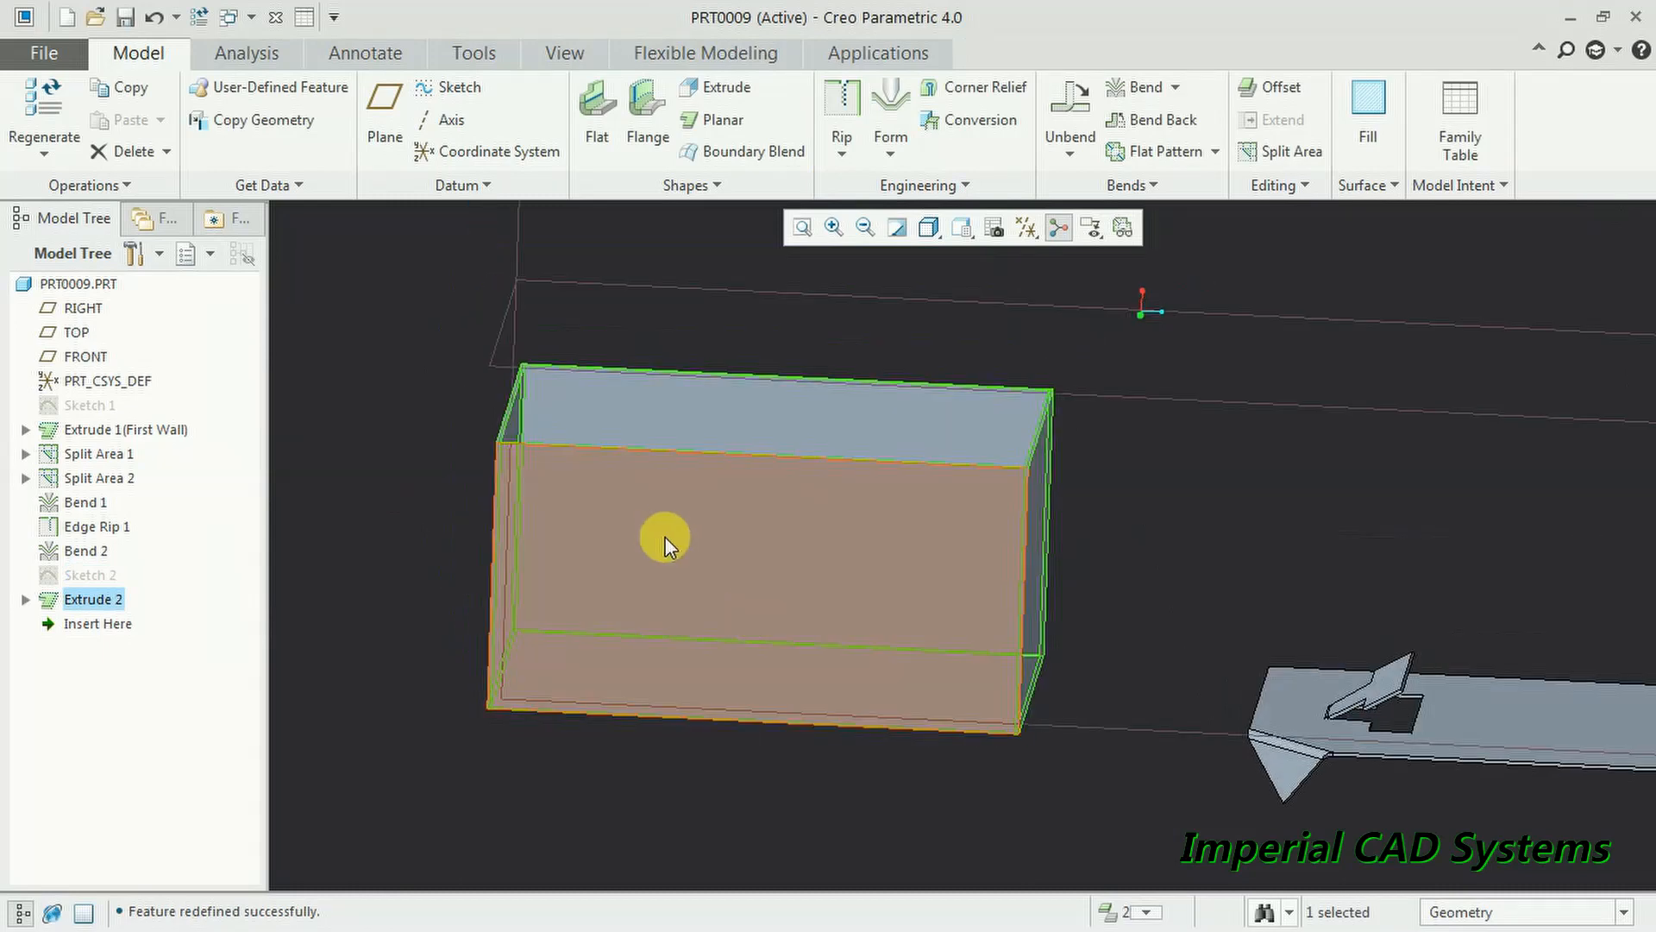
- Change Extrude 2's depth to 64.900
{"action": "left_click", "coordinate": [664, 534]}
{"action": "left_click", "coordinate": [707, 388]}
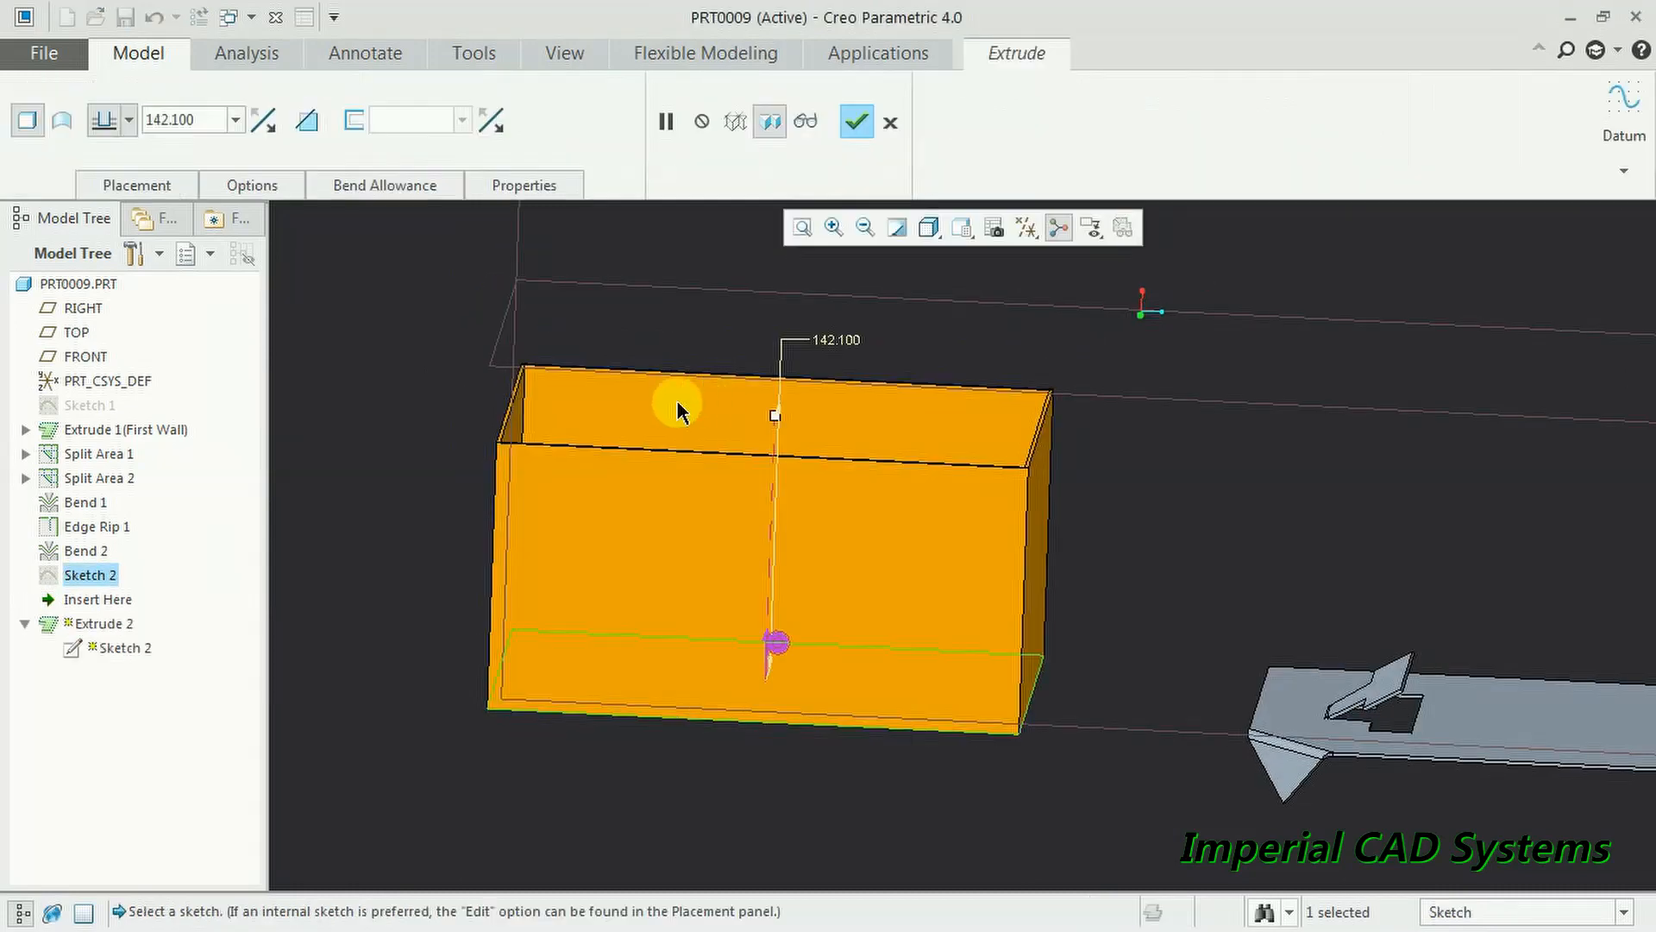
{"action": "left_click_drag", "start_coordinate": [775, 423], "coordinate": [768, 560]}
{"action": "left_click", "coordinate": [856, 121]}
{"action": "middle_click_drag", "start_coordinate": [499, 617], "coordinate": [726, 794]}
- Check the box's side wall faces, then return to the default view
{"action": "scroll", "coordinate": [726, 794], "scroll_direction": "down", "scroll_amount": 7}
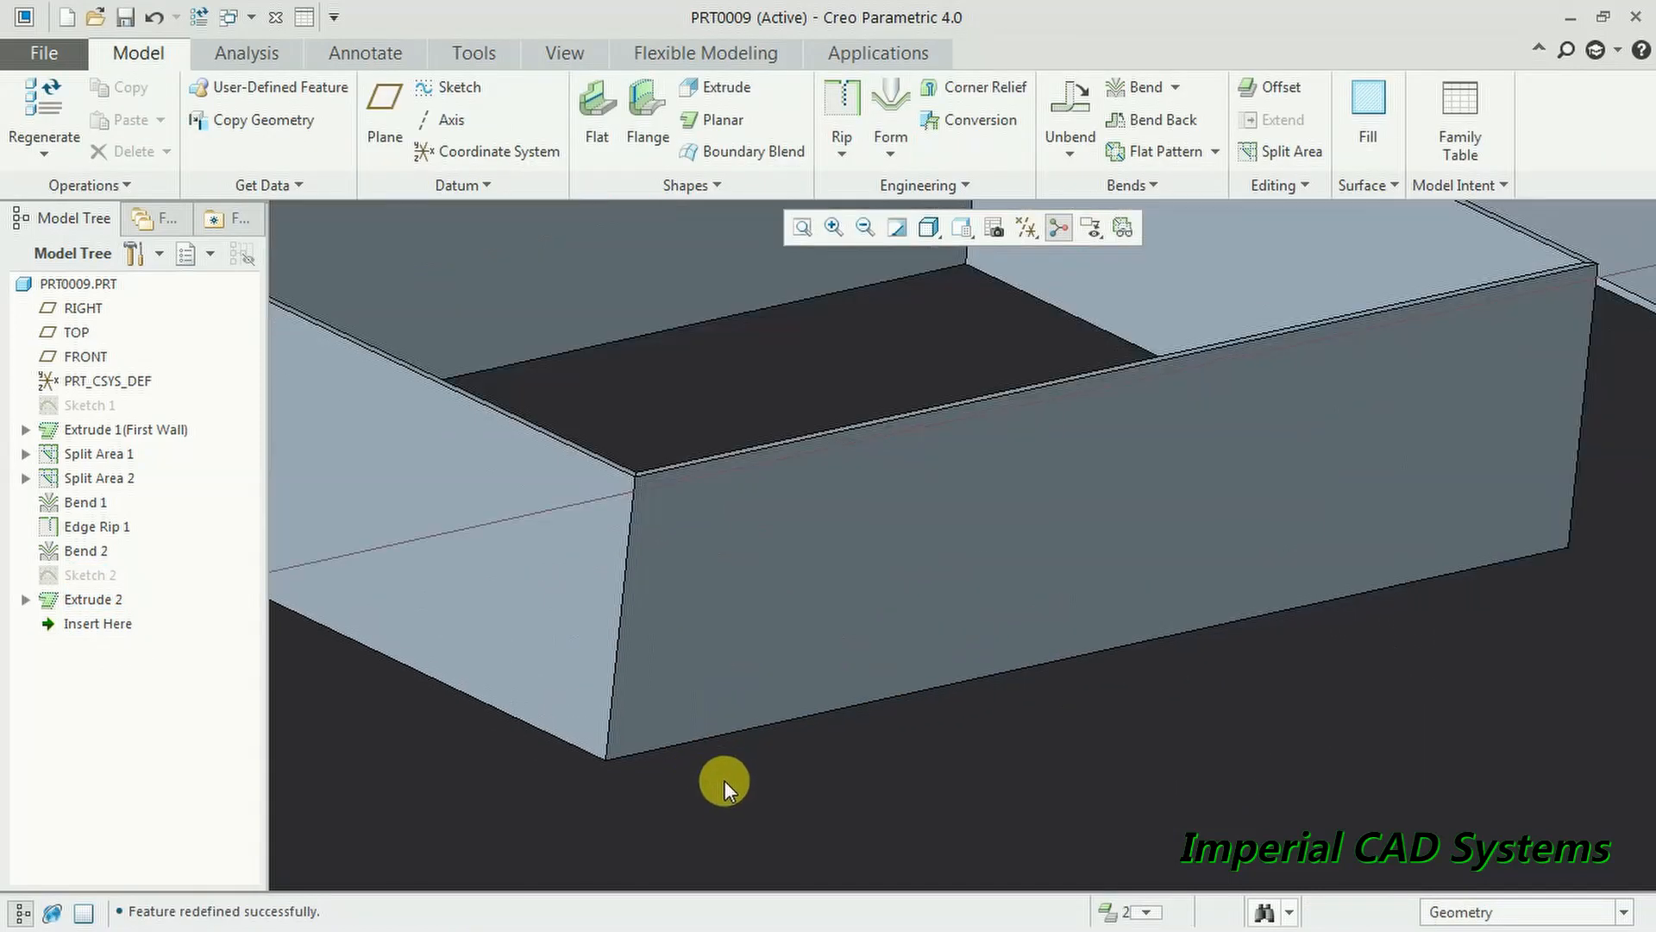
{"action": "scroll", "coordinate": [578, 341], "scroll_direction": "down", "scroll_amount": 2}
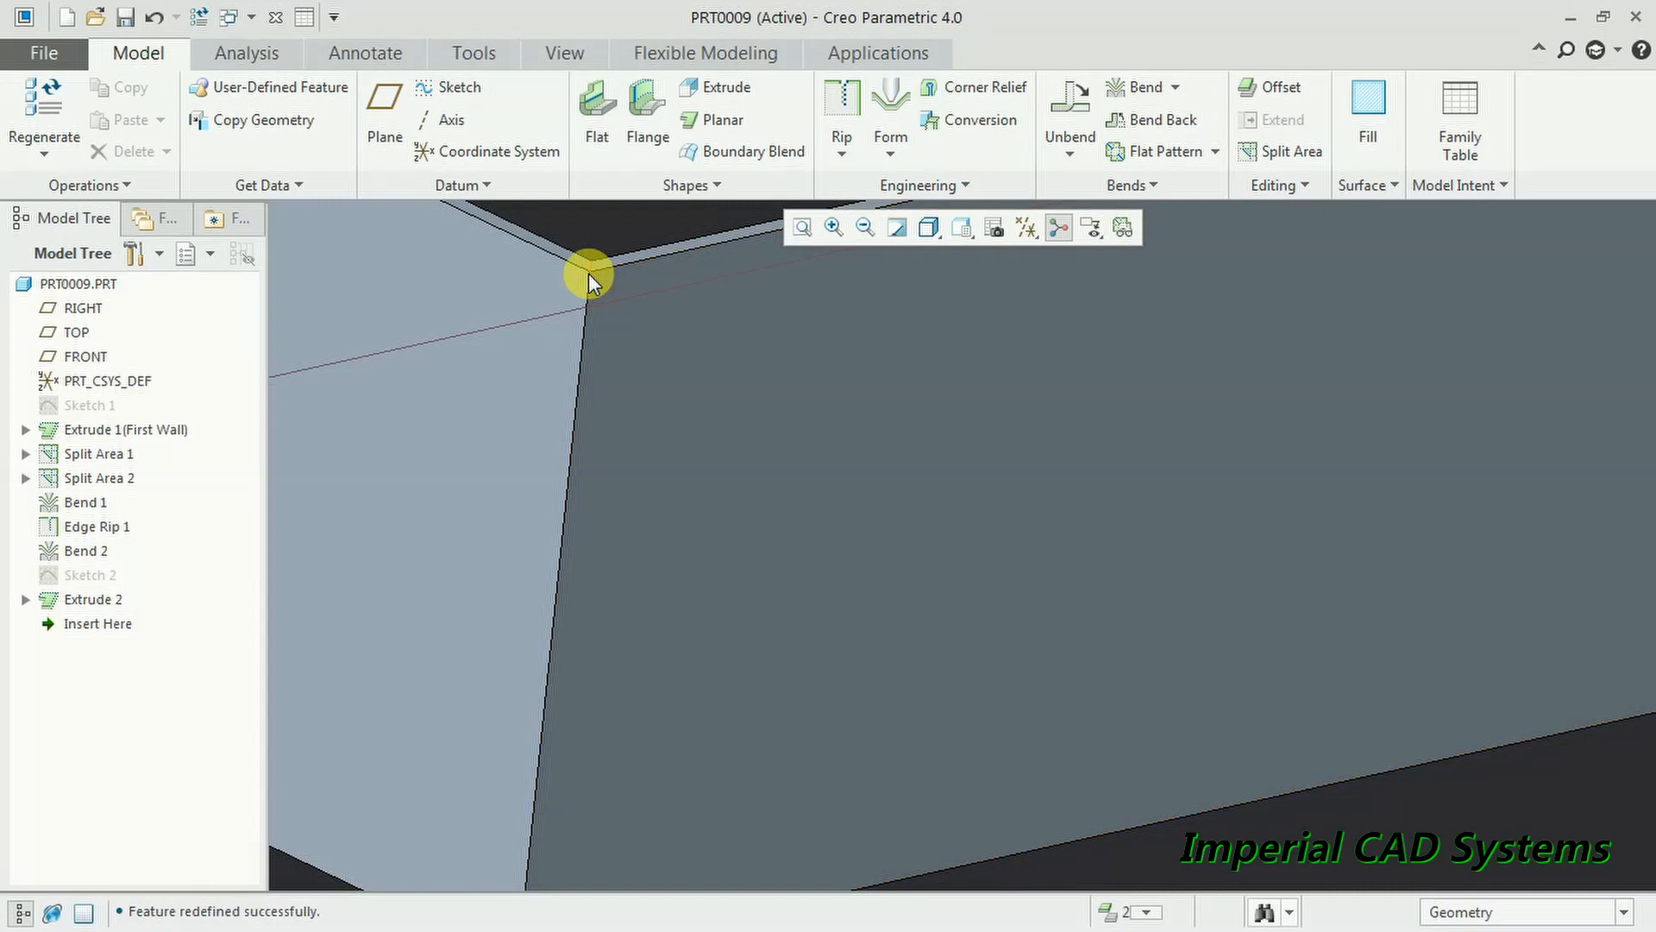
{"action": "scroll", "coordinate": [637, 523], "scroll_direction": "up", "scroll_amount": 3}
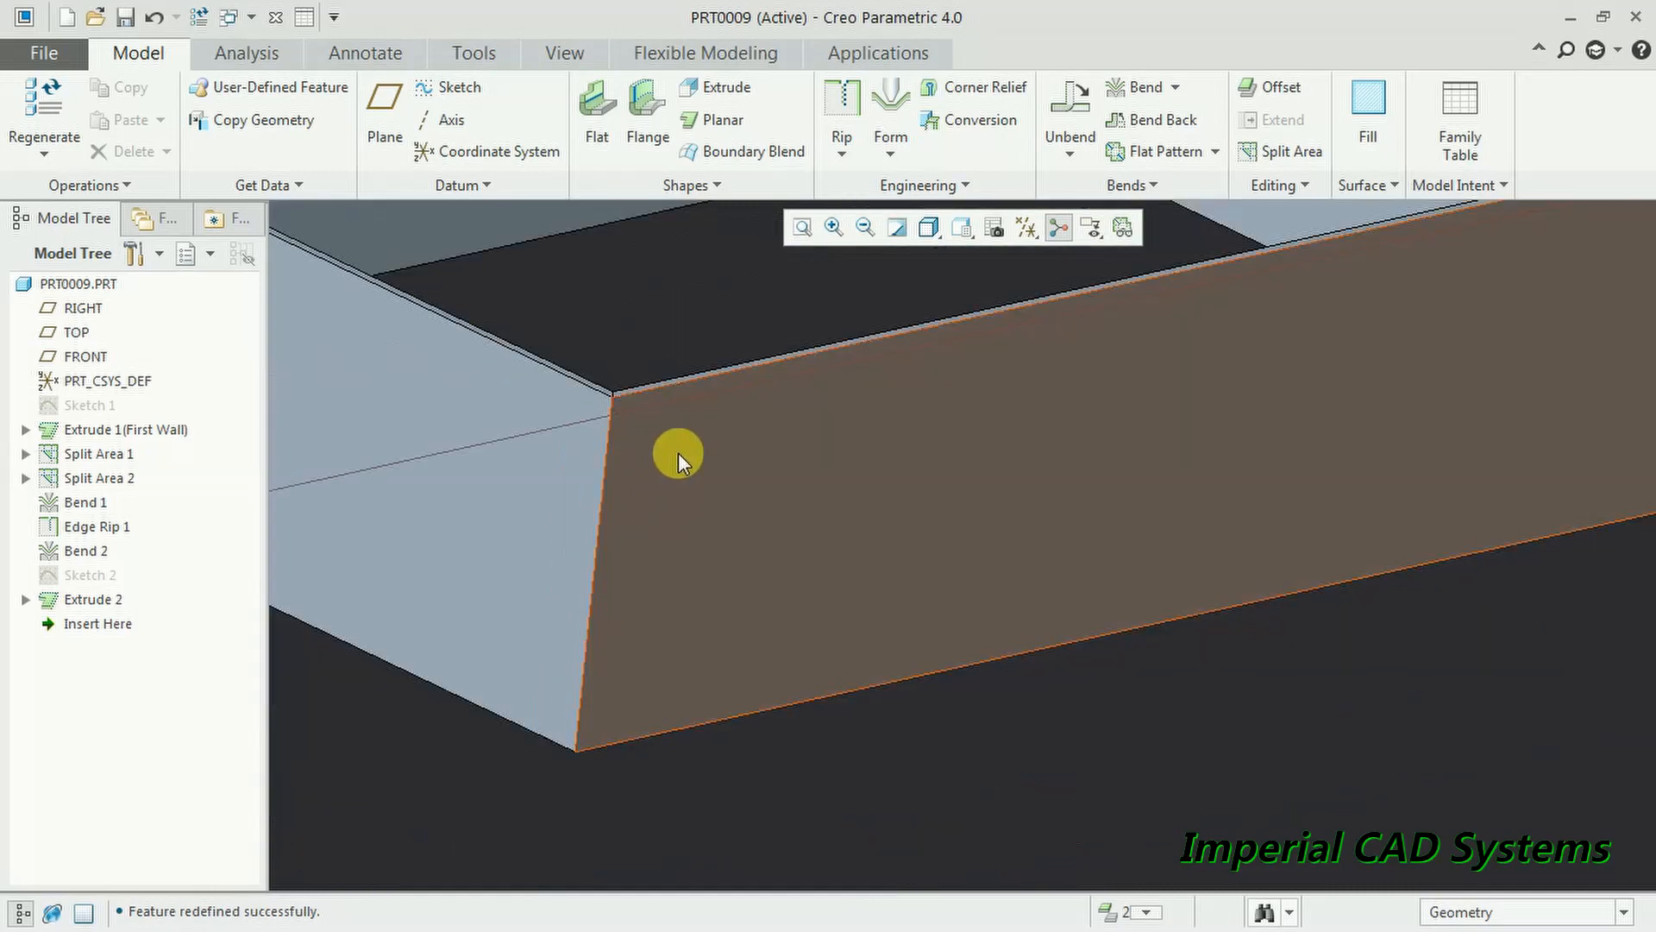
{"action": "left_click", "coordinate": [678, 453]}
{"action": "left_click", "coordinate": [490, 379]}
{"action": "left_click", "coordinate": [683, 445]}
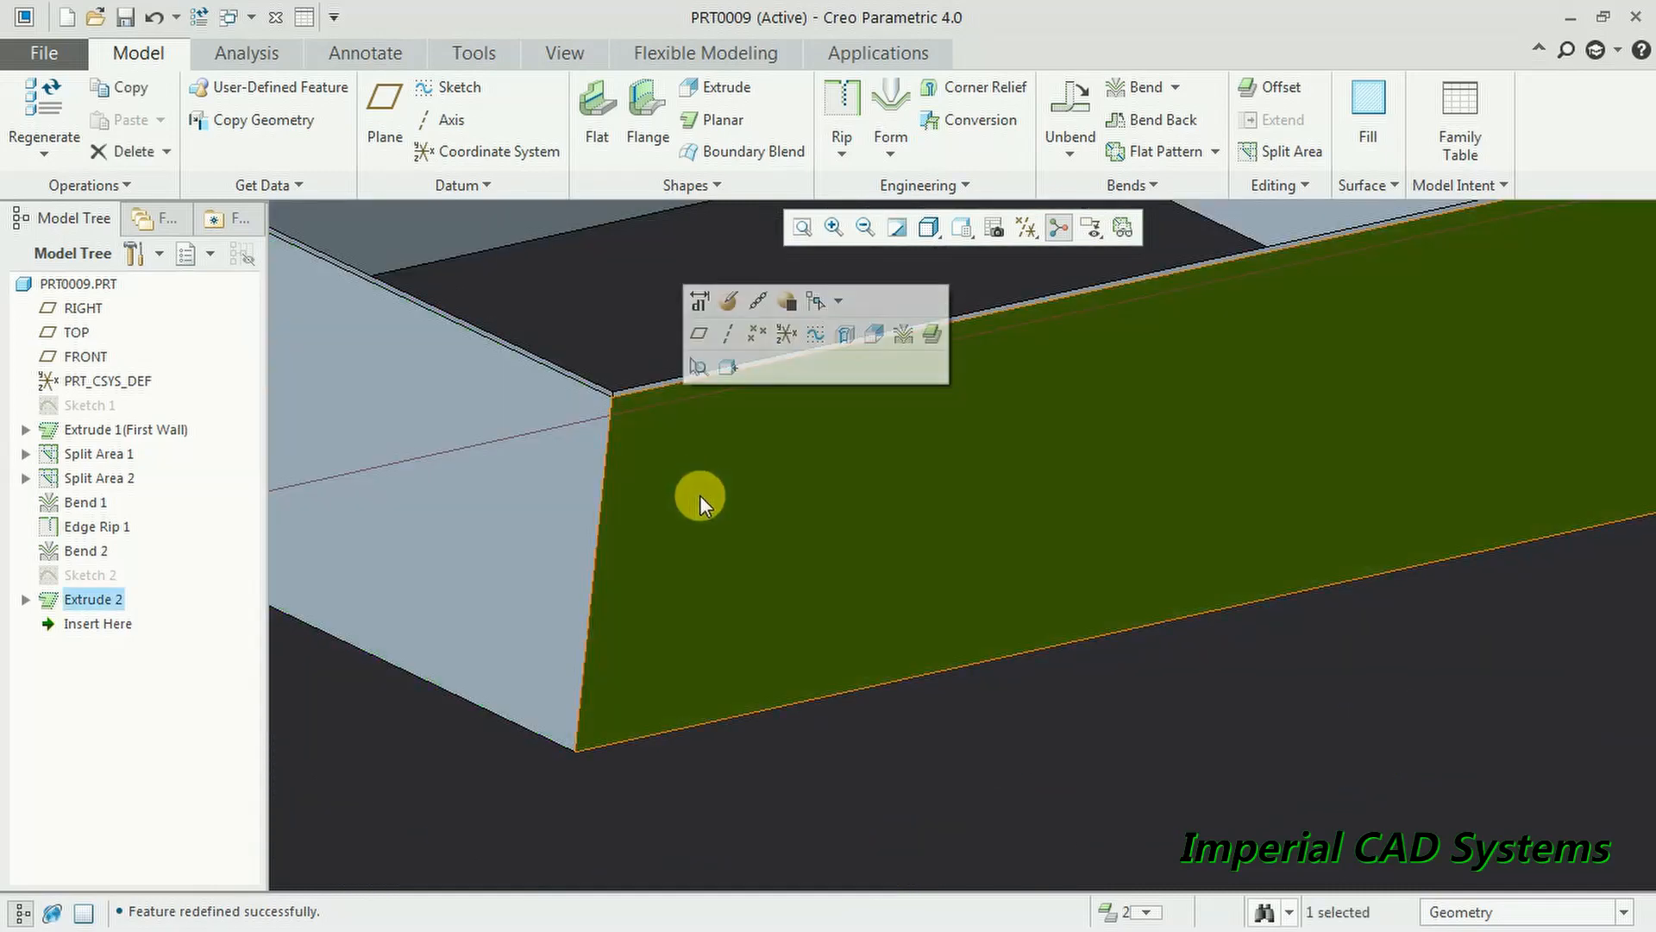
{"action": "key", "text": "ctrl+d"}
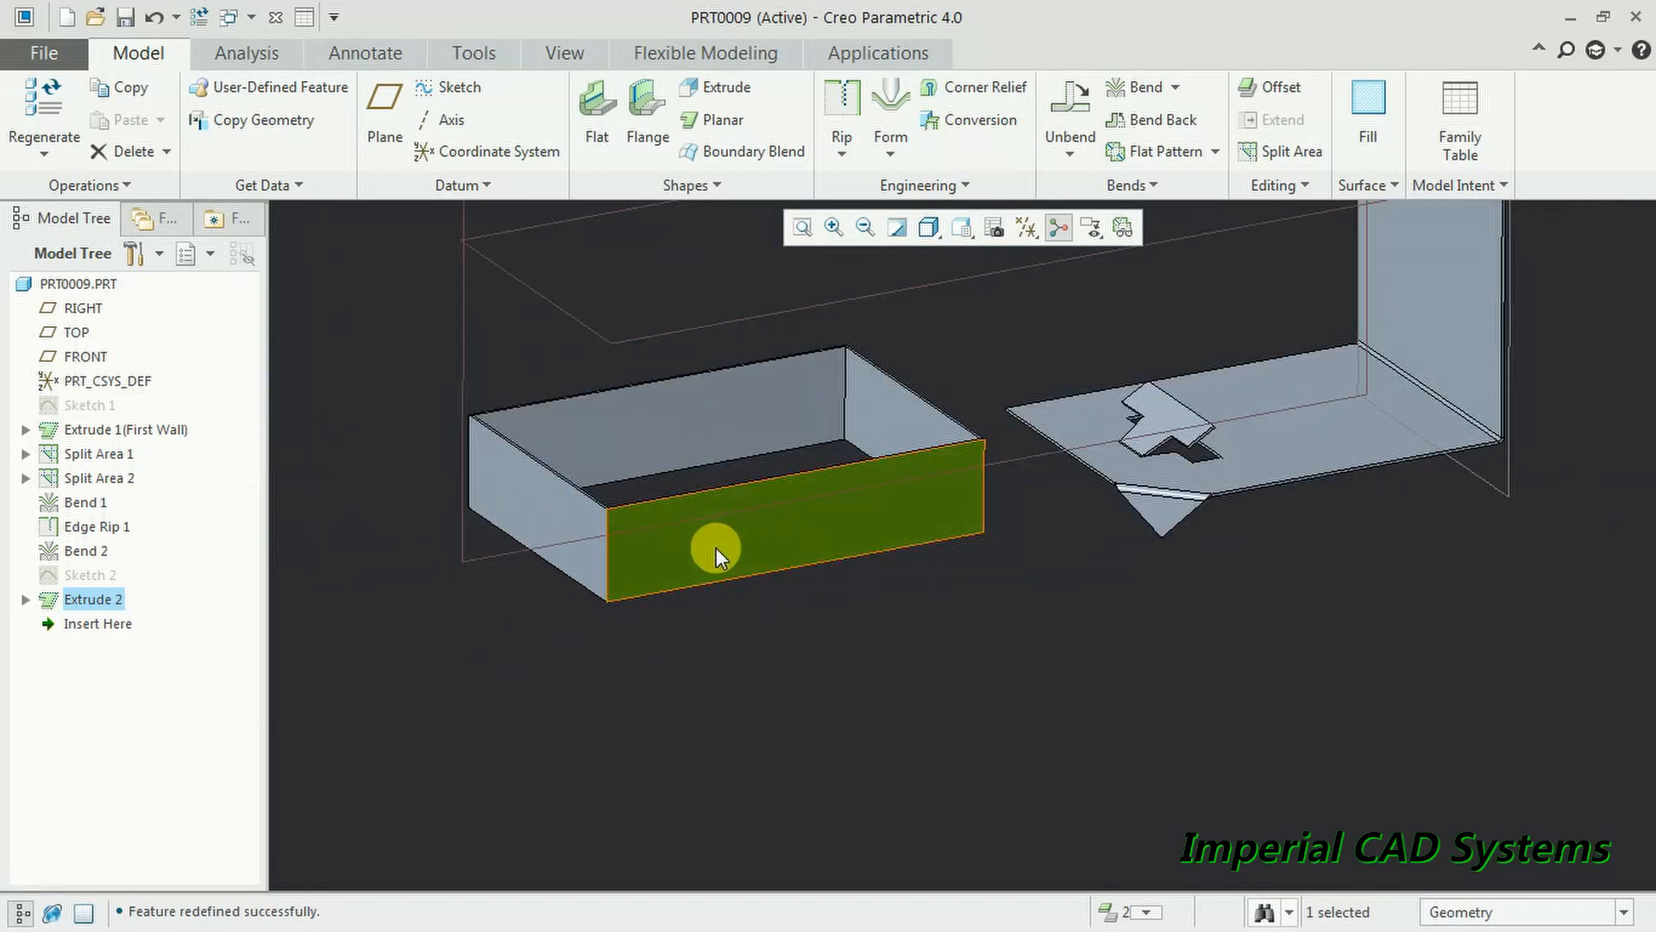
{"action": "left_click", "coordinate": [498, 235]}
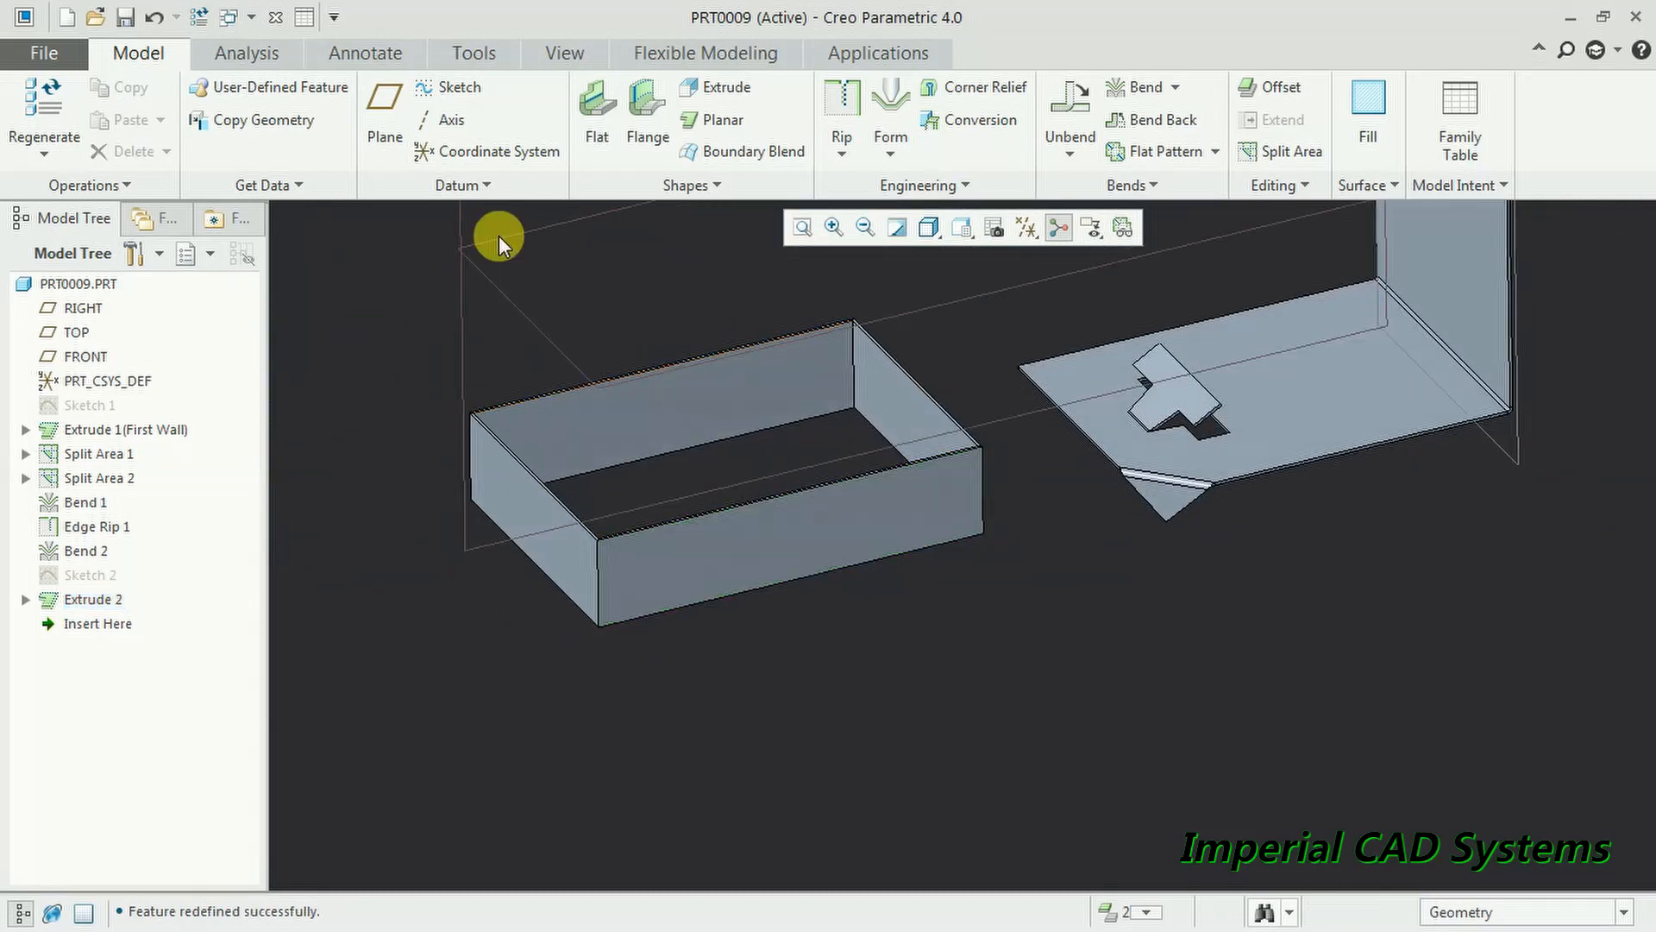
- Rip the box's four vertical corner edges with an Open-type edge rip
{"action": "left_click", "coordinate": [835, 103]}
{"action": "left_click", "coordinate": [854, 226]}
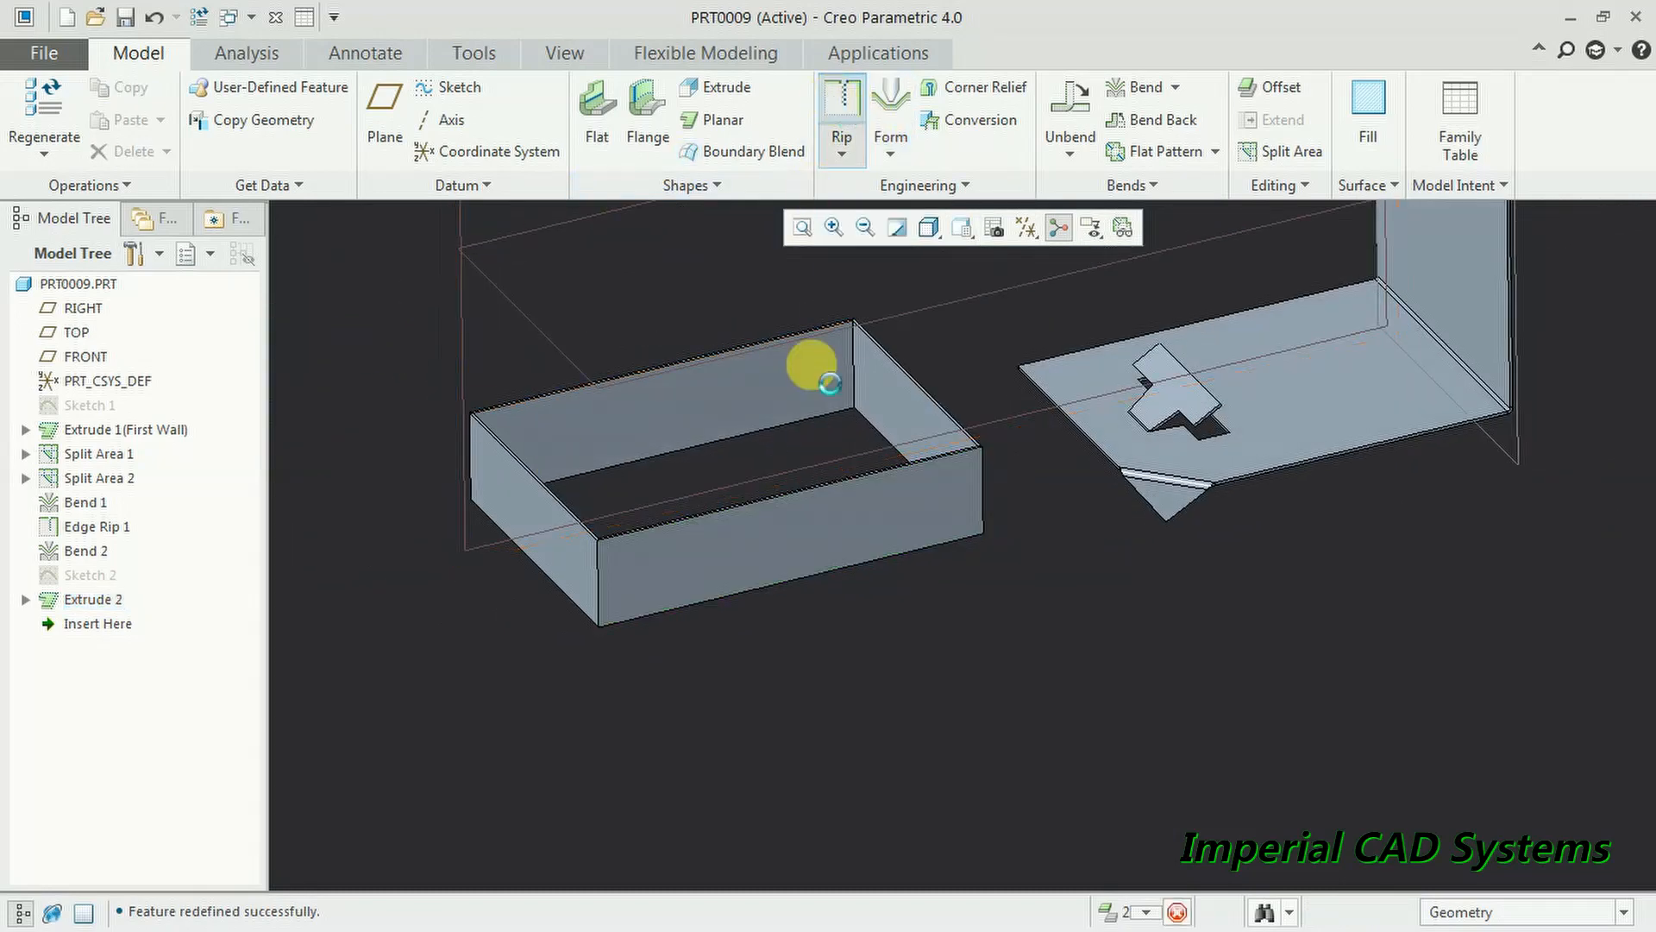
{"action": "left_click", "coordinate": [599, 590]}
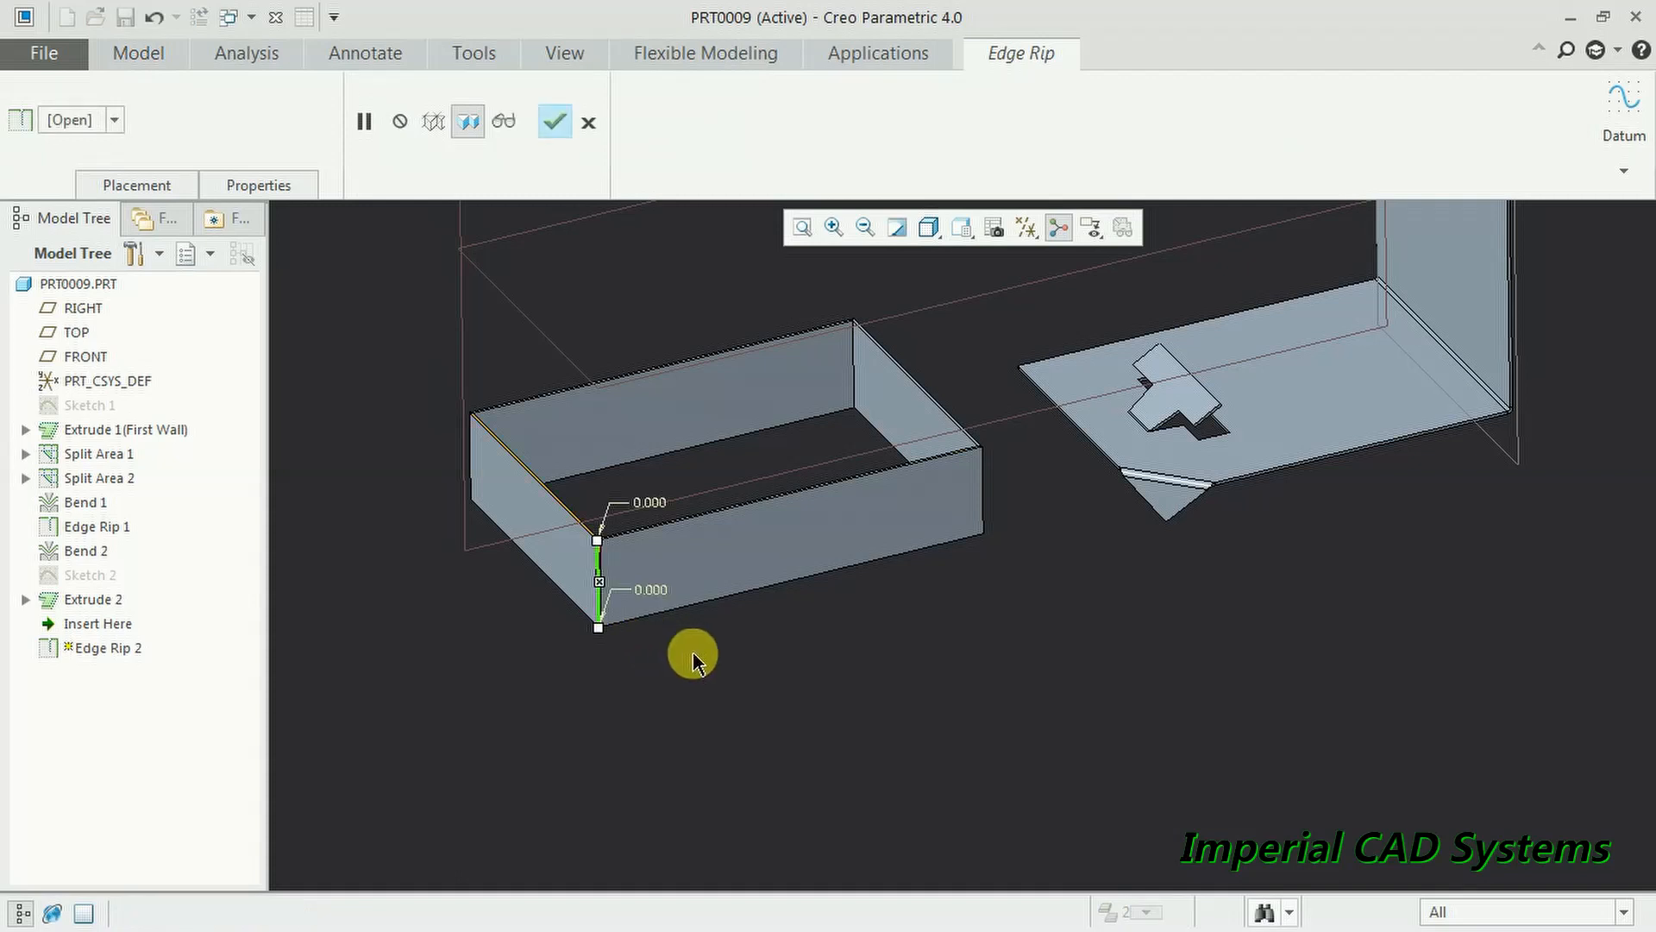
{"action": "left_click", "coordinate": [983, 489]}
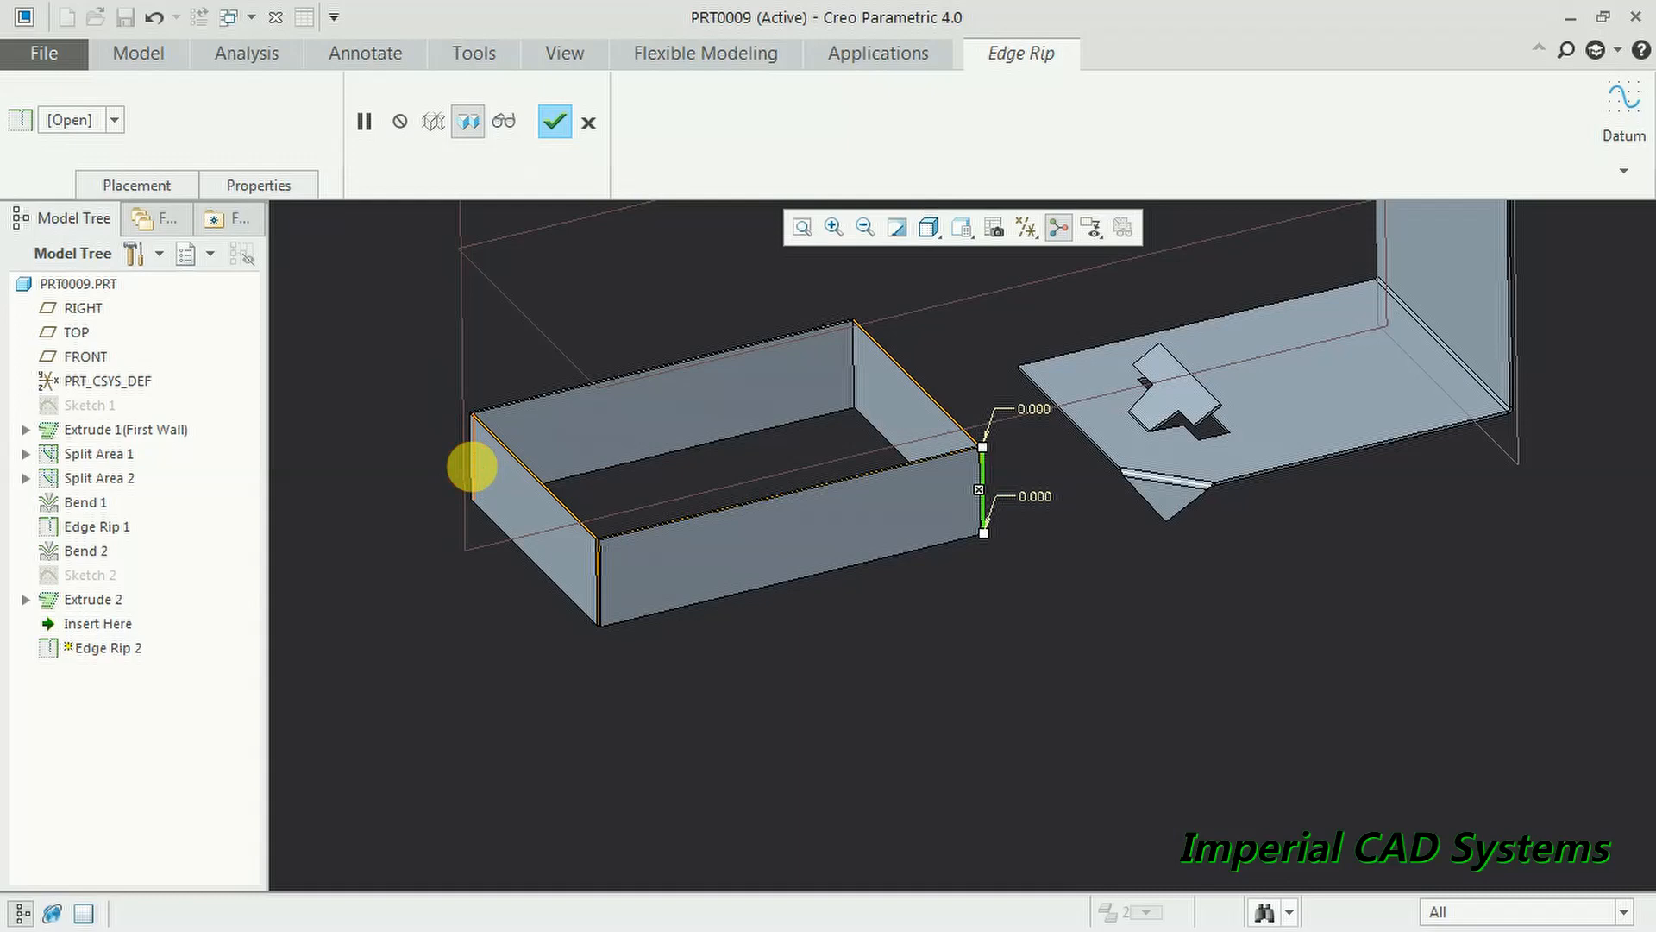
{"action": "left_click", "coordinate": [472, 466]}
{"action": "left_click", "coordinate": [853, 366]}
{"action": "scroll", "coordinate": [807, 529], "scroll_direction": "down", "scroll_amount": 5}
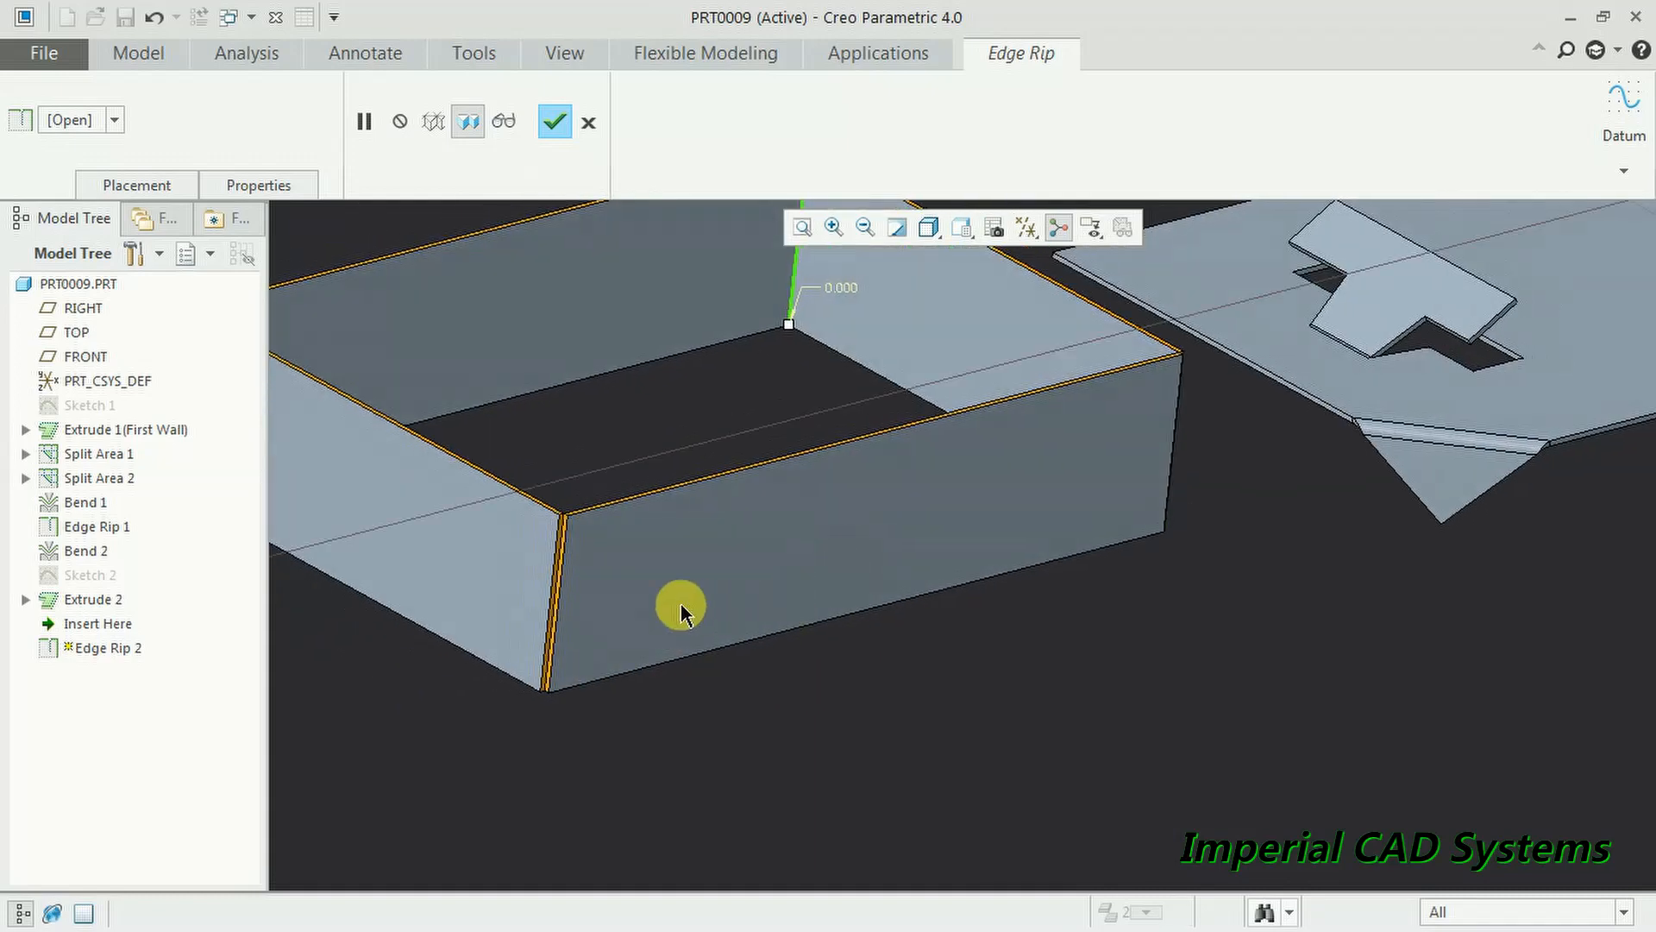
{"action": "scroll", "coordinate": [694, 611], "scroll_direction": "down", "scroll_amount": 3}
{"action": "left_click", "coordinate": [555, 123]}
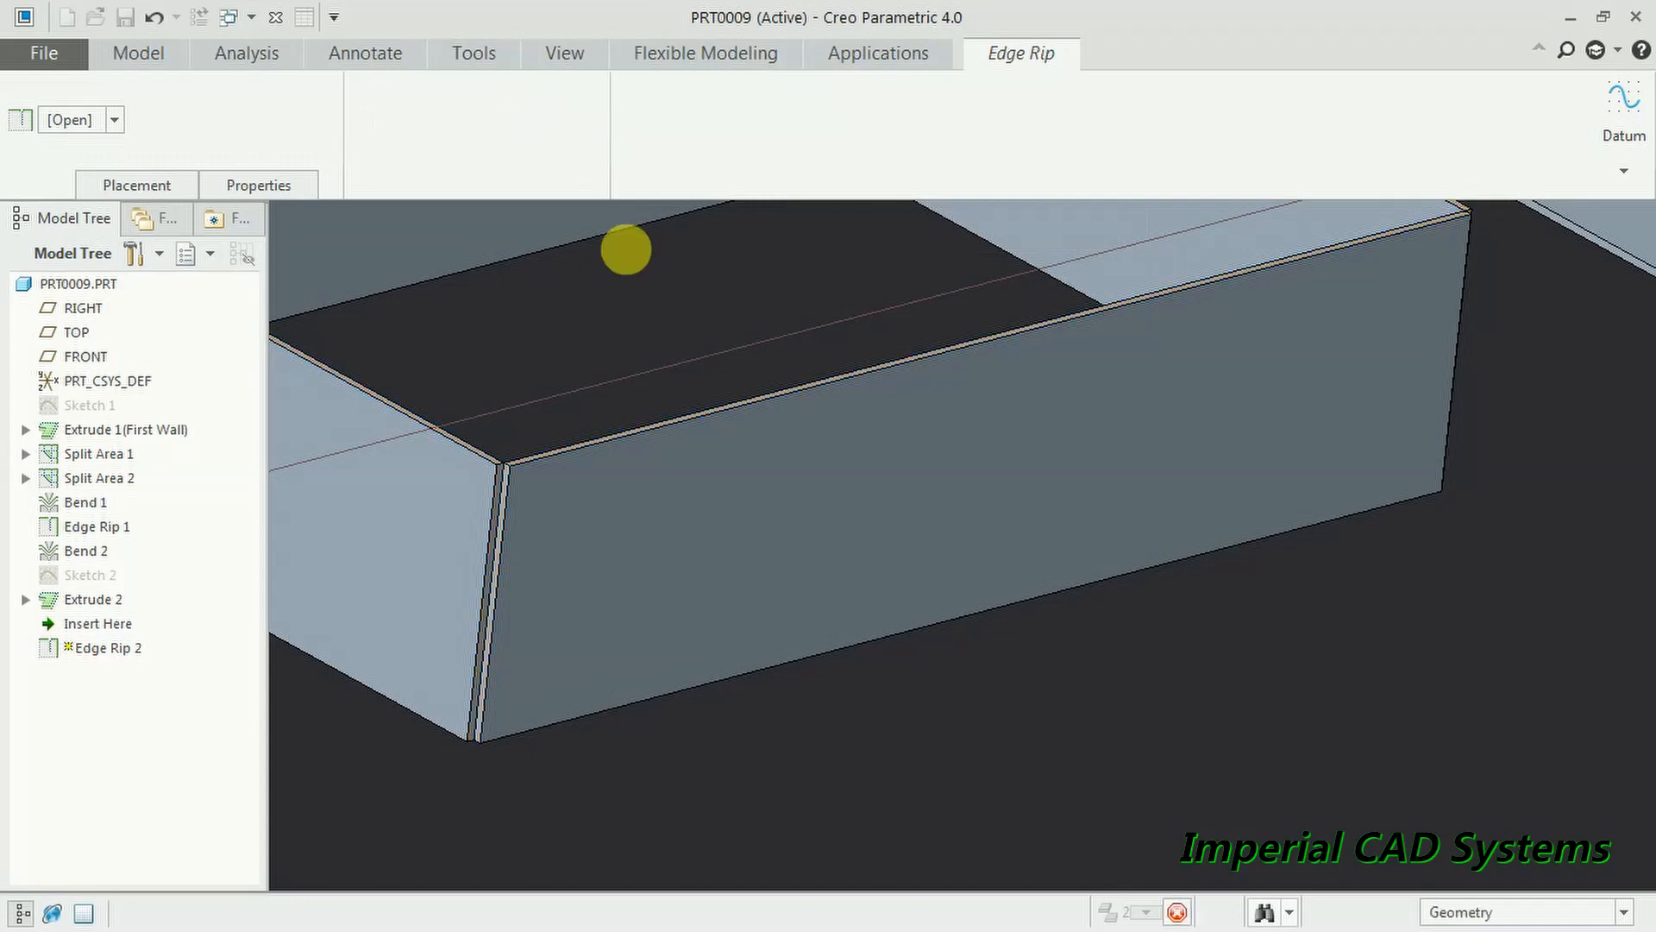
- Orbit the model to inspect the ripped corners and the box interior
{"action": "scroll", "coordinate": [758, 703], "scroll_direction": "up", "scroll_amount": 5}
{"action": "middle_click_drag", "start_coordinate": [758, 690], "coordinate": [763, 553]}
{"action": "left_click", "coordinate": [738, 393]}
{"action": "left_click", "coordinate": [959, 680]}
{"action": "middle_click_drag", "start_coordinate": [960, 680], "coordinate": [905, 629]}
{"action": "scroll", "coordinate": [902, 604], "scroll_direction": "up", "scroll_amount": 3}
{"action": "middle_click_drag", "start_coordinate": [892, 570], "coordinate": [829, 533]}
{"action": "scroll", "coordinate": [739, 702], "scroll_direction": "down", "scroll_amount": 5}
{"action": "middle_click_drag", "start_coordinate": [739, 703], "coordinate": [688, 687]}
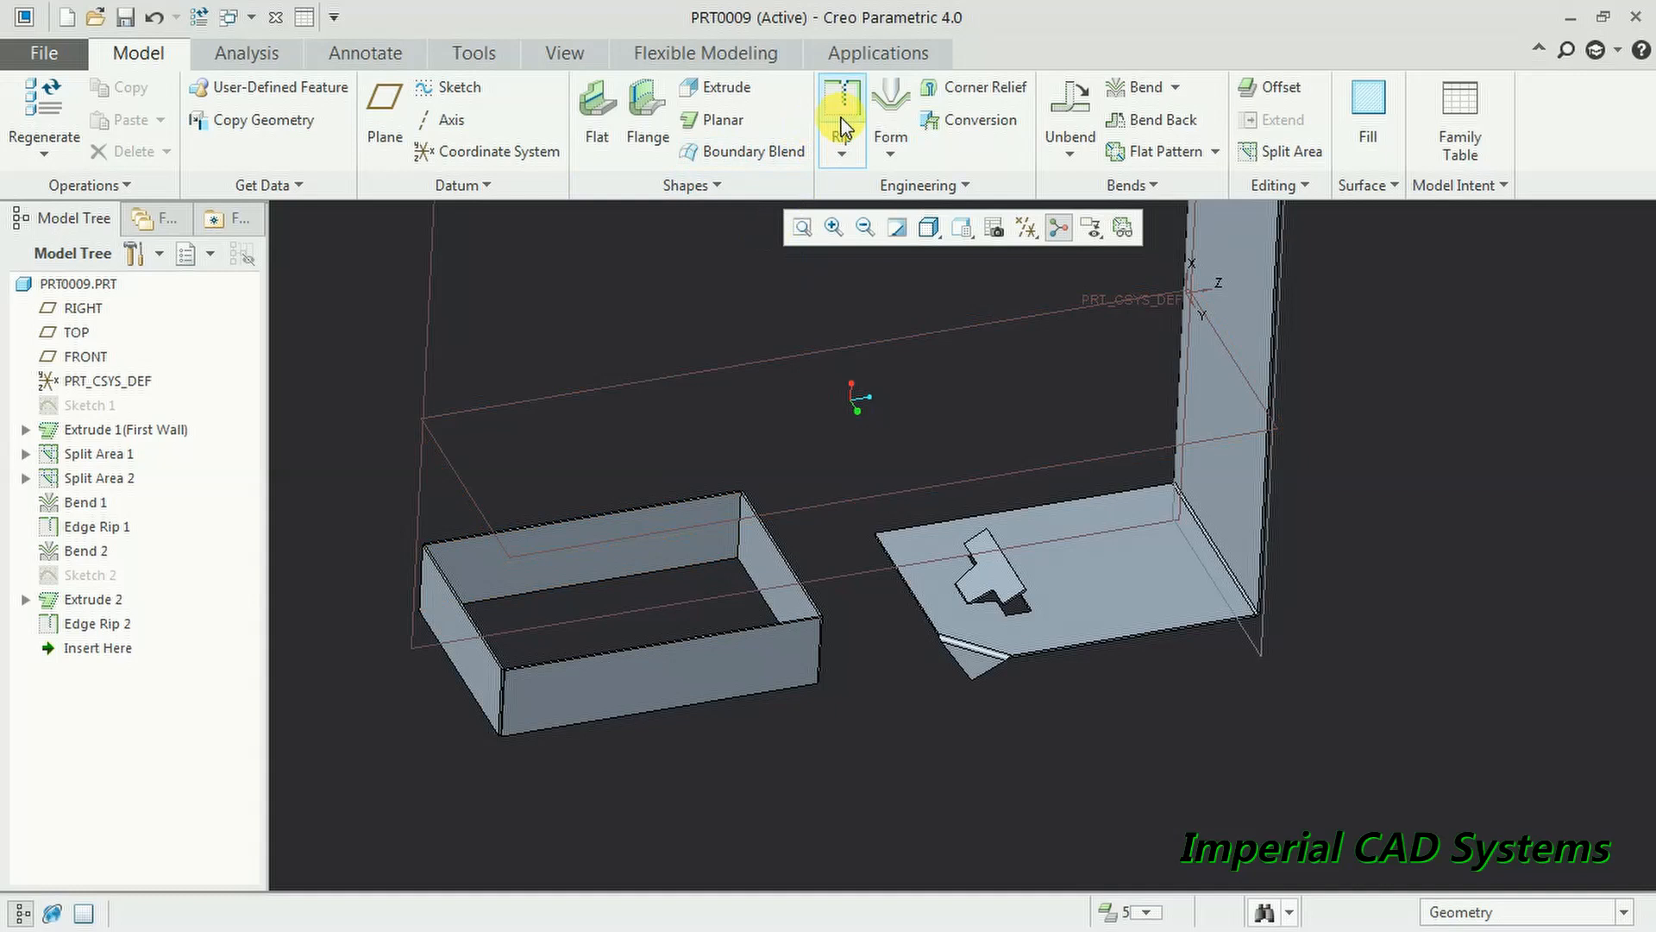
{"action": "scroll", "coordinate": [852, 642], "scroll_direction": "down", "scroll_amount": 3}
{"action": "mouse_move", "coordinate": [853, 641]}
{"action": "middle_mouse_down"}
{"action": "mouse_move", "coordinate": [821, 647]}
{"action": "mouse_move", "coordinate": [871, 647]}
{"action": "middle_mouse_up"}
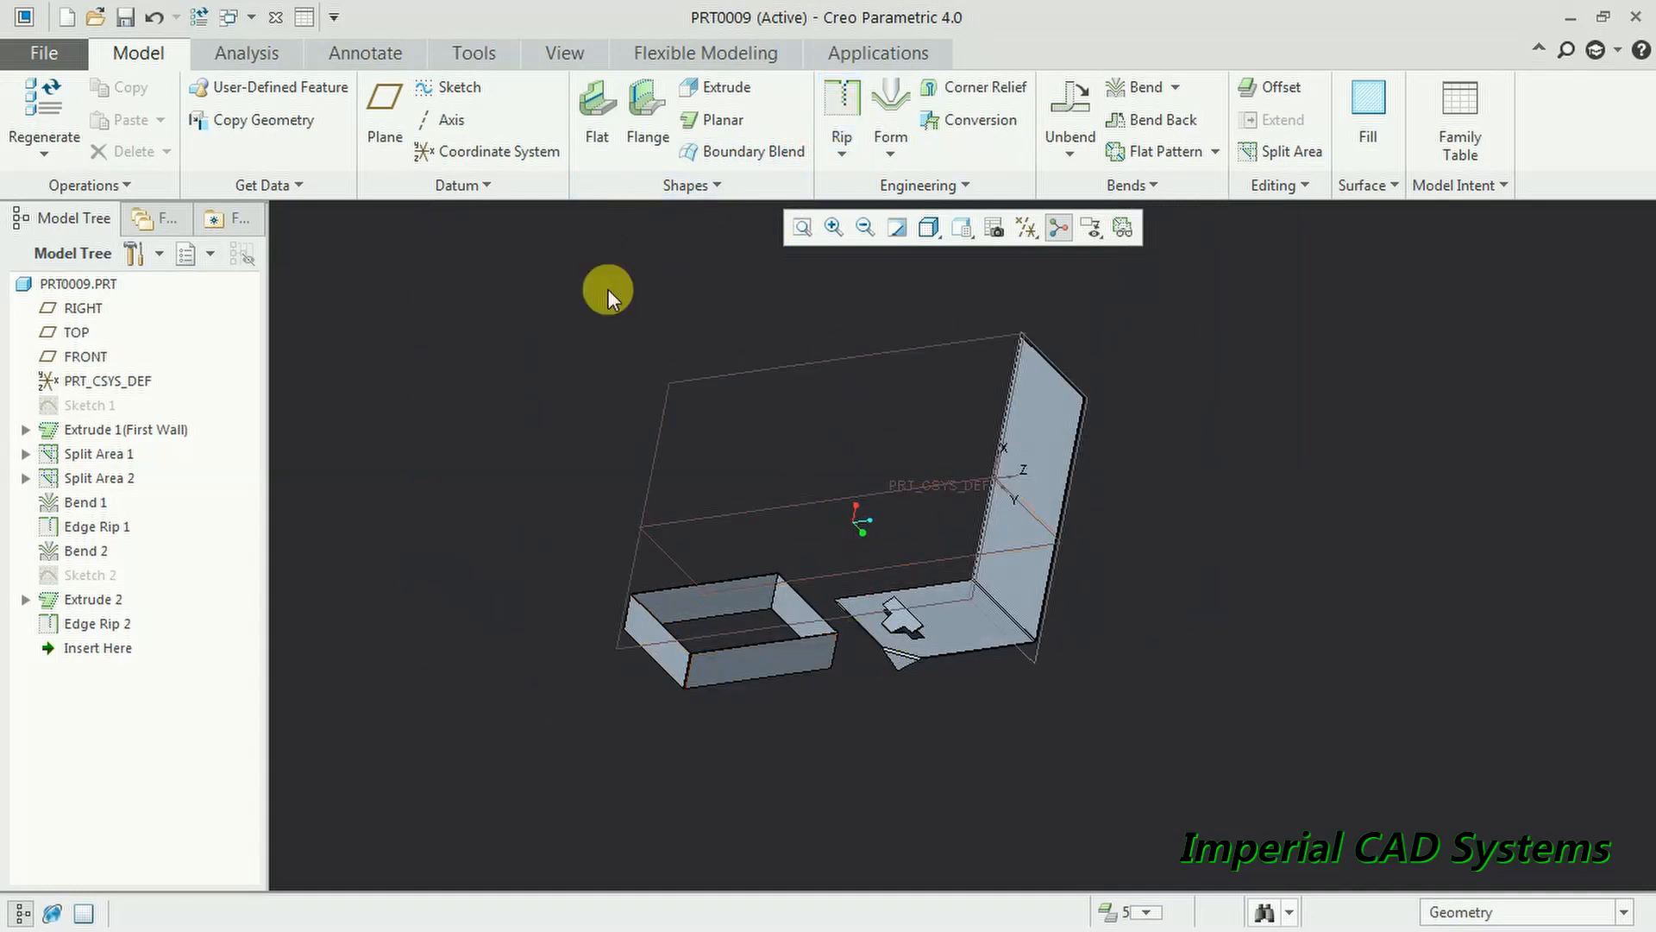
- Create a new part named prt0010 and maximize its window
{"action": "left_click", "coordinate": [43, 53]}
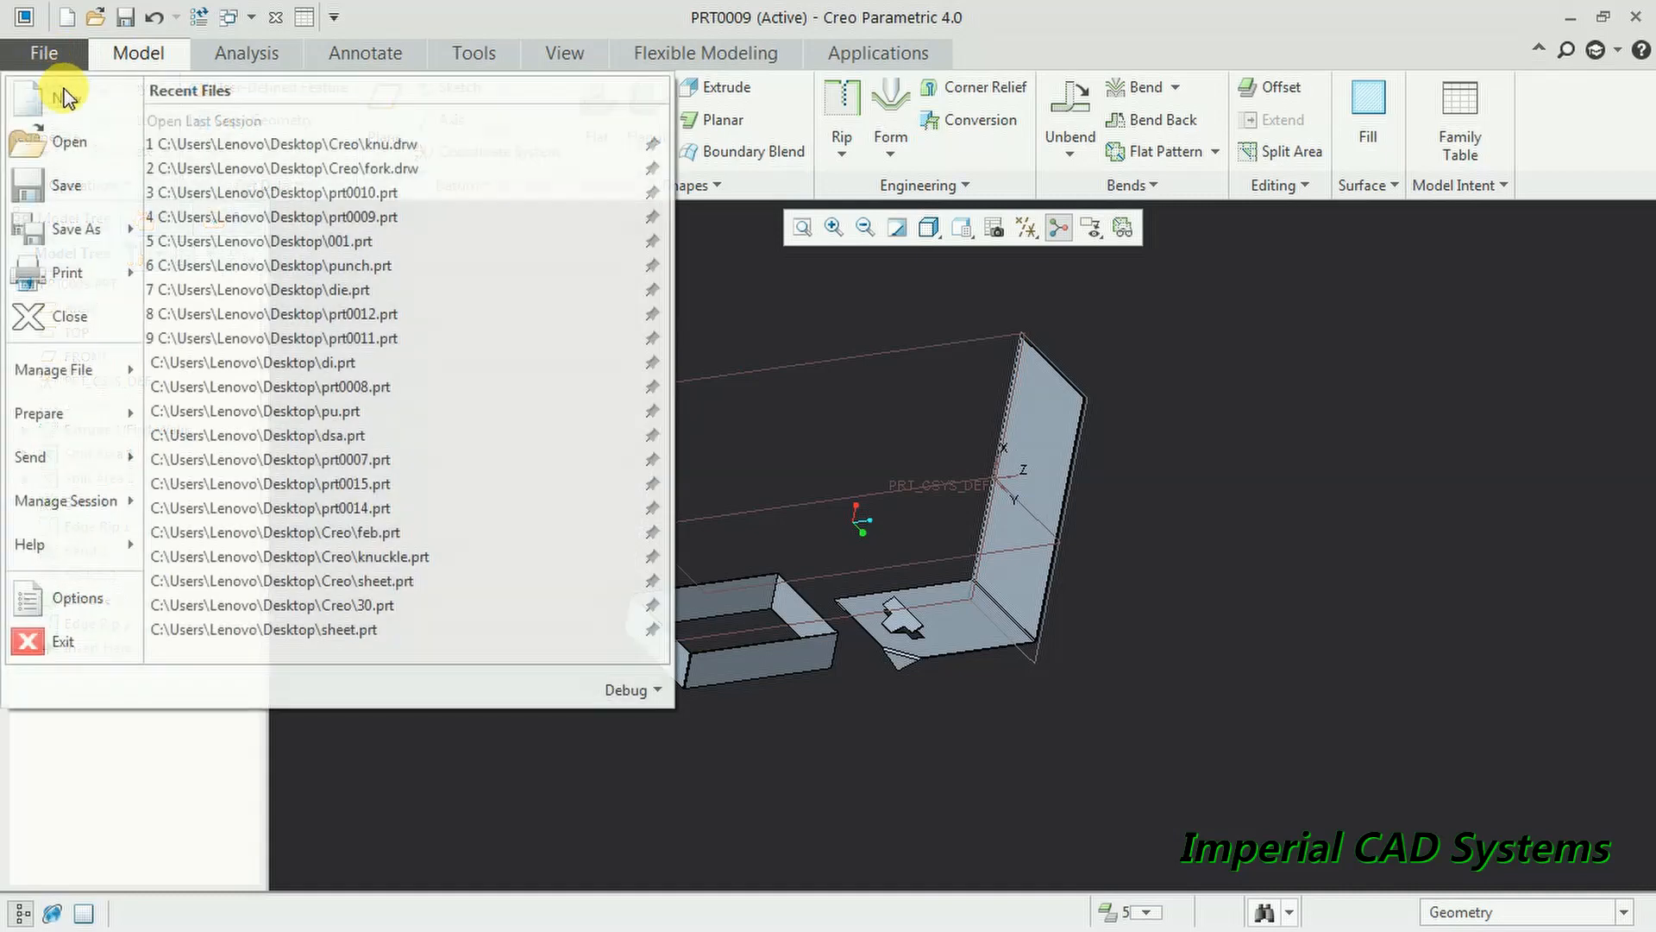
{"action": "left_click", "coordinate": [52, 90]}
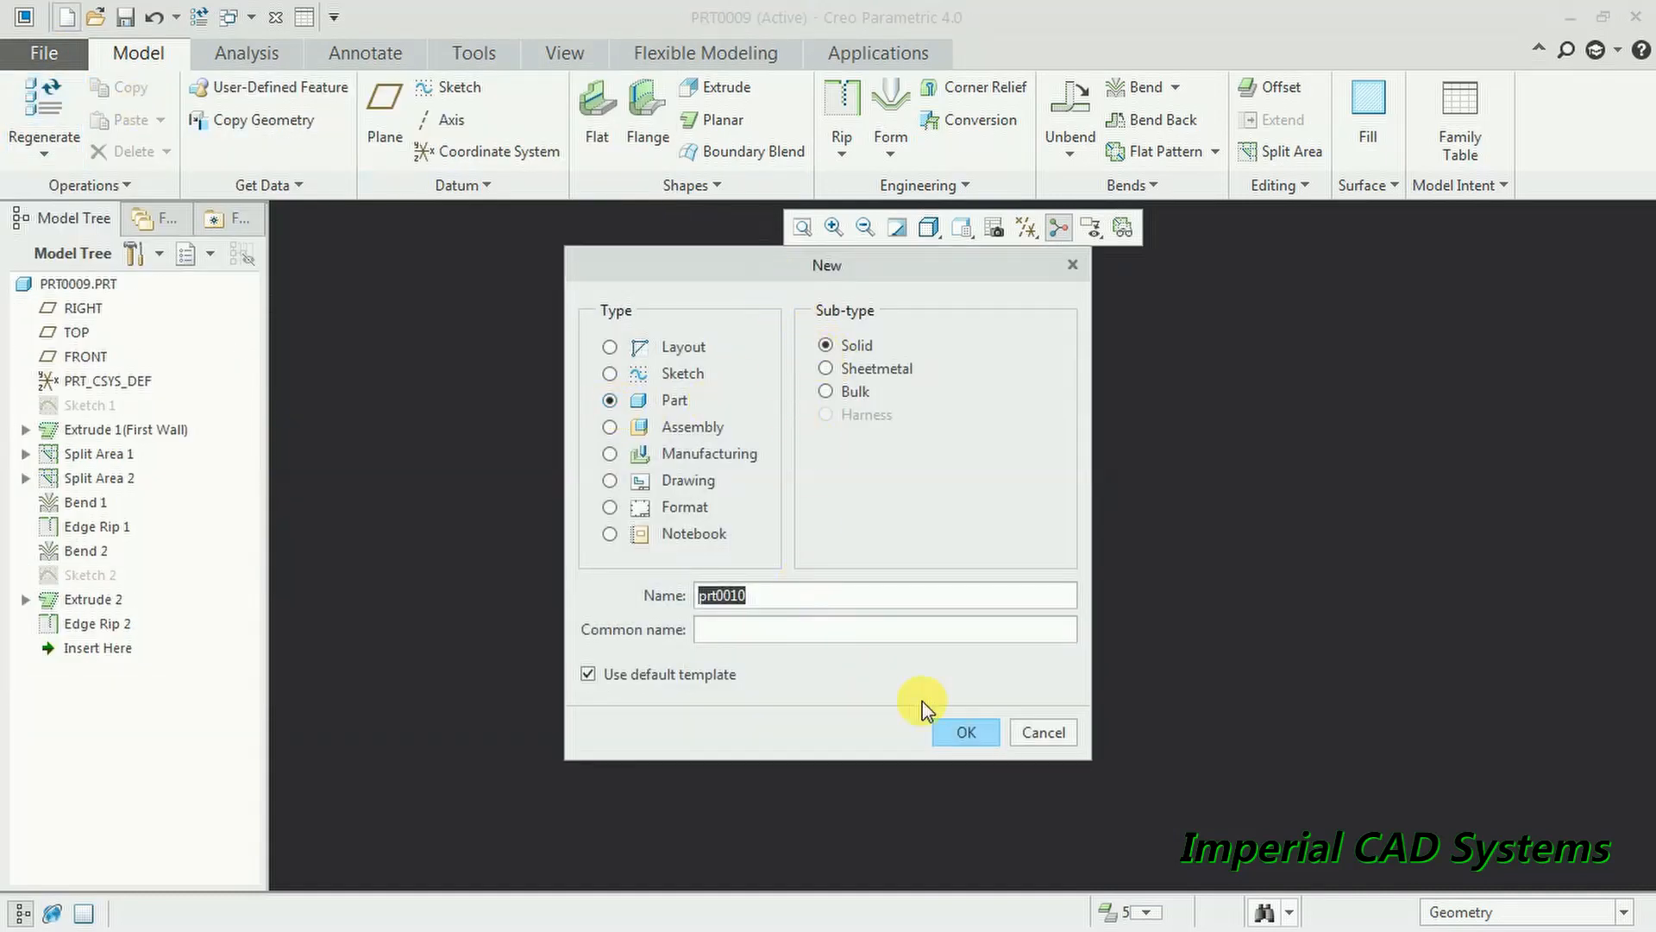
{"action": "left_click", "coordinate": [966, 732]}
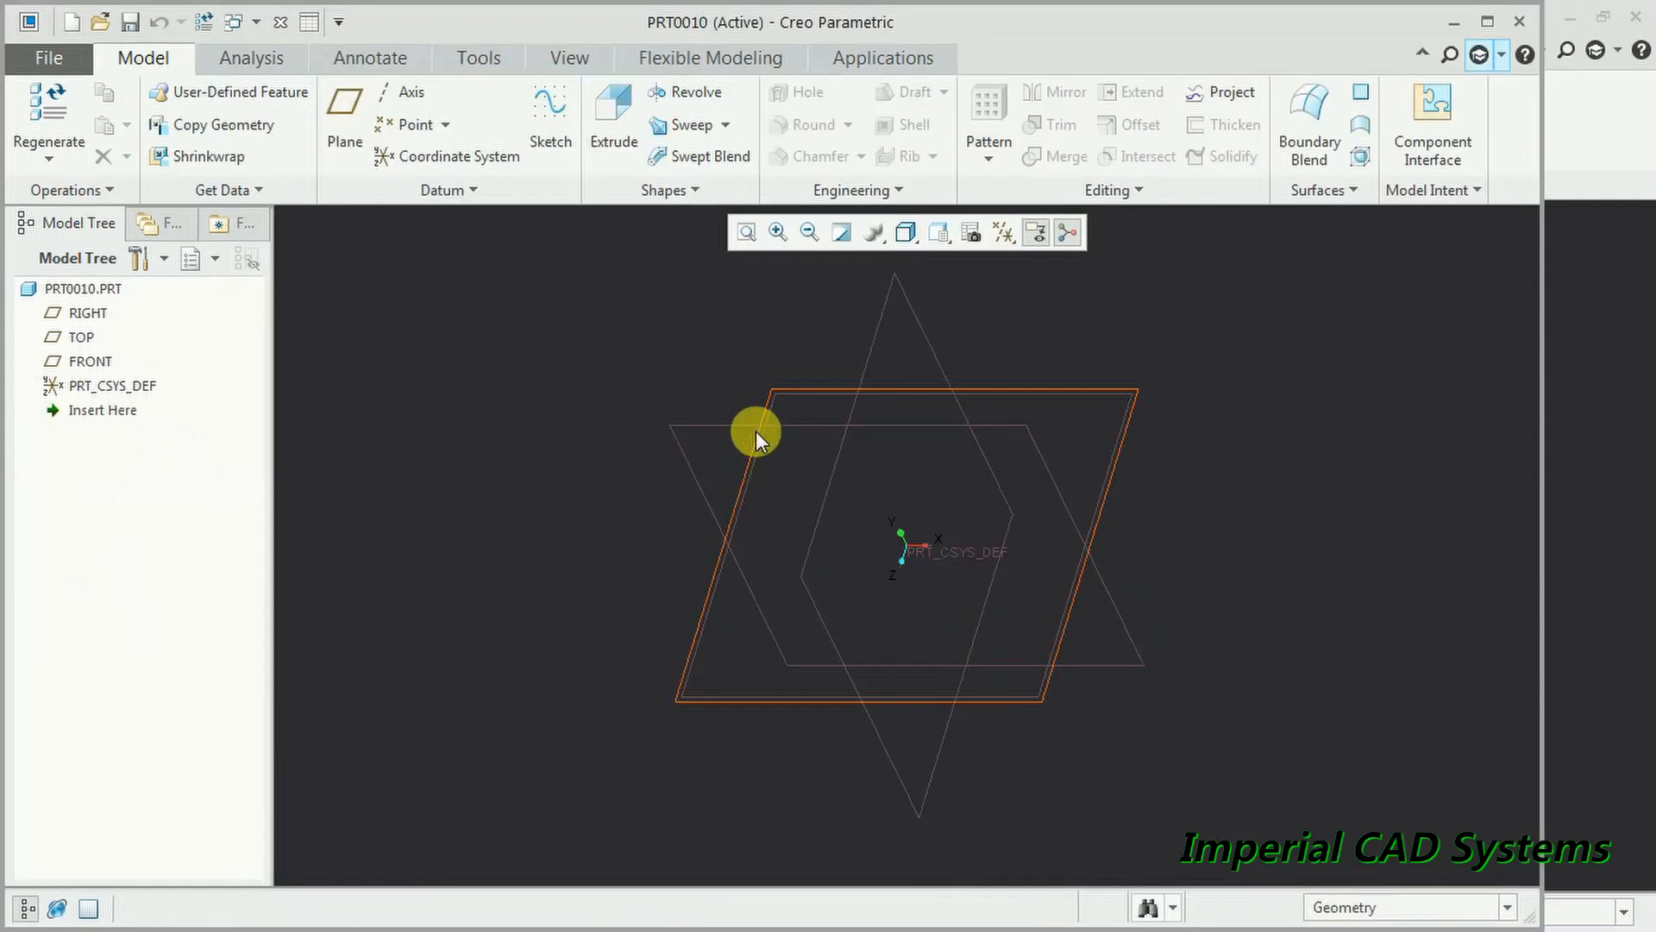
{"action": "left_click", "coordinate": [1489, 21]}
- Sketch a rectangle on the FRONT plane
{"action": "left_click", "coordinate": [875, 420]}
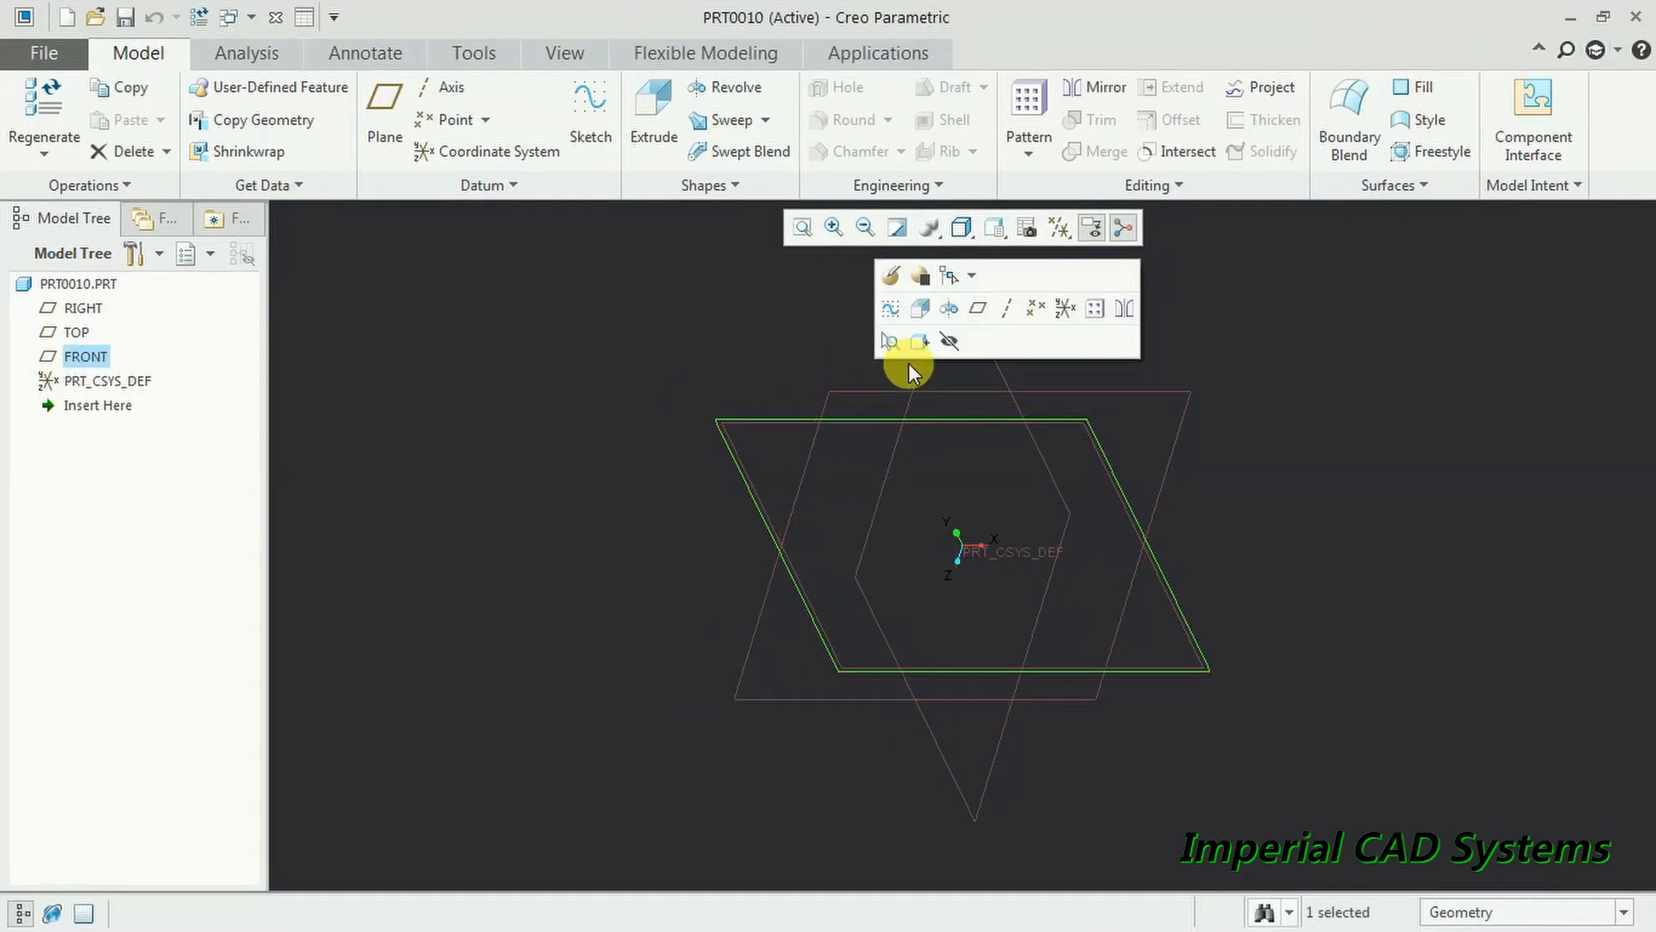
{"action": "left_click", "coordinate": [890, 312]}
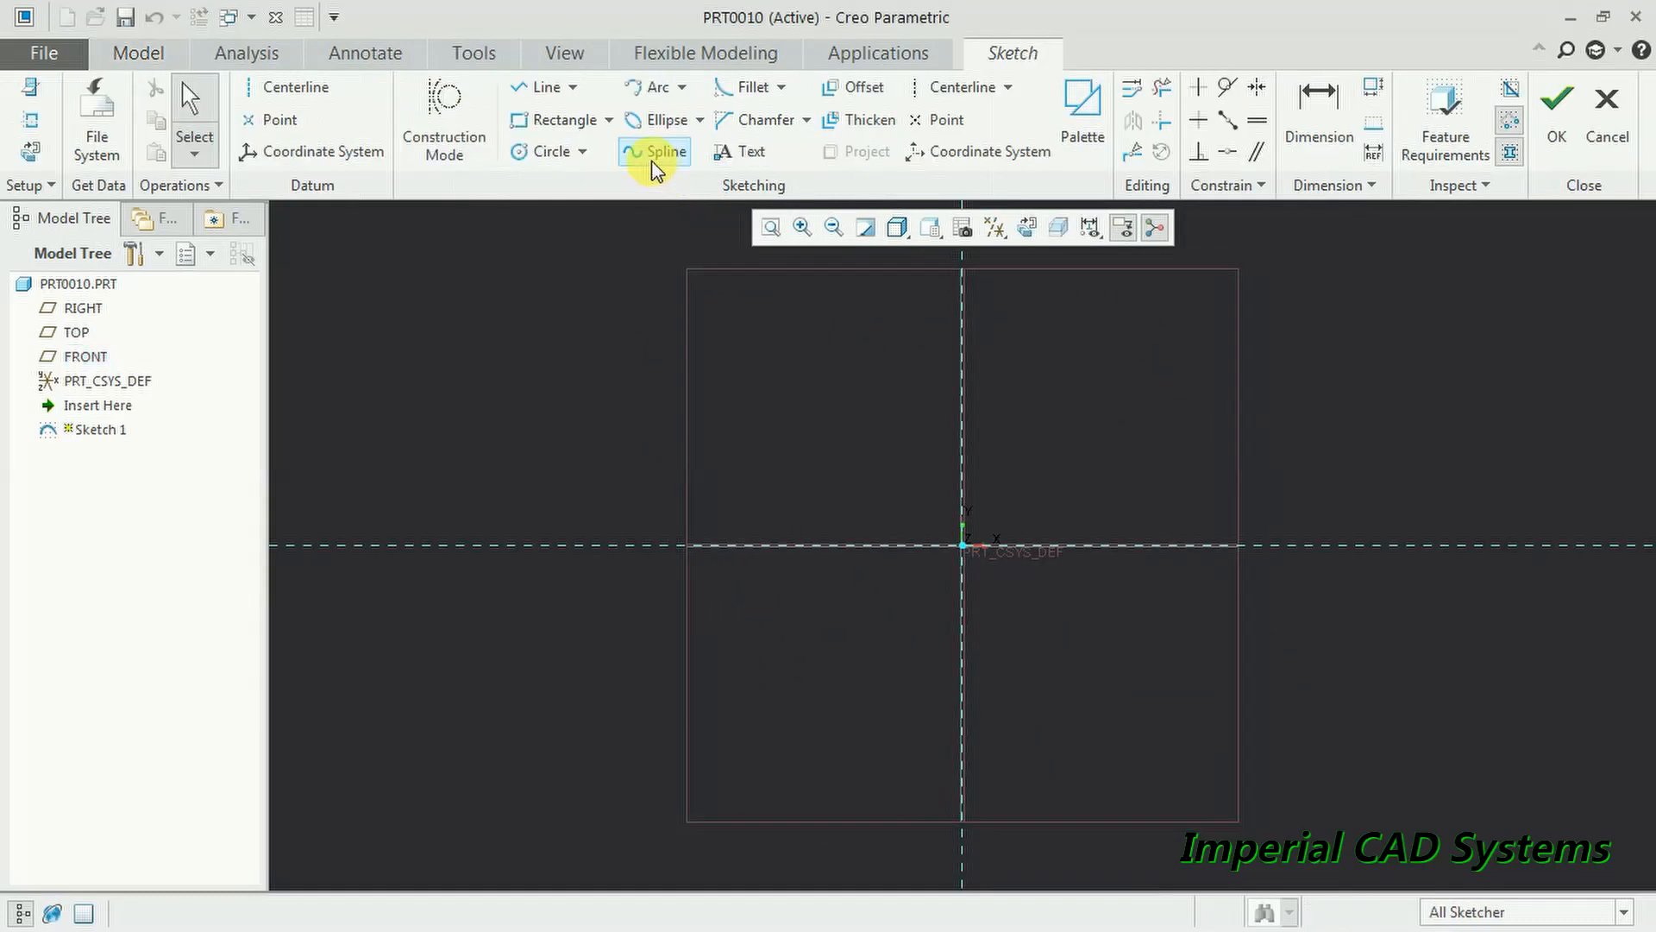
{"action": "left_click", "coordinate": [552, 119]}
{"action": "left_click", "coordinate": [691, 336]}
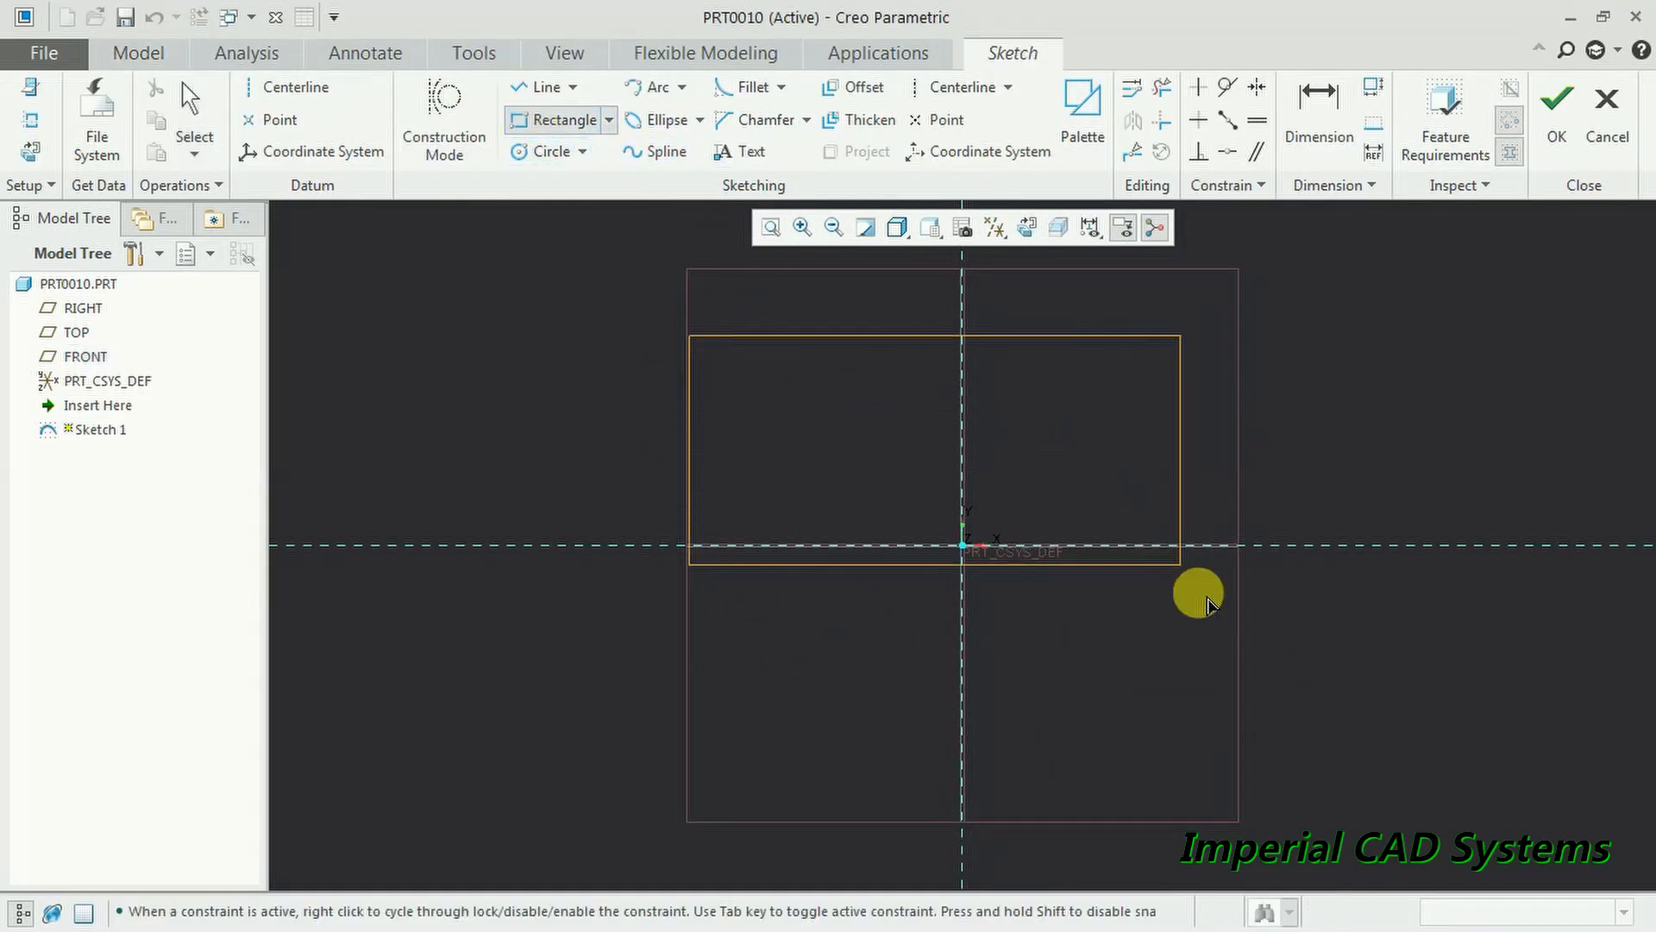
{"action": "left_click", "coordinate": [1241, 678]}
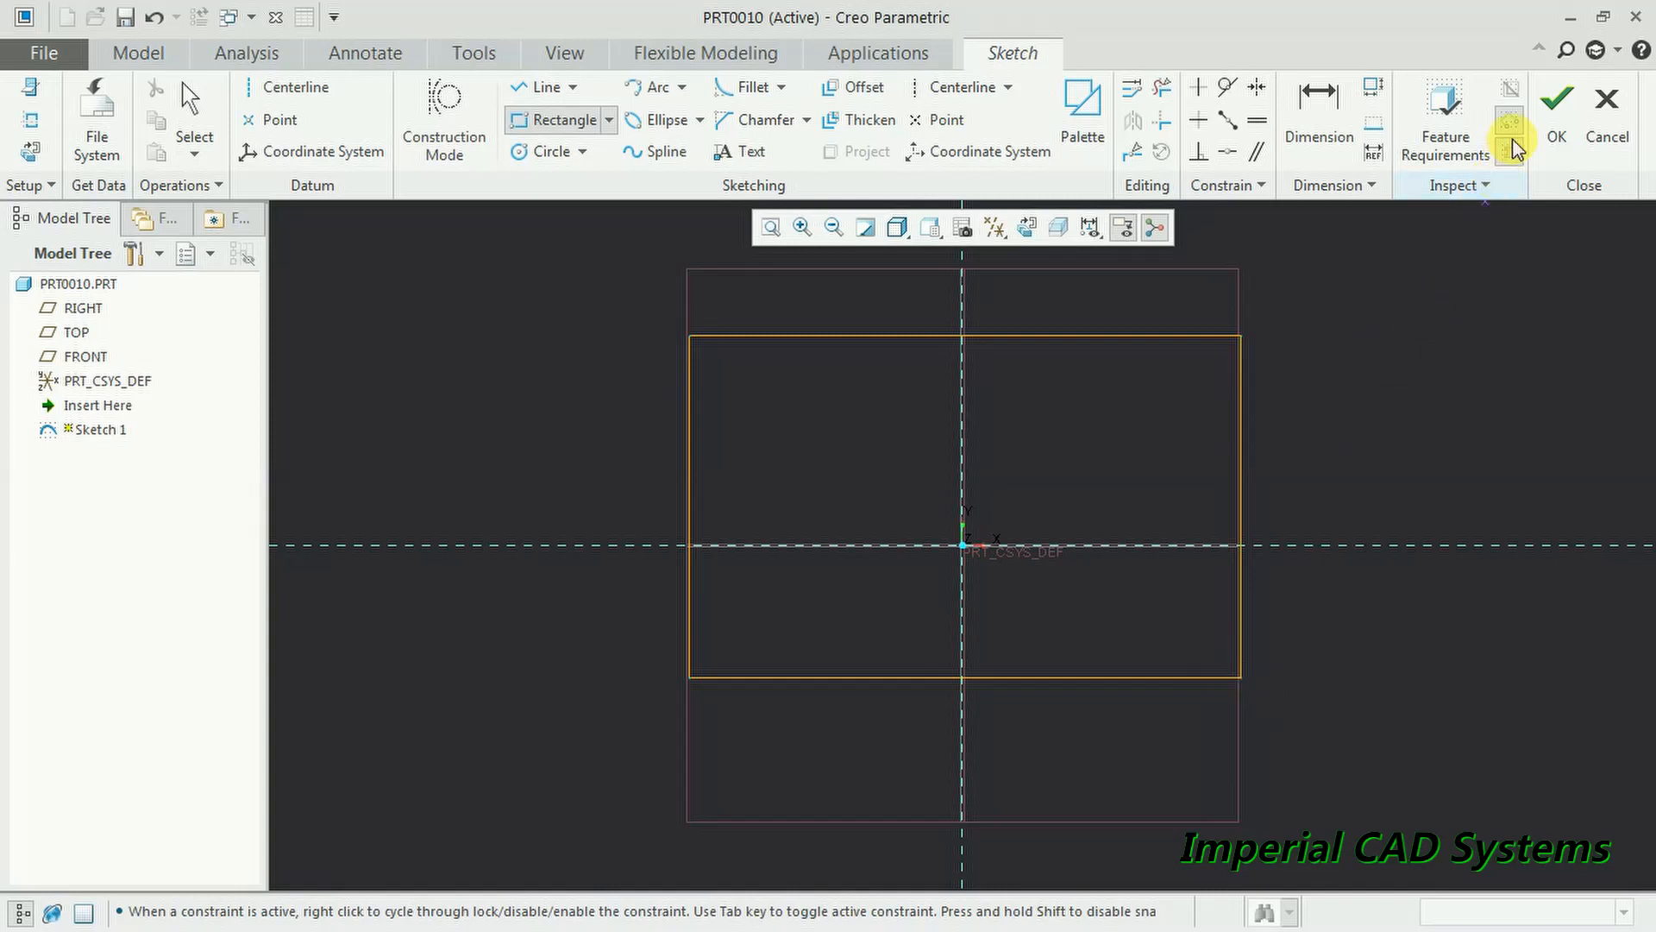
{"action": "left_click", "coordinate": [1555, 108]}
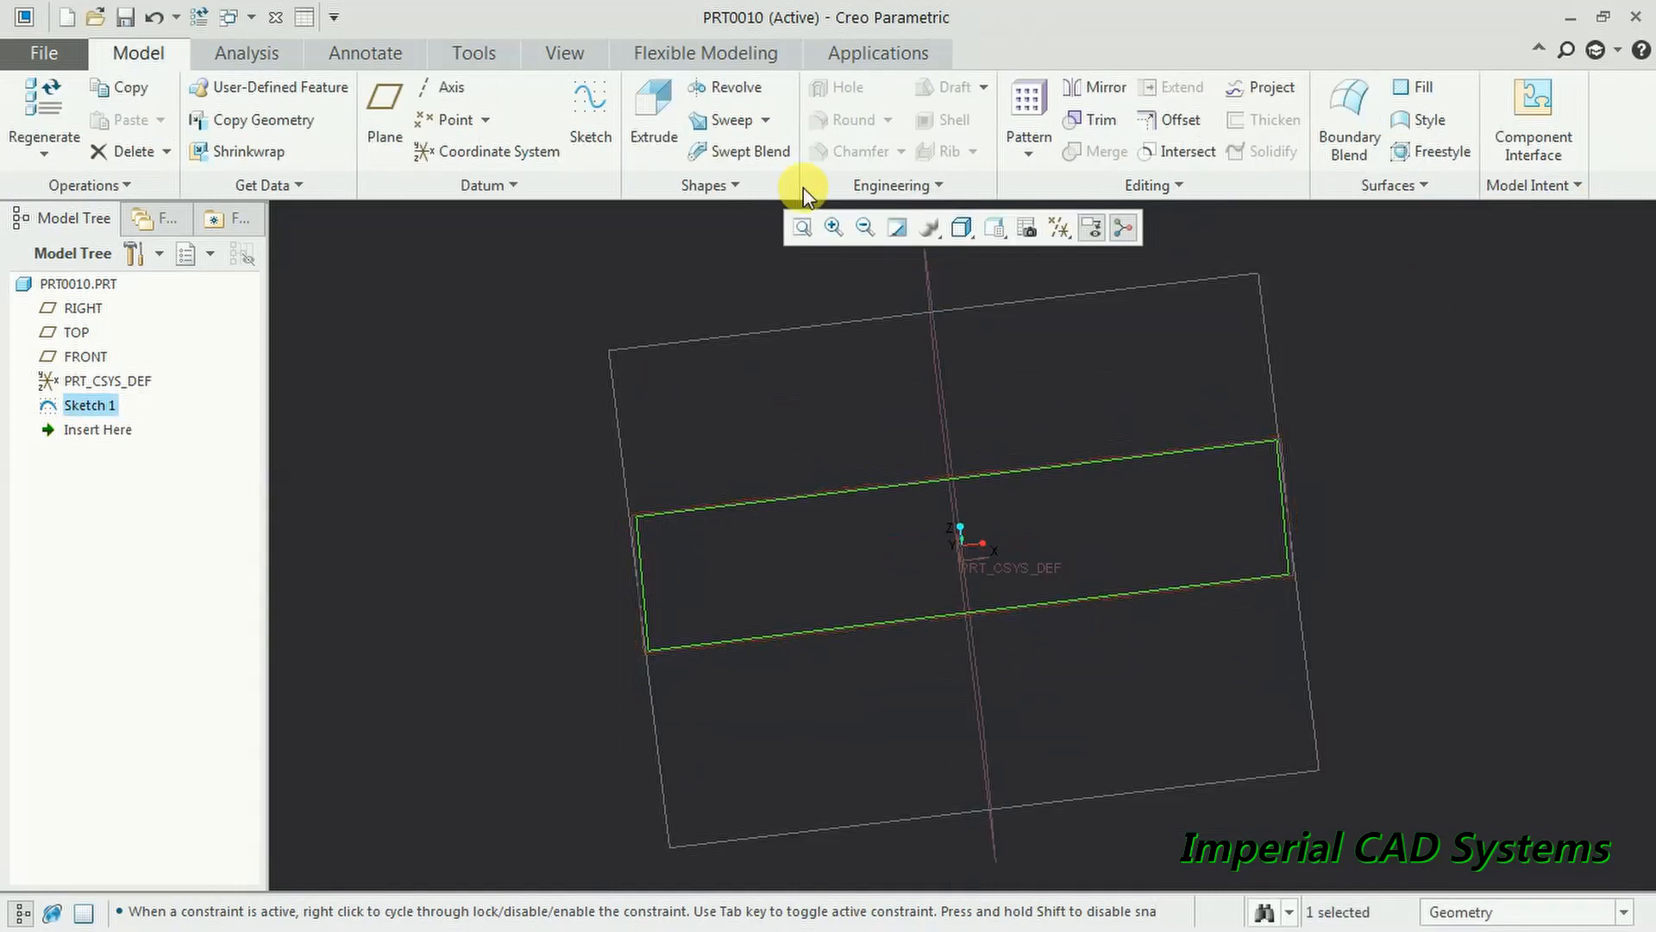
- Extrude the rectangle into a solid block 84.906 deep
{"action": "left_click", "coordinate": [654, 112]}
{"action": "left_click_drag", "start_coordinate": [933, 328], "coordinate": [950, 444]}
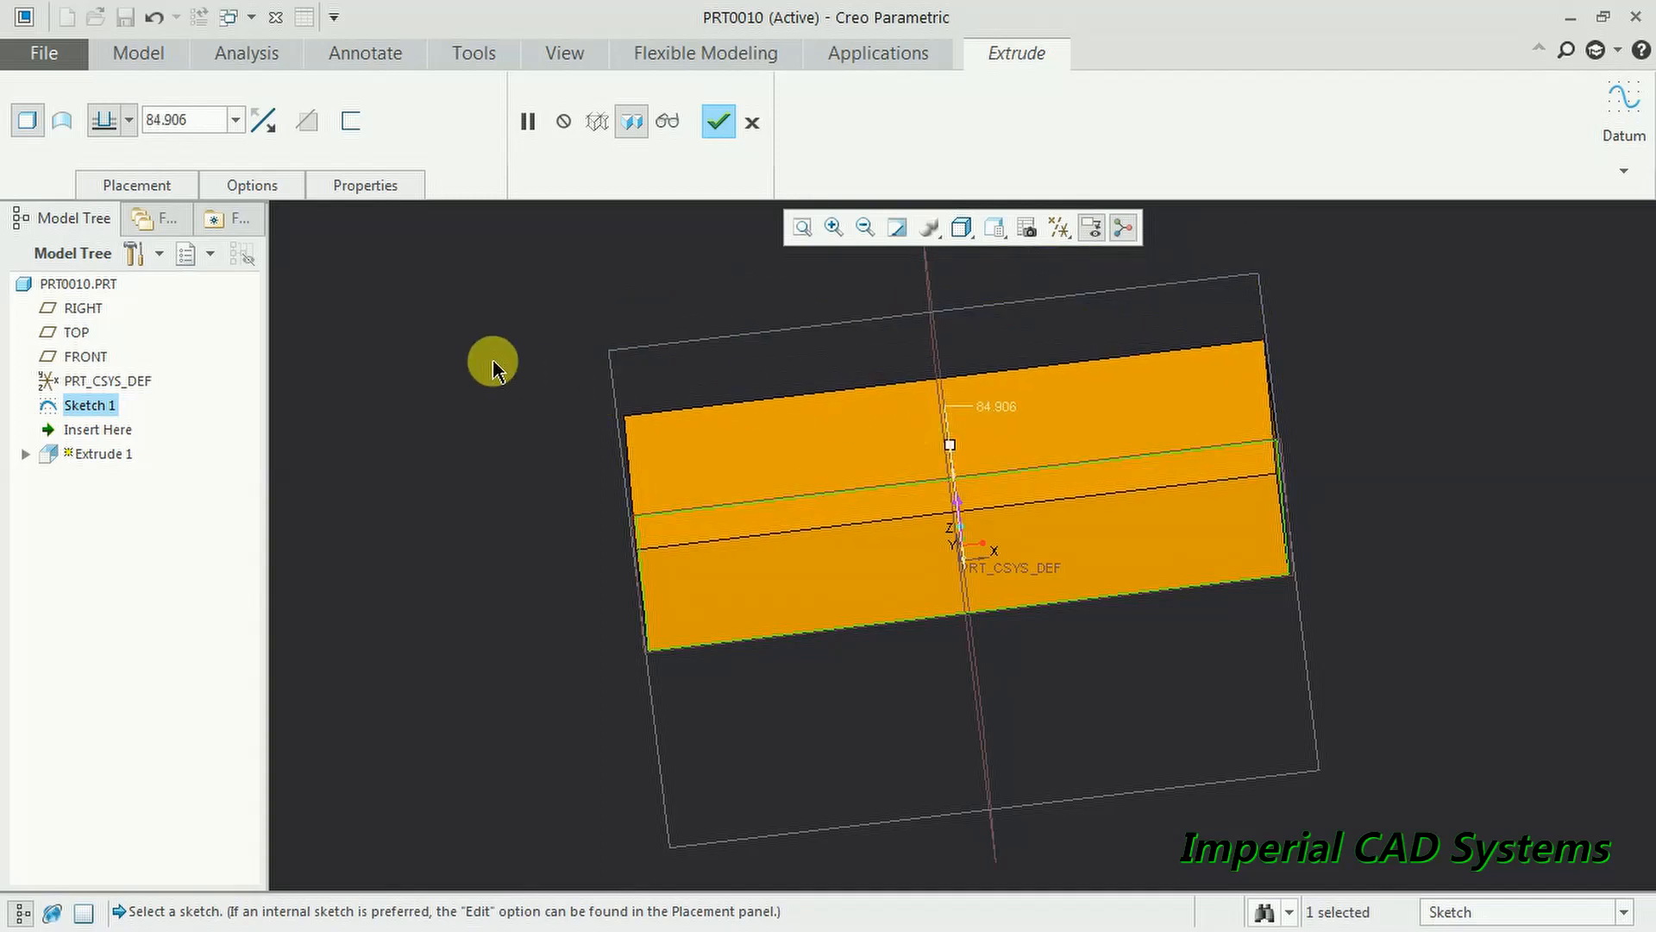
{"action": "left_click", "coordinate": [718, 120]}
{"action": "middle_click_drag", "start_coordinate": [943, 414], "coordinate": [521, 318]}
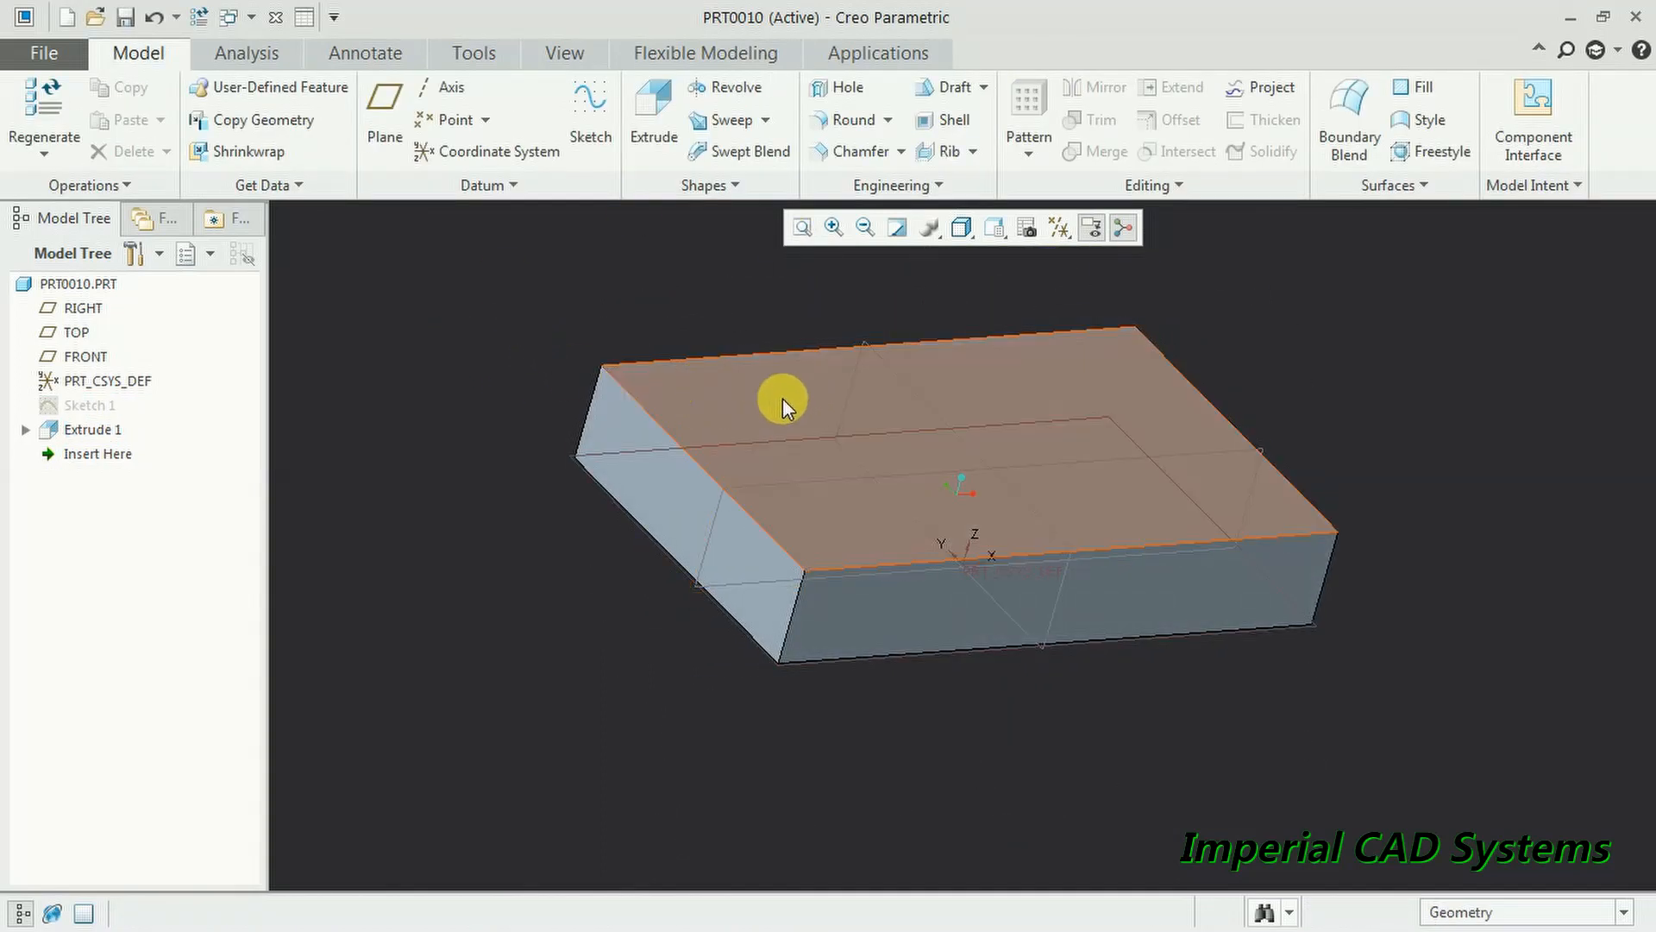
- Convert the solid to sheet metal using a Shell with 2.000 thickness
{"action": "left_click", "coordinate": [123, 188]}
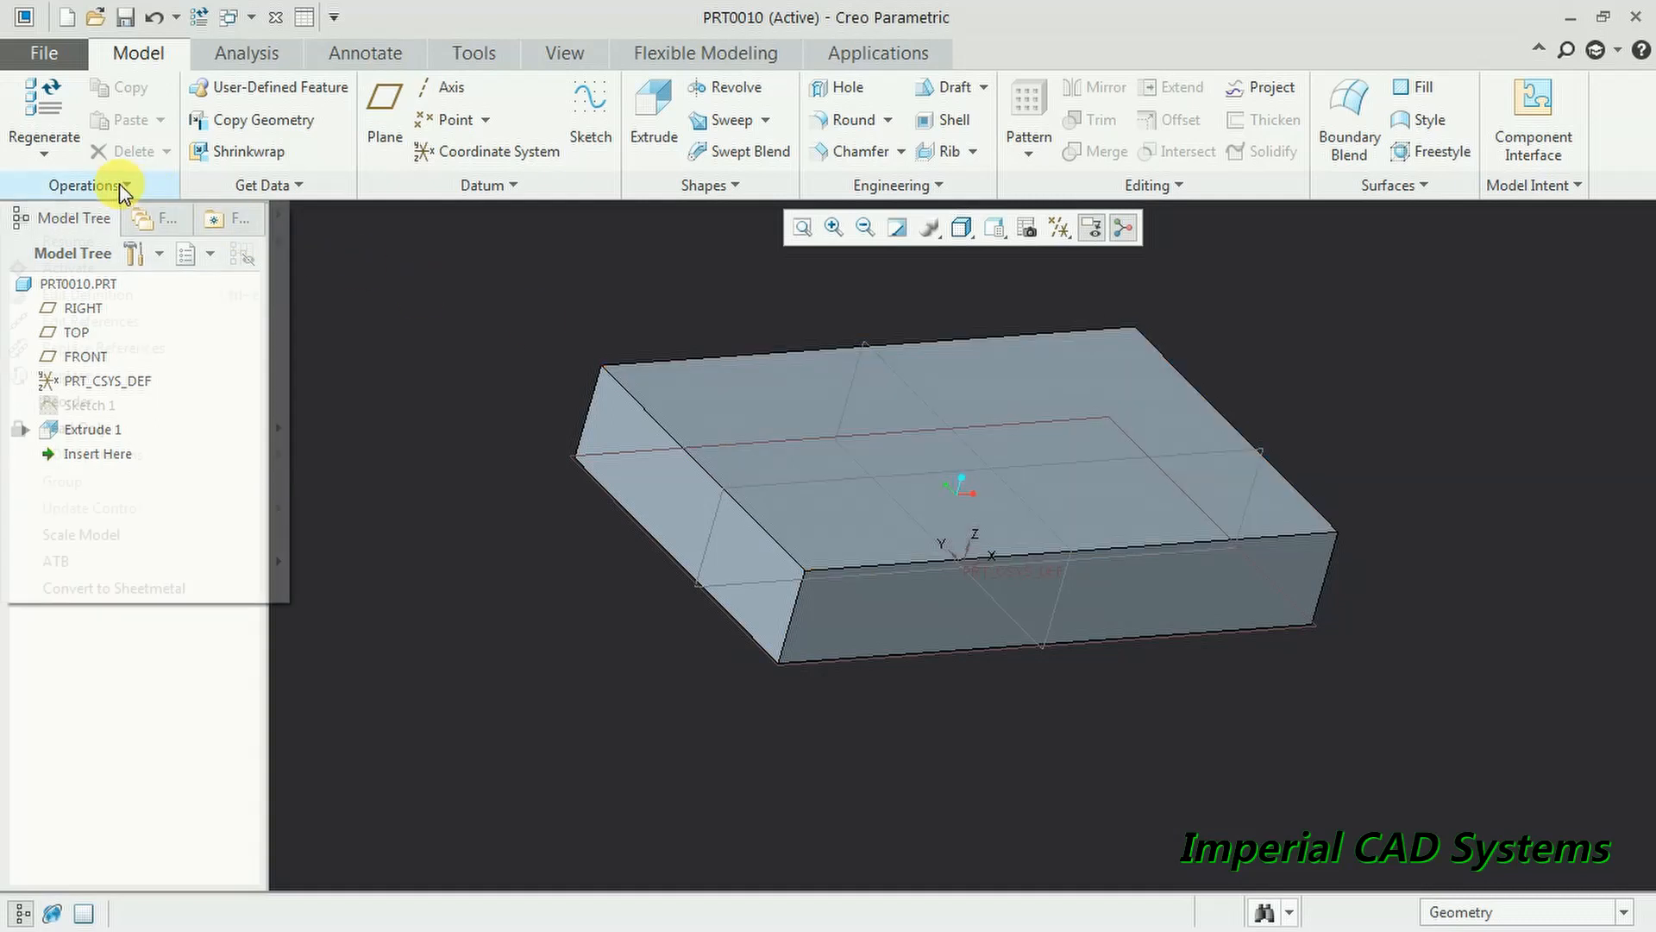
{"action": "left_click", "coordinate": [153, 590]}
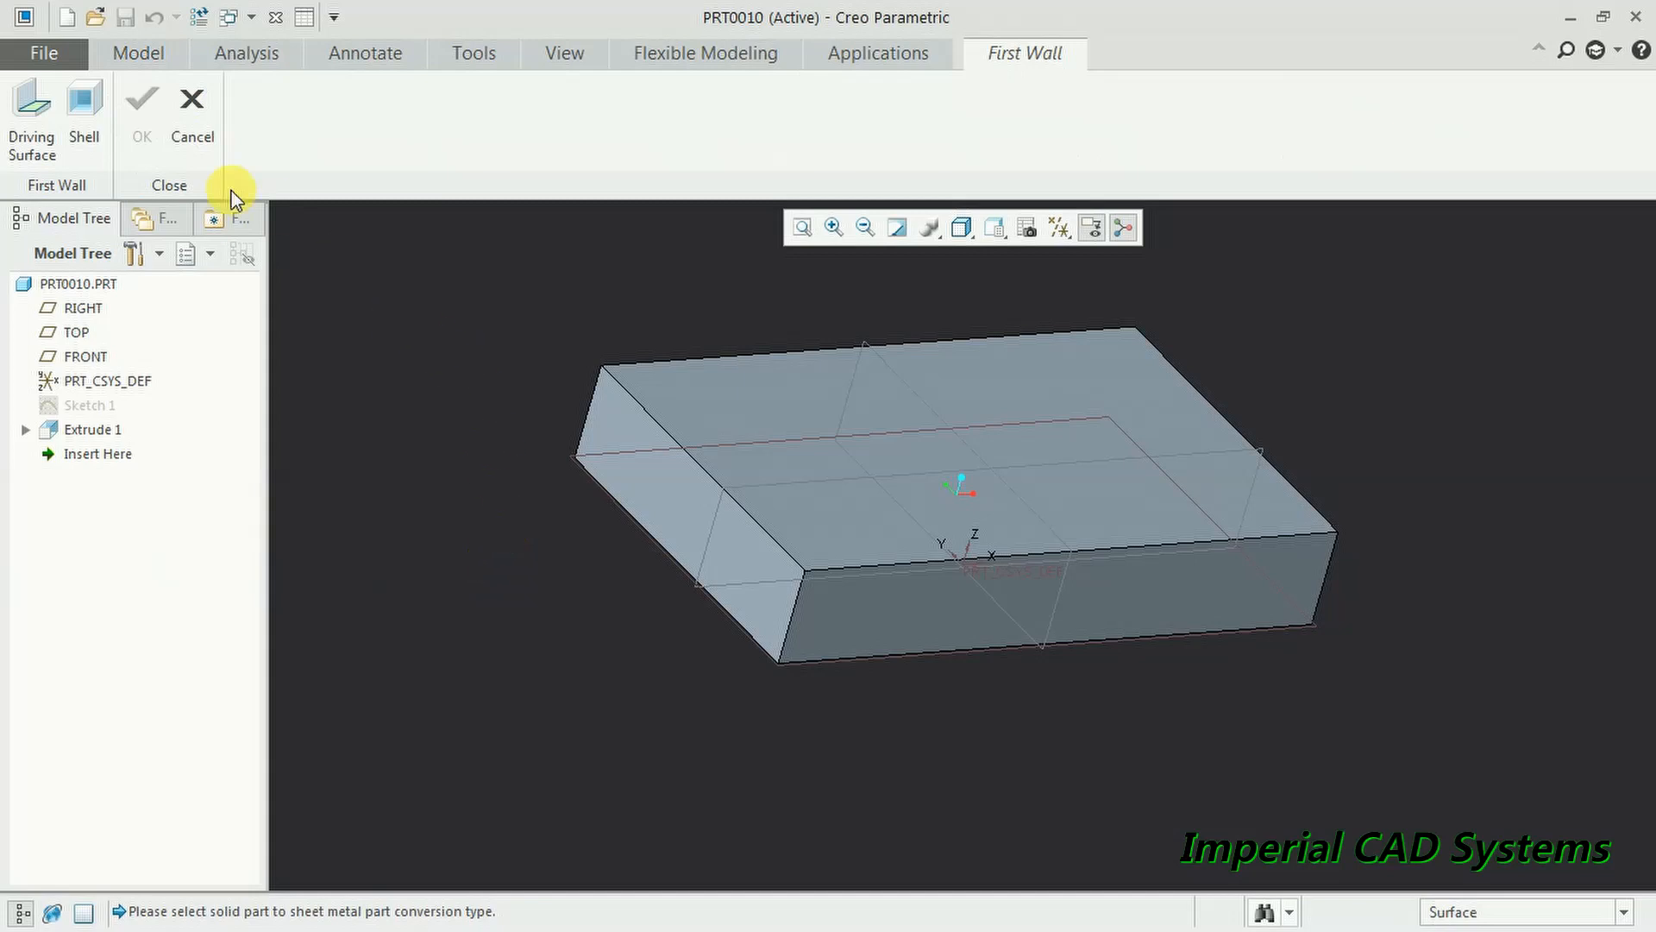
{"action": "left_click", "coordinate": [90, 107]}
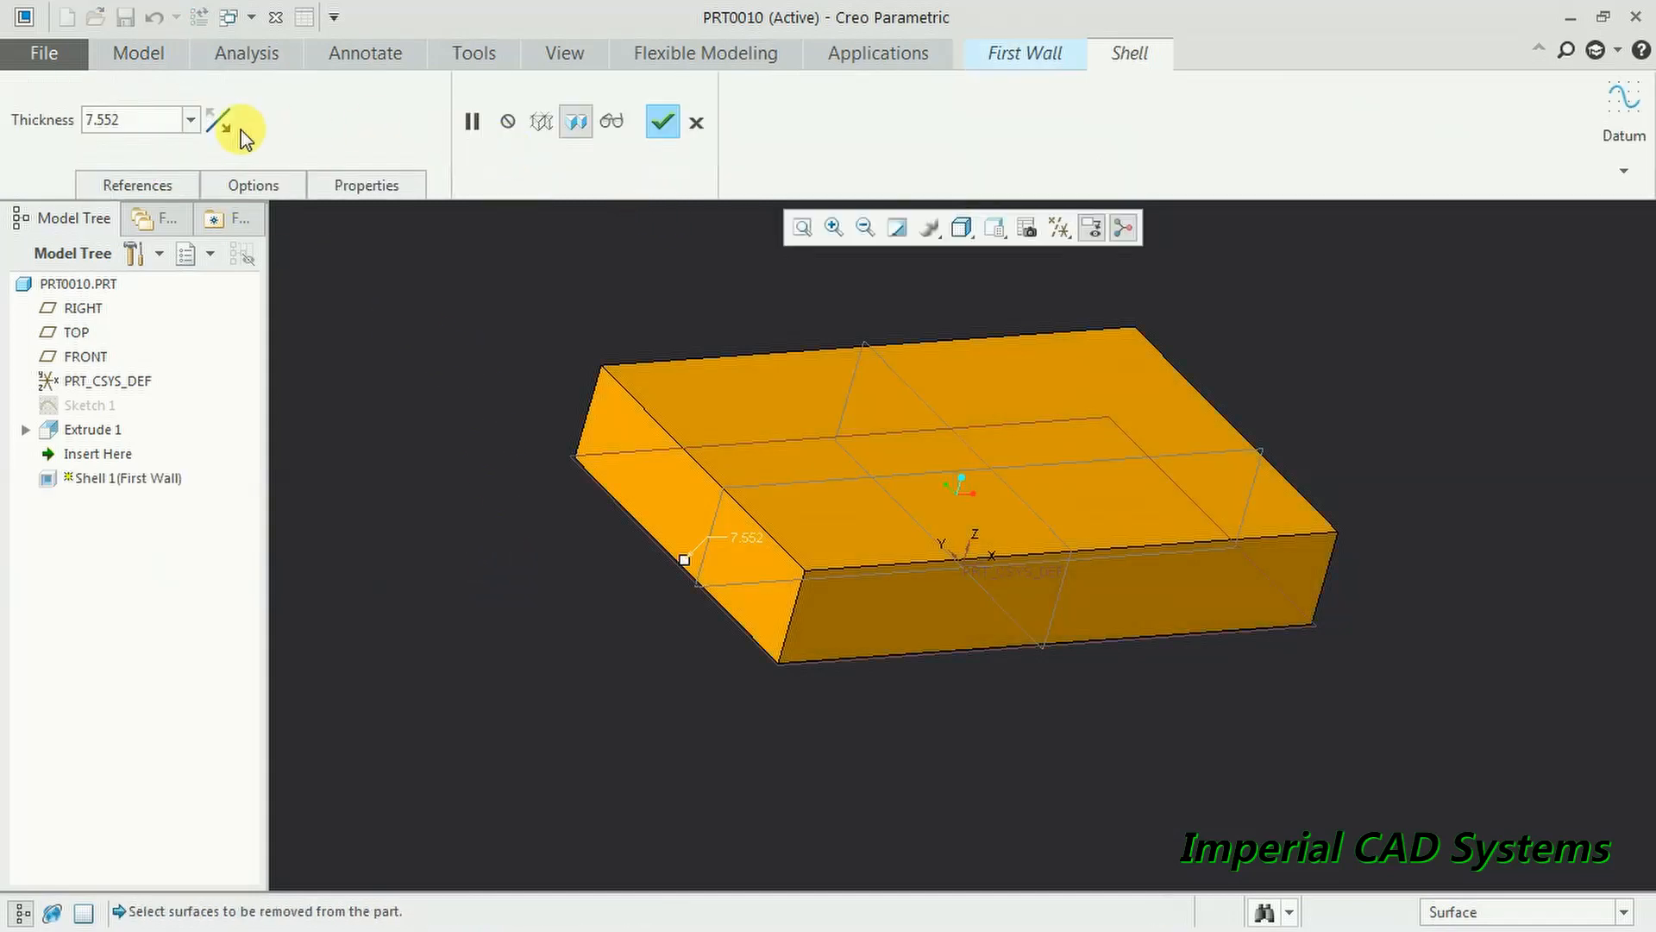
{"action": "type", "text": "2"}
{"action": "key", "text": "Return"}
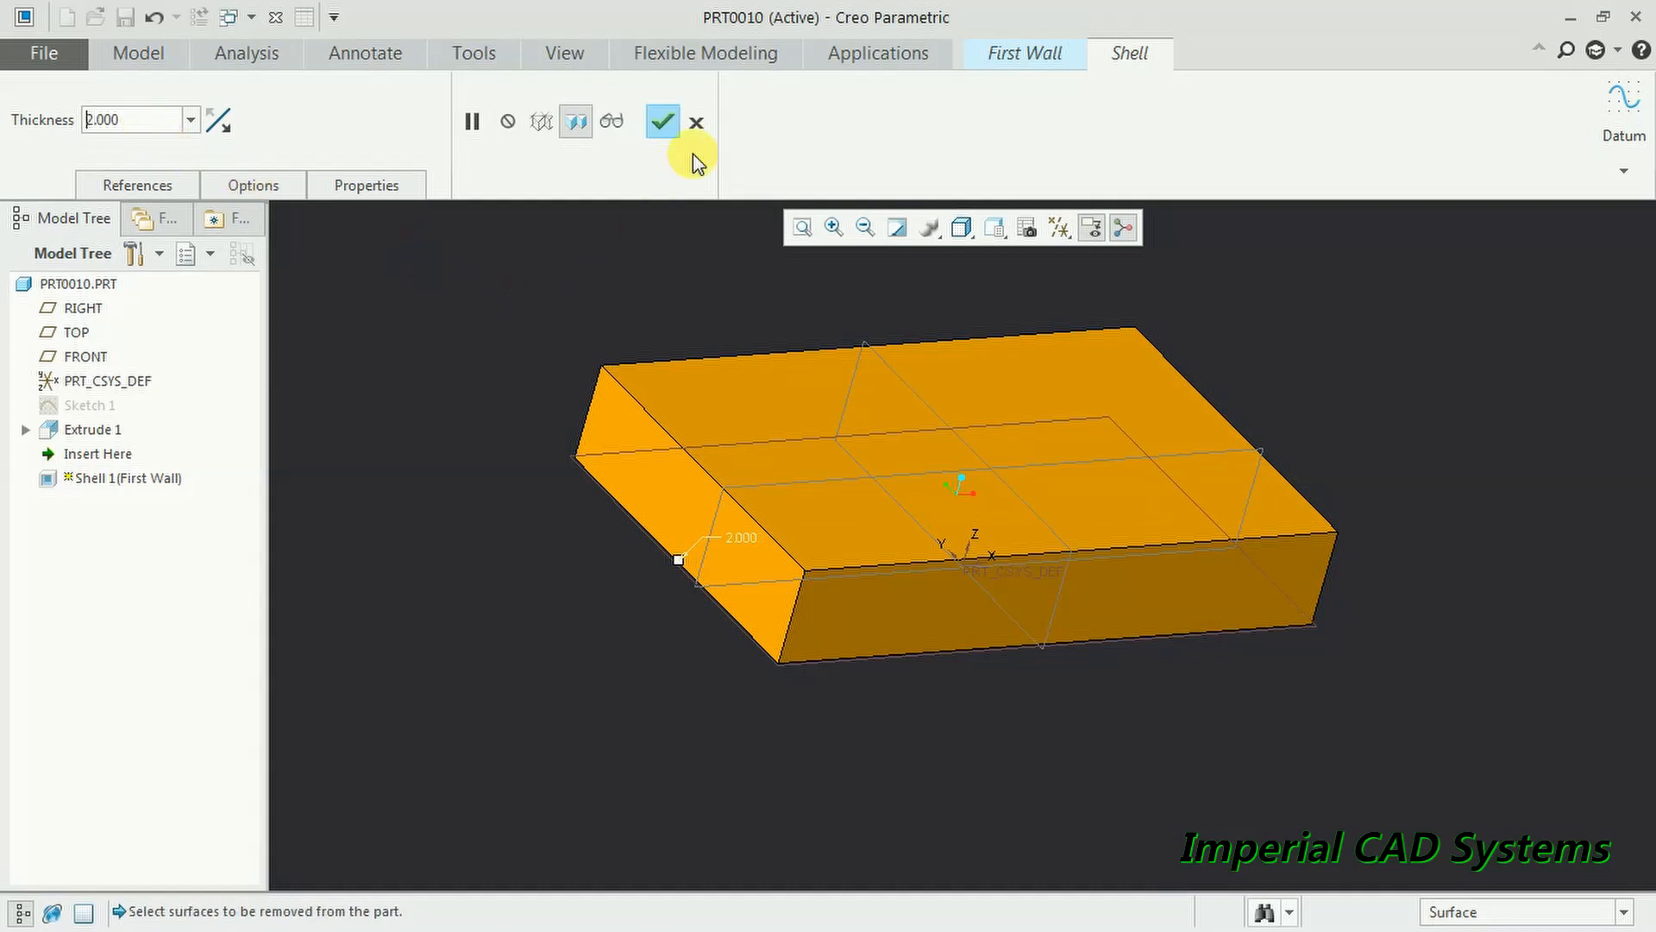
{"action": "left_click", "coordinate": [661, 122]}
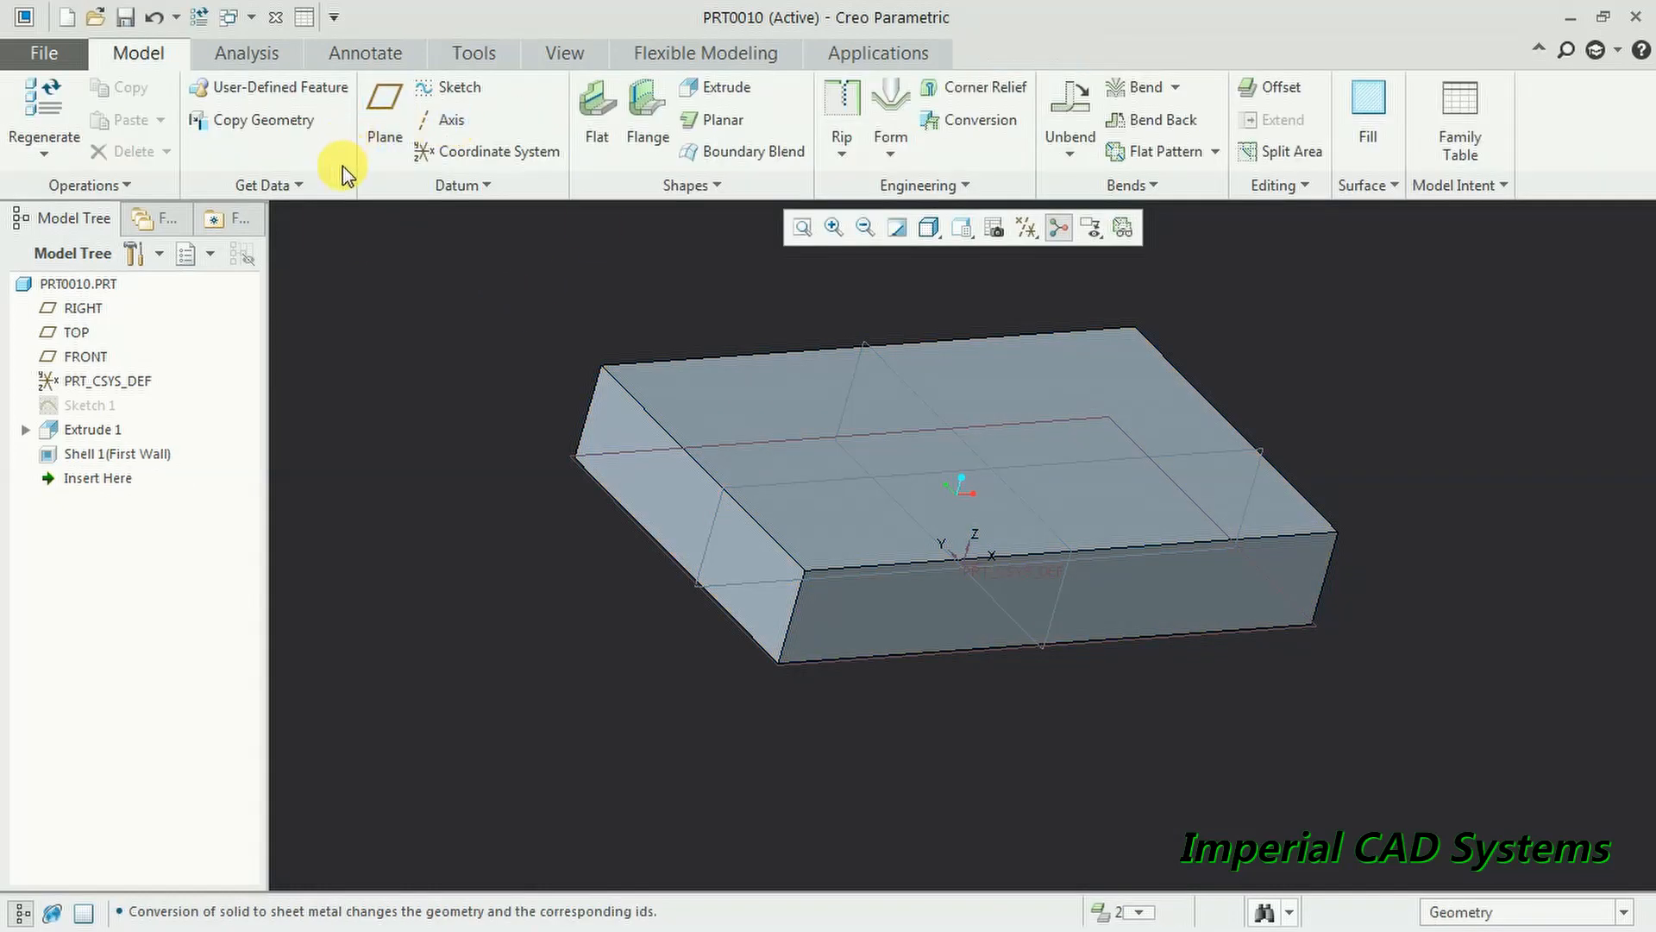
- Redefine Shell 1 to remove the top face, leaving an open box
{"action": "left_click", "coordinate": [191, 453]}
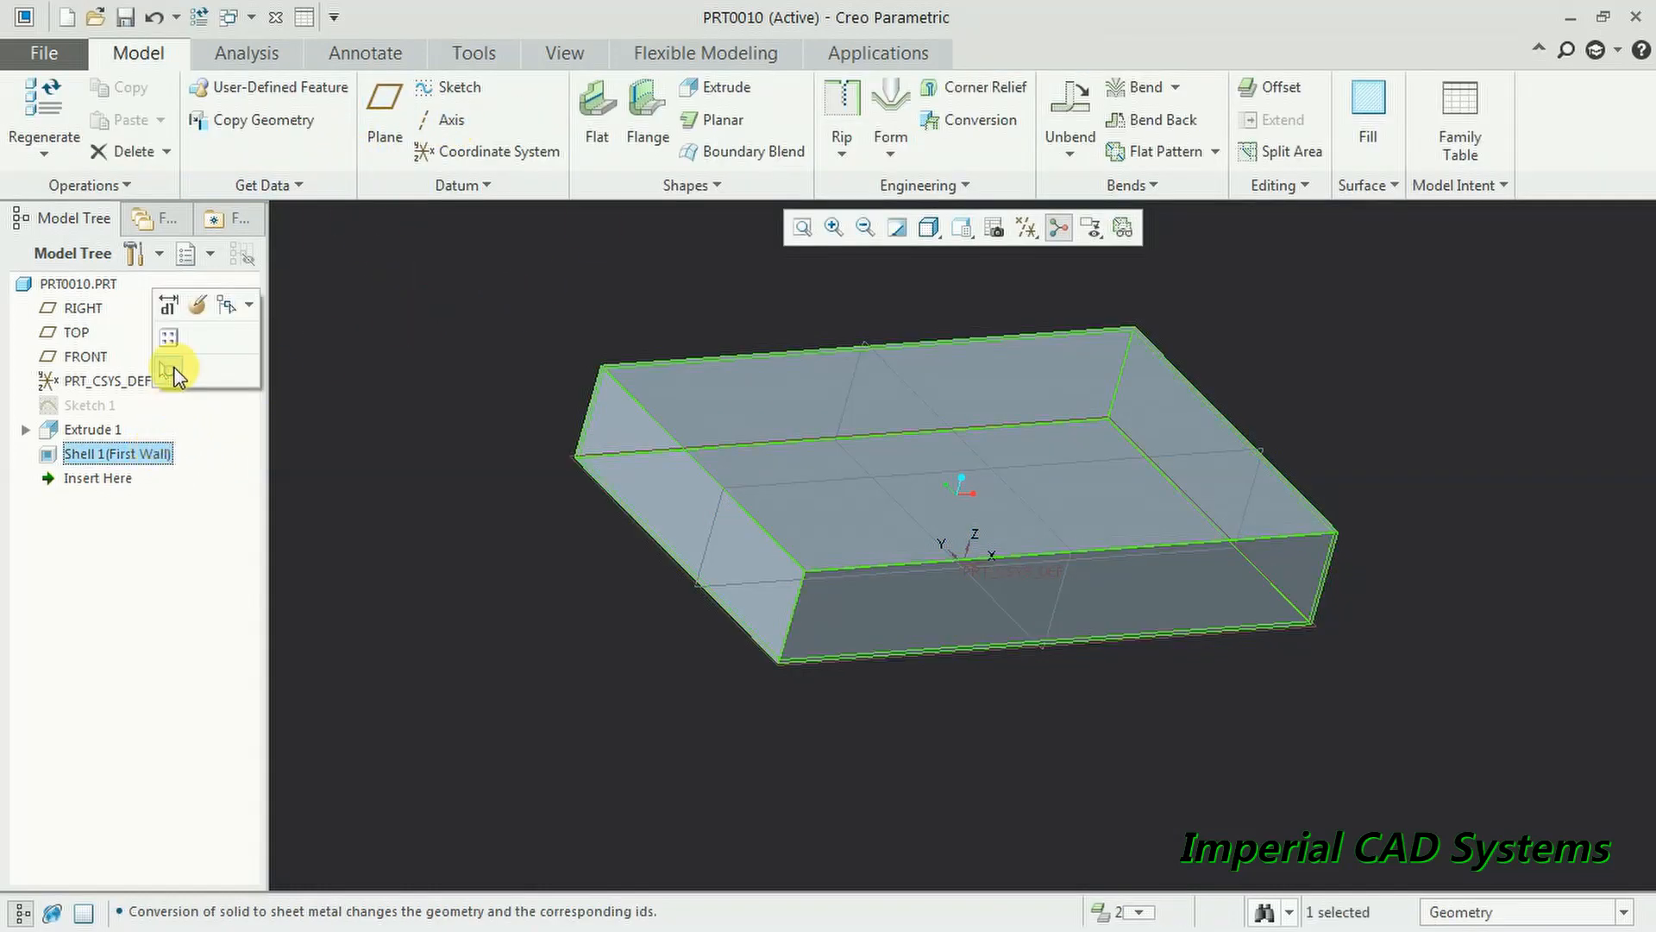
{"action": "left_click", "coordinate": [200, 316]}
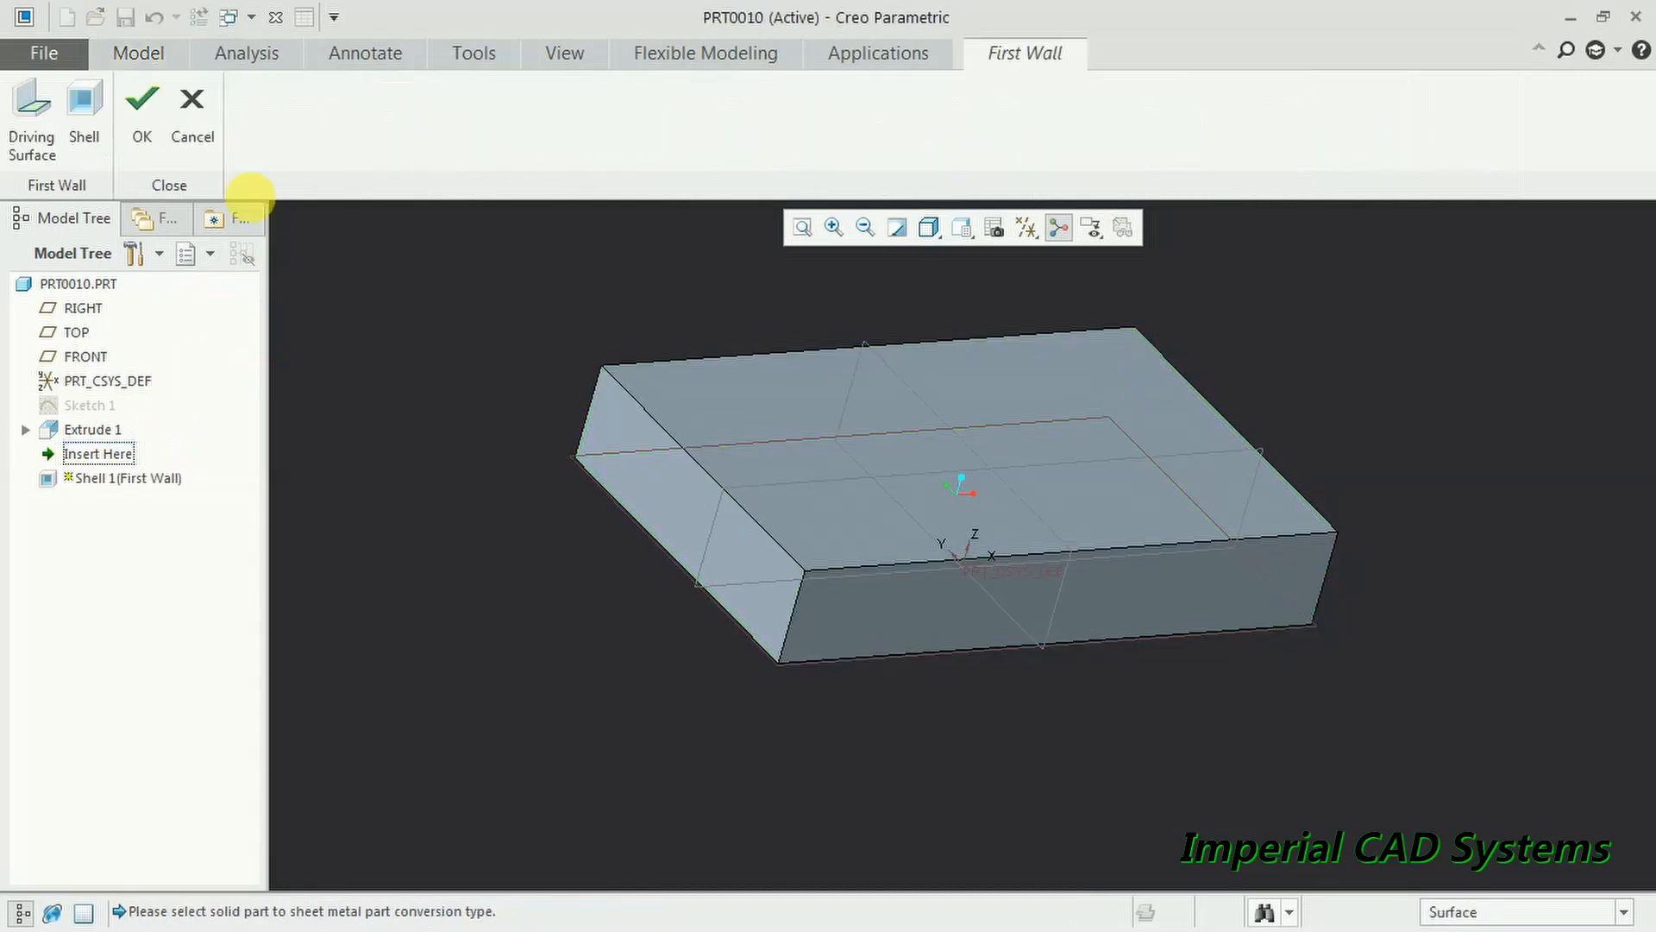
{"action": "left_click", "coordinate": [76, 113]}
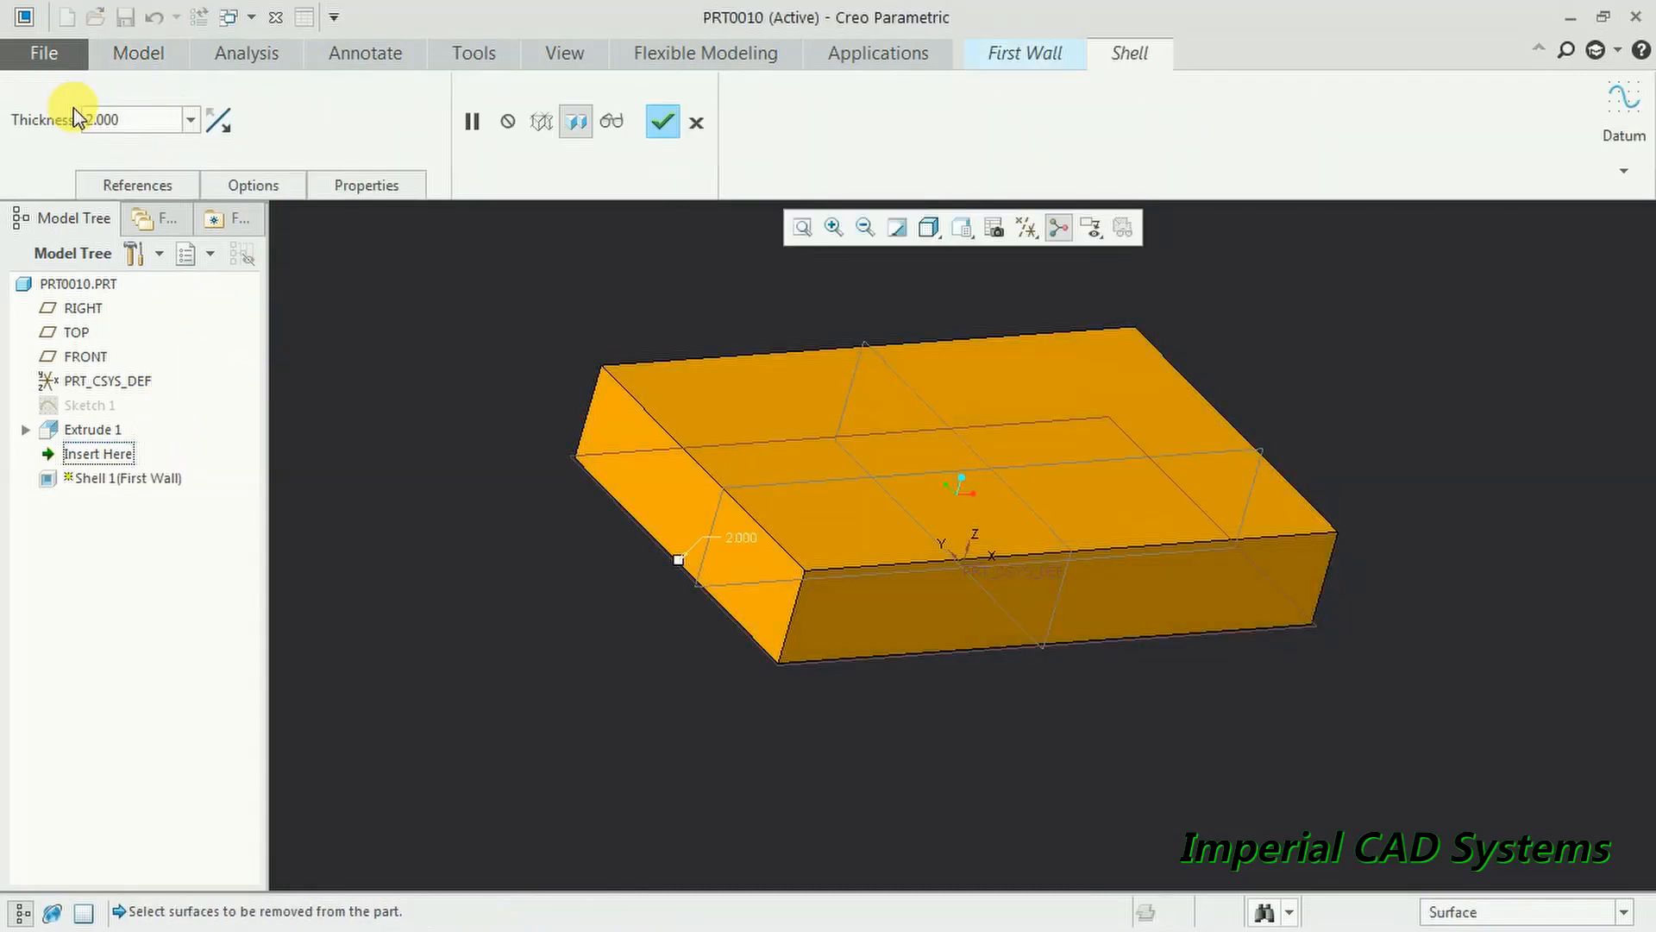
{"action": "left_click", "coordinate": [725, 397]}
{"action": "middle_click_drag", "start_coordinate": [725, 399], "coordinate": [799, 521]}
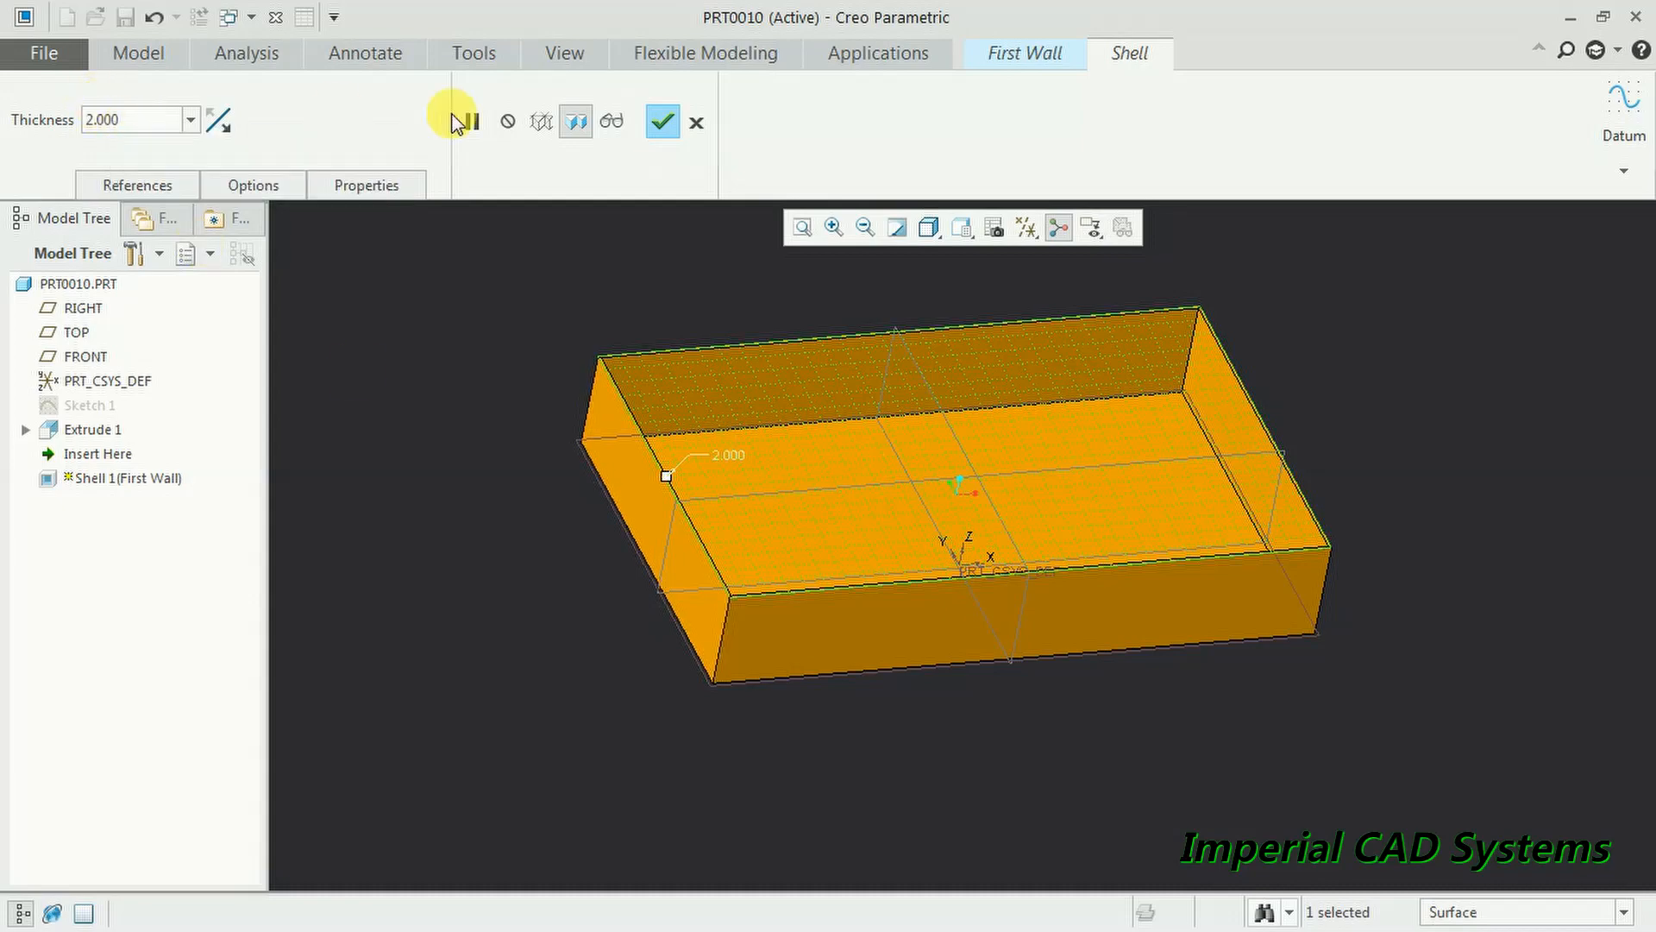
{"action": "left_click", "coordinate": [664, 127]}
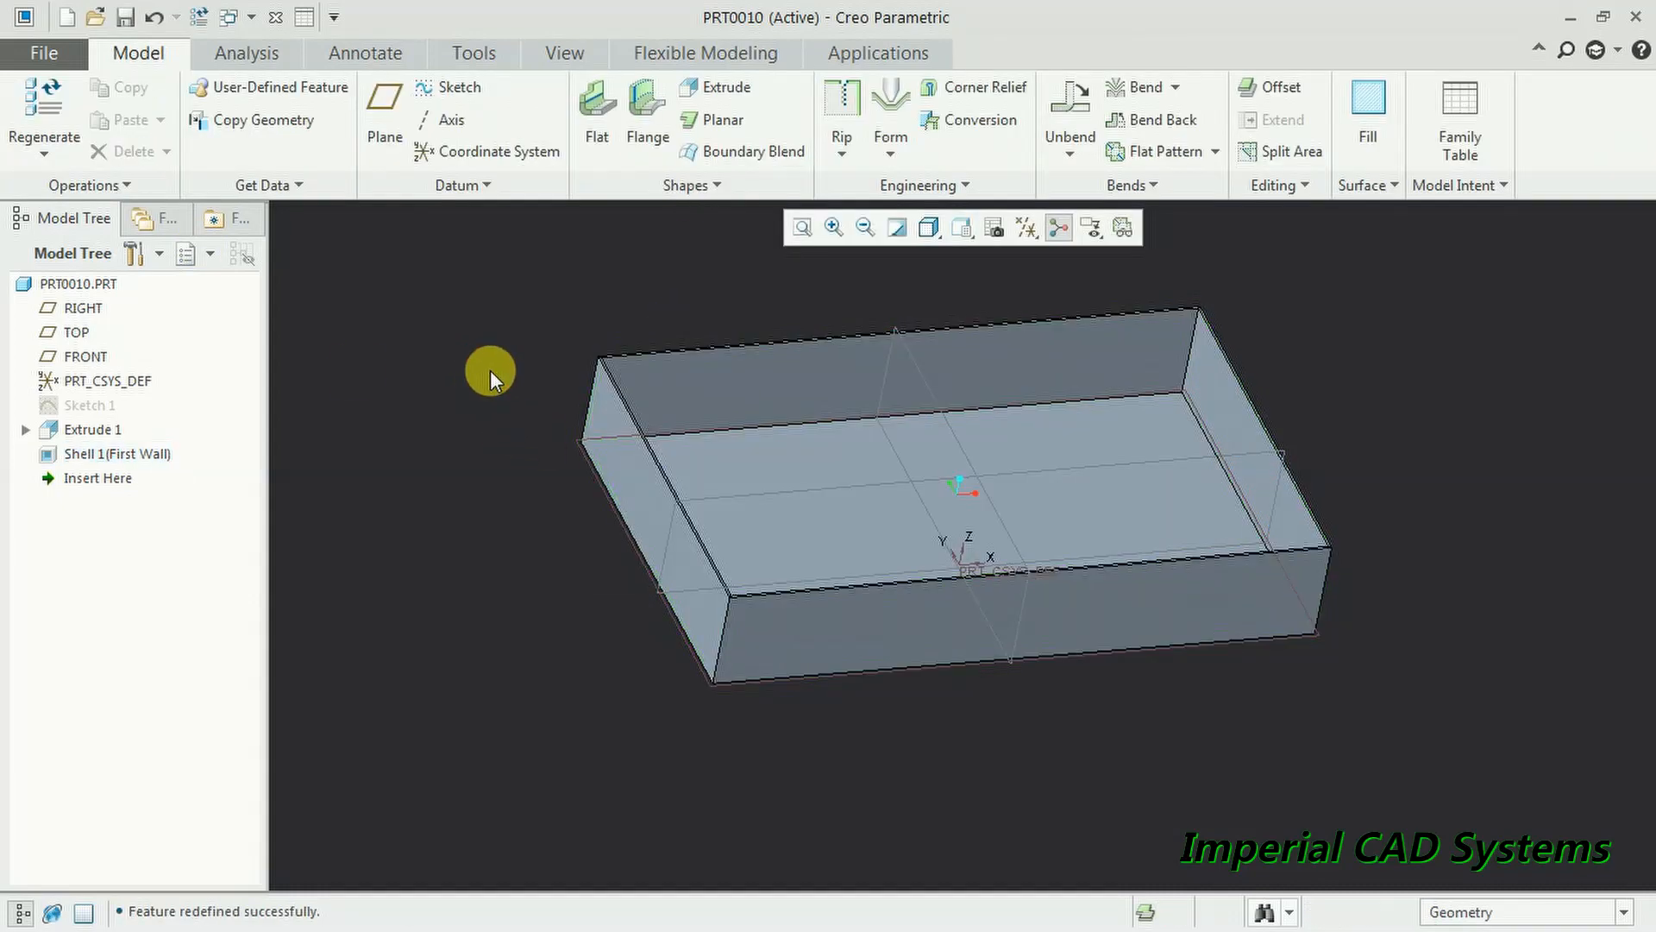
{"action": "scroll", "coordinate": [493, 364], "scroll_direction": "up", "scroll_amount": 2}
{"action": "scroll", "coordinate": [520, 348], "scroll_direction": "down", "scroll_amount": 3}
- Add a flipped flat wall on the box's left top edge, accepting the regeneration failure
{"action": "middle_click_drag", "start_coordinate": [636, 381], "coordinate": [766, 403]}
{"action": "scroll", "coordinate": [797, 343], "scroll_direction": "up", "scroll_amount": 2}
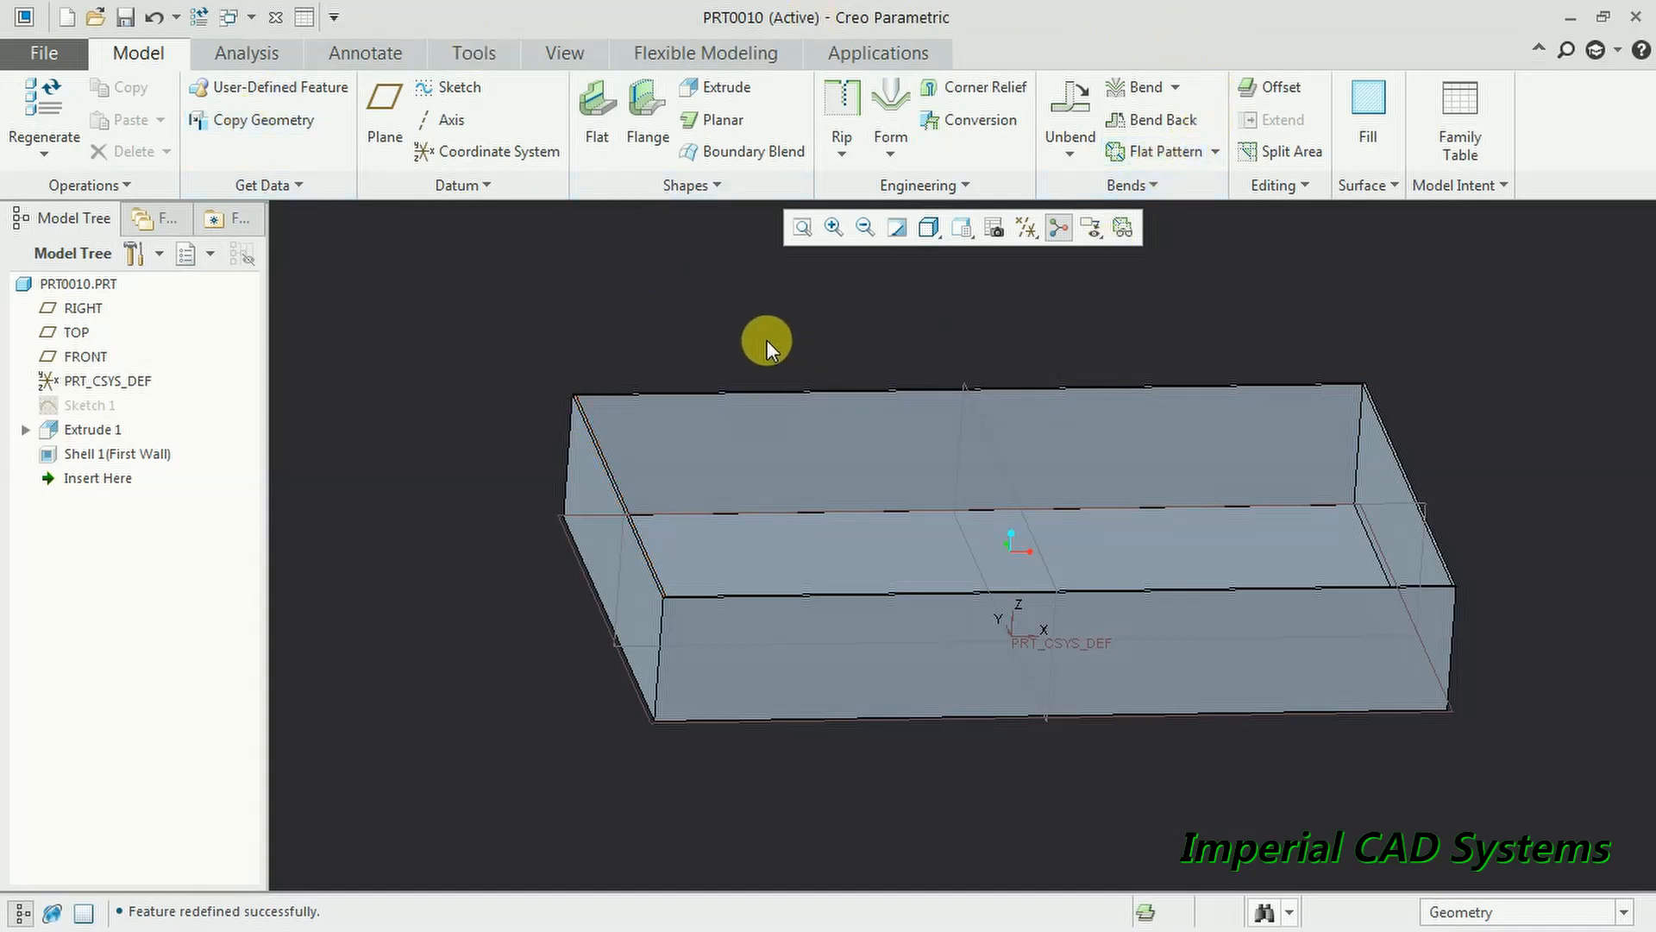
{"action": "middle_click_drag", "start_coordinate": [764, 495], "coordinate": [653, 362]}
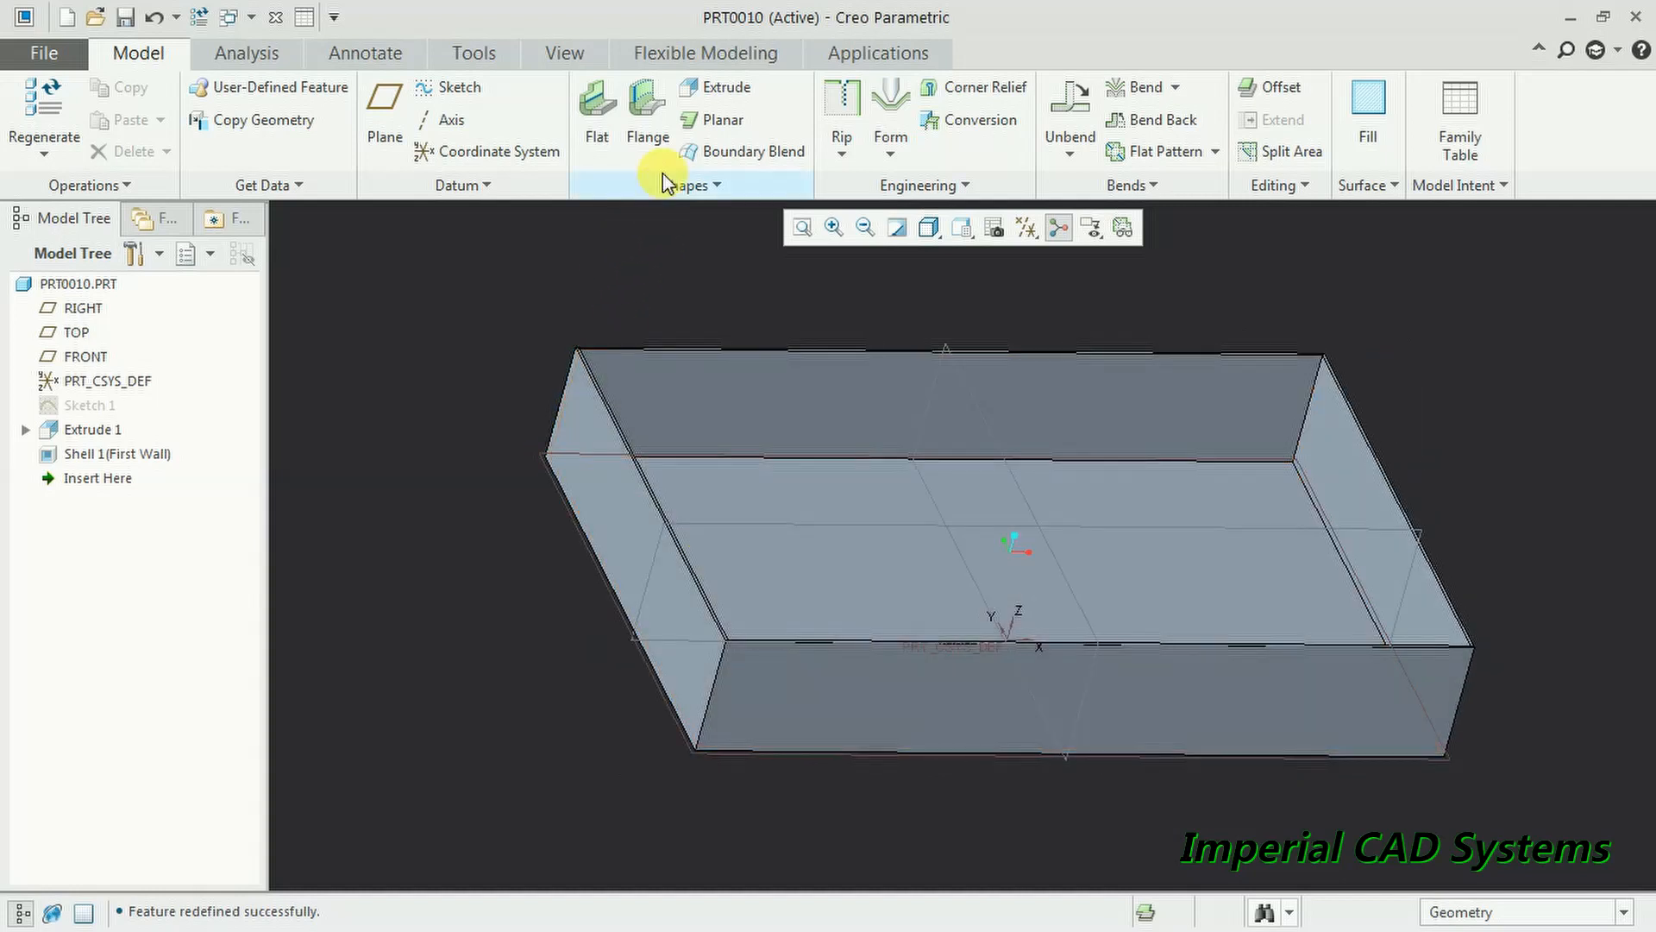
{"action": "left_click", "coordinate": [601, 112]}
{"action": "left_click", "coordinate": [611, 406]}
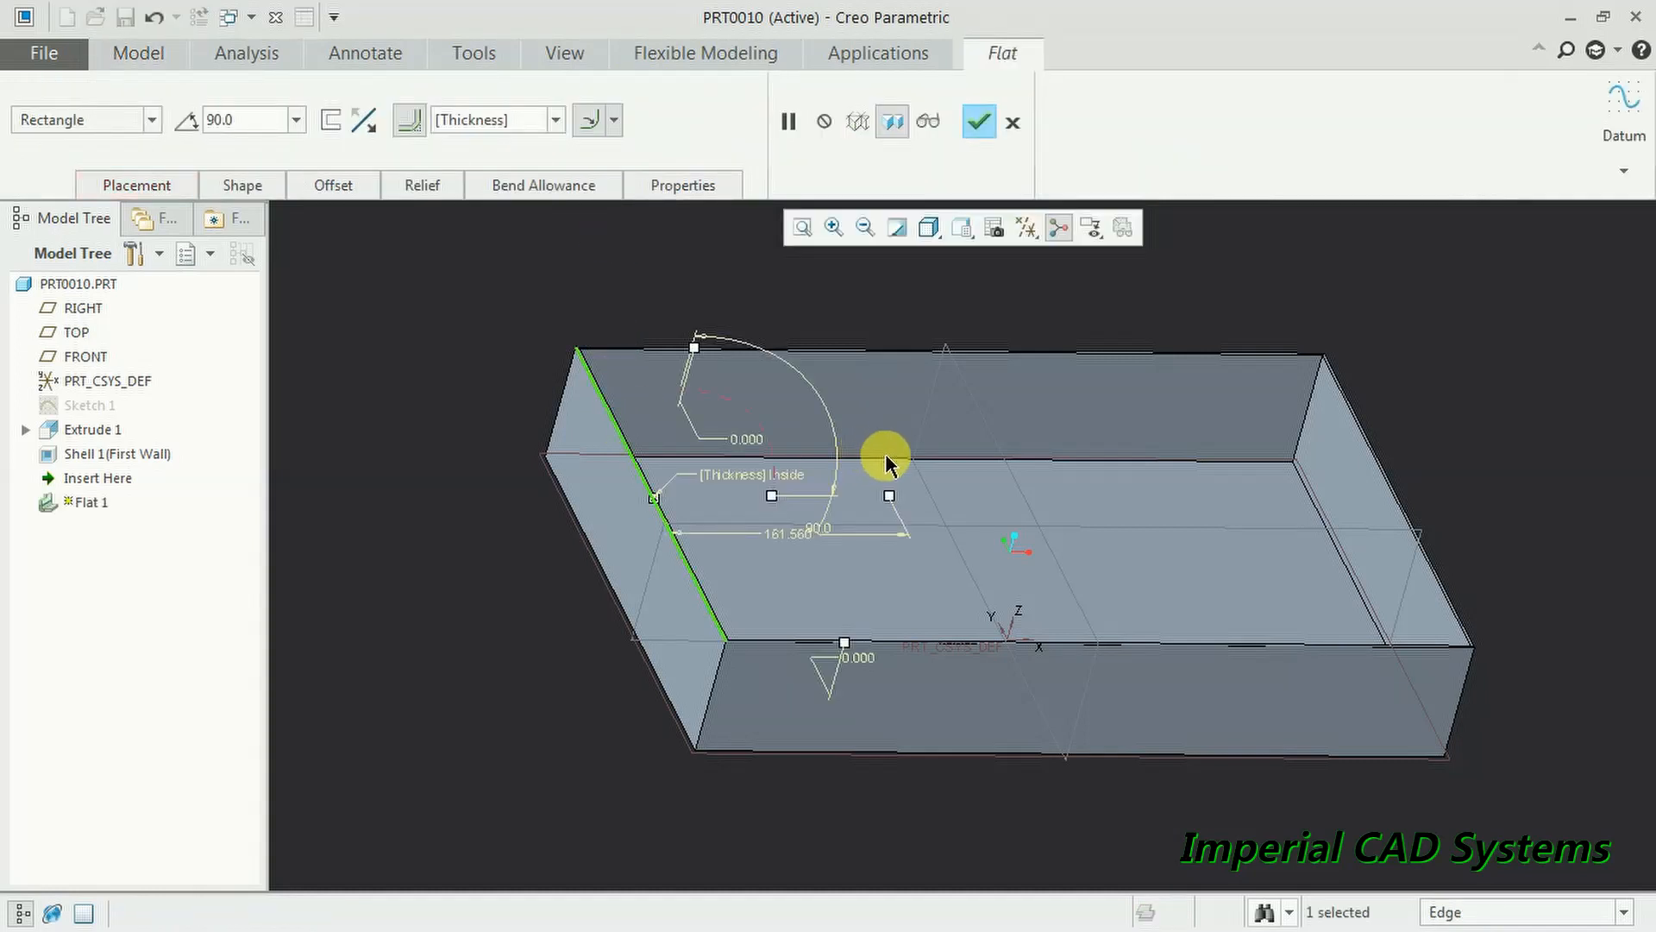
{"action": "left_click", "coordinate": [362, 121]}
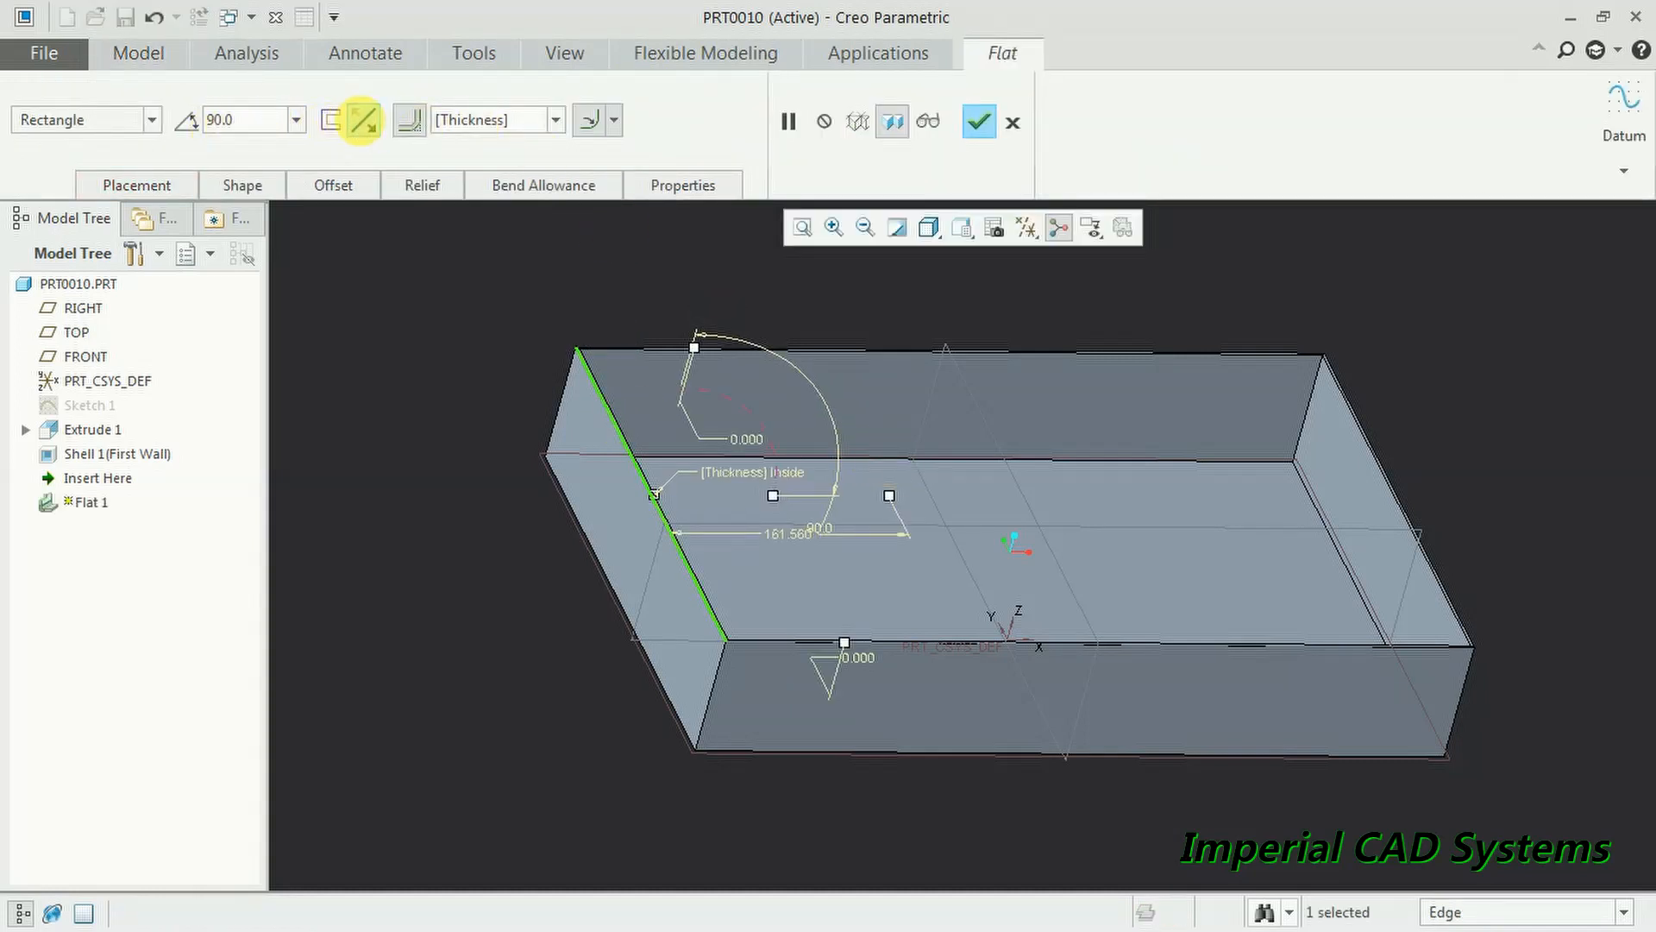
{"action": "middle_click_drag", "start_coordinate": [932, 522], "coordinate": [784, 485]}
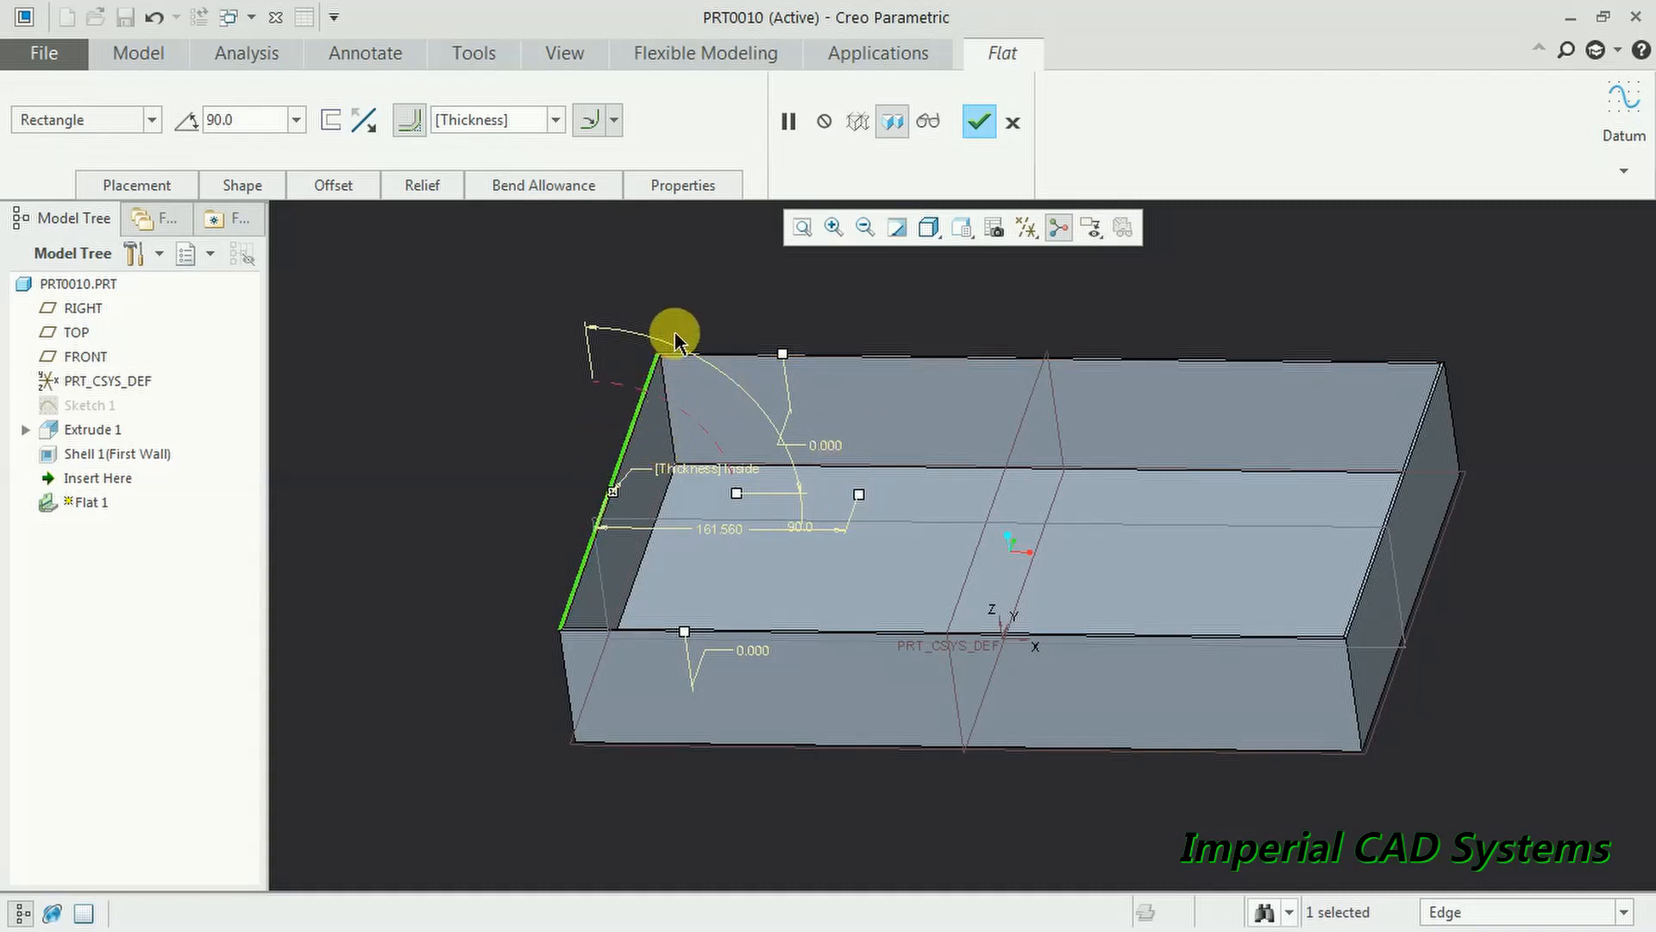
{"action": "left_click", "coordinate": [980, 126]}
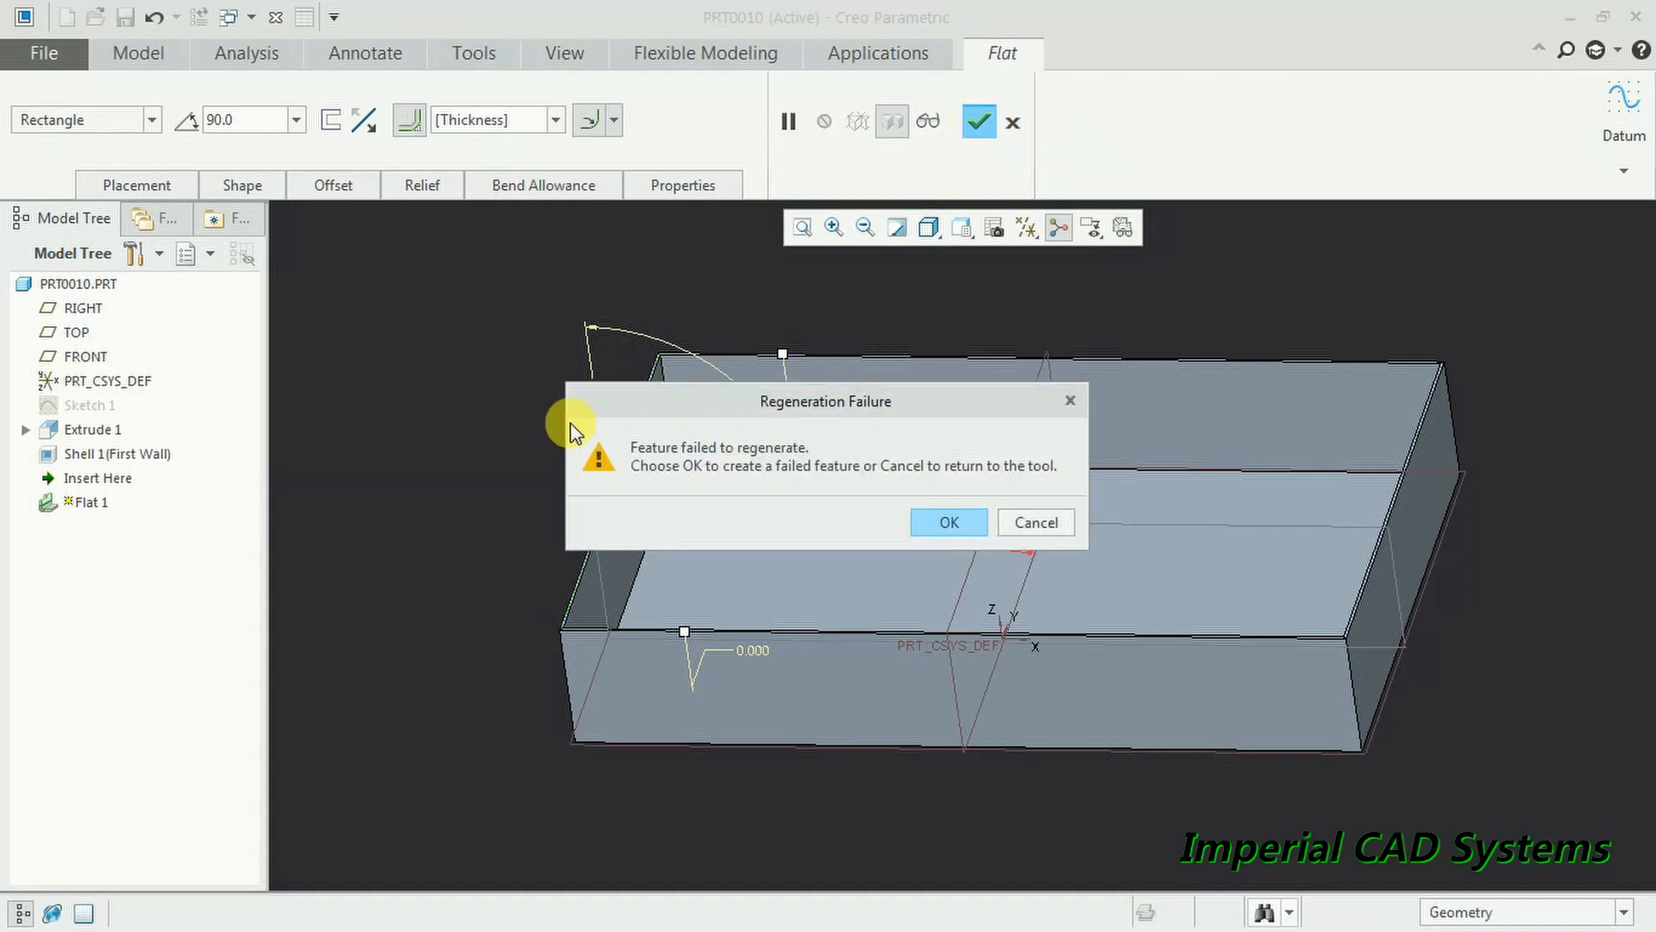
{"action": "left_click", "coordinate": [946, 524]}
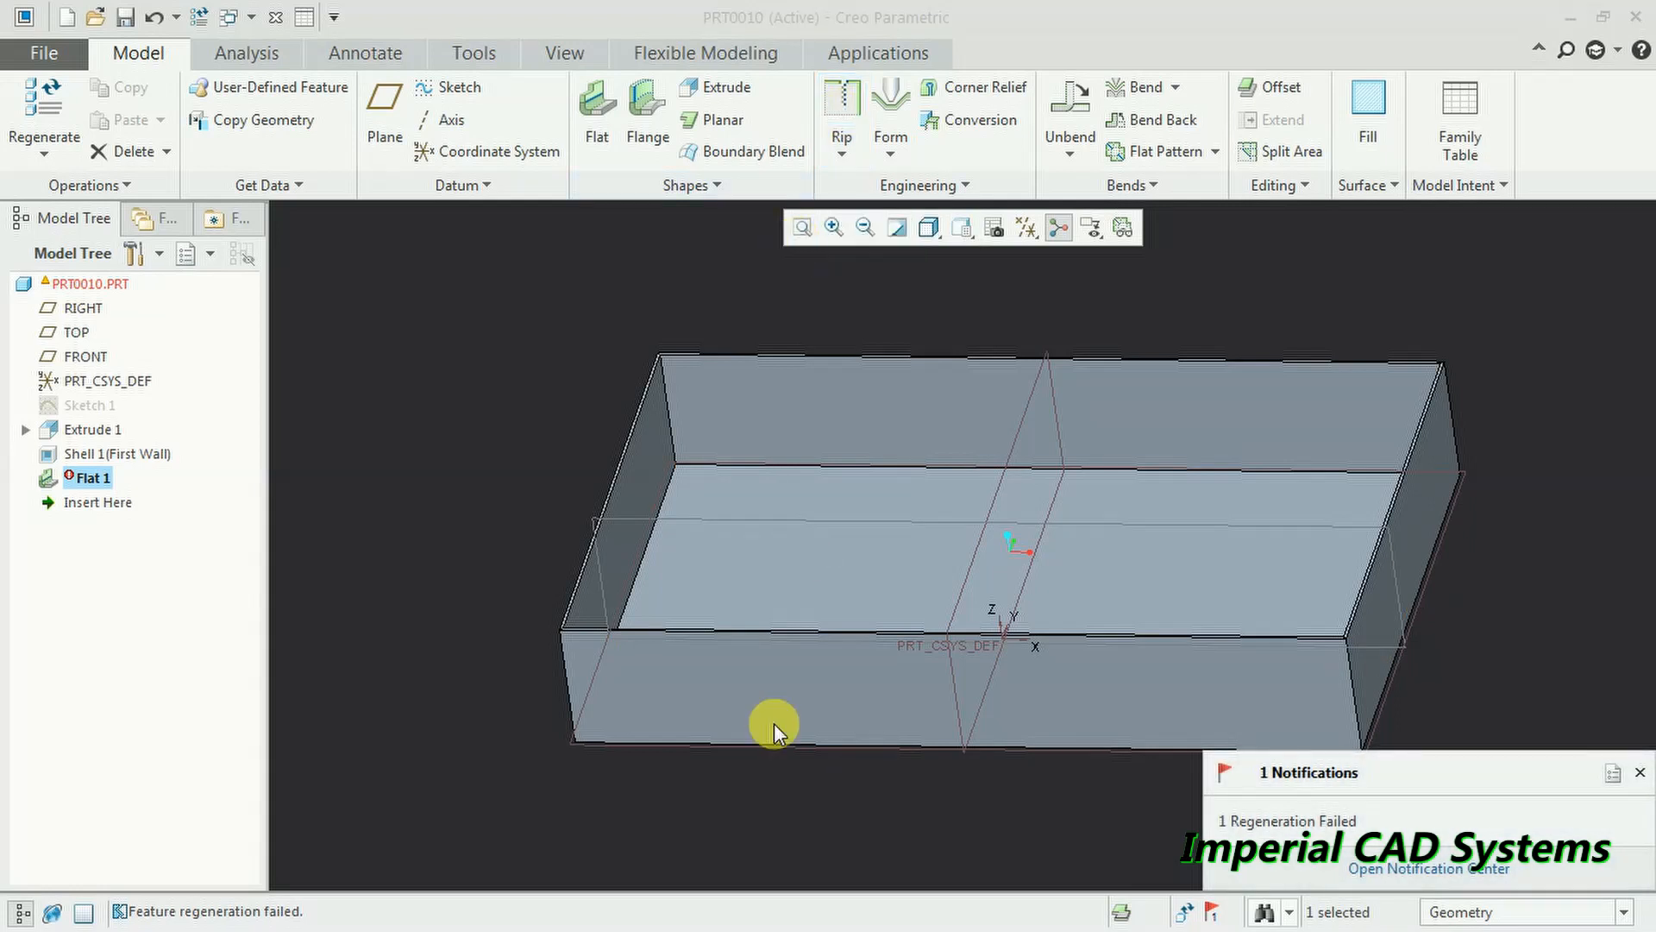
- Delete the failed Flat 1 feature from the model tree
{"action": "middle_click_drag", "start_coordinate": [573, 654], "coordinate": [882, 735]}
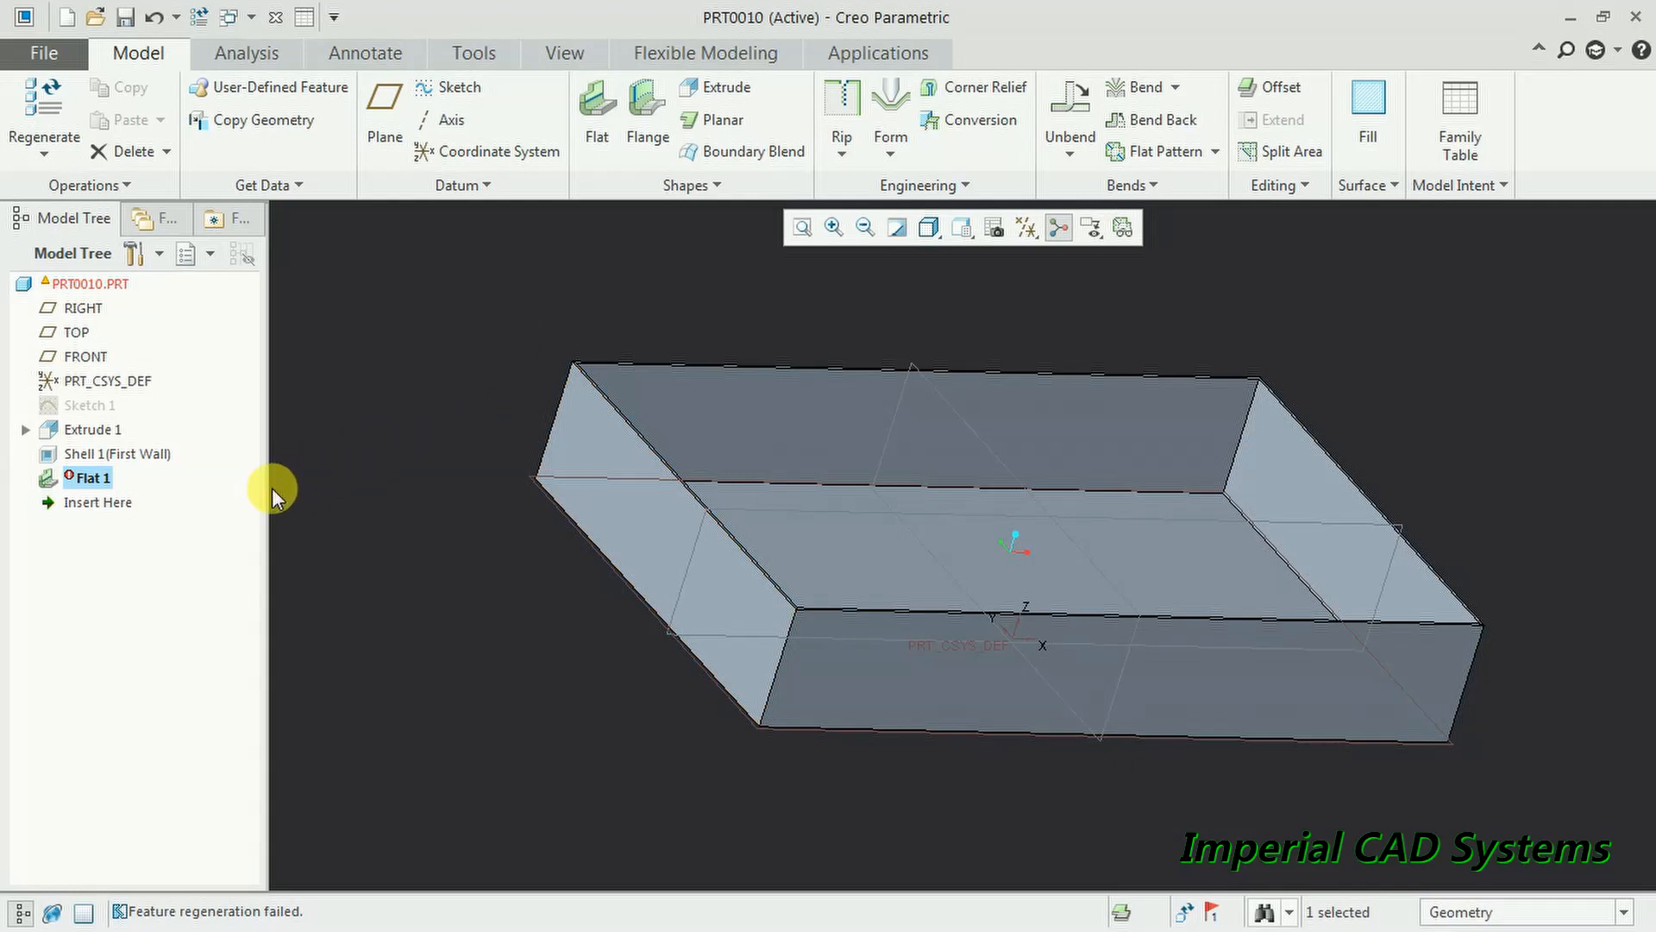
{"action": "right_click", "coordinate": [86, 480]}
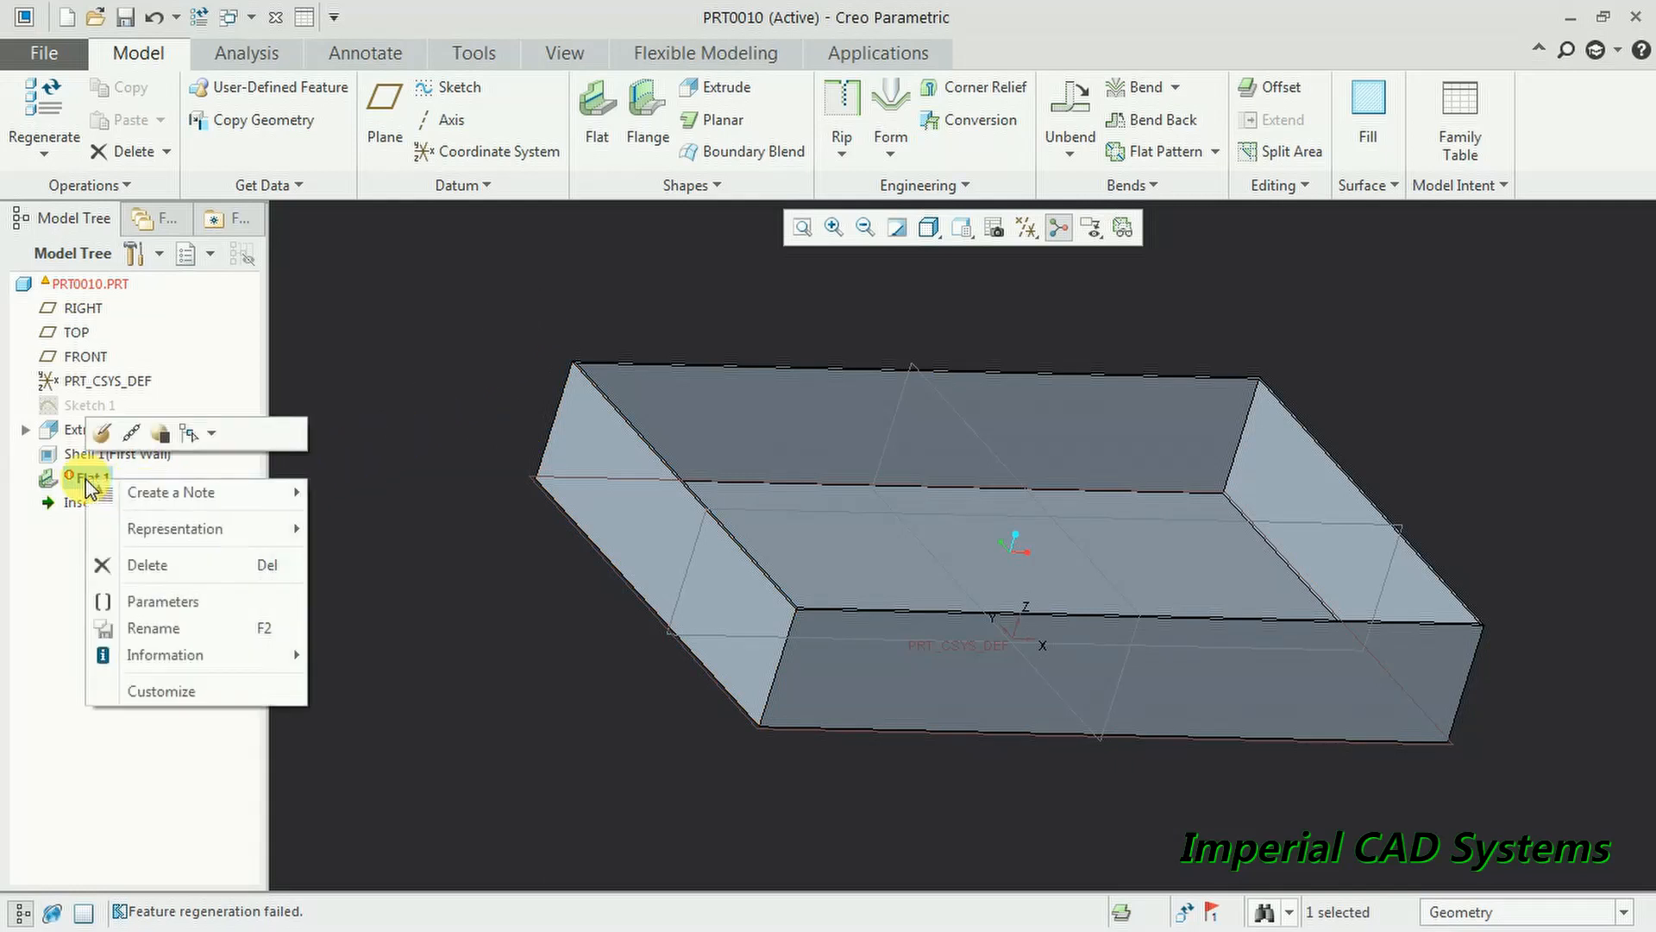
{"action": "left_click", "coordinate": [142, 565]}
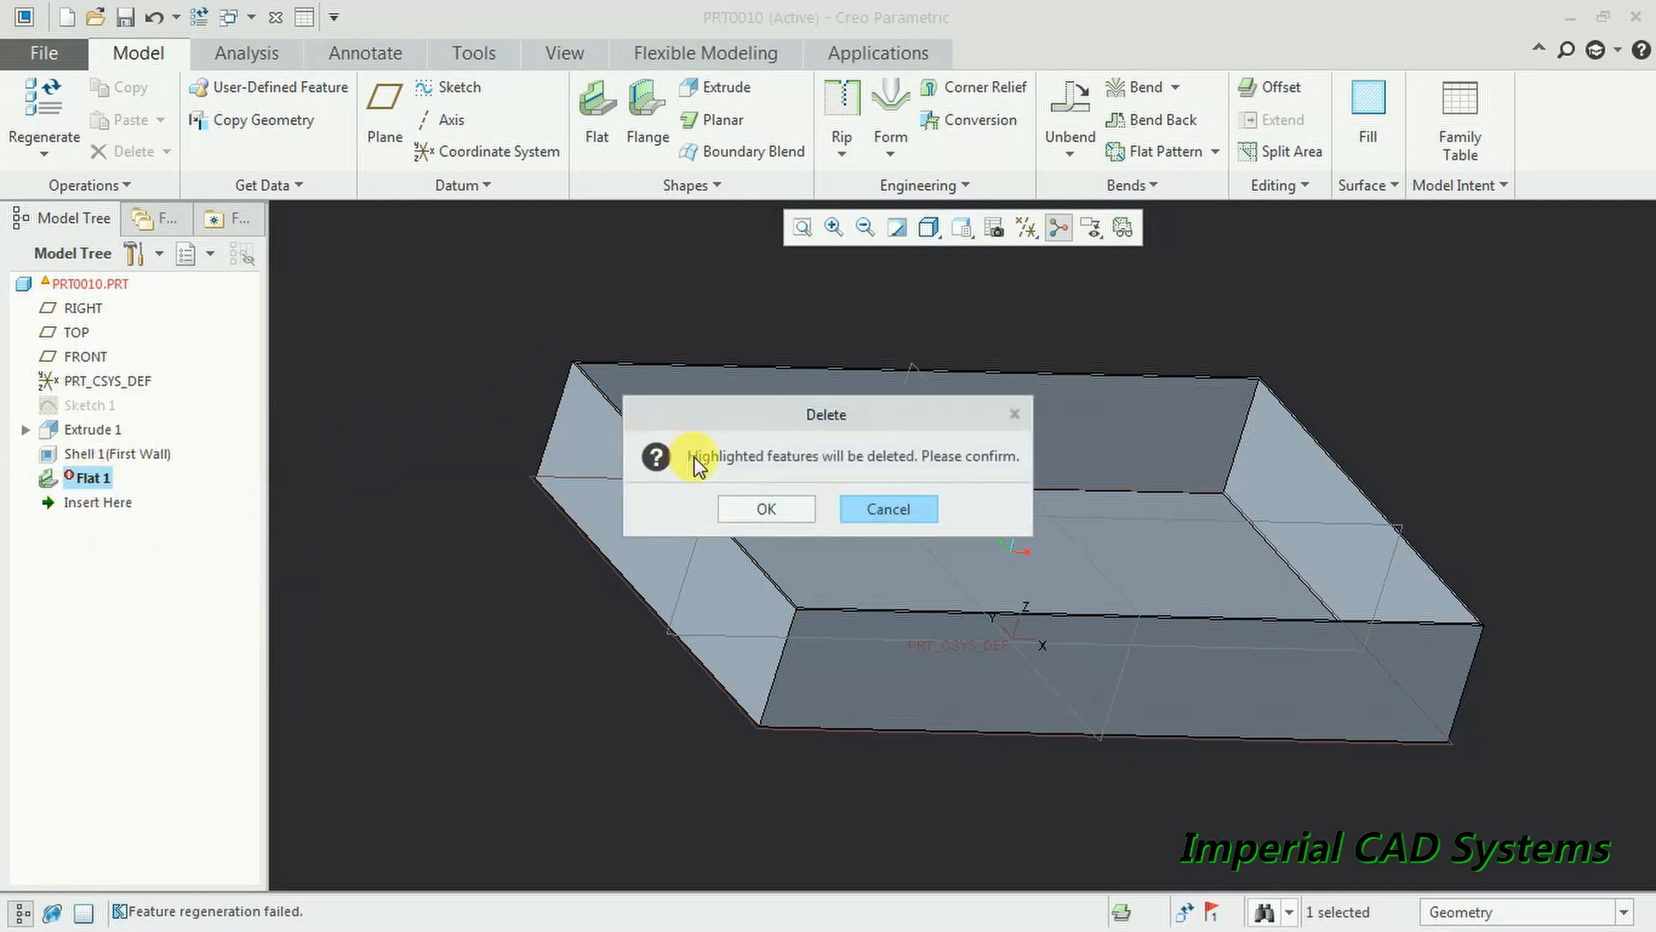
{"action": "left_click", "coordinate": [765, 508]}
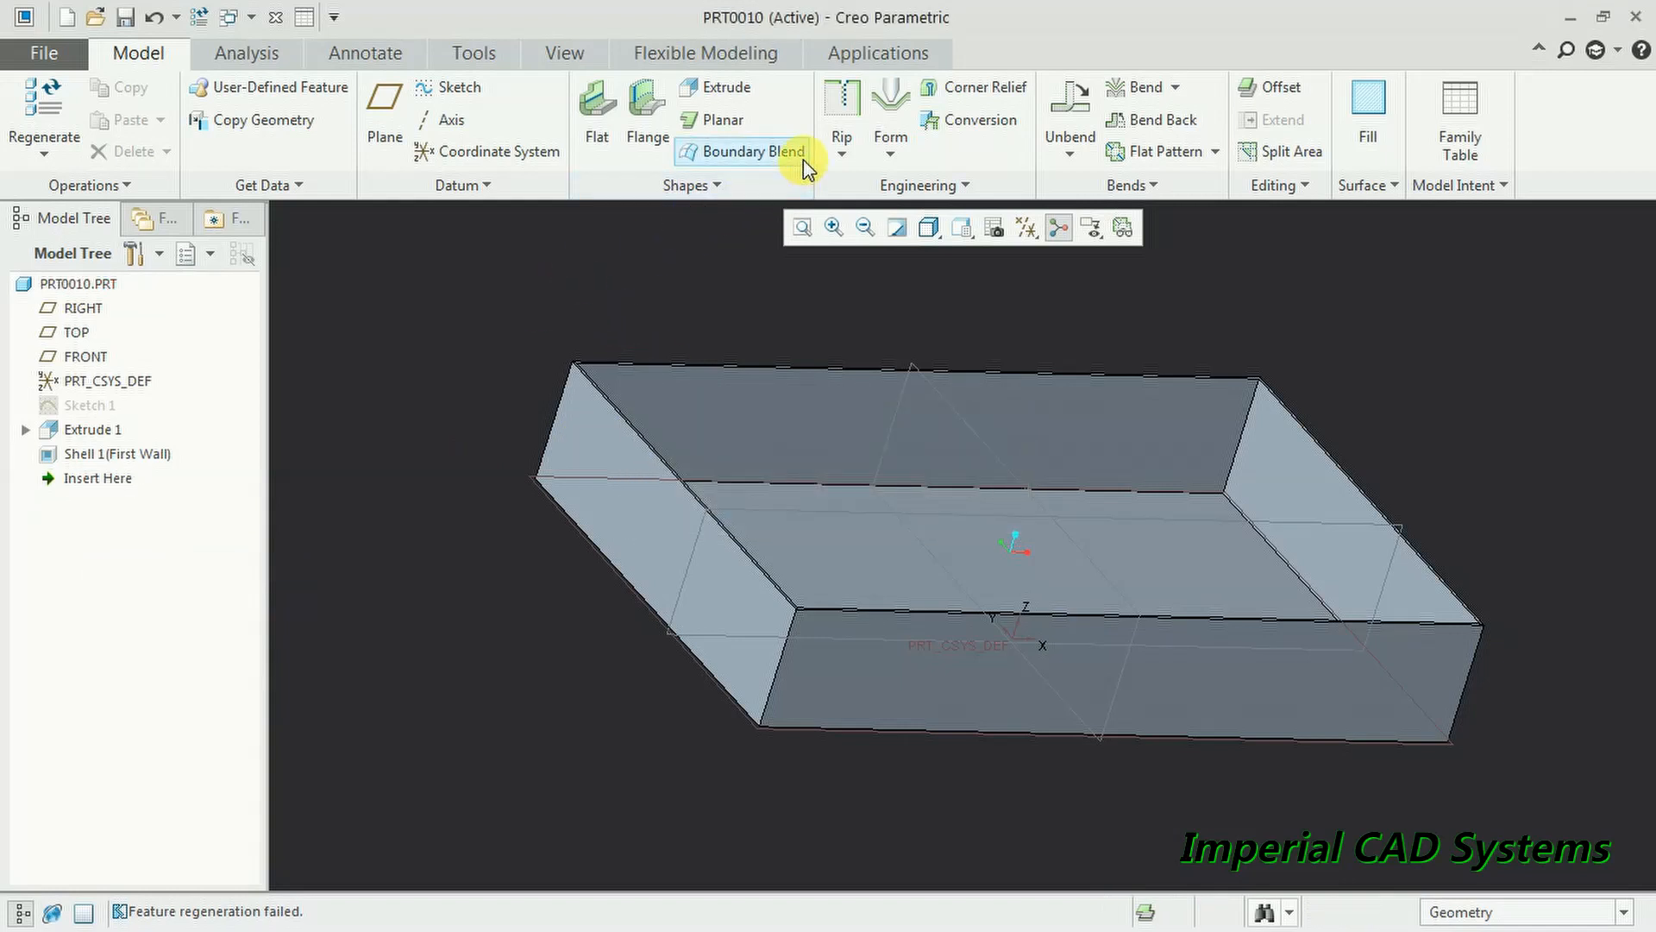
{"action": "left_click", "coordinate": [842, 107]}
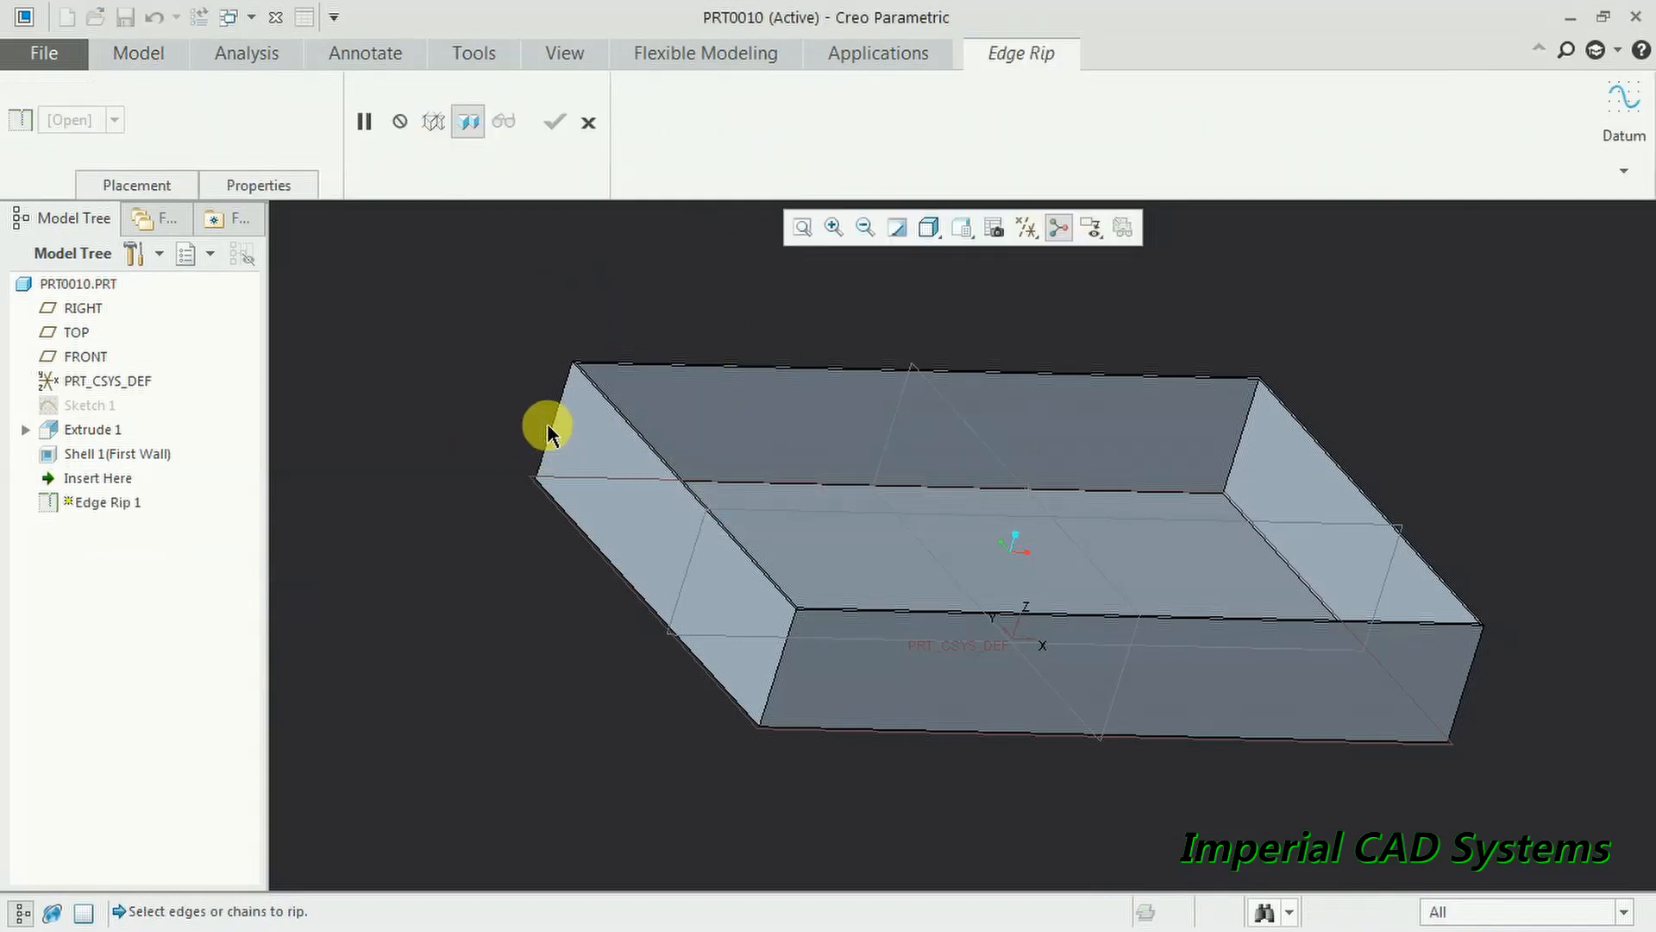
{"action": "left_click", "coordinate": [783, 664]}
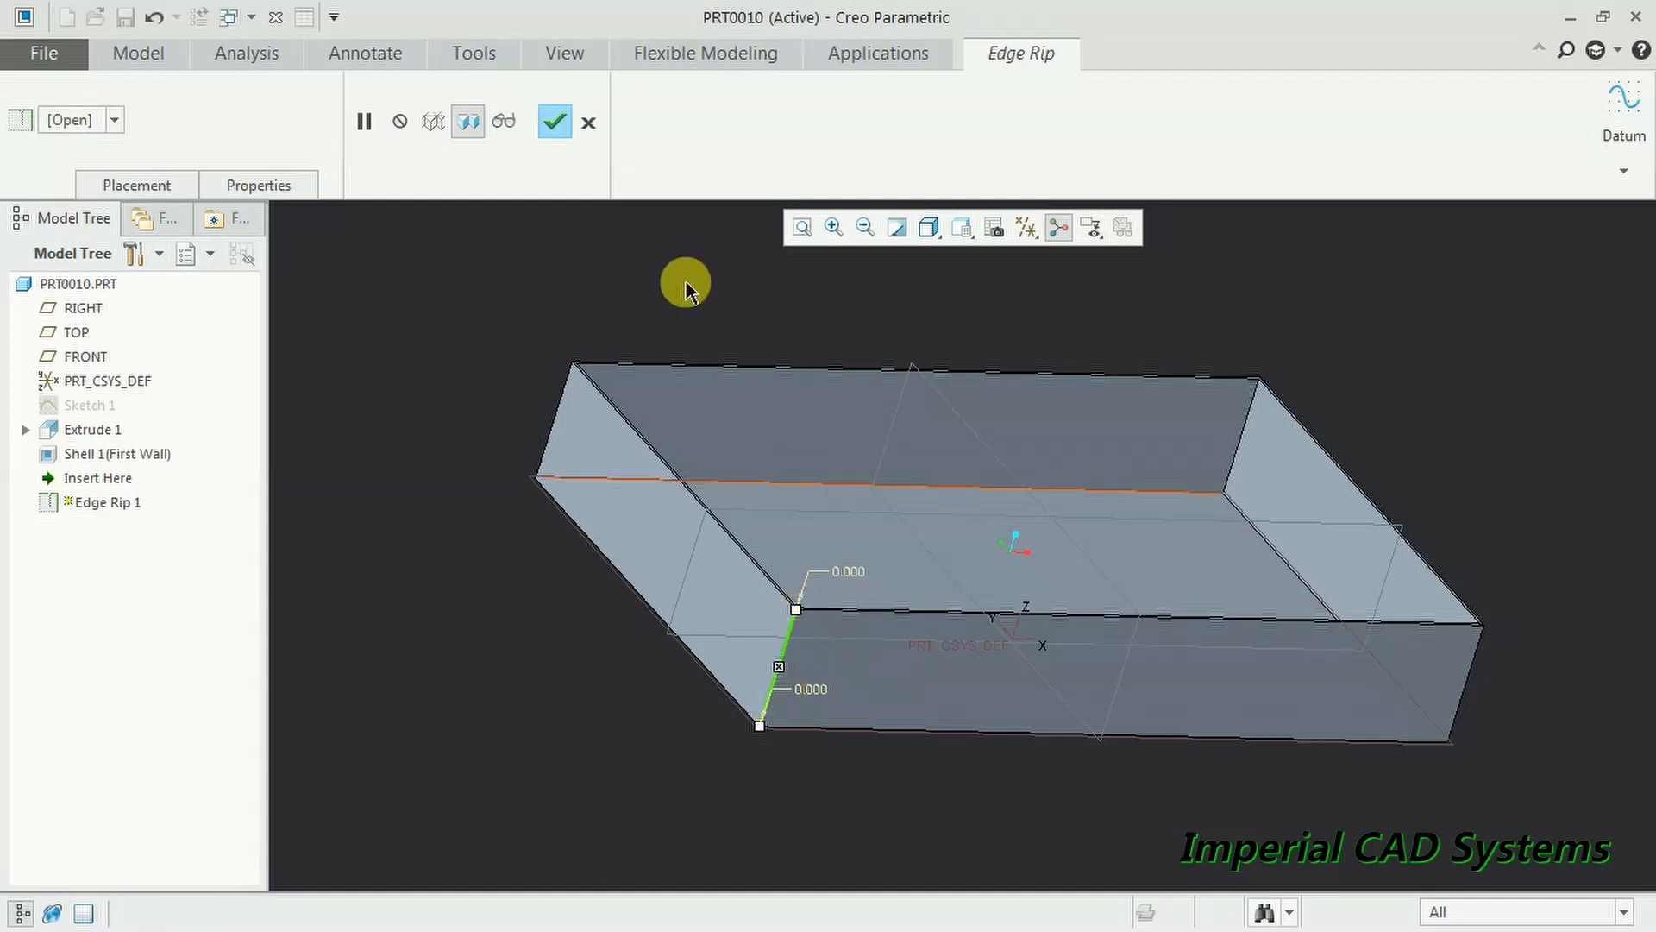
{"action": "left_click", "coordinate": [553, 126]}
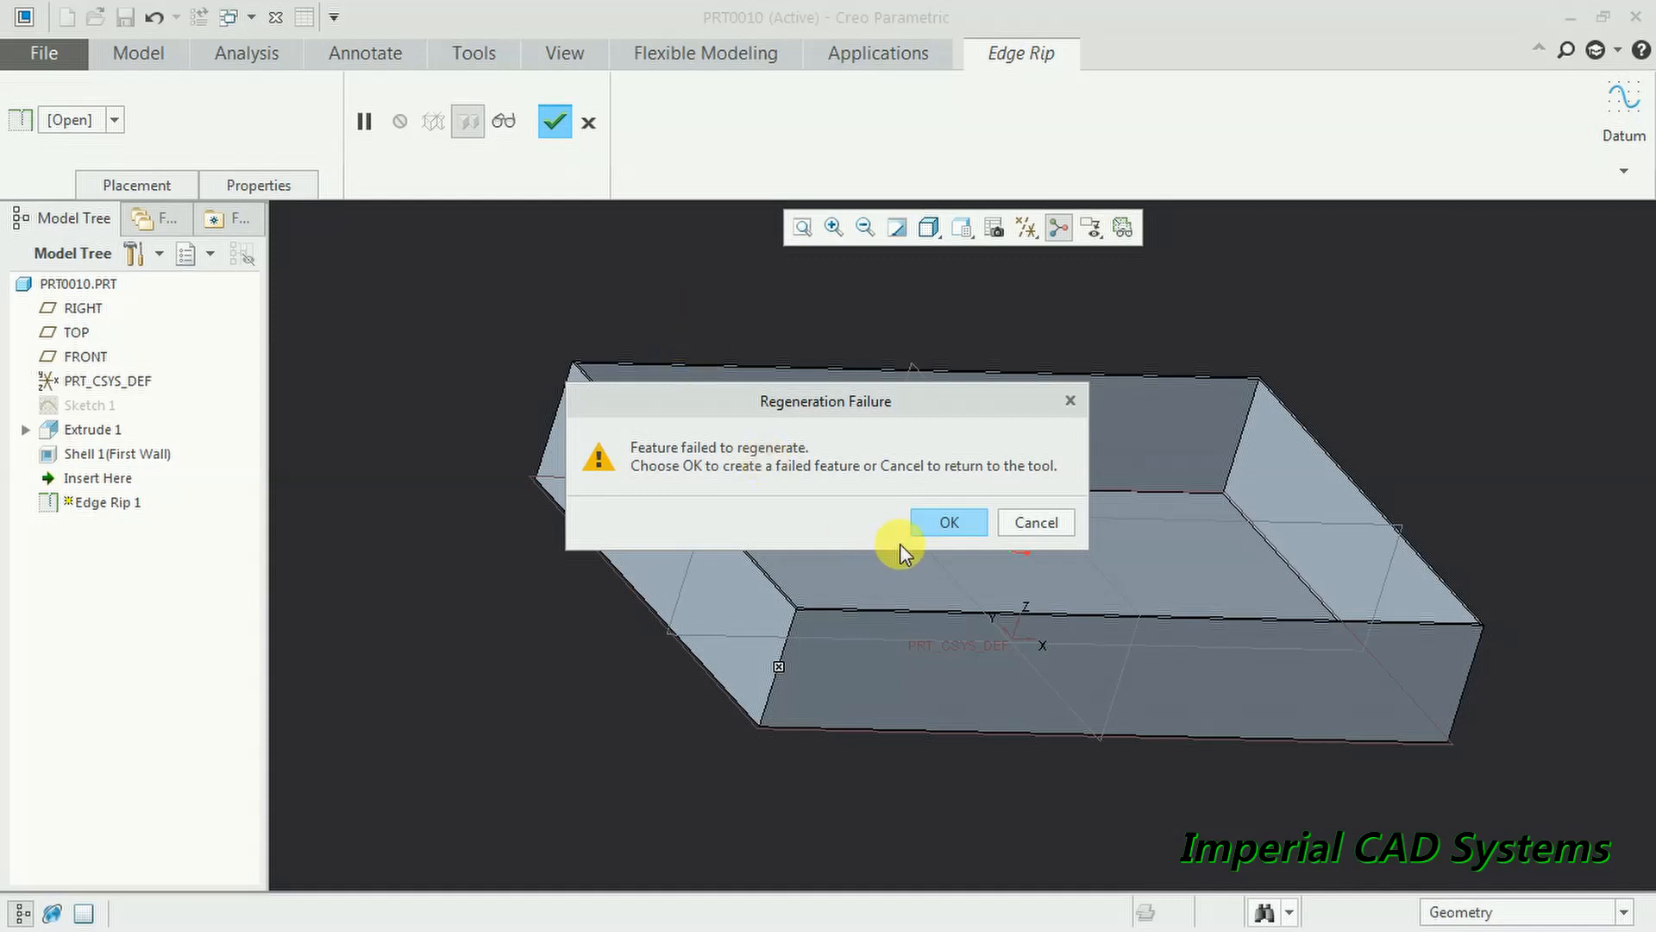
{"action": "left_click", "coordinate": [953, 524]}
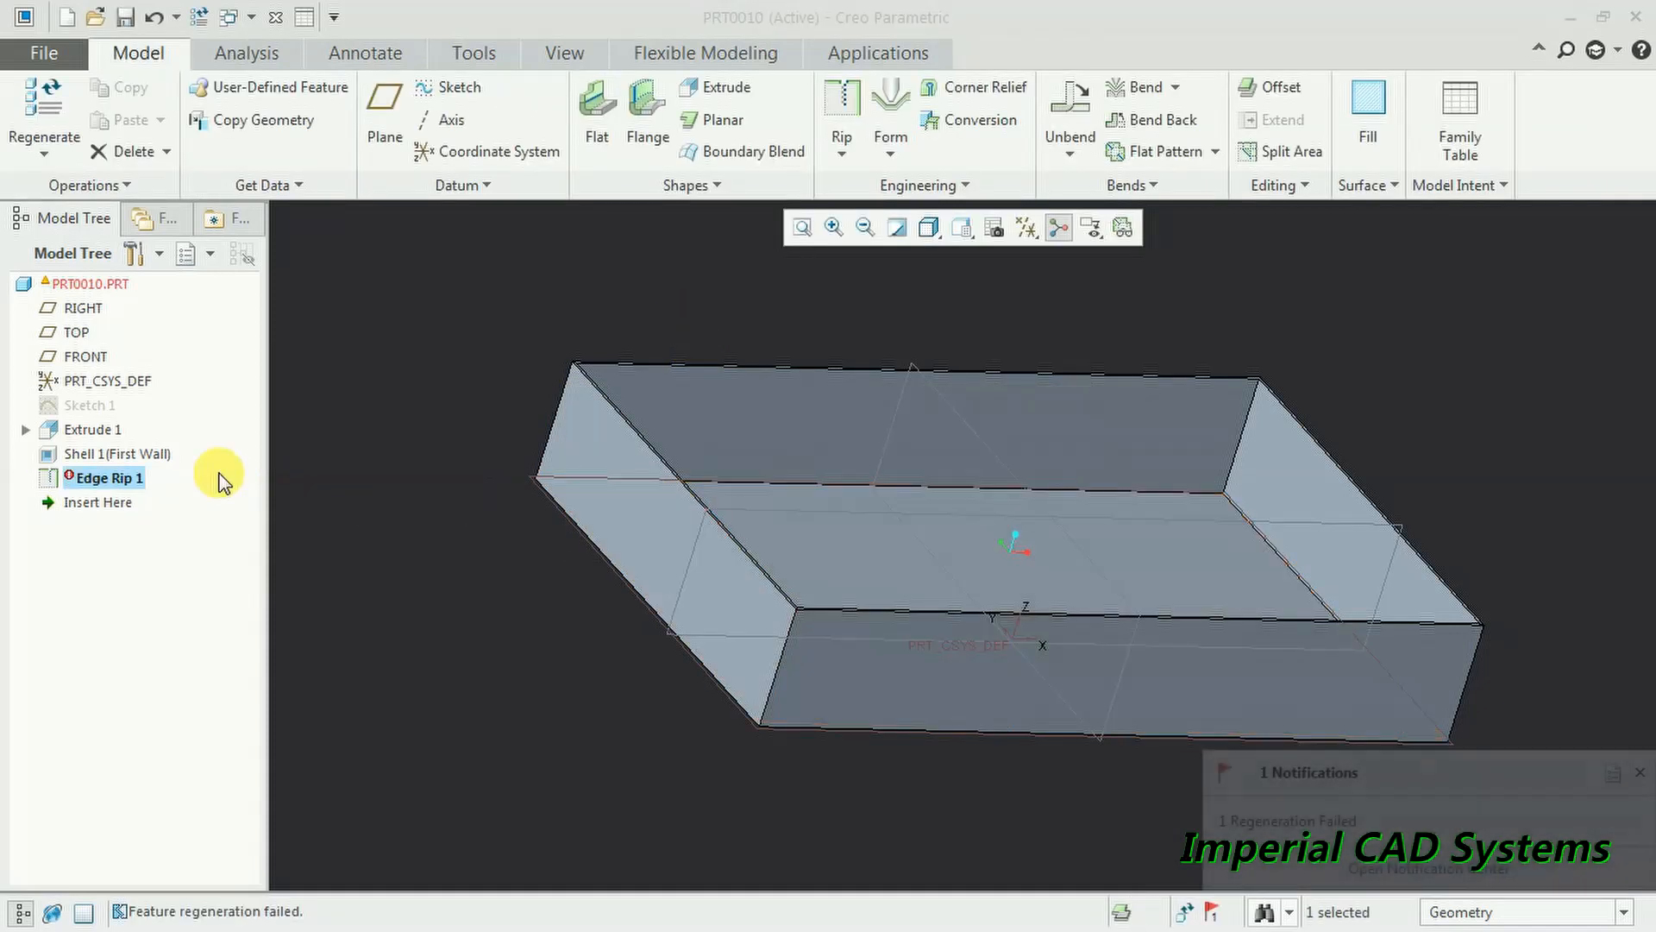
{"action": "right_click", "coordinate": [136, 480]}
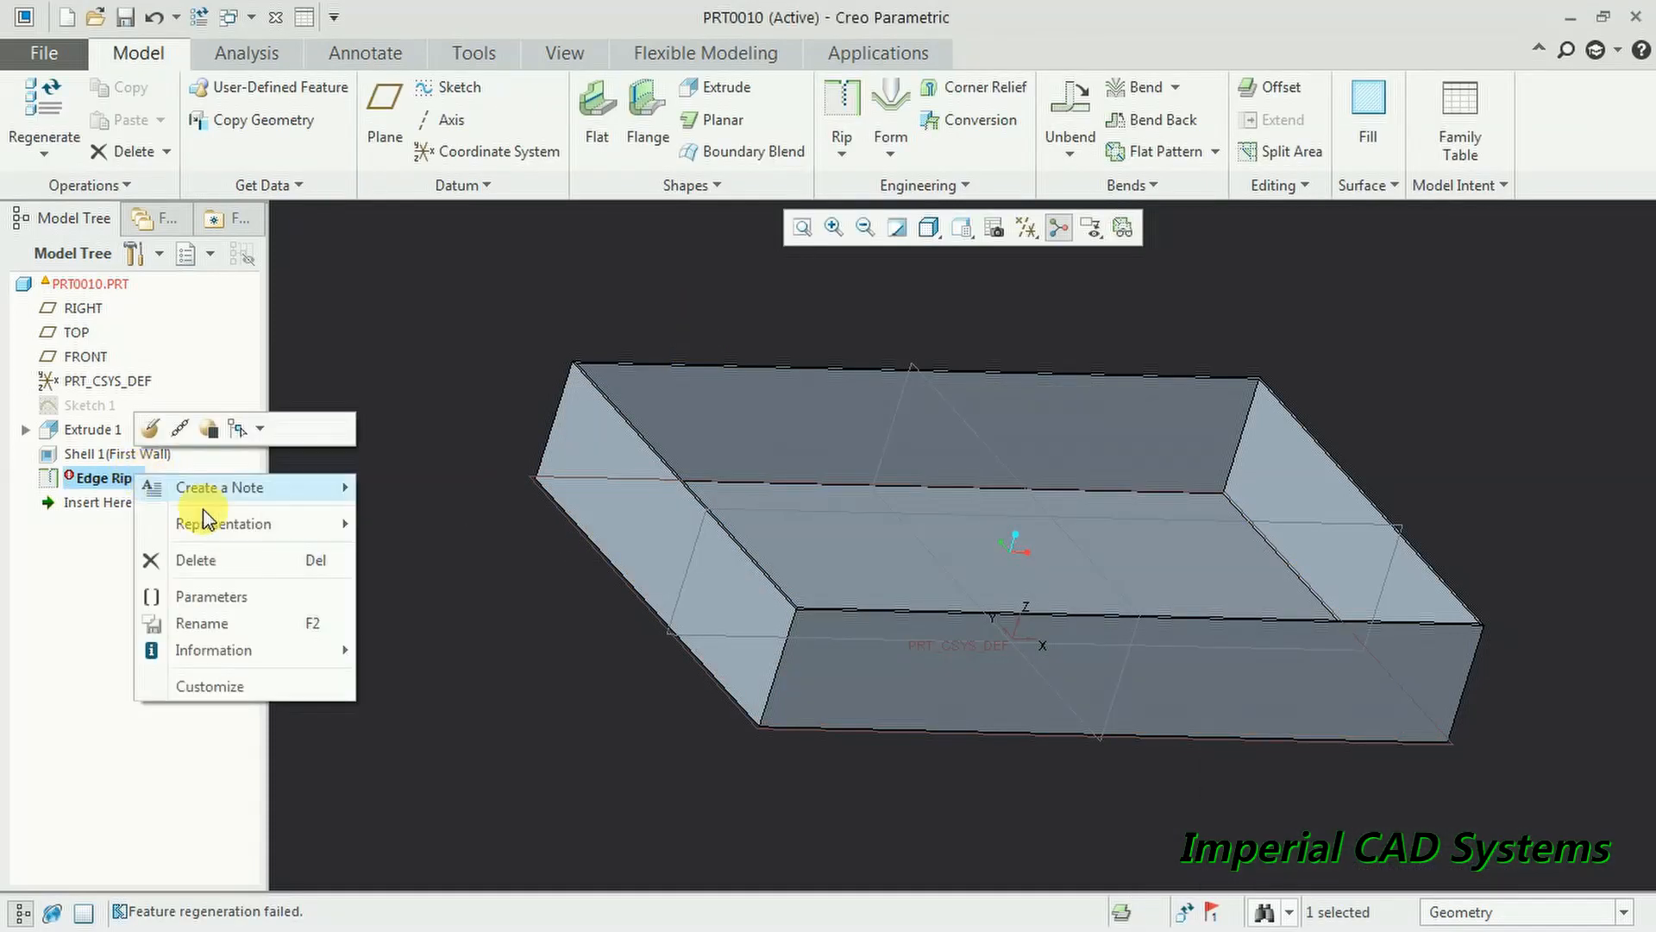
{"action": "left_click", "coordinate": [256, 562]}
{"action": "left_click", "coordinate": [792, 509]}
{"action": "mouse_move", "coordinate": [798, 524]}
{"action": "middle_mouse_down"}
{"action": "mouse_move", "coordinate": [777, 538]}
{"action": "mouse_move", "coordinate": [805, 536]}
{"action": "middle_mouse_up"}
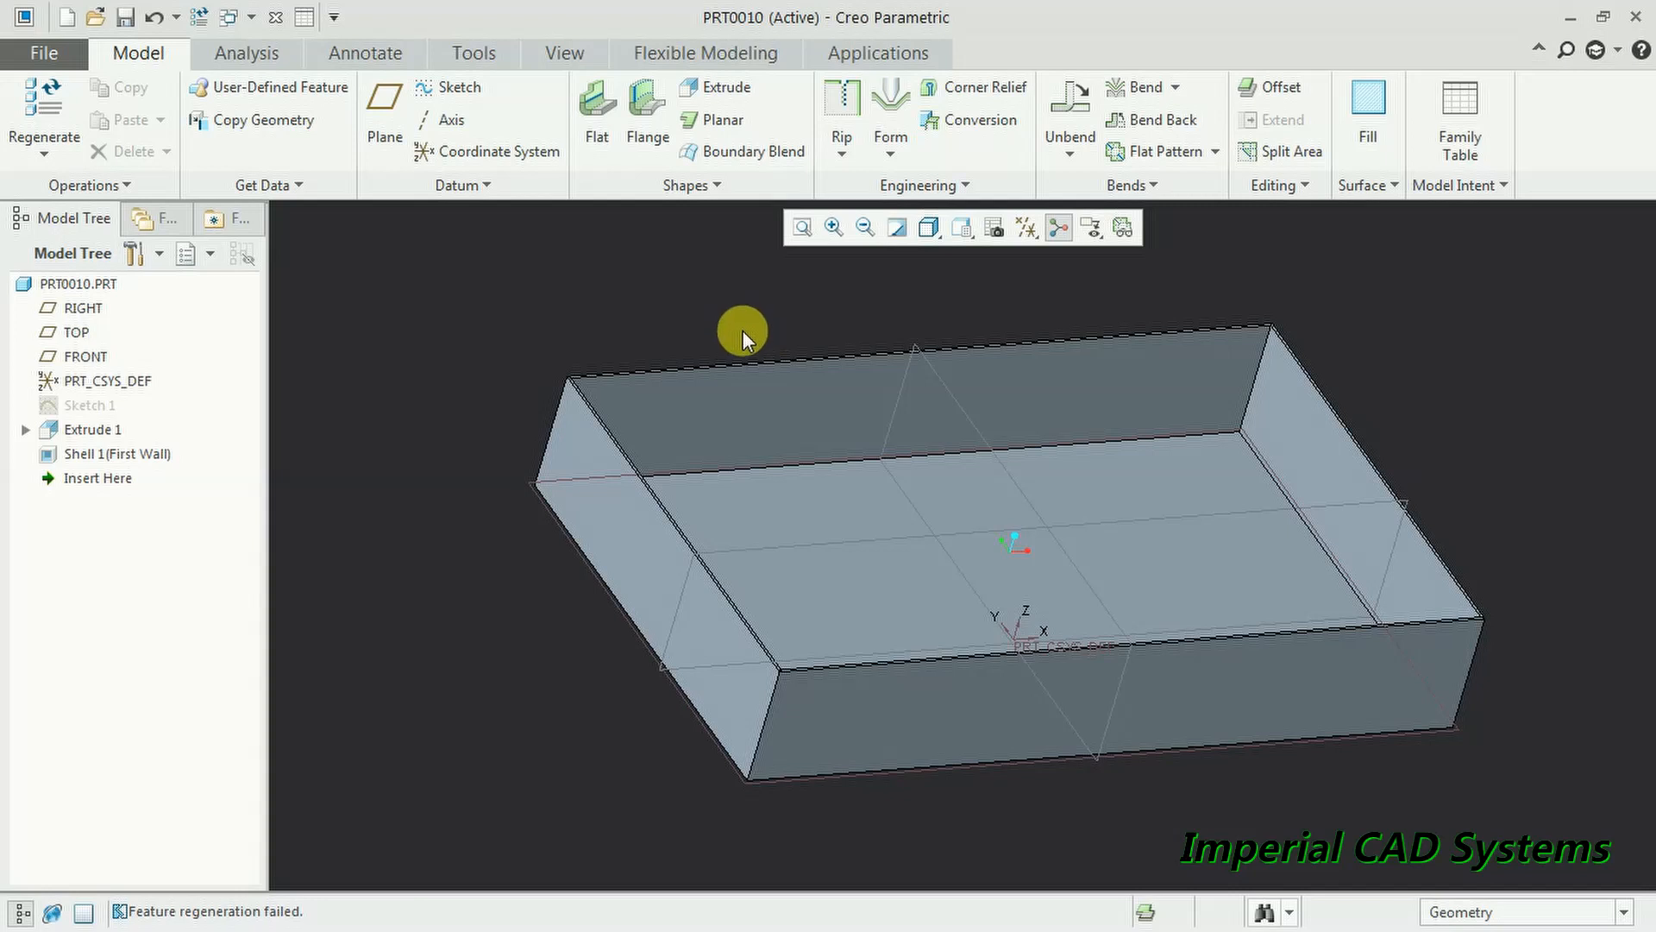
{"action": "middle_click_drag", "start_coordinate": [713, 351], "coordinate": [597, 324]}
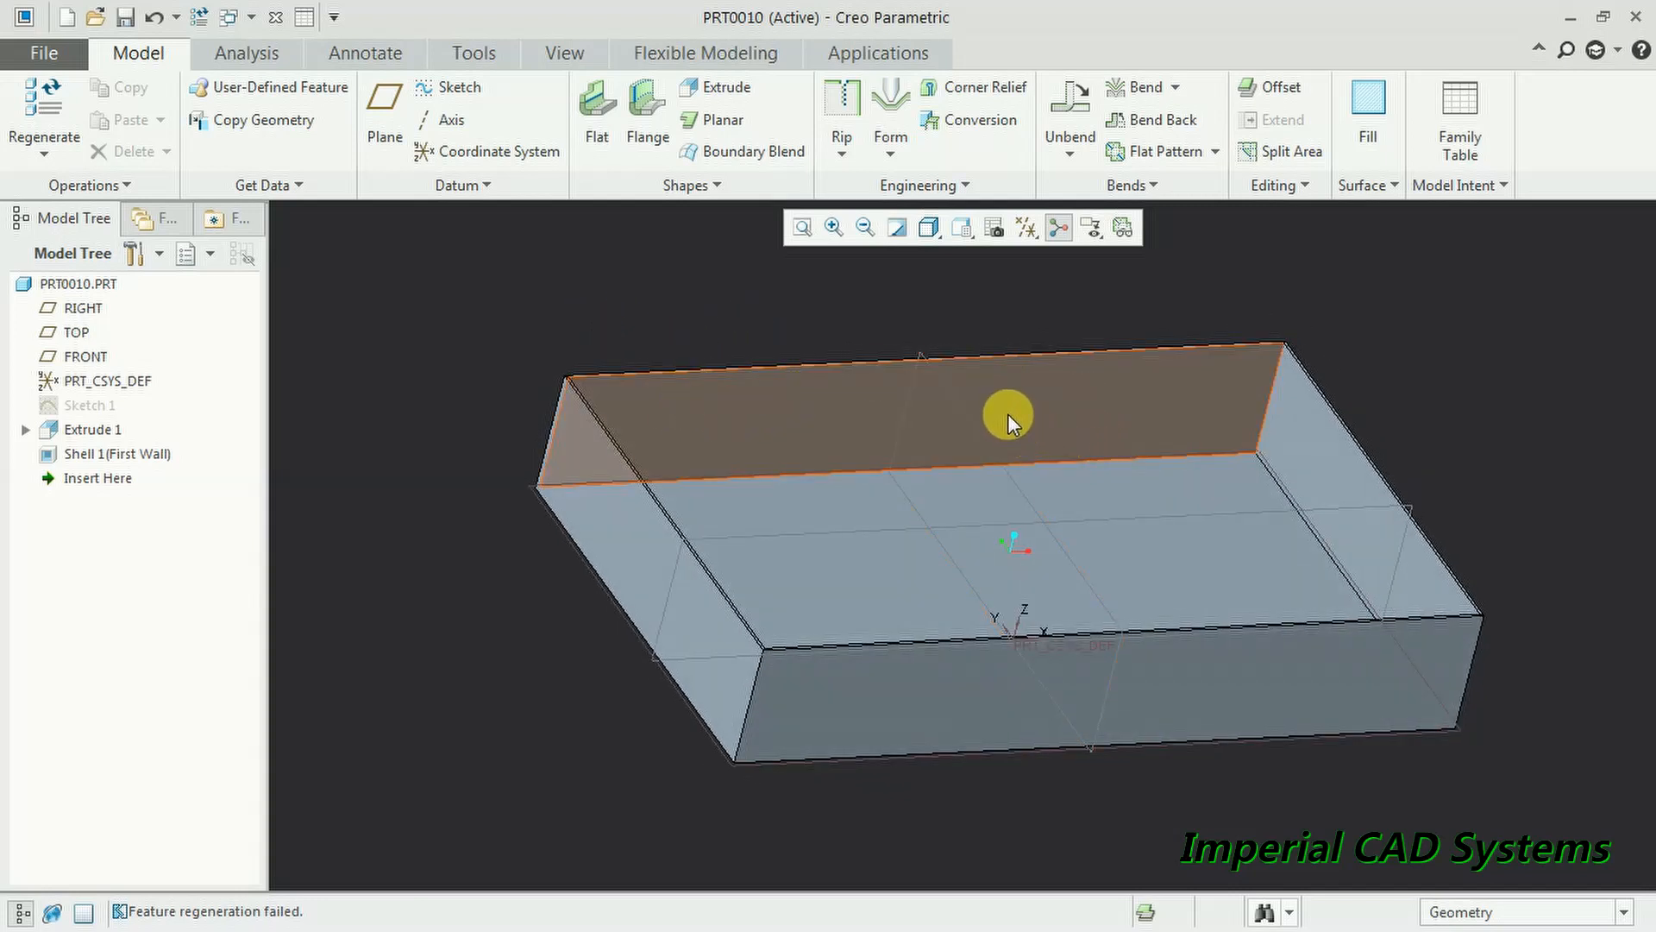
- Create Edge Bend 1 on the front, right, back and left floor edges of the box
{"action": "mouse_move", "coordinate": [873, 437]}
{"action": "middle_mouse_down"}
{"action": "mouse_move", "coordinate": [851, 377]}
{"action": "mouse_move", "coordinate": [886, 438]}
{"action": "mouse_move", "coordinate": [871, 419]}
{"action": "middle_mouse_up"}
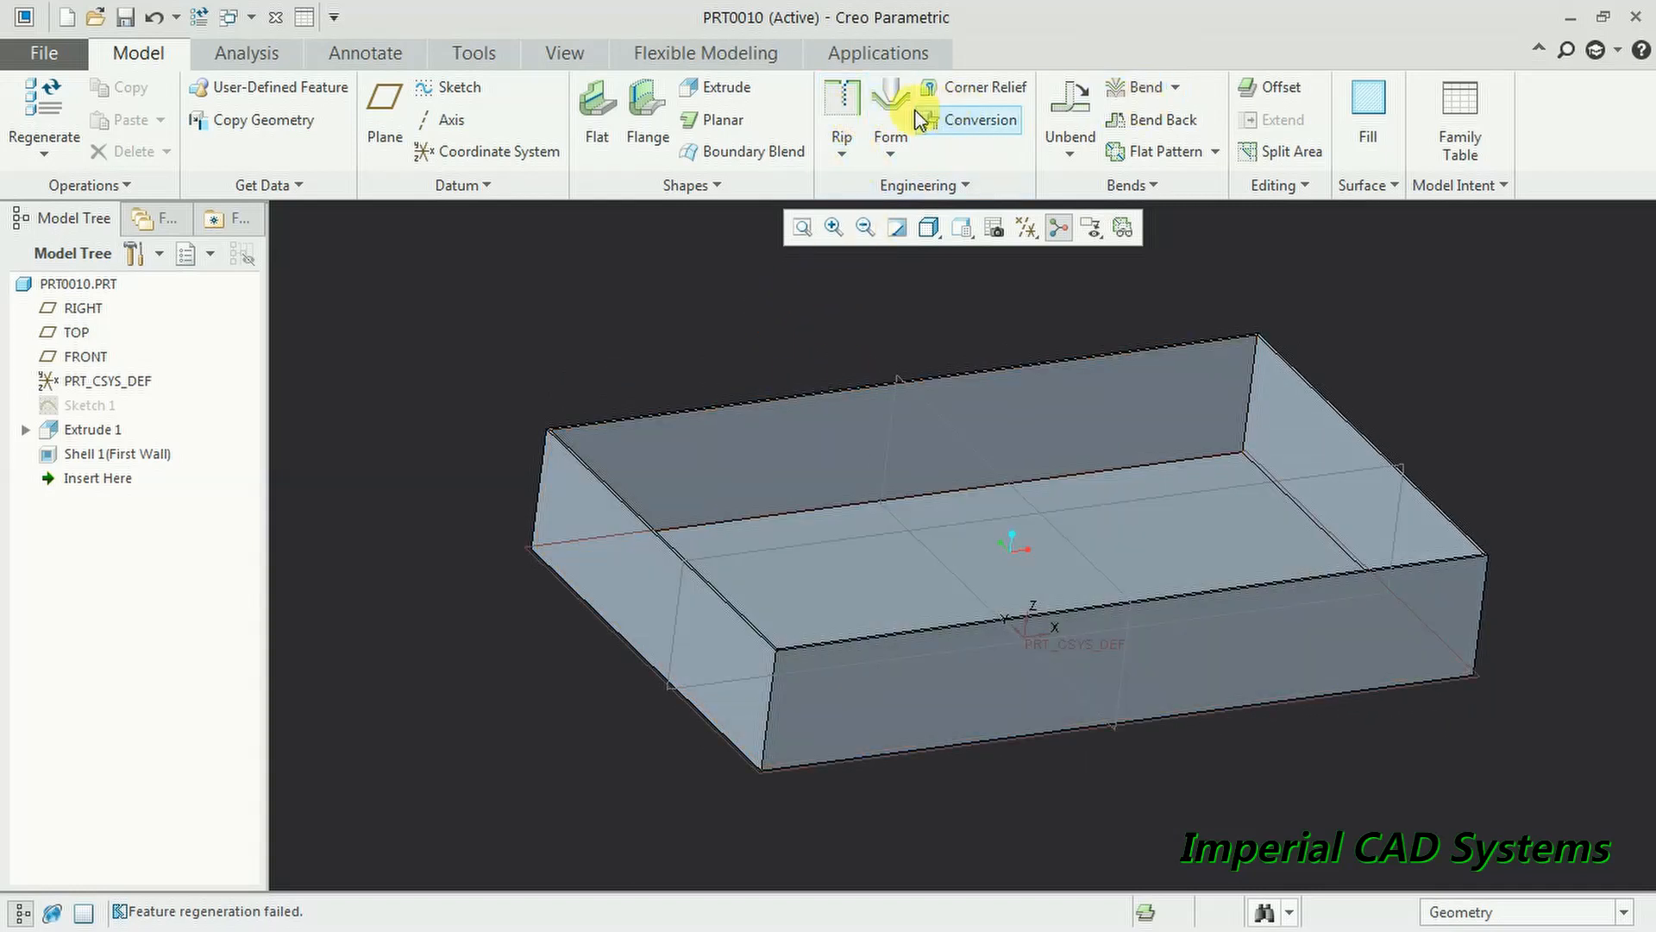
{"action": "left_click", "coordinate": [1135, 90]}
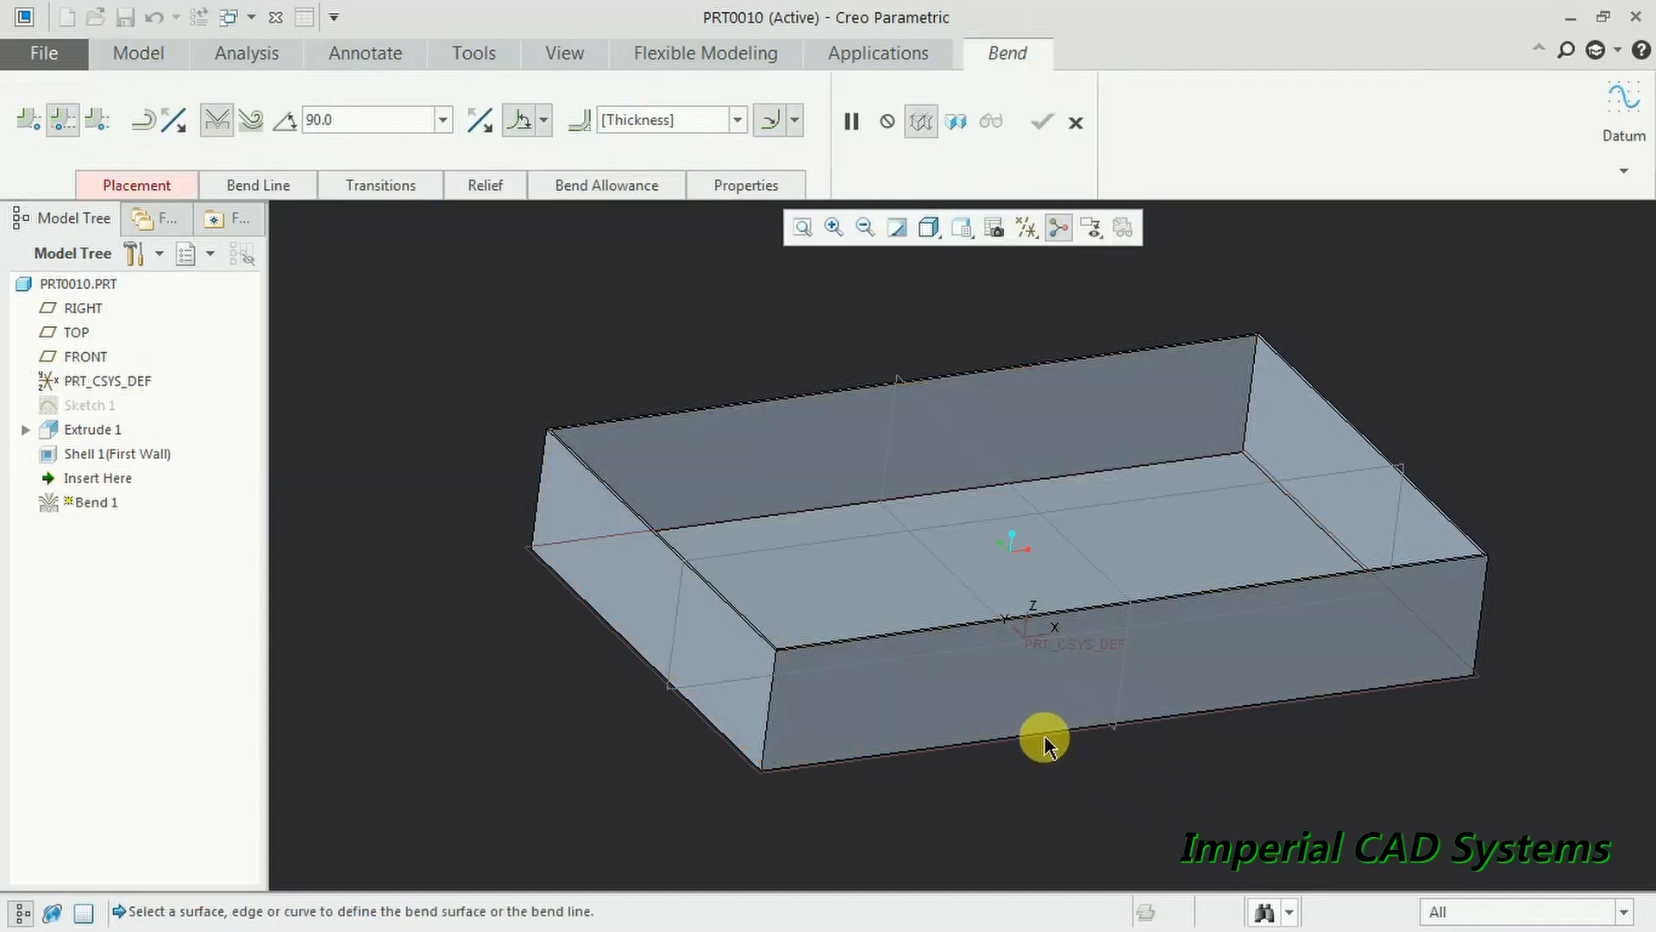
{"action": "left_click", "coordinate": [1077, 127]}
{"action": "left_click", "coordinate": [1177, 88]}
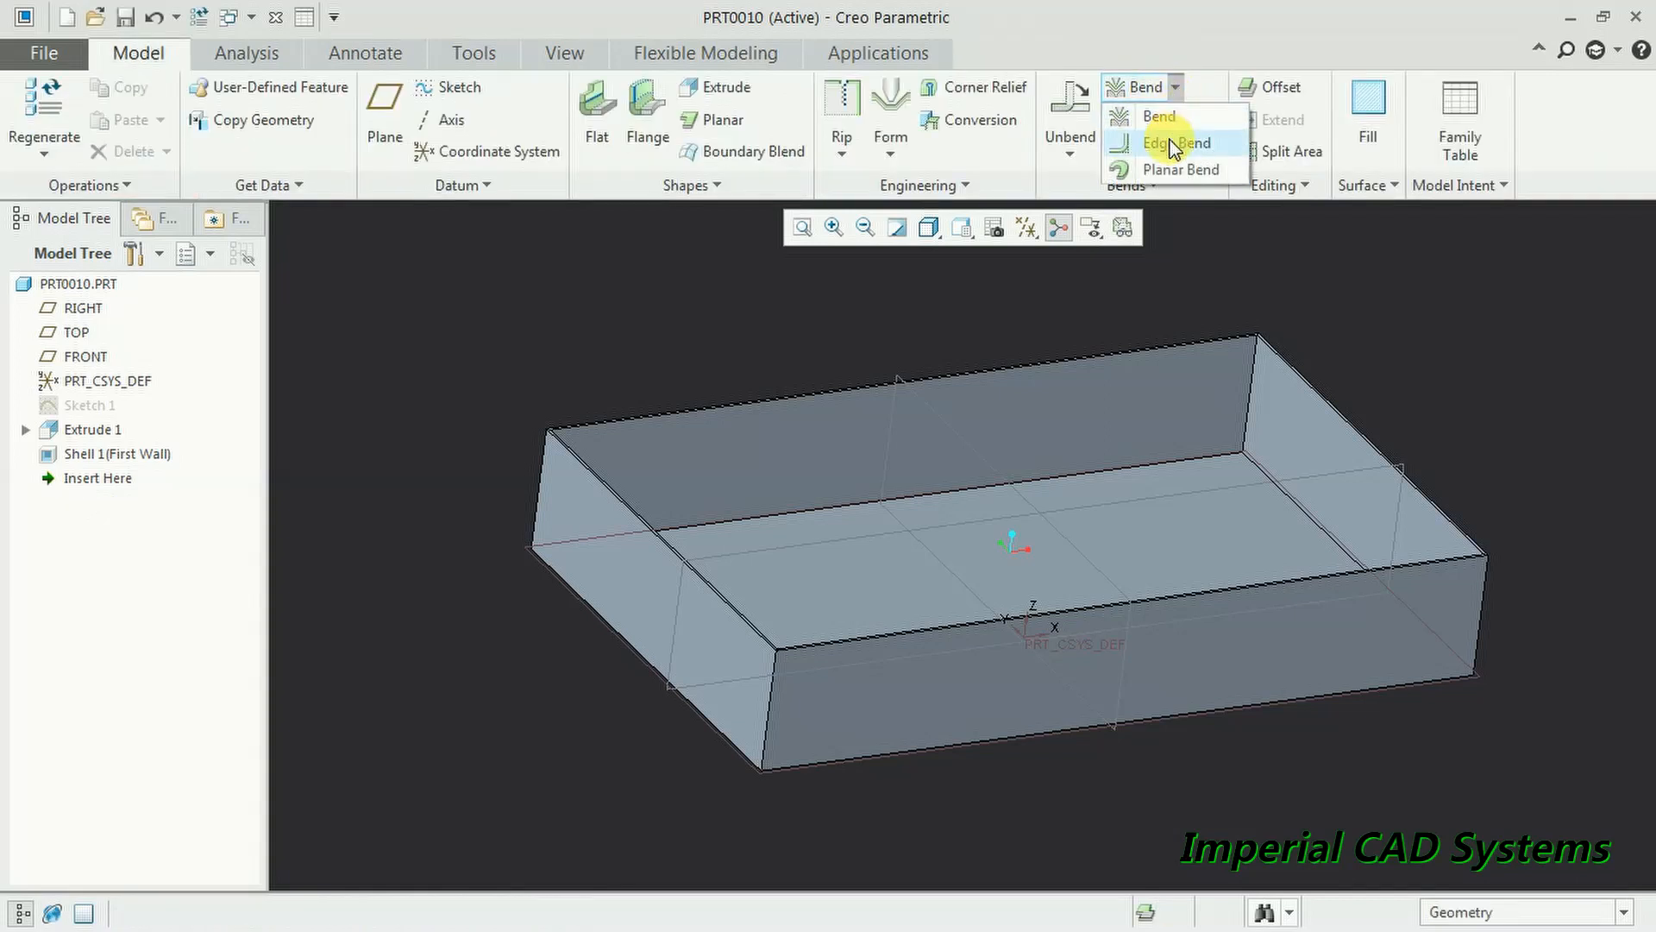
{"action": "left_click", "coordinate": [1175, 145]}
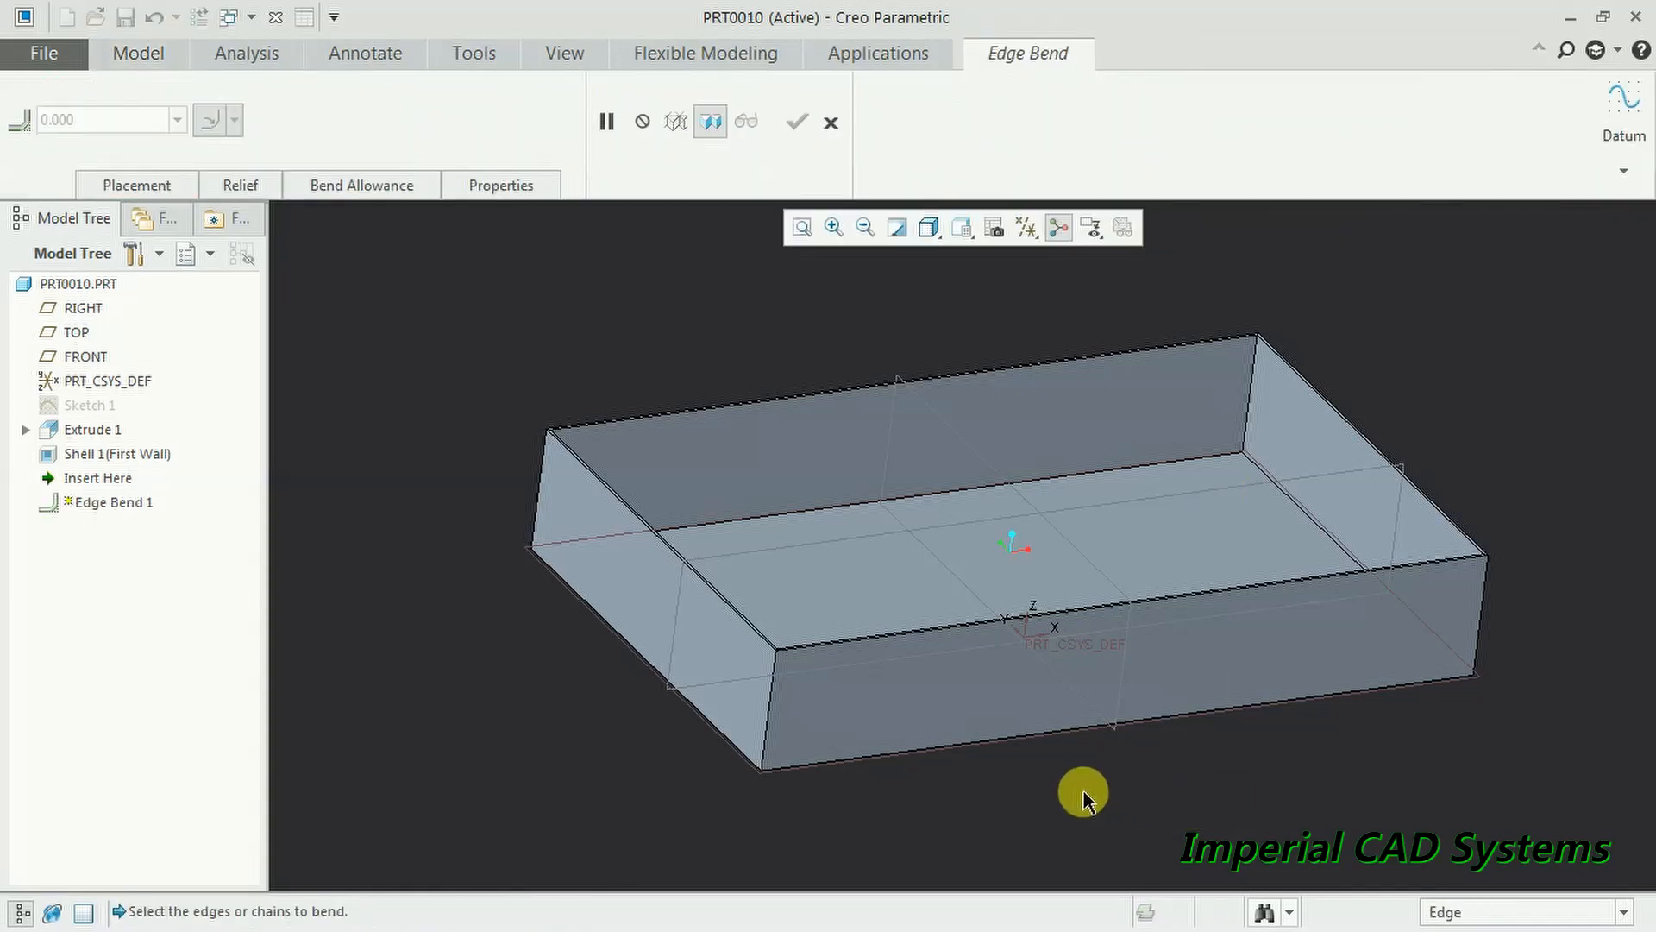
{"action": "left_click", "coordinate": [1022, 740]}
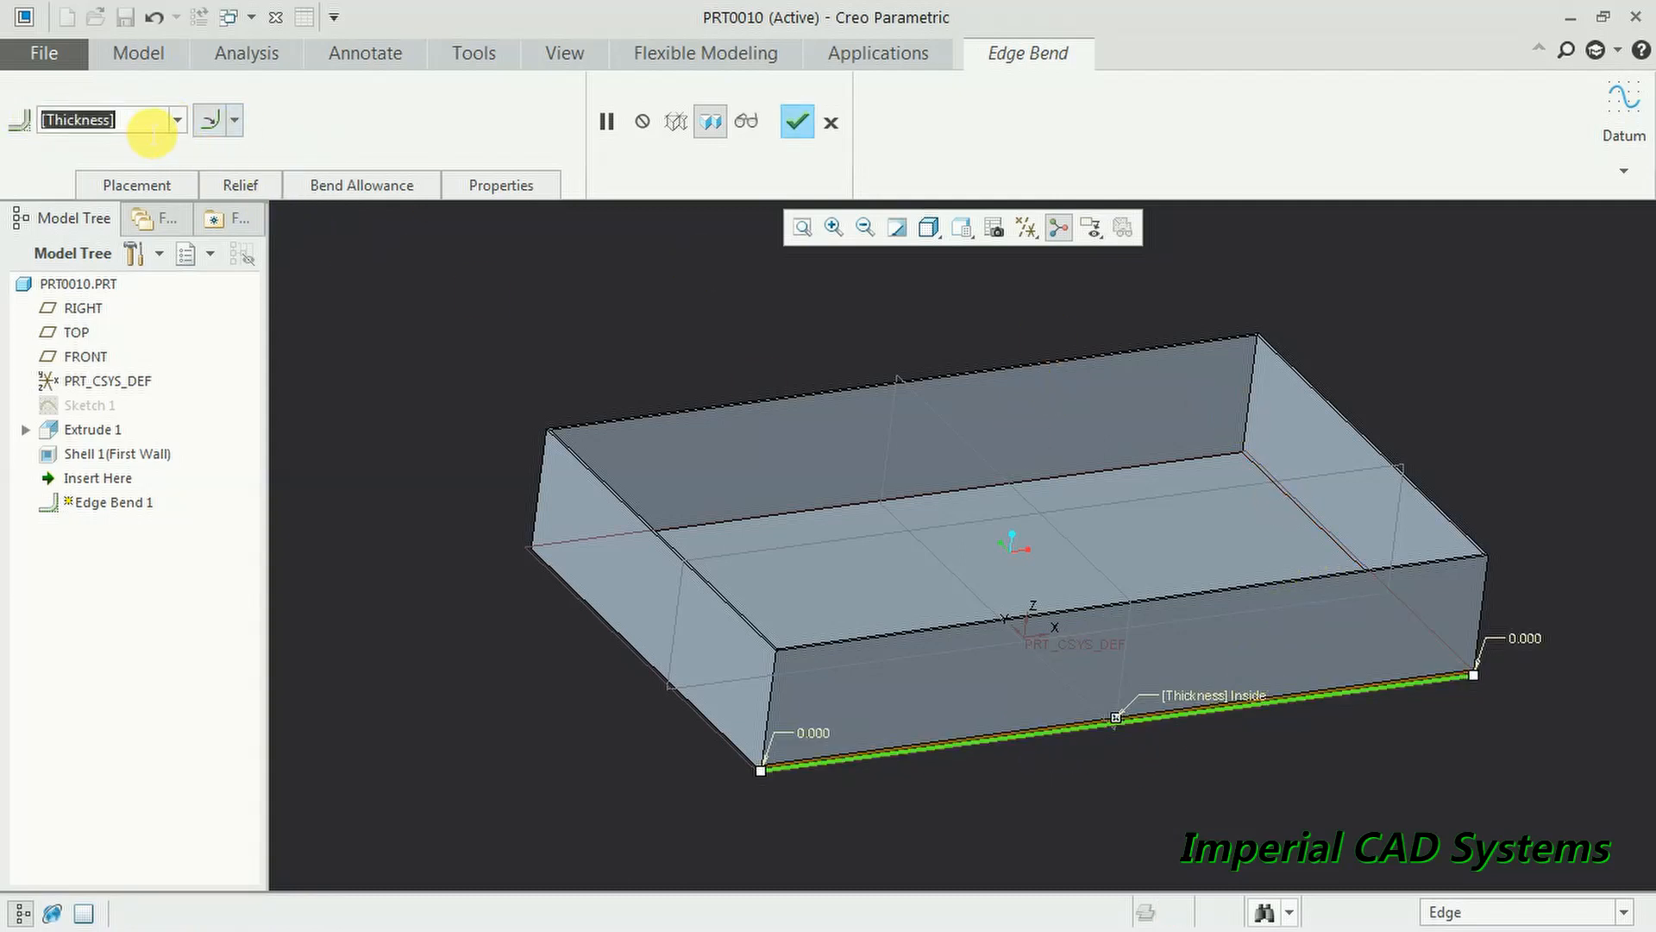
{"action": "left_click", "coordinate": [1294, 511], "text": "ctrl"}
{"action": "left_click", "coordinate": [1046, 480], "text": "ctrl"}
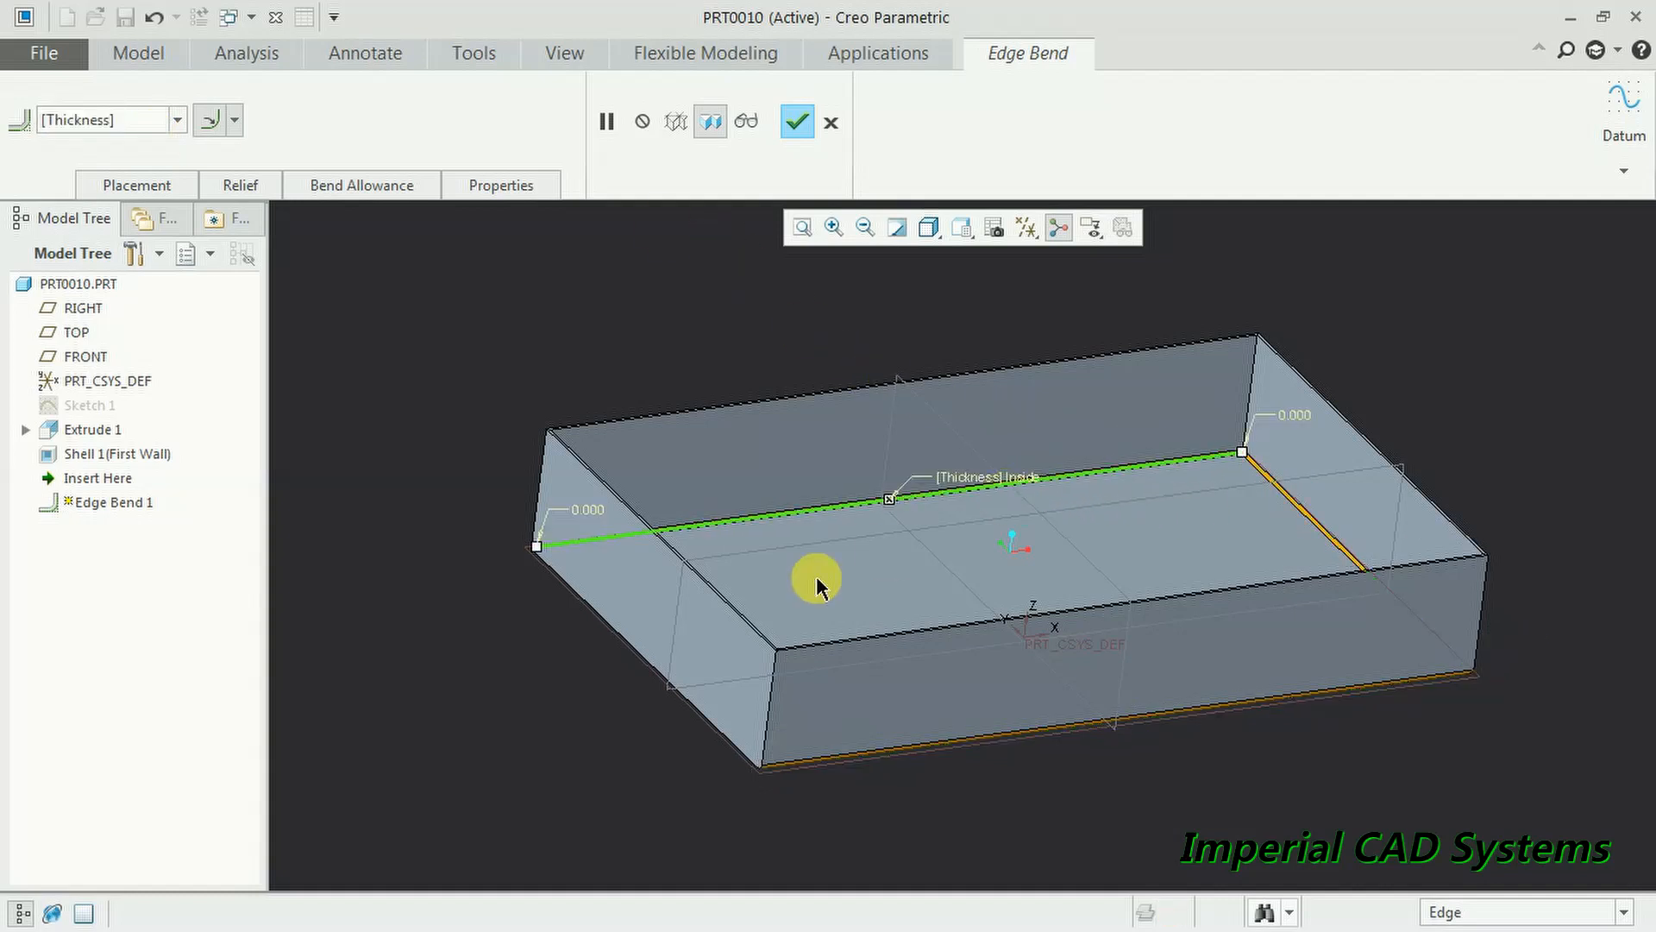
{"action": "left_click", "coordinate": [589, 609], "text": "ctrl"}
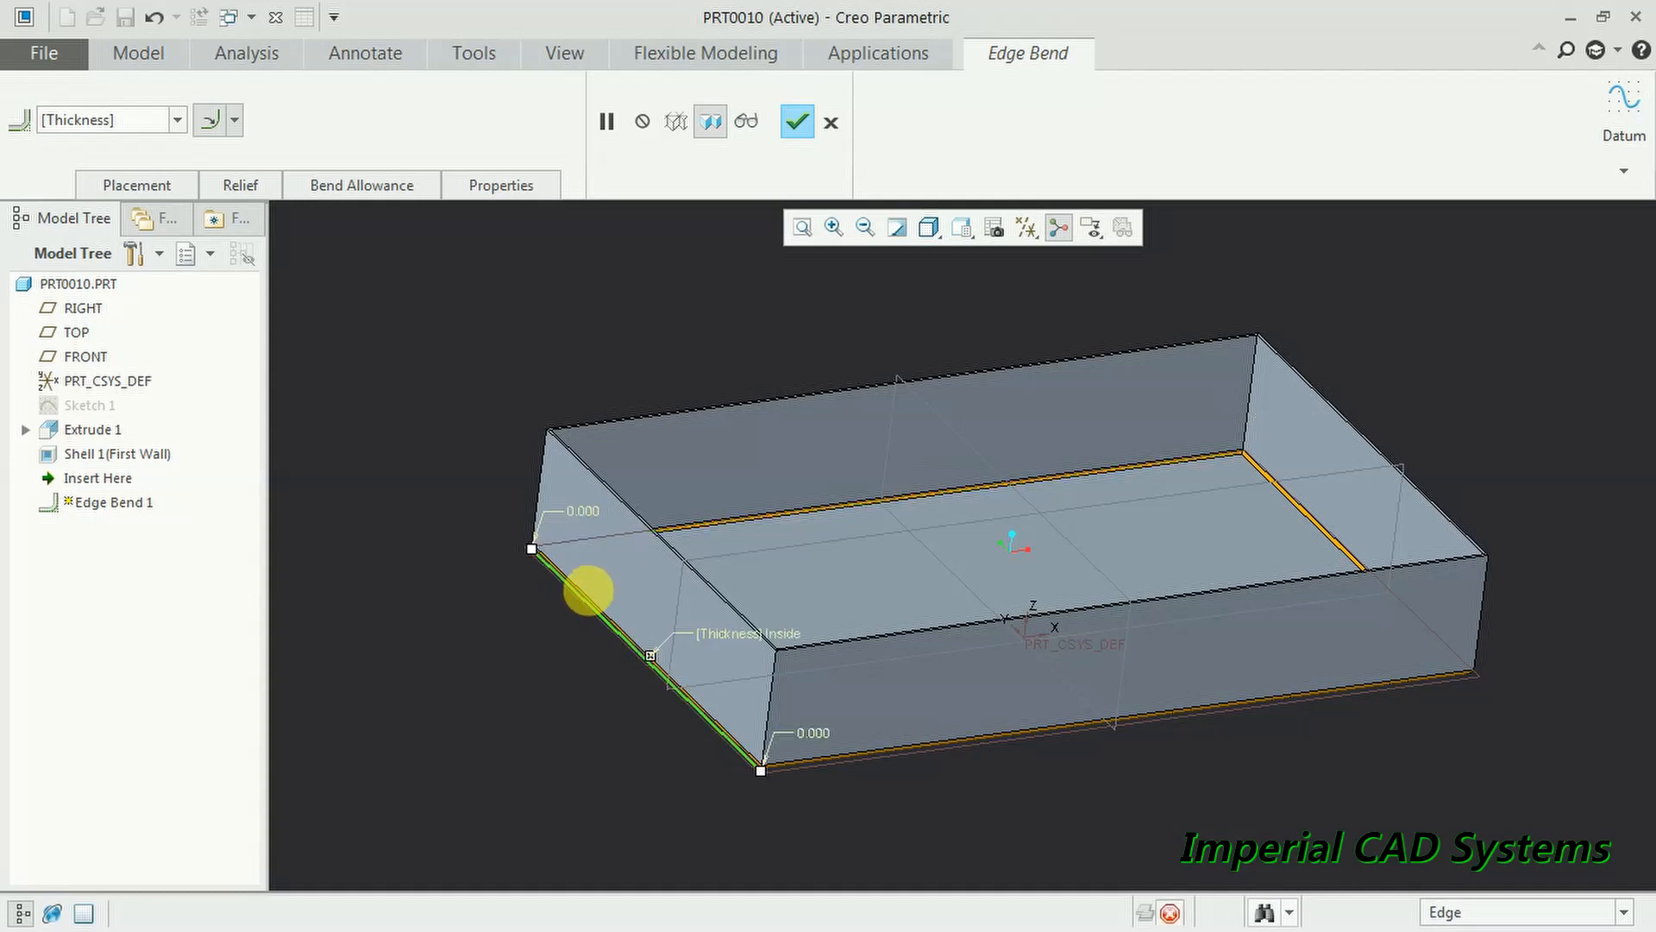
{"action": "left_click", "coordinate": [796, 125]}
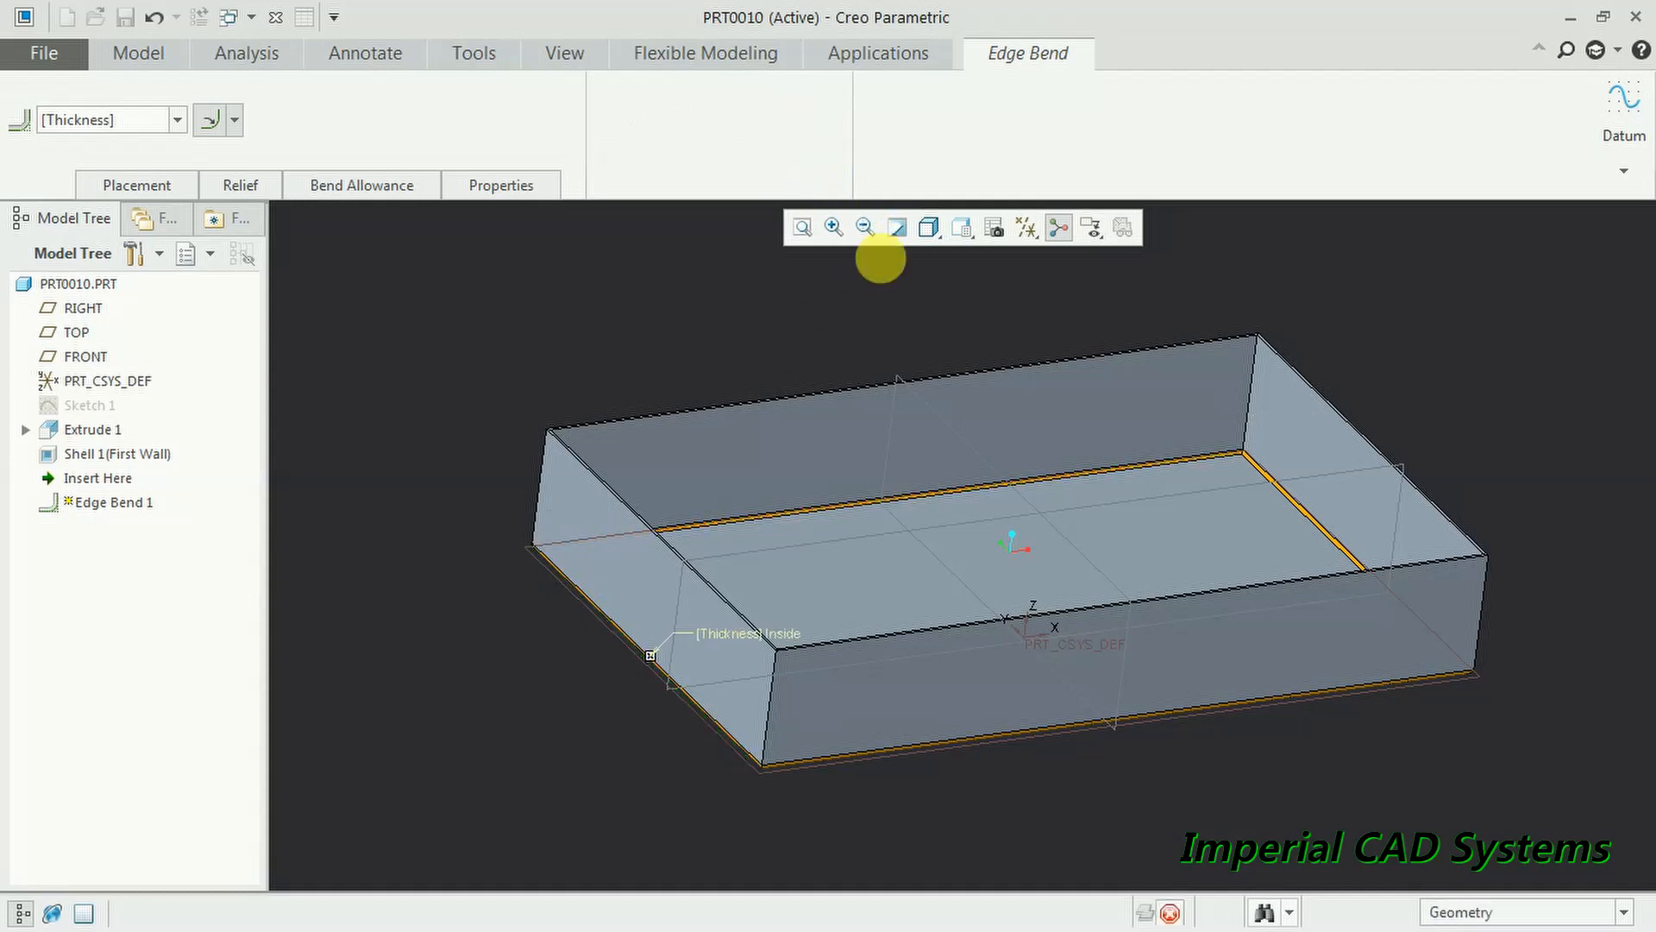
{"action": "middle_click_drag", "start_coordinate": [1142, 726], "coordinate": [1076, 621]}
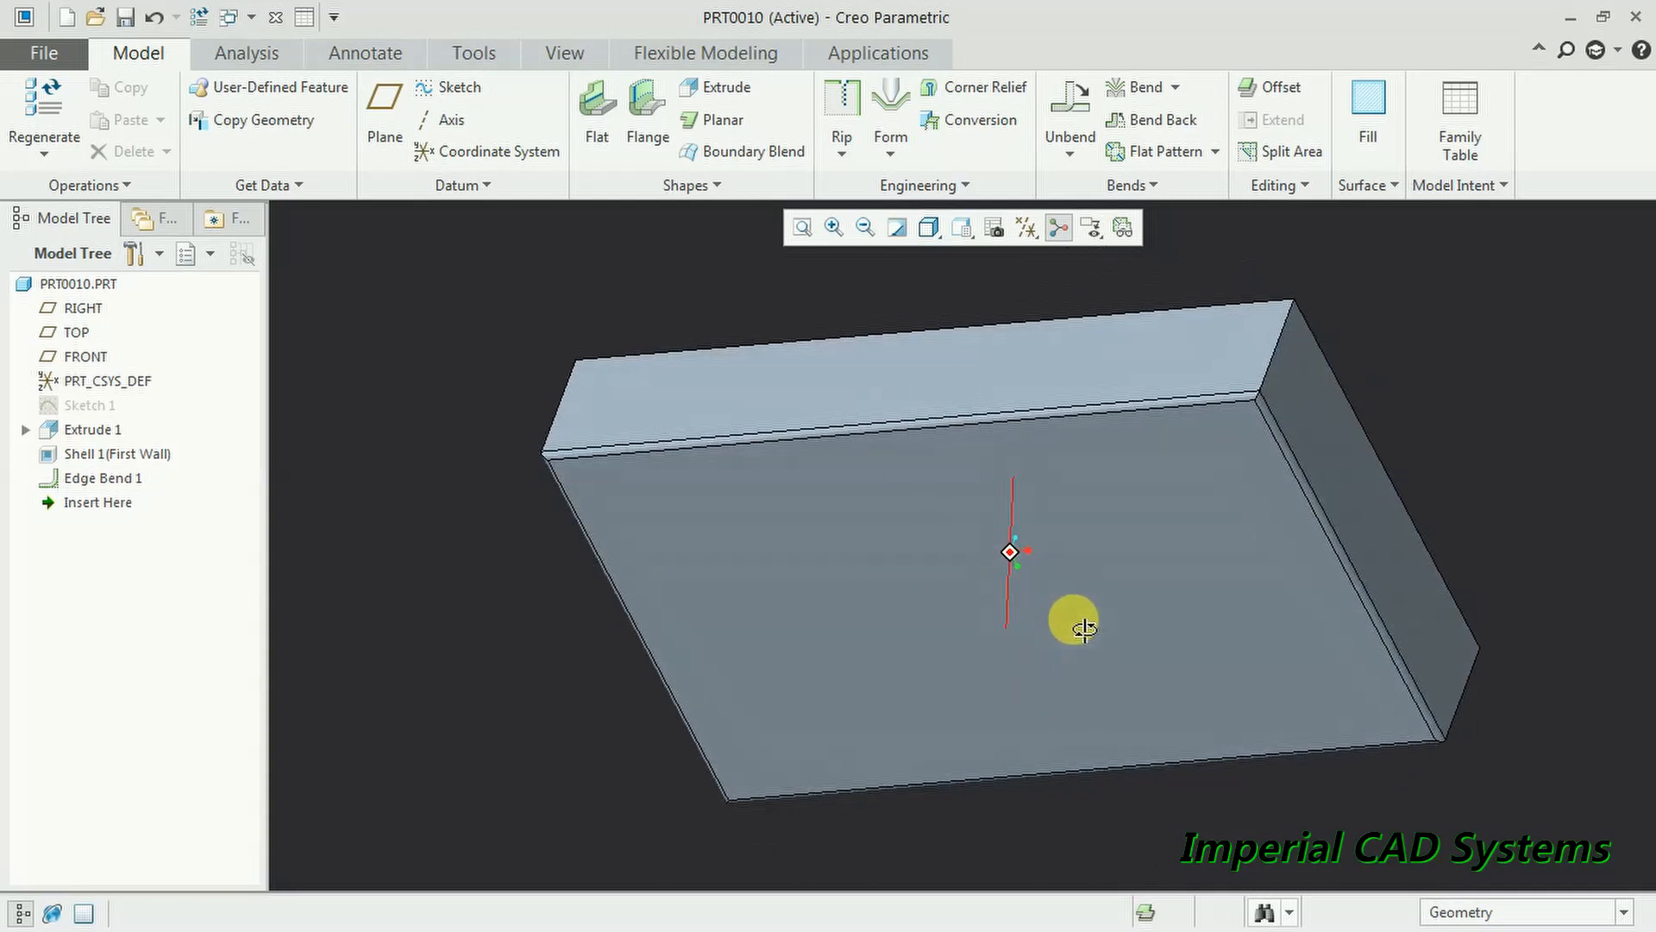
- Rip the box's left vertical corner edge with an Open-type edge rip
{"action": "scroll", "coordinate": [846, 462], "scroll_direction": "down", "scroll_amount": 6}
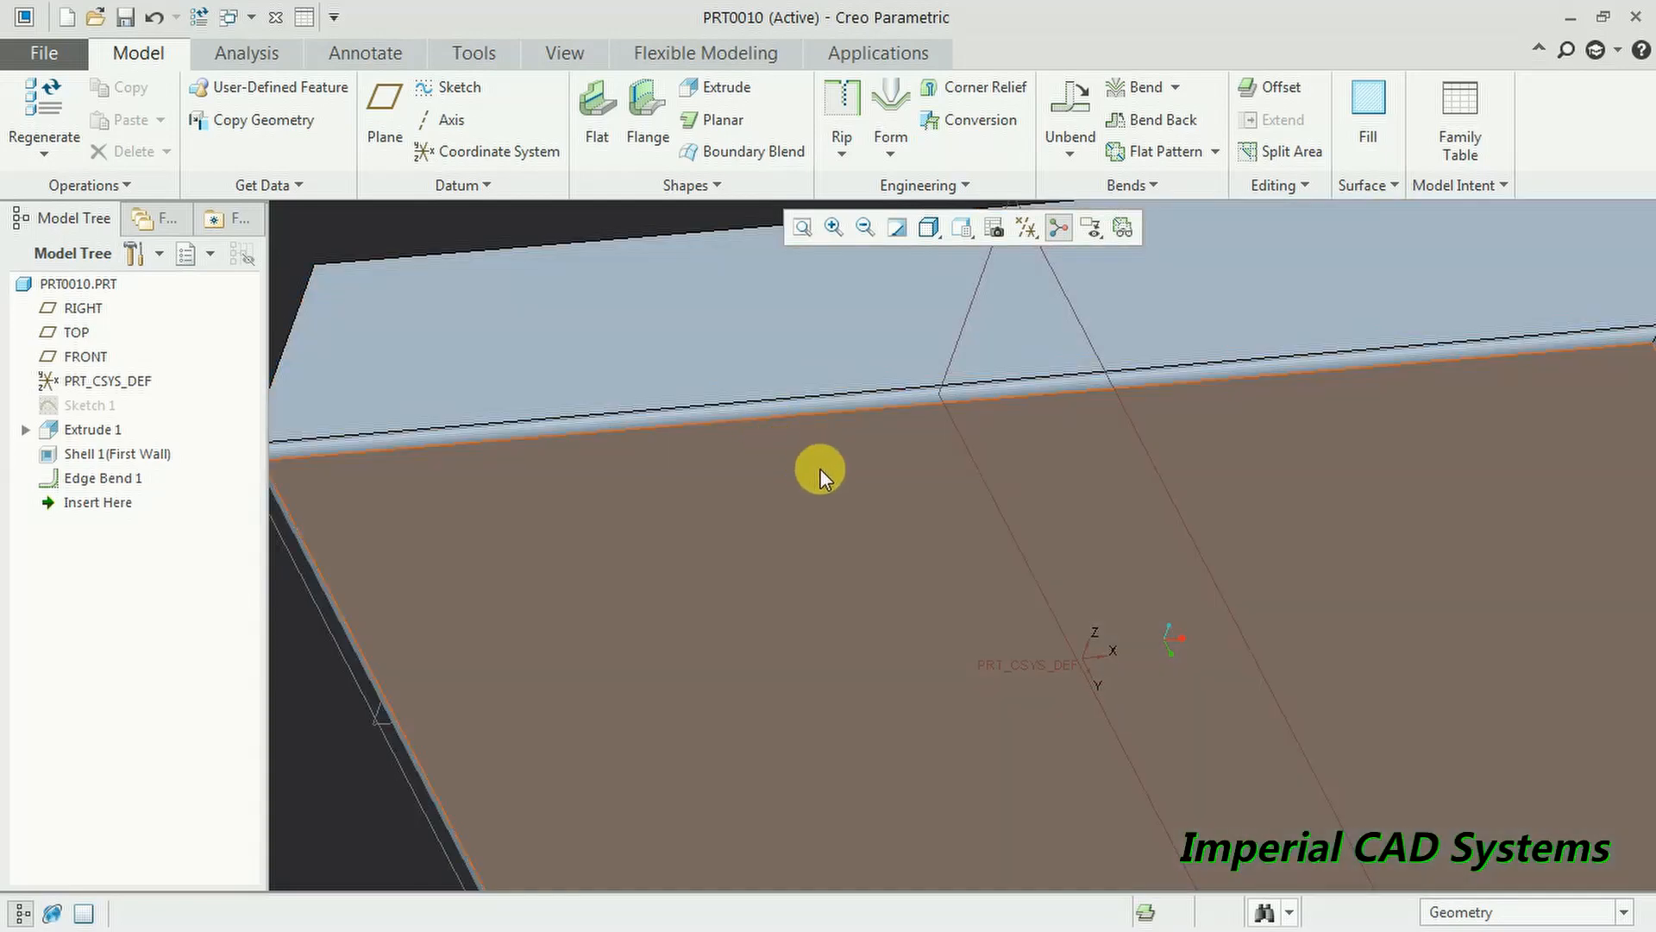
{"action": "scroll", "coordinate": [825, 469], "scroll_direction": "up", "scroll_amount": 8}
{"action": "middle_click_drag", "start_coordinate": [828, 466], "coordinate": [887, 606]}
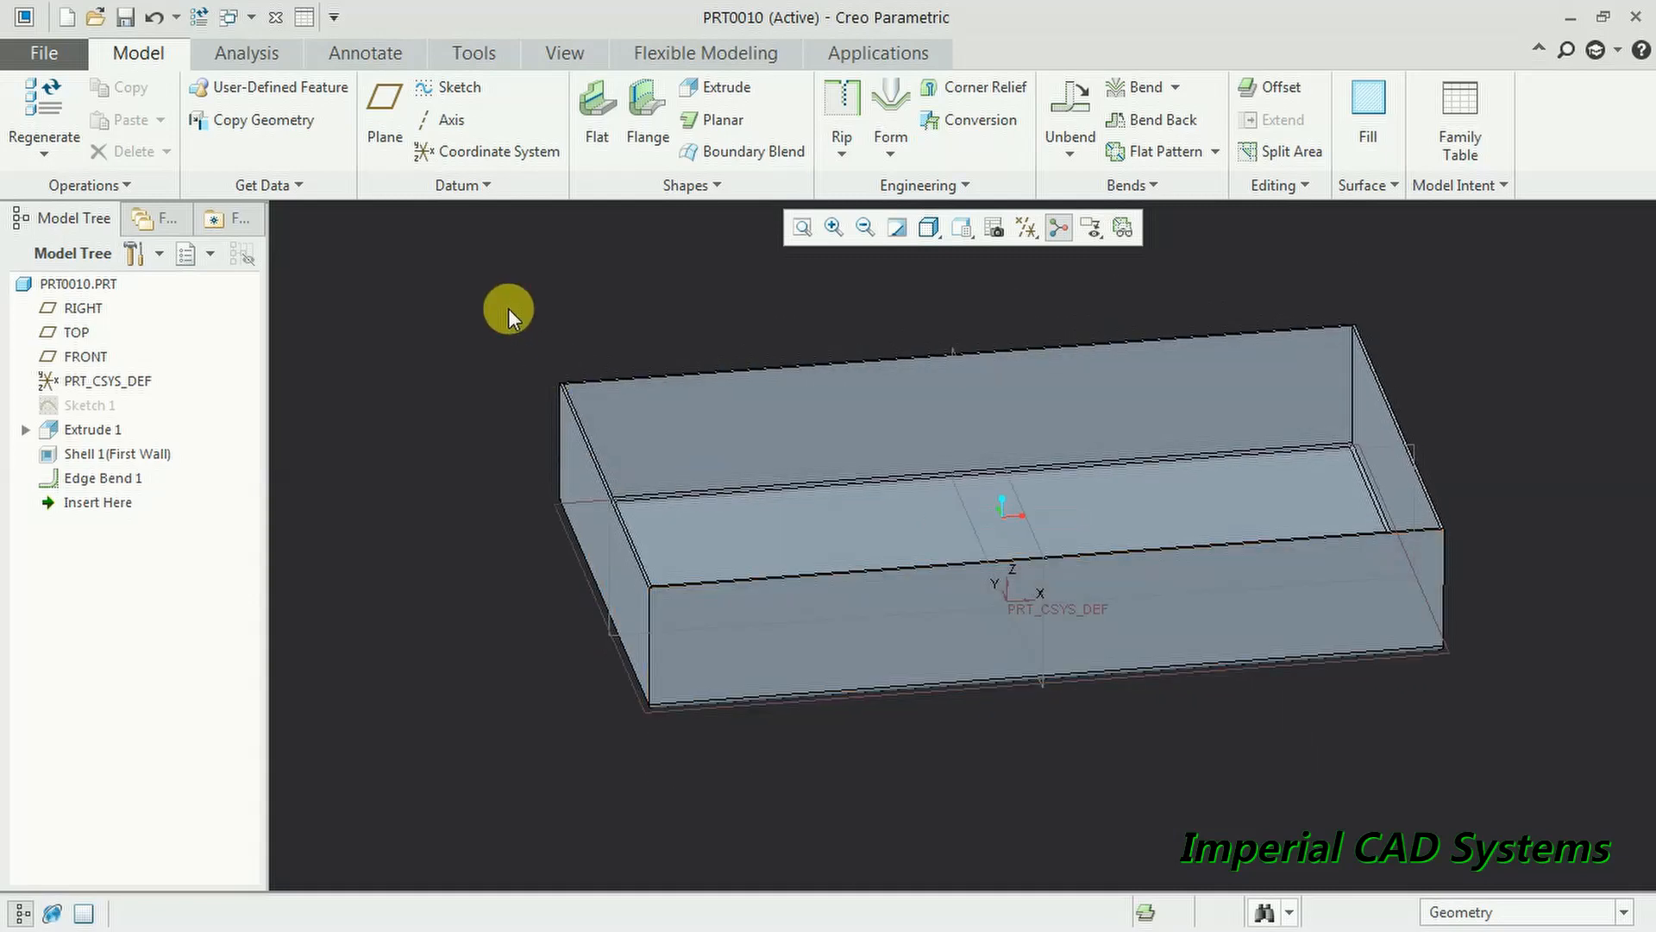
{"action": "left_click", "coordinate": [841, 101]}
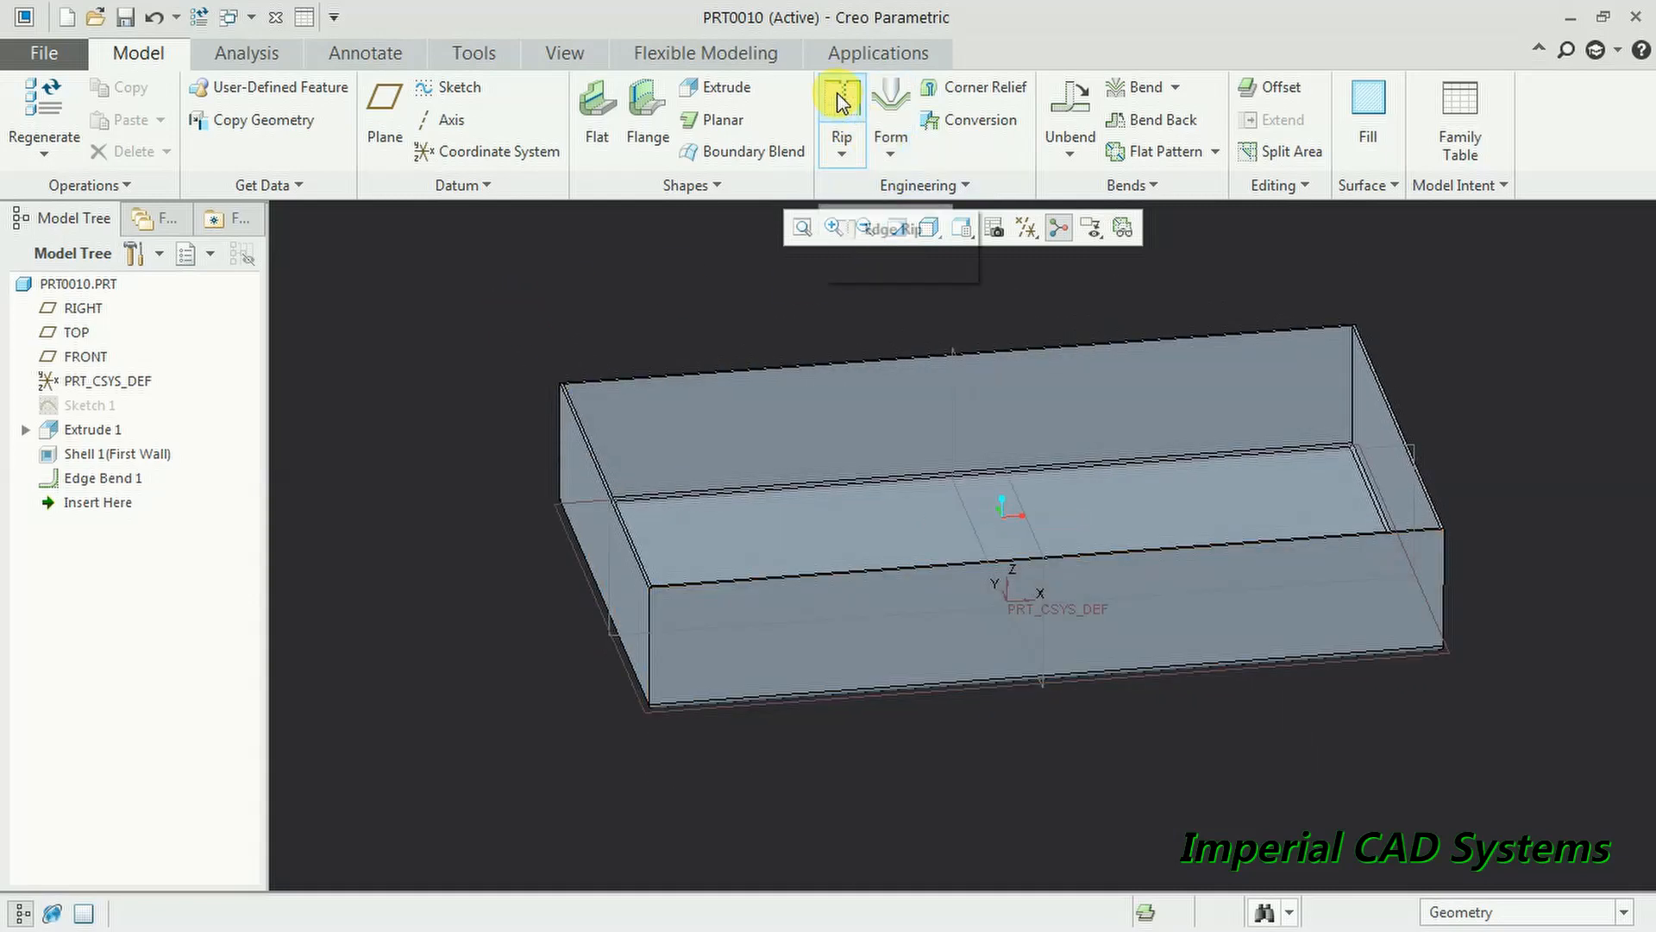
{"action": "left_click", "coordinate": [862, 226]}
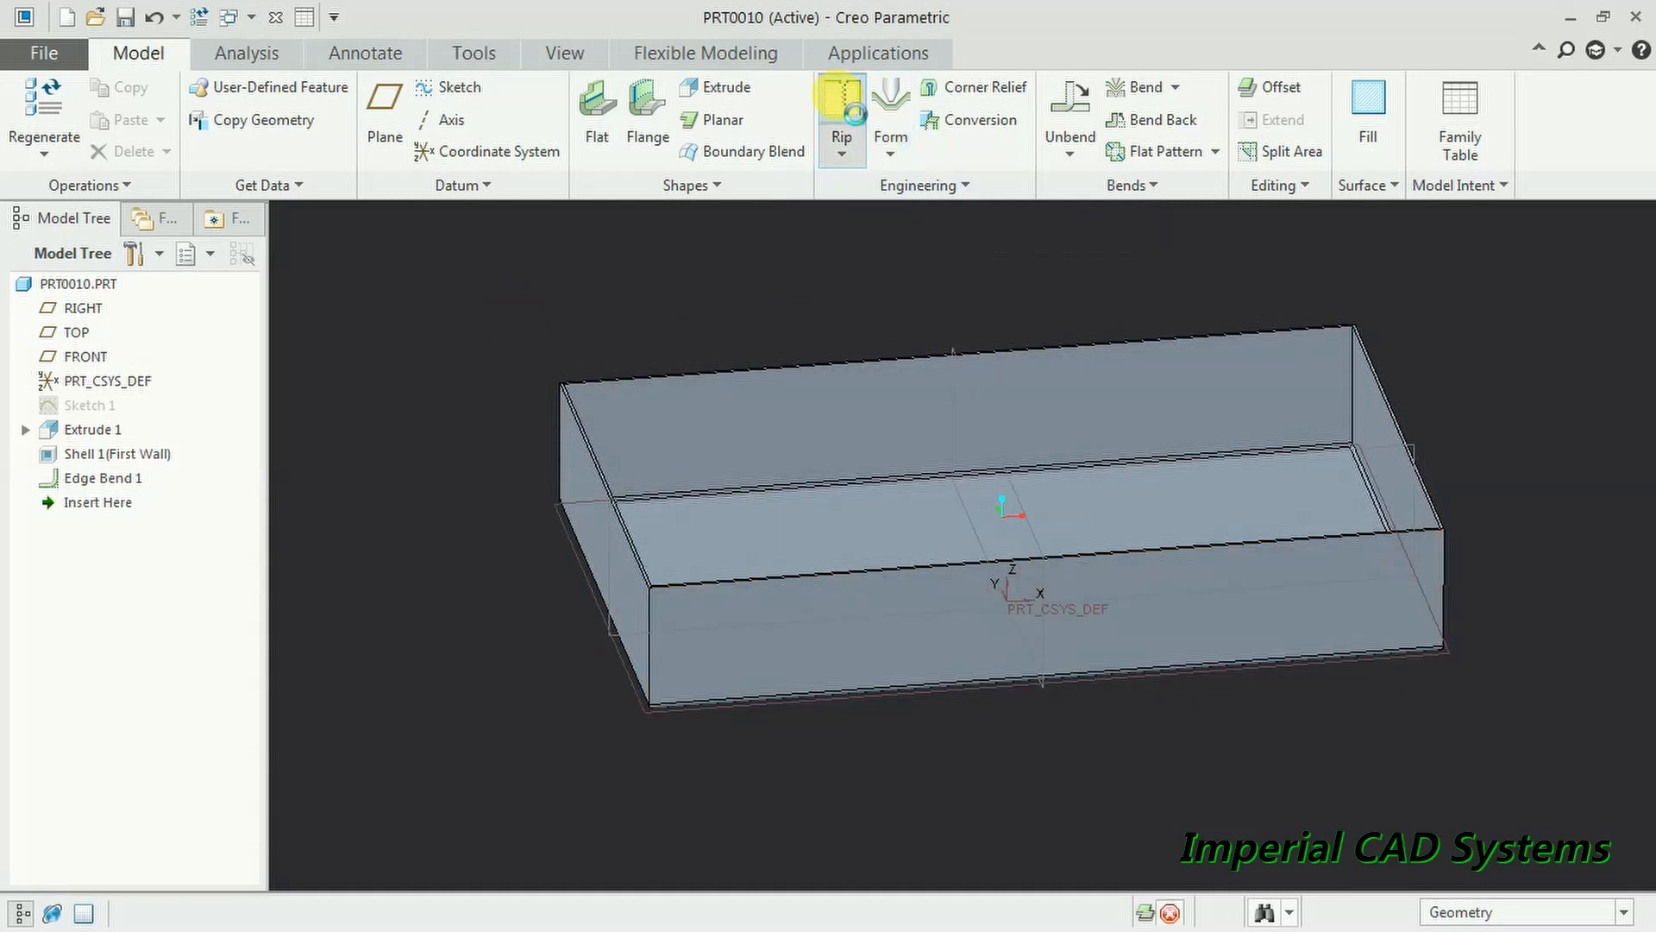
{"action": "left_click", "coordinate": [653, 628]}
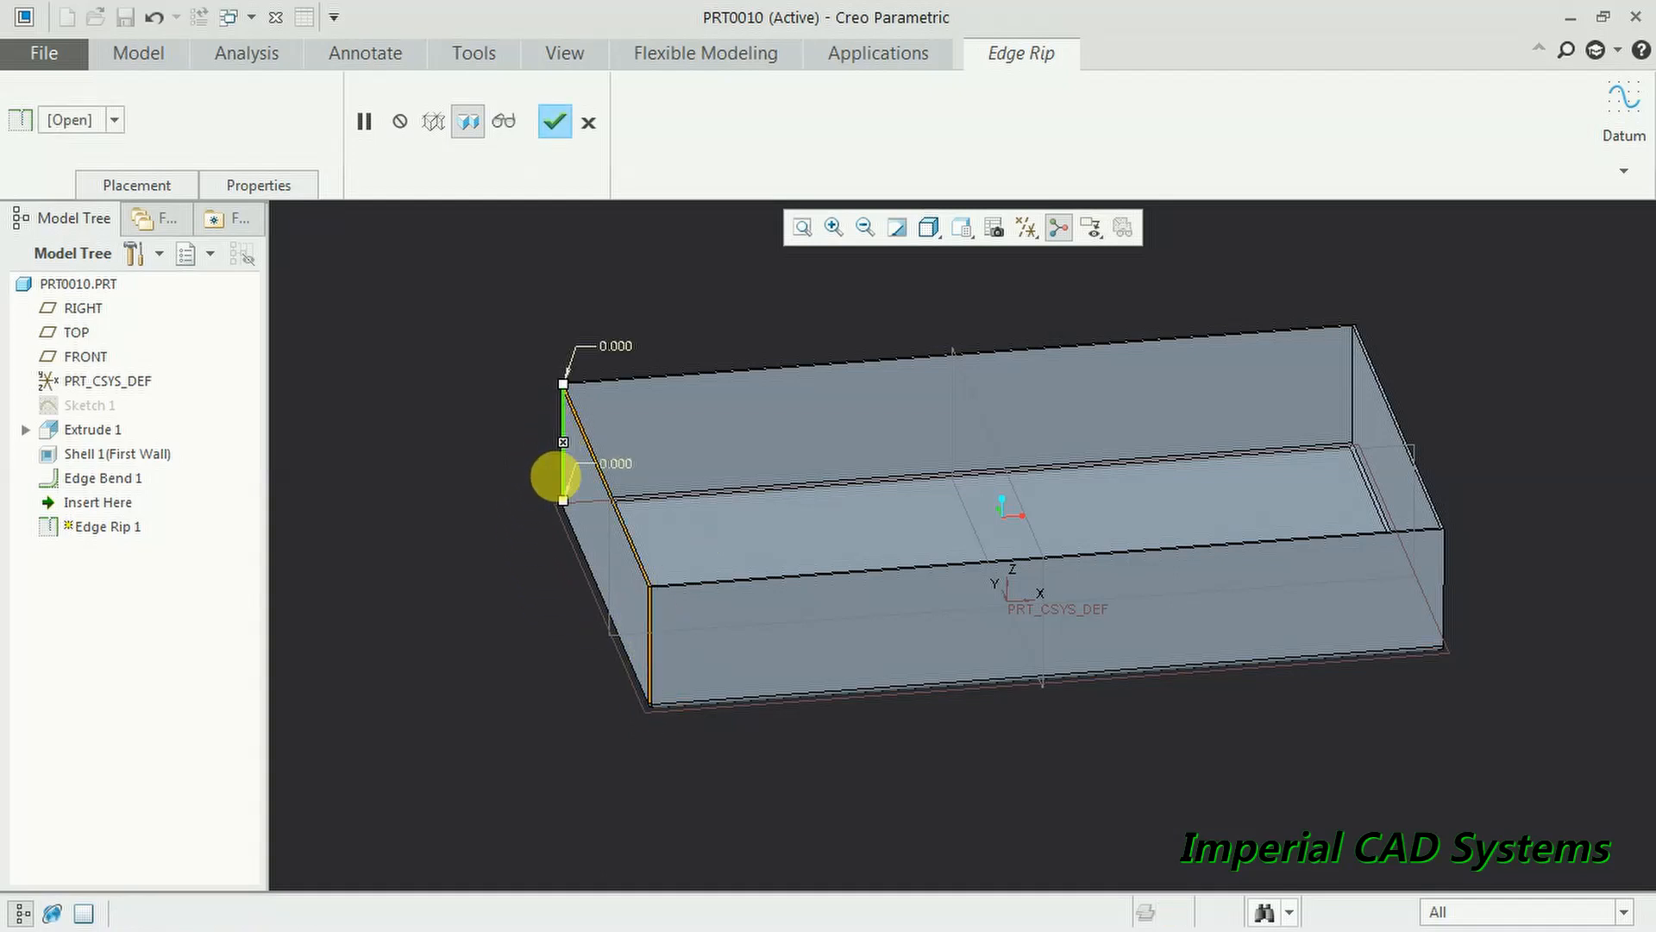
{"action": "middle_click_drag", "start_coordinate": [840, 692], "coordinate": [744, 640]}
{"action": "scroll", "coordinate": [743, 641], "scroll_direction": "up", "scroll_amount": 8}
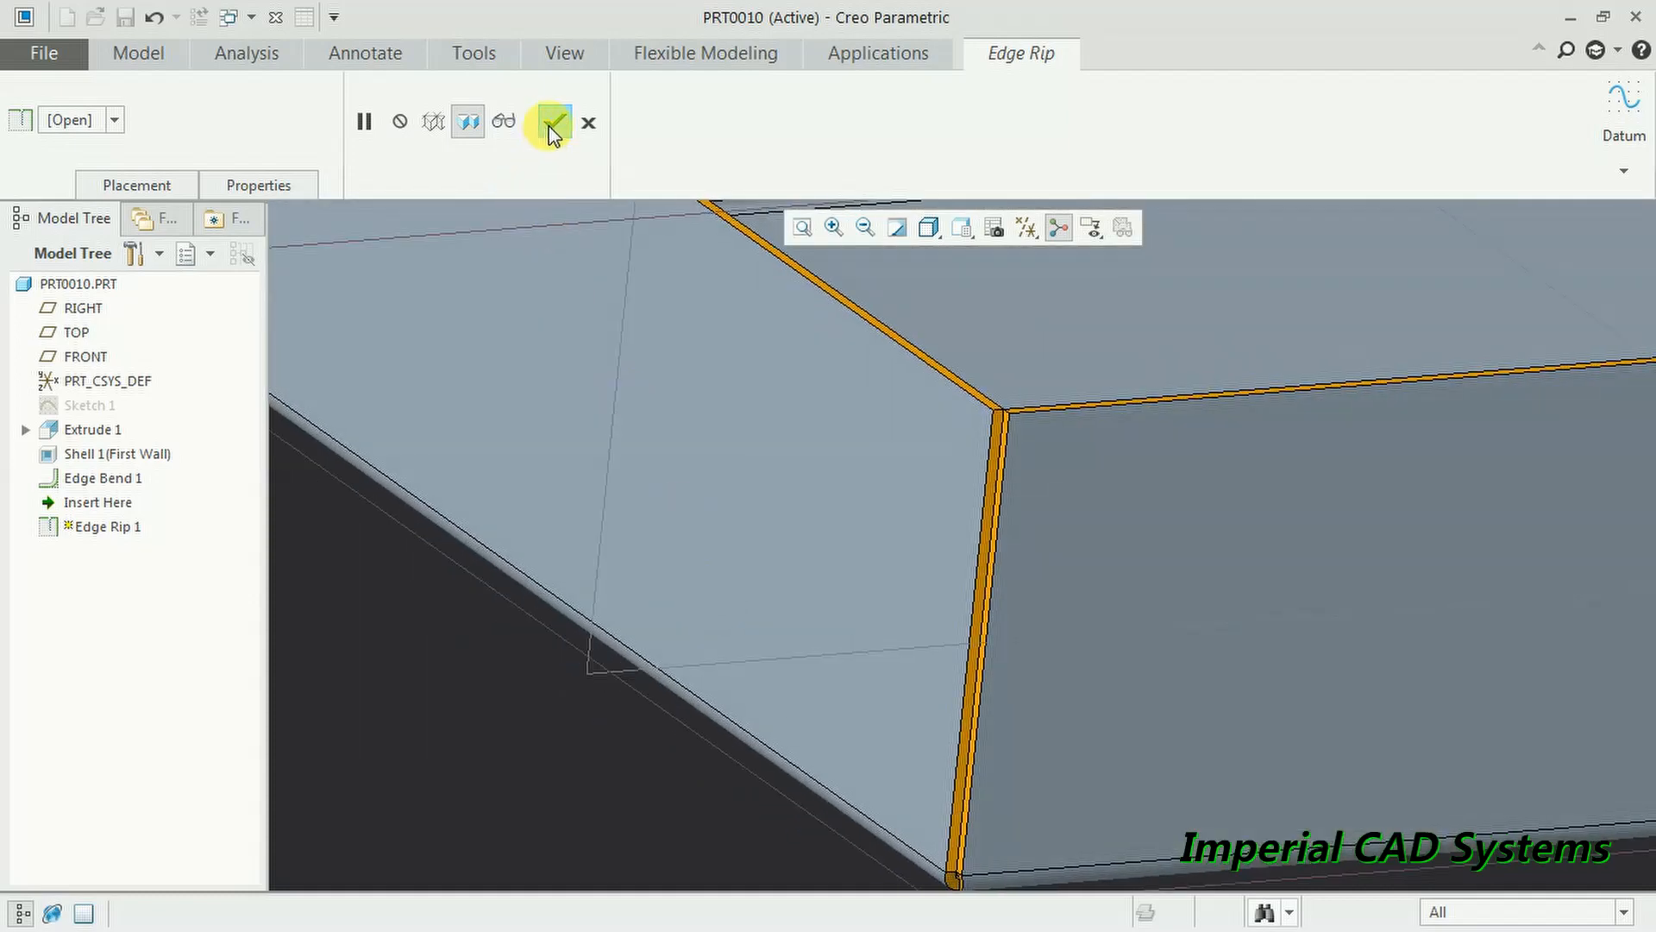
{"action": "left_click", "coordinate": [552, 134]}
{"action": "scroll", "coordinate": [582, 774], "scroll_direction": "down", "scroll_amount": 3}
{"action": "middle_click_drag", "start_coordinate": [707, 709], "coordinate": [644, 734]}
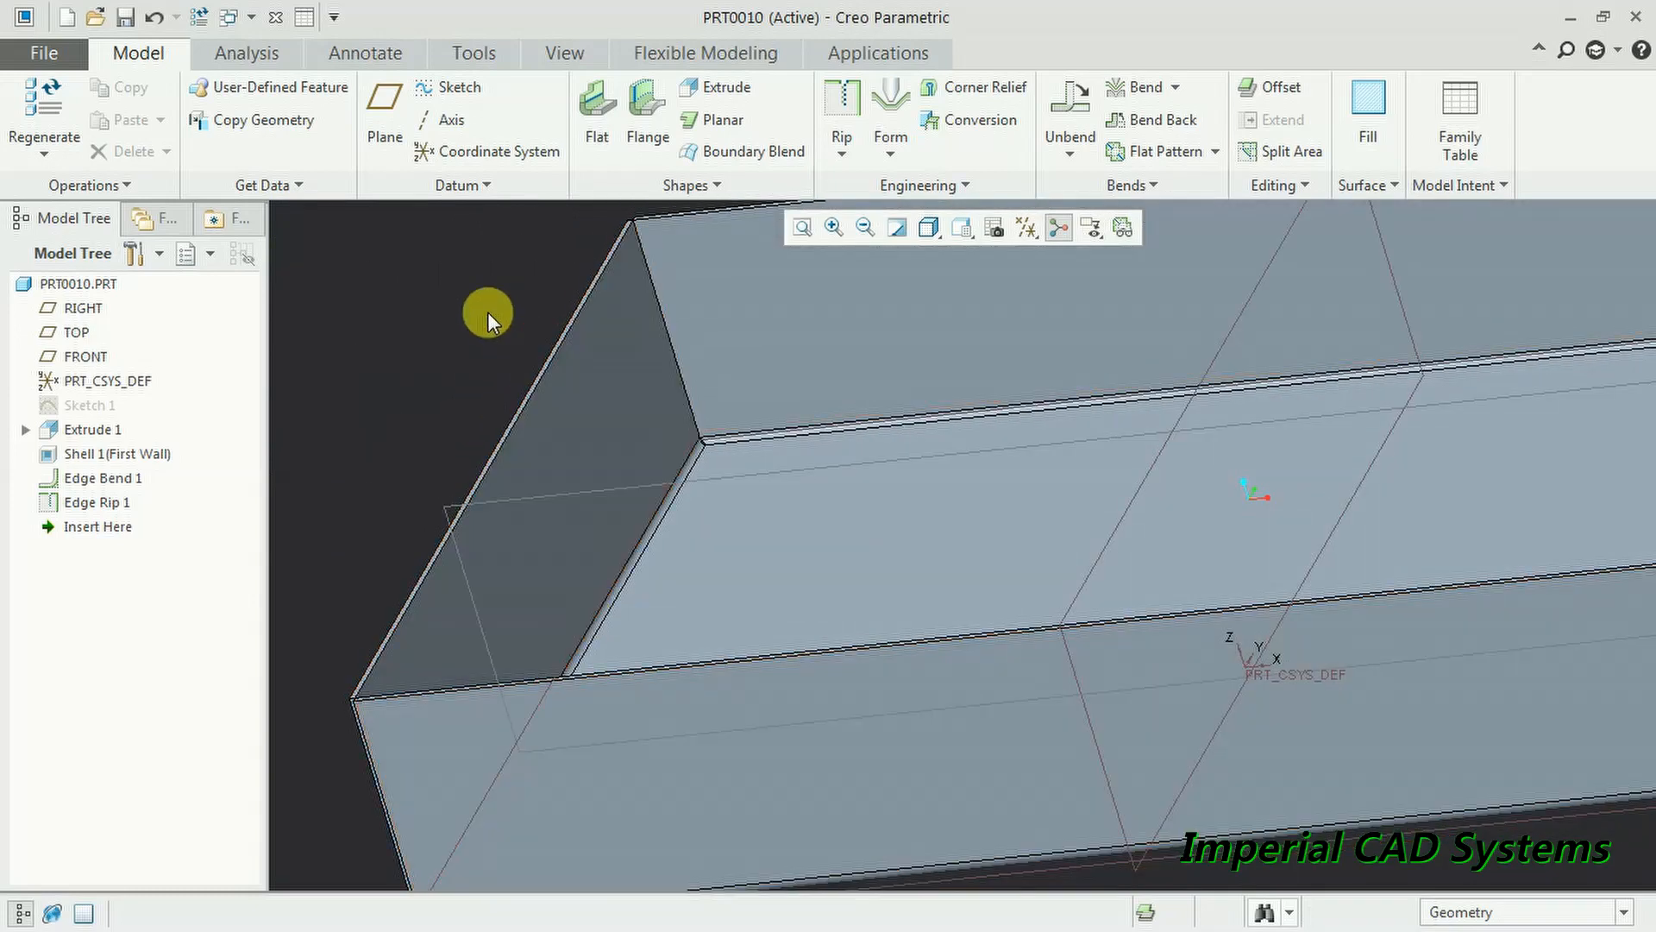
{"action": "left_click", "coordinate": [594, 120]}
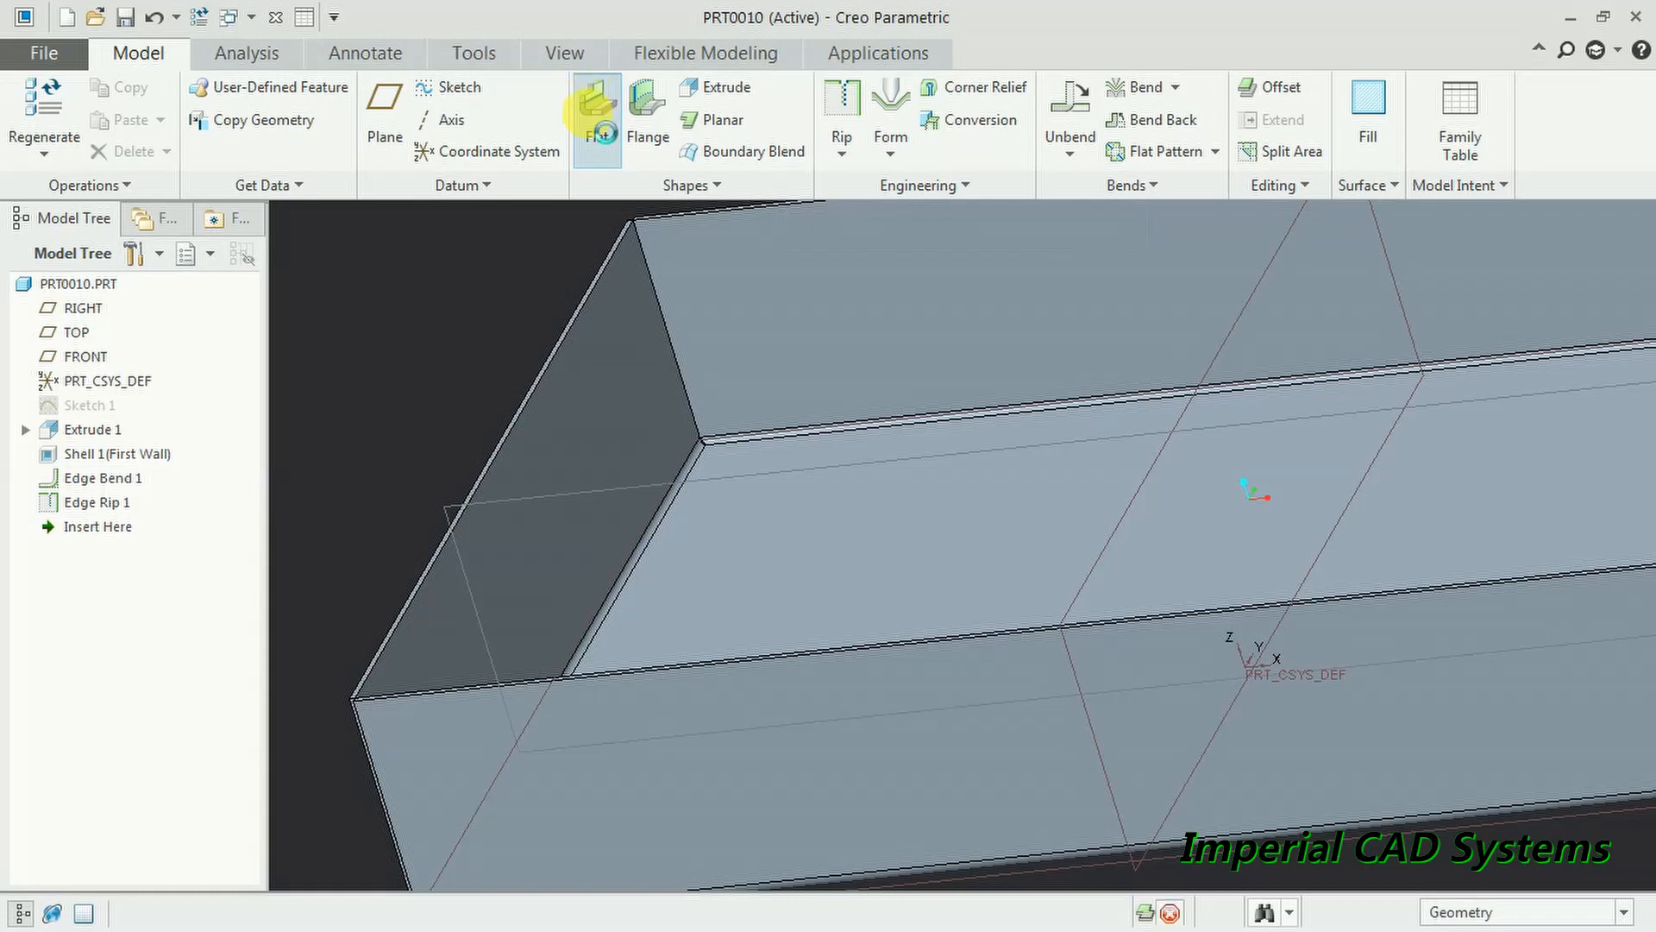
{"action": "left_click", "coordinate": [576, 332]}
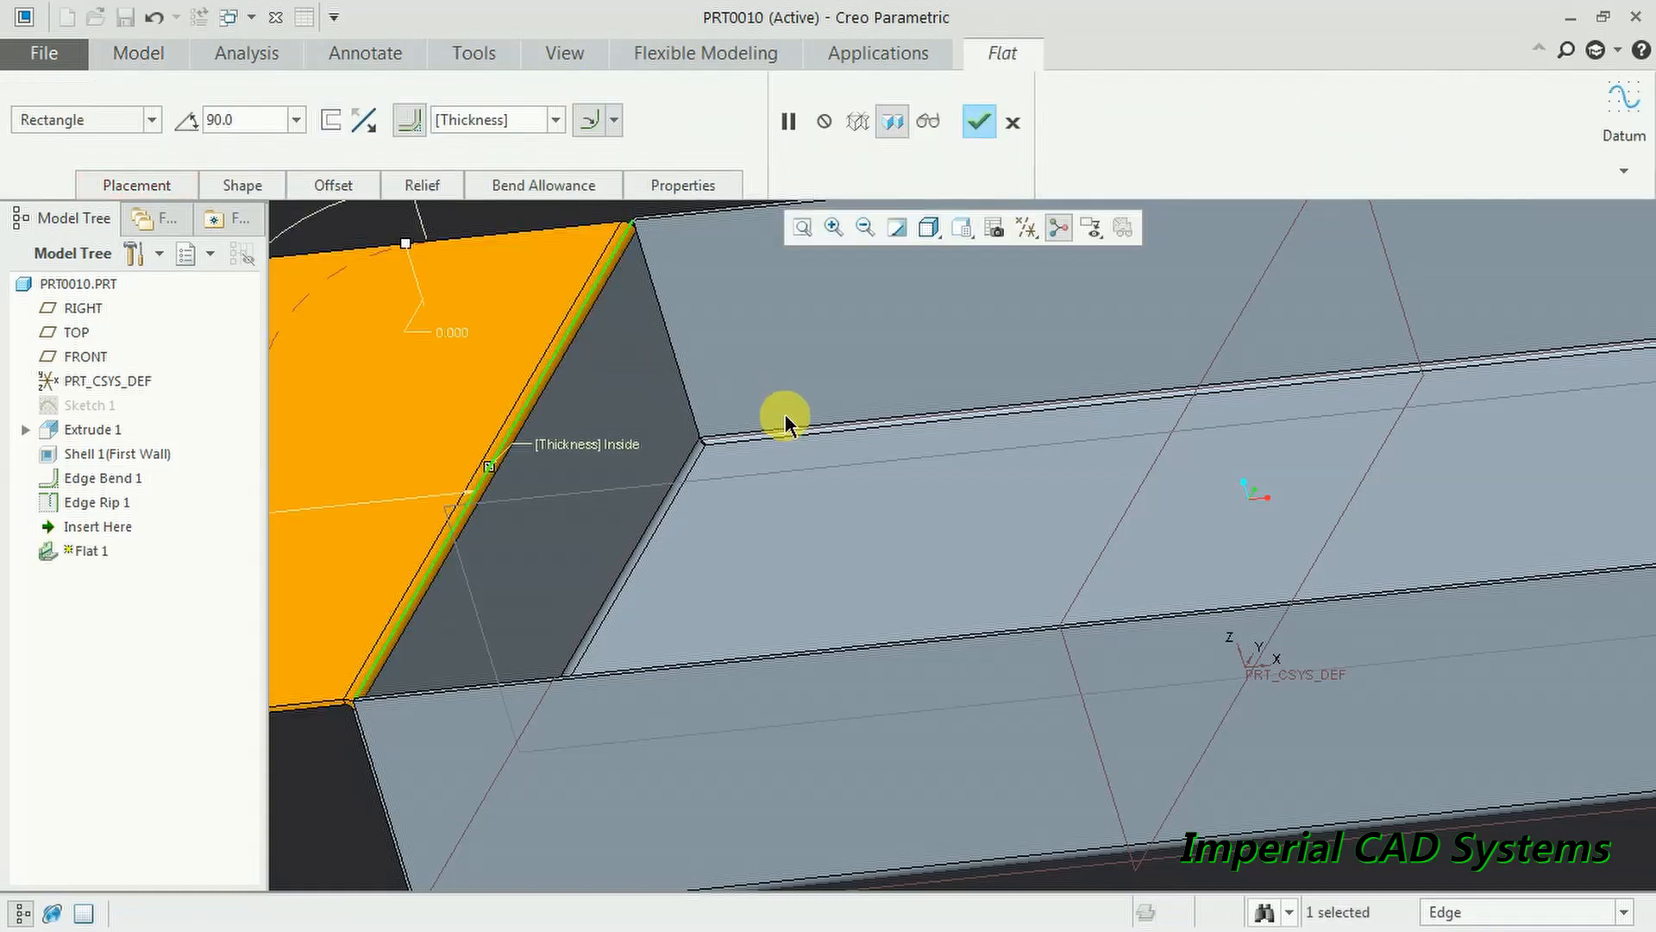
{"action": "scroll", "coordinate": [806, 540], "scroll_direction": "down", "scroll_amount": 3}
{"action": "middle_click_drag", "start_coordinate": [806, 541], "coordinate": [850, 520]}
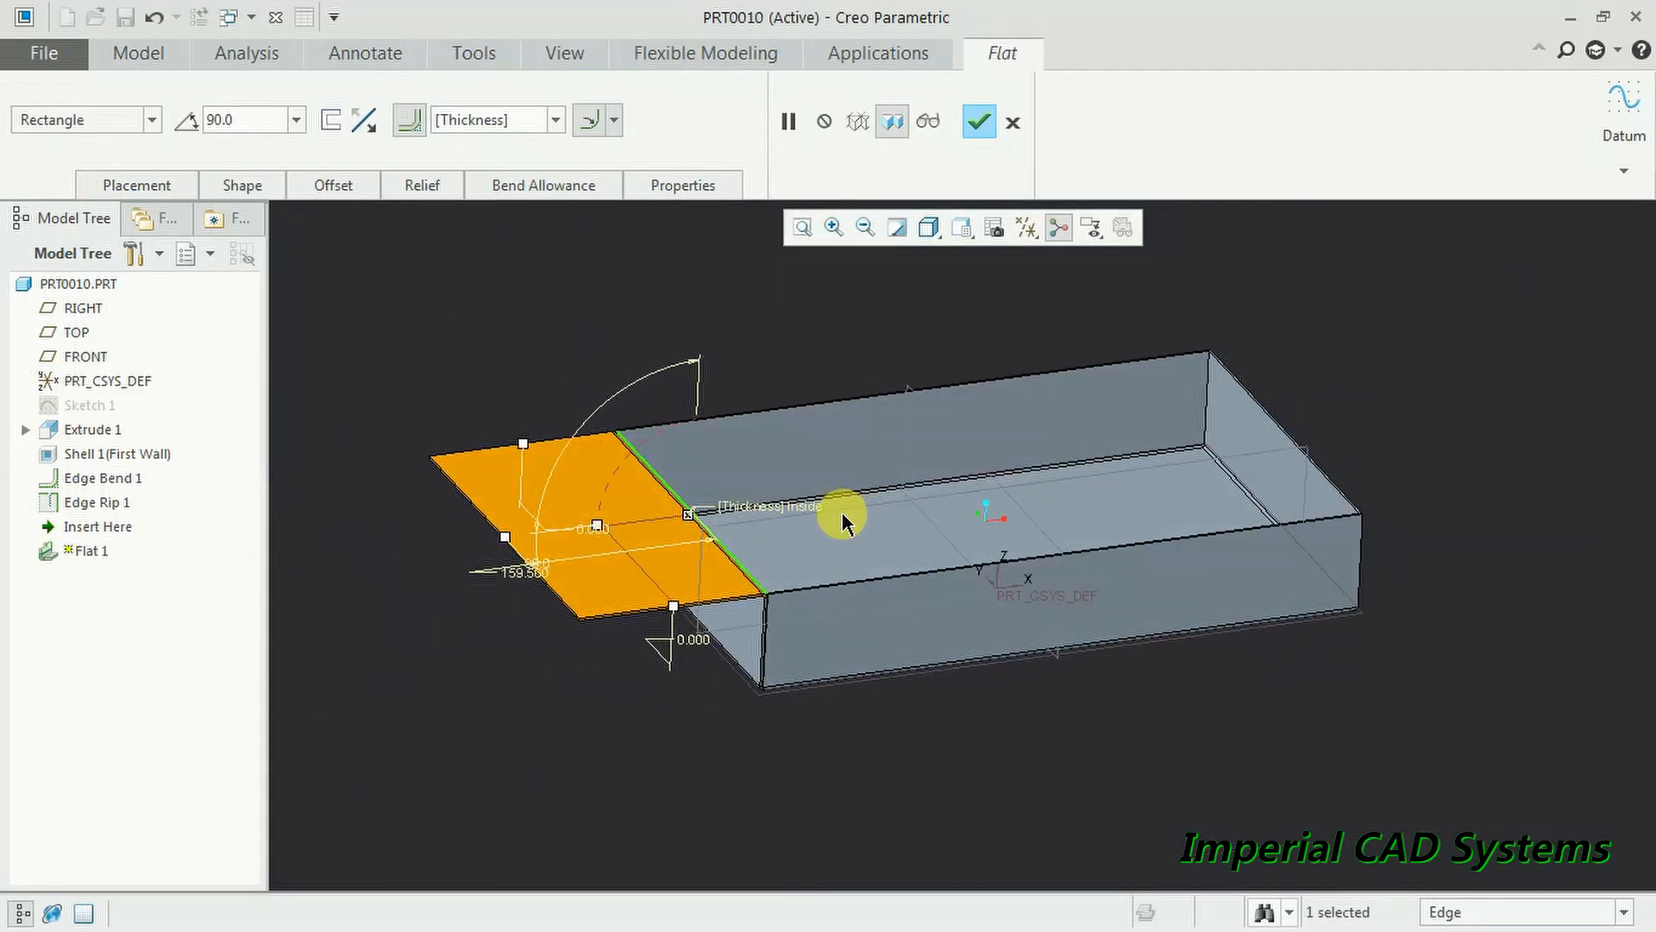
{"action": "left_click", "coordinate": [978, 121]}
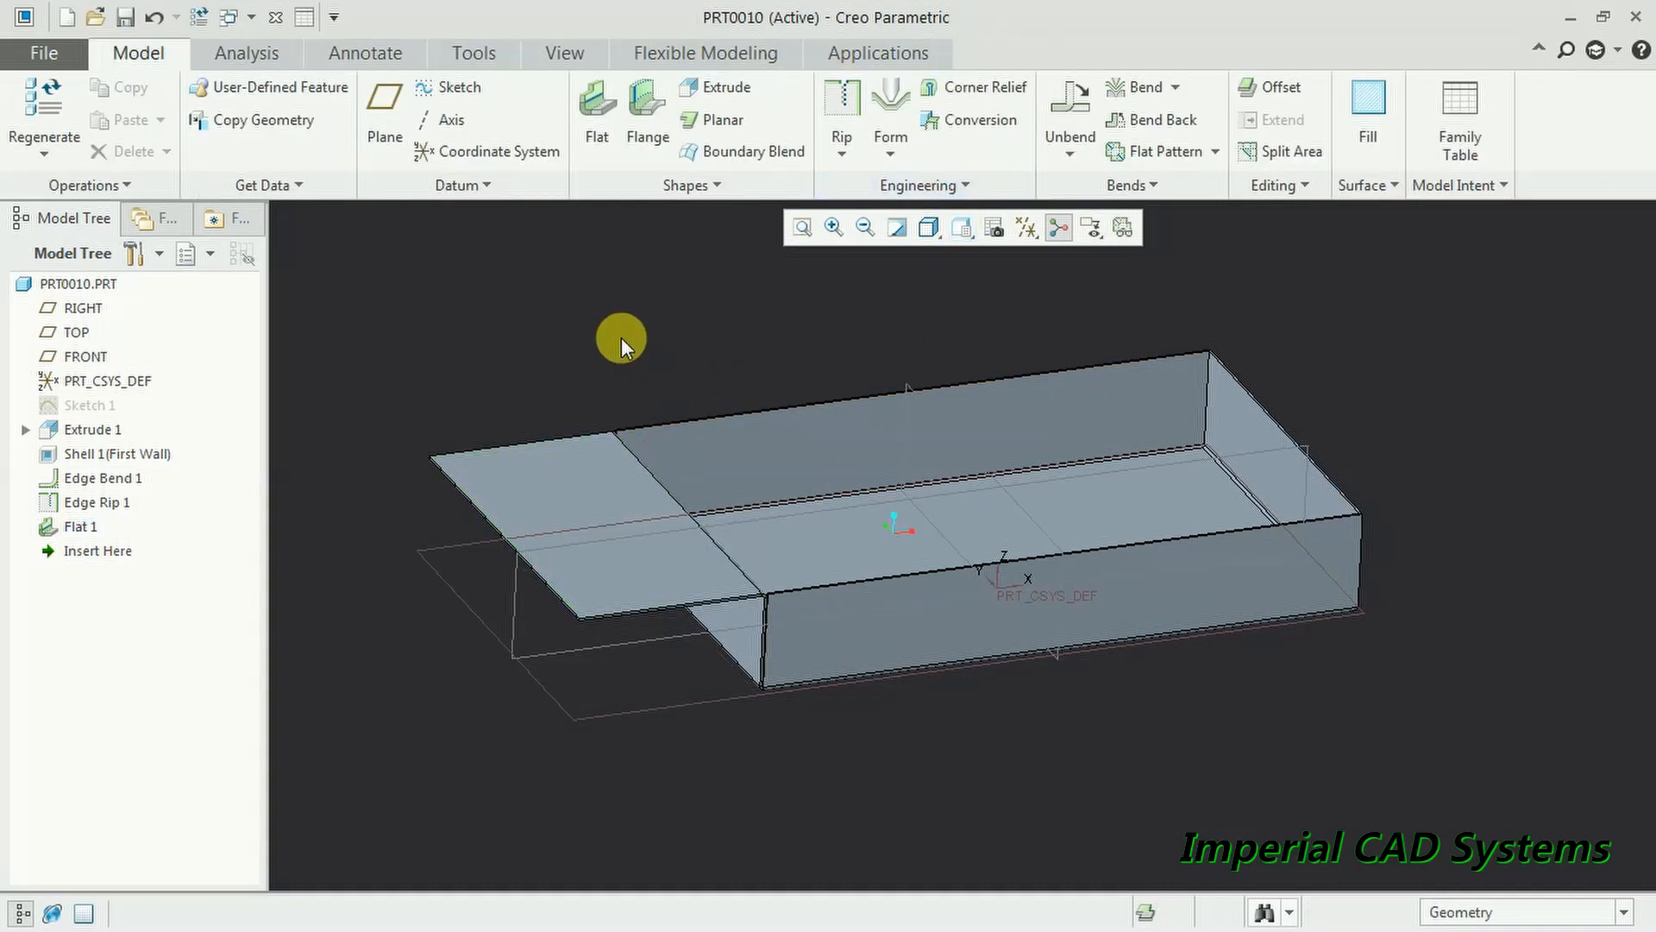
{"action": "key", "text": "ctrl+z"}
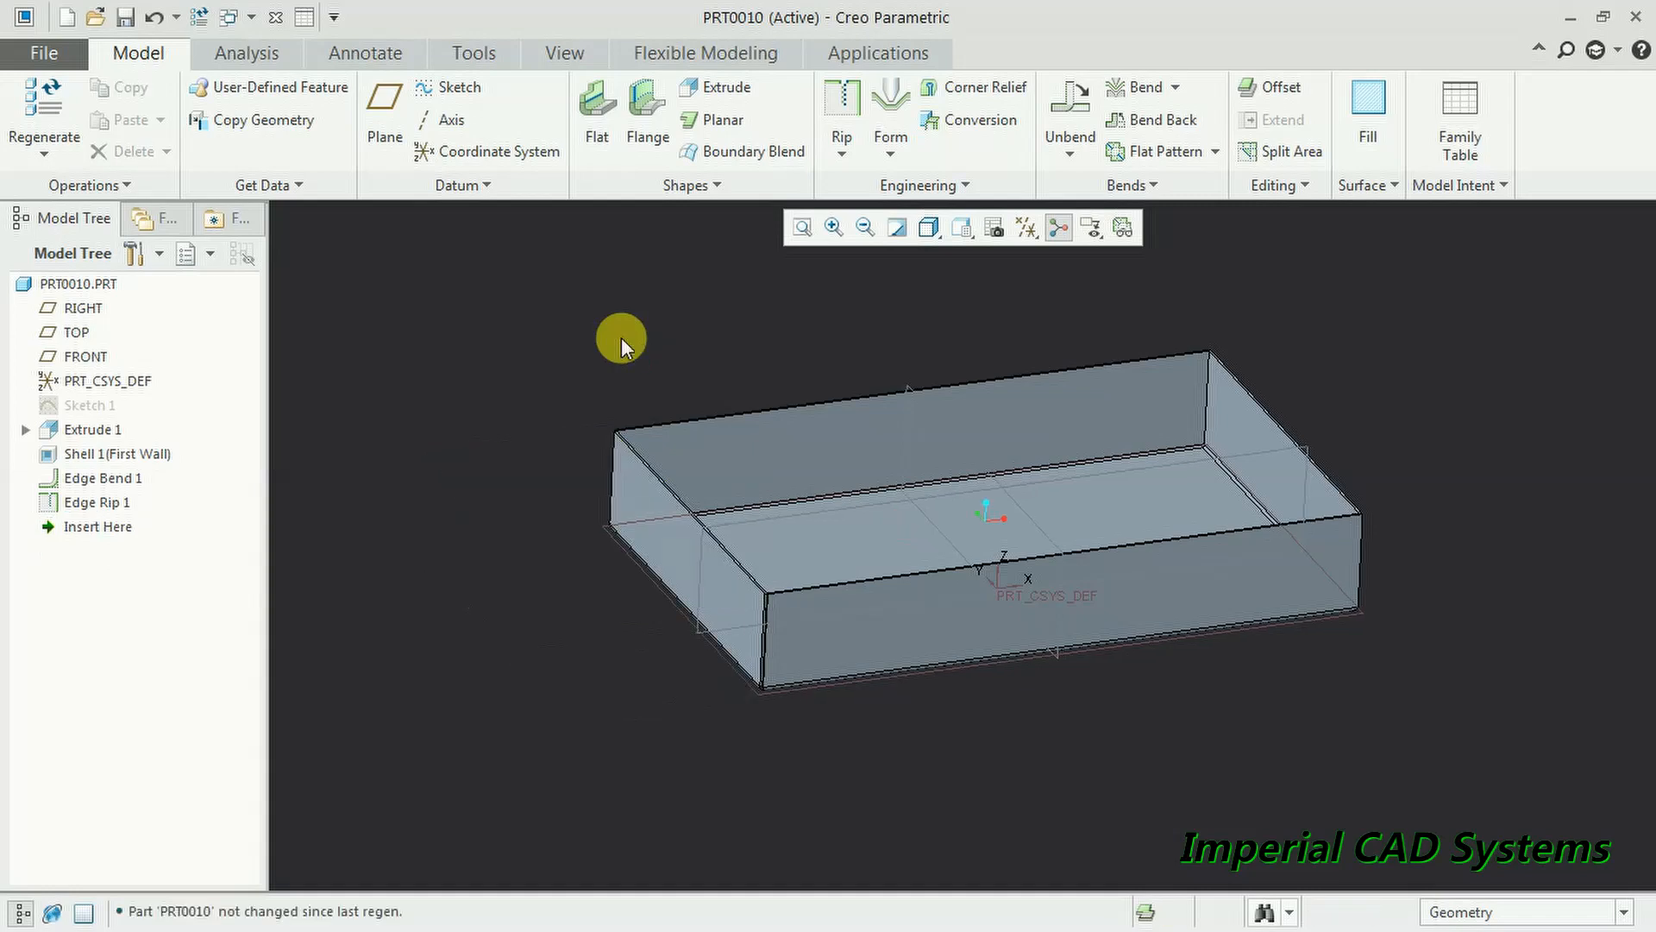
- Redefine Edge Rip 1 and show its placement, listing two Open-type rip sets
{"action": "scroll", "coordinate": [635, 589], "scroll_direction": "up", "scroll_amount": 3}
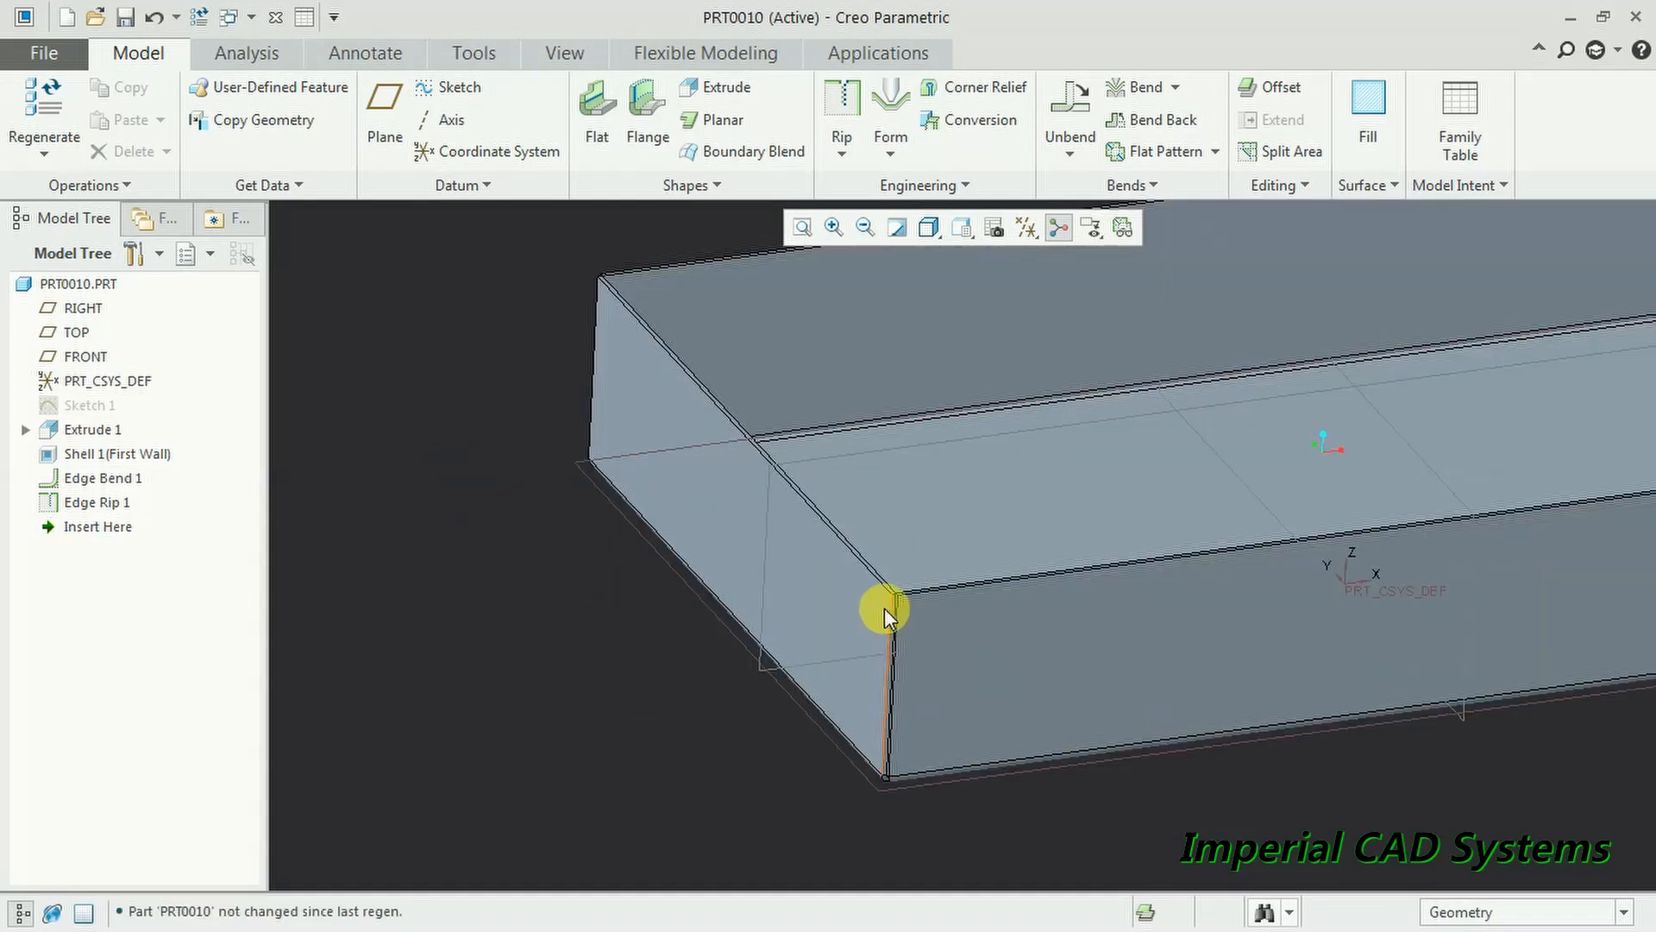
{"action": "scroll", "coordinate": [889, 608], "scroll_direction": "up", "scroll_amount": 5}
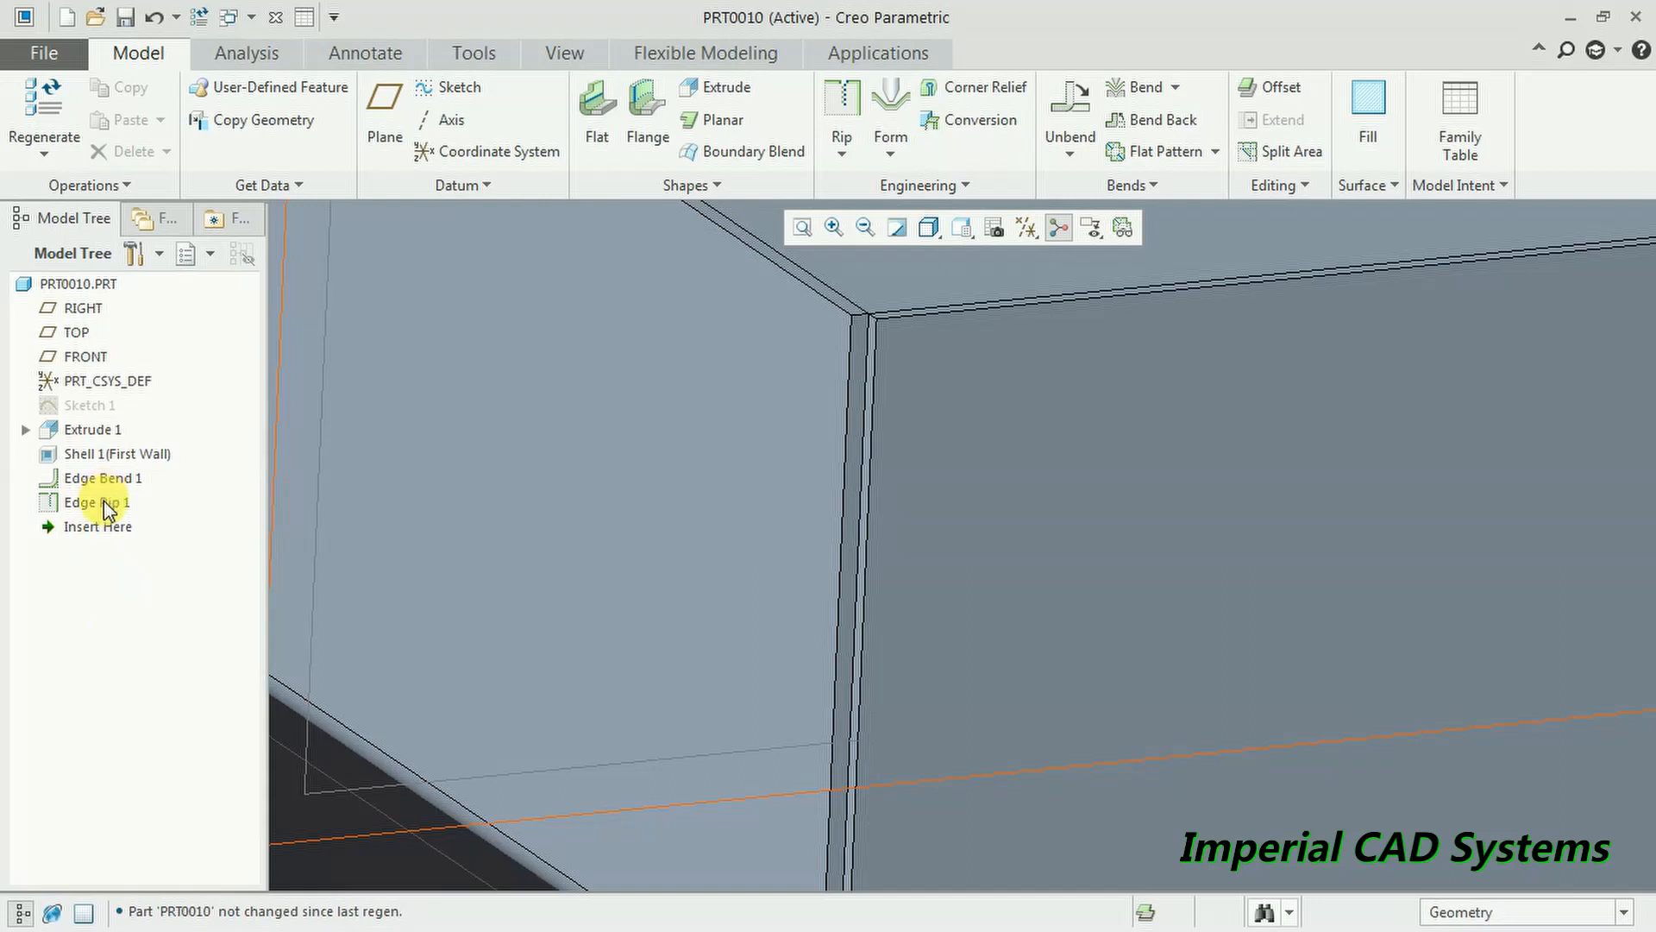
{"action": "left_click", "coordinate": [104, 502]}
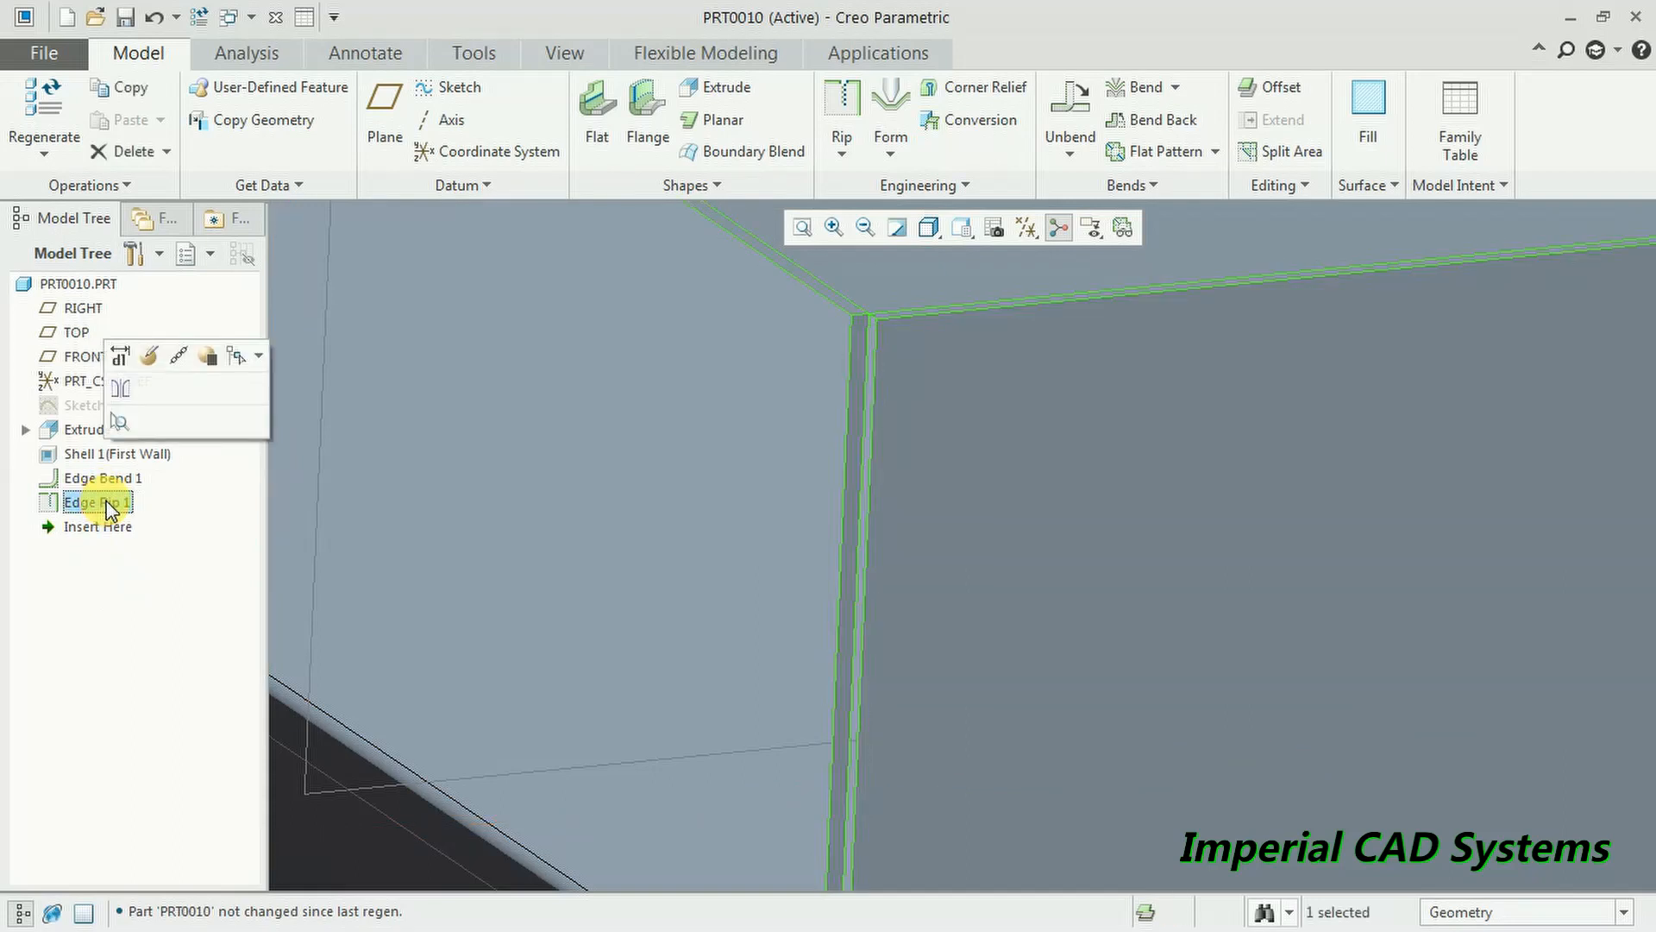
{"action": "left_click", "coordinate": [152, 362]}
{"action": "middle_click_drag", "start_coordinate": [345, 483], "coordinate": [812, 664]}
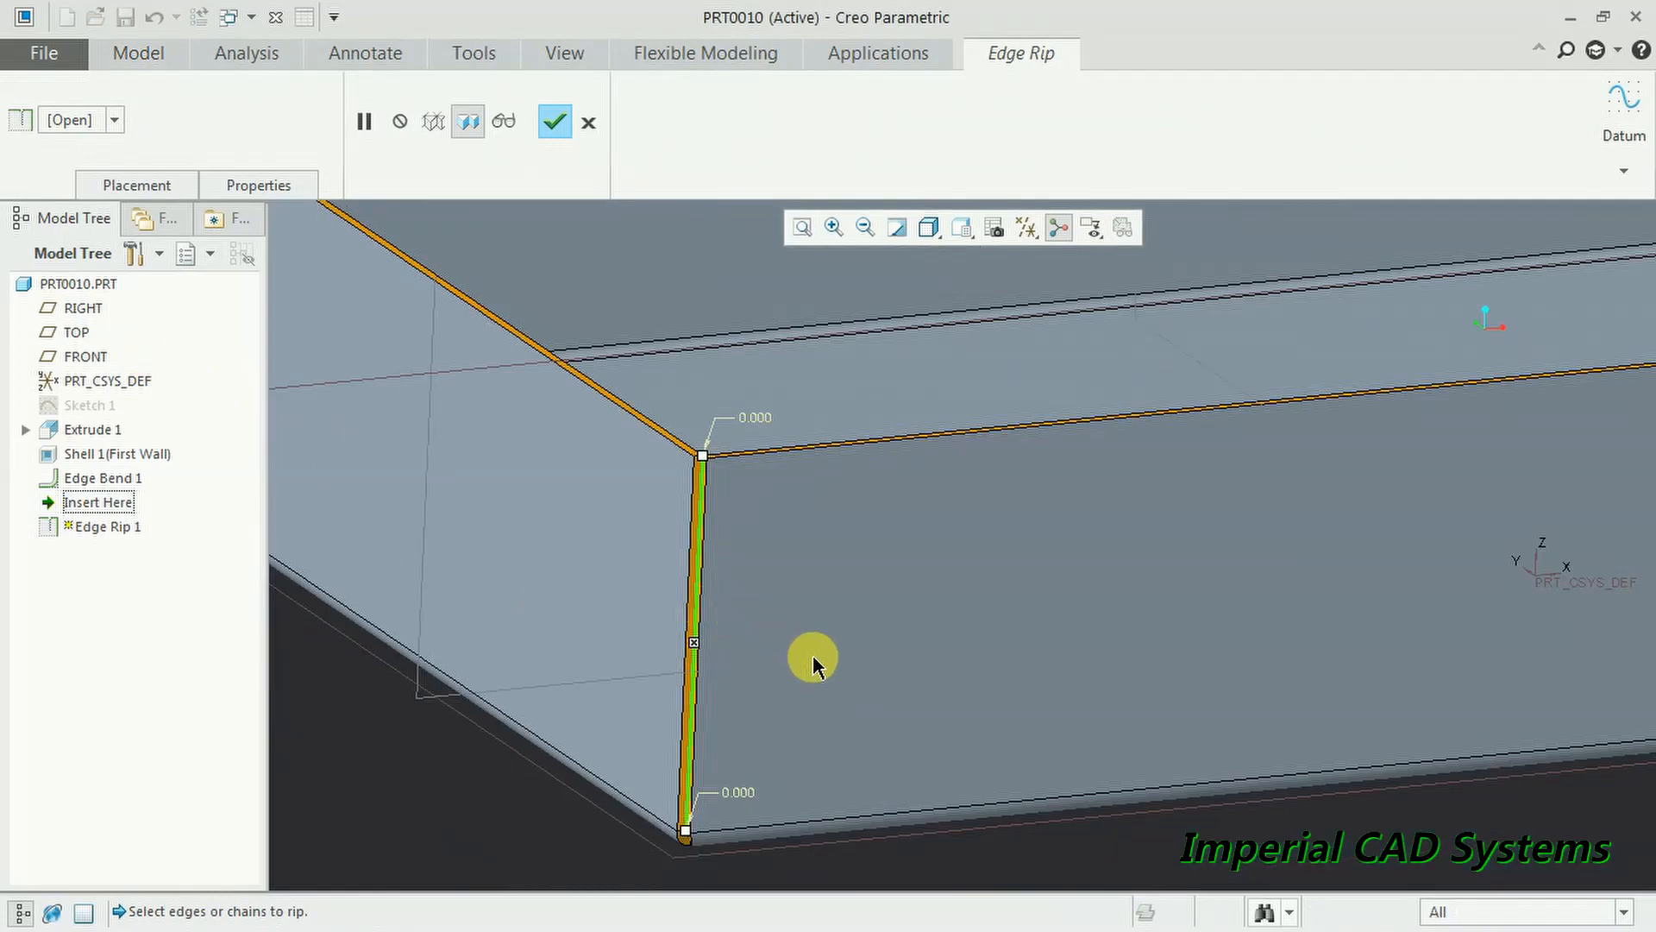
{"action": "scroll", "coordinate": [832, 665], "scroll_direction": "up", "scroll_amount": 10}
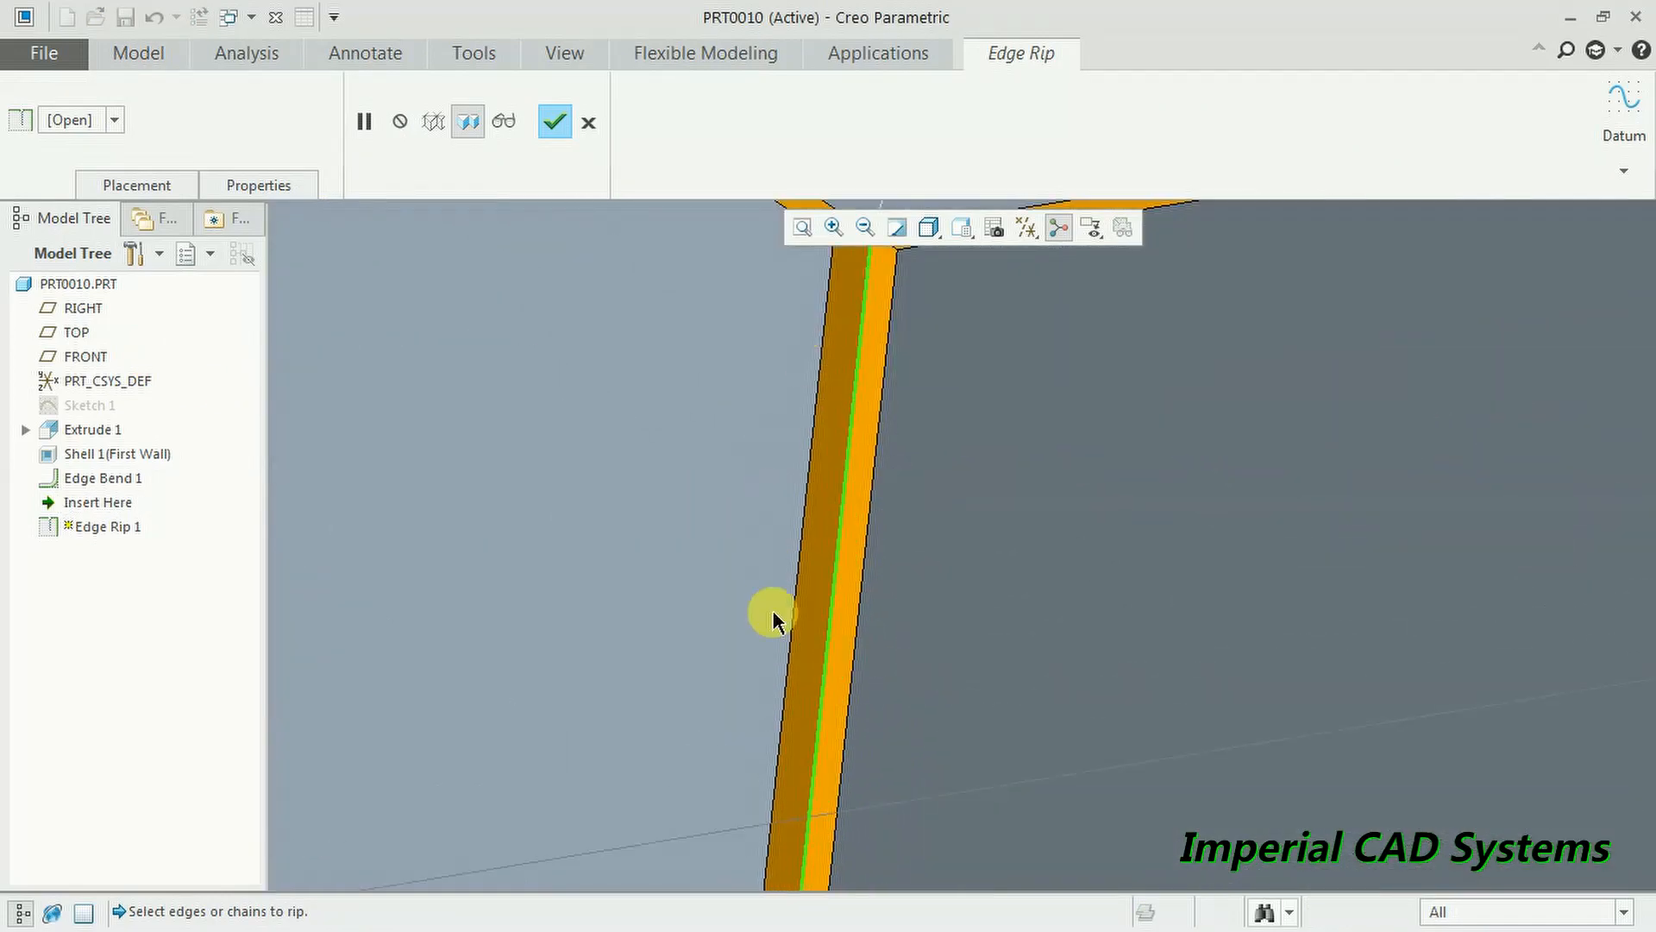
{"action": "scroll", "coordinate": [895, 418], "scroll_direction": "down", "scroll_amount": 5}
{"action": "scroll", "coordinate": [861, 454], "scroll_direction": "up", "scroll_amount": 2}
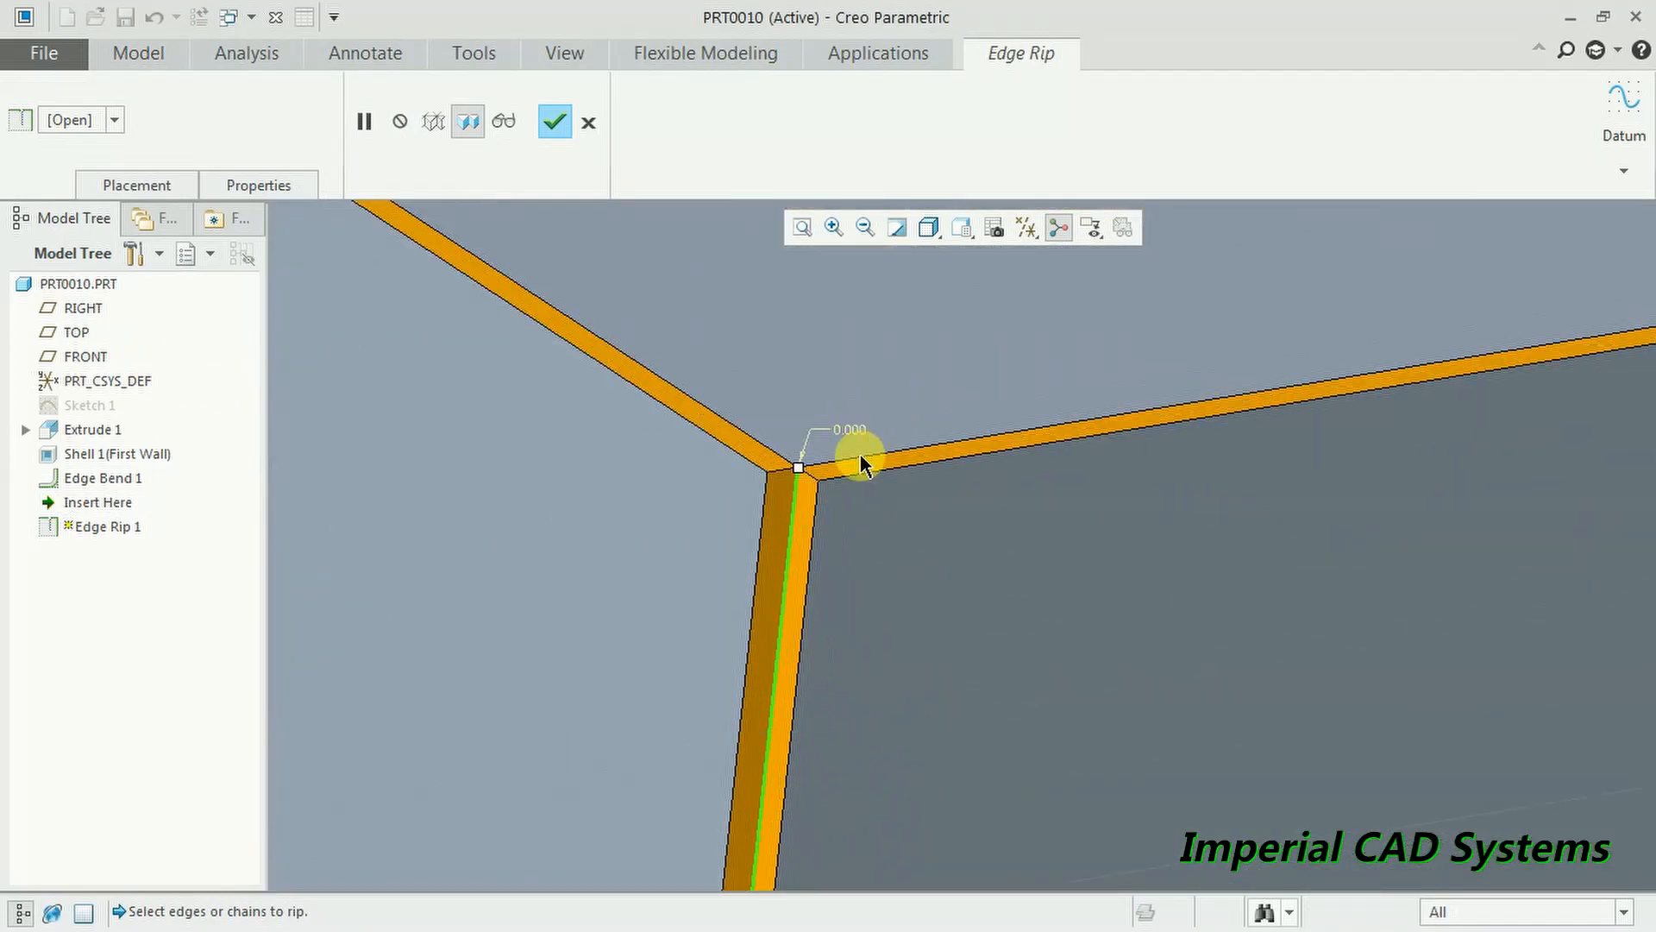
{"action": "left_click", "coordinate": [136, 183]}
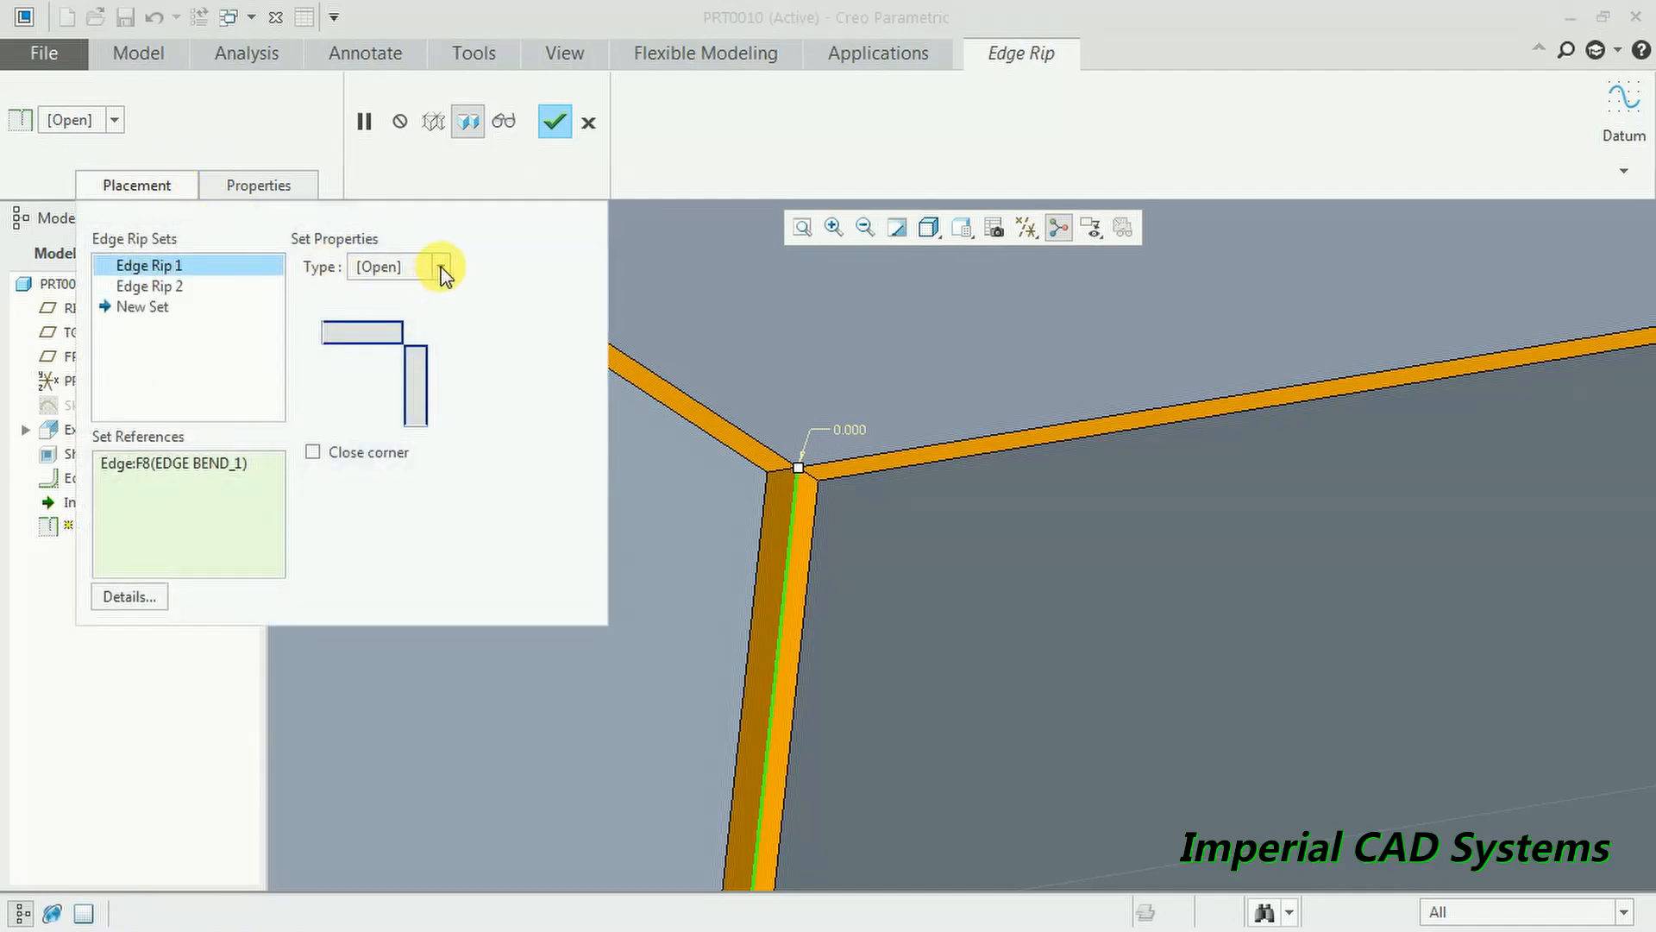
- Change Edge Rip 1's rip type from Open to Blind
{"action": "left_click", "coordinate": [111, 121]}
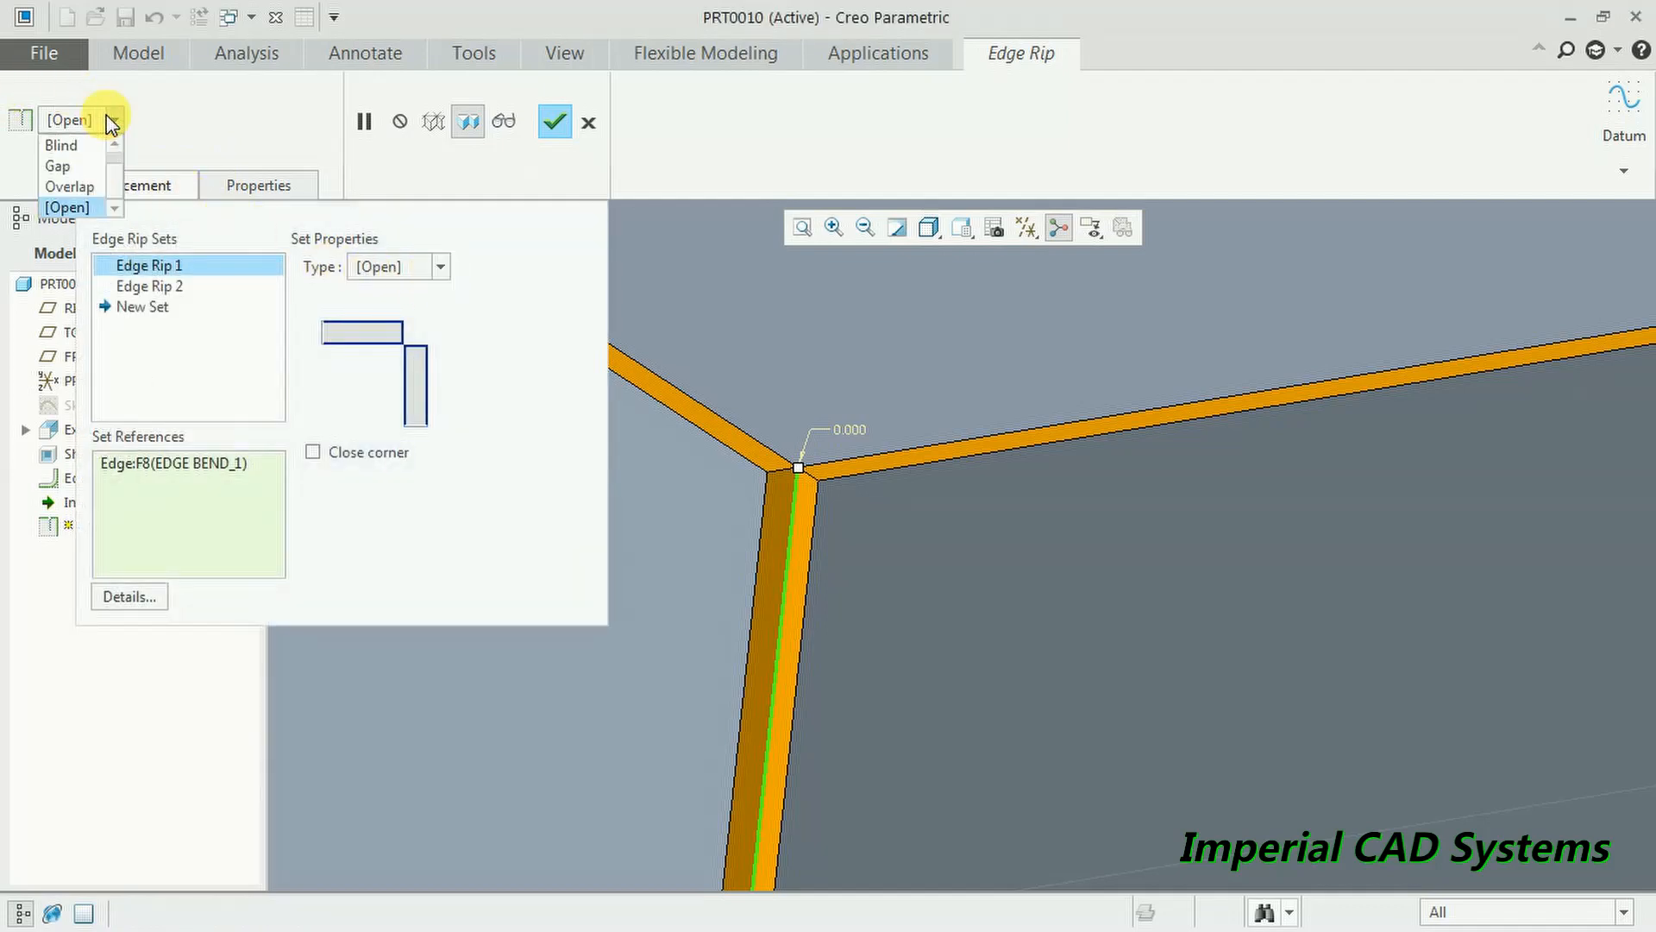
{"action": "left_click", "coordinate": [110, 120]}
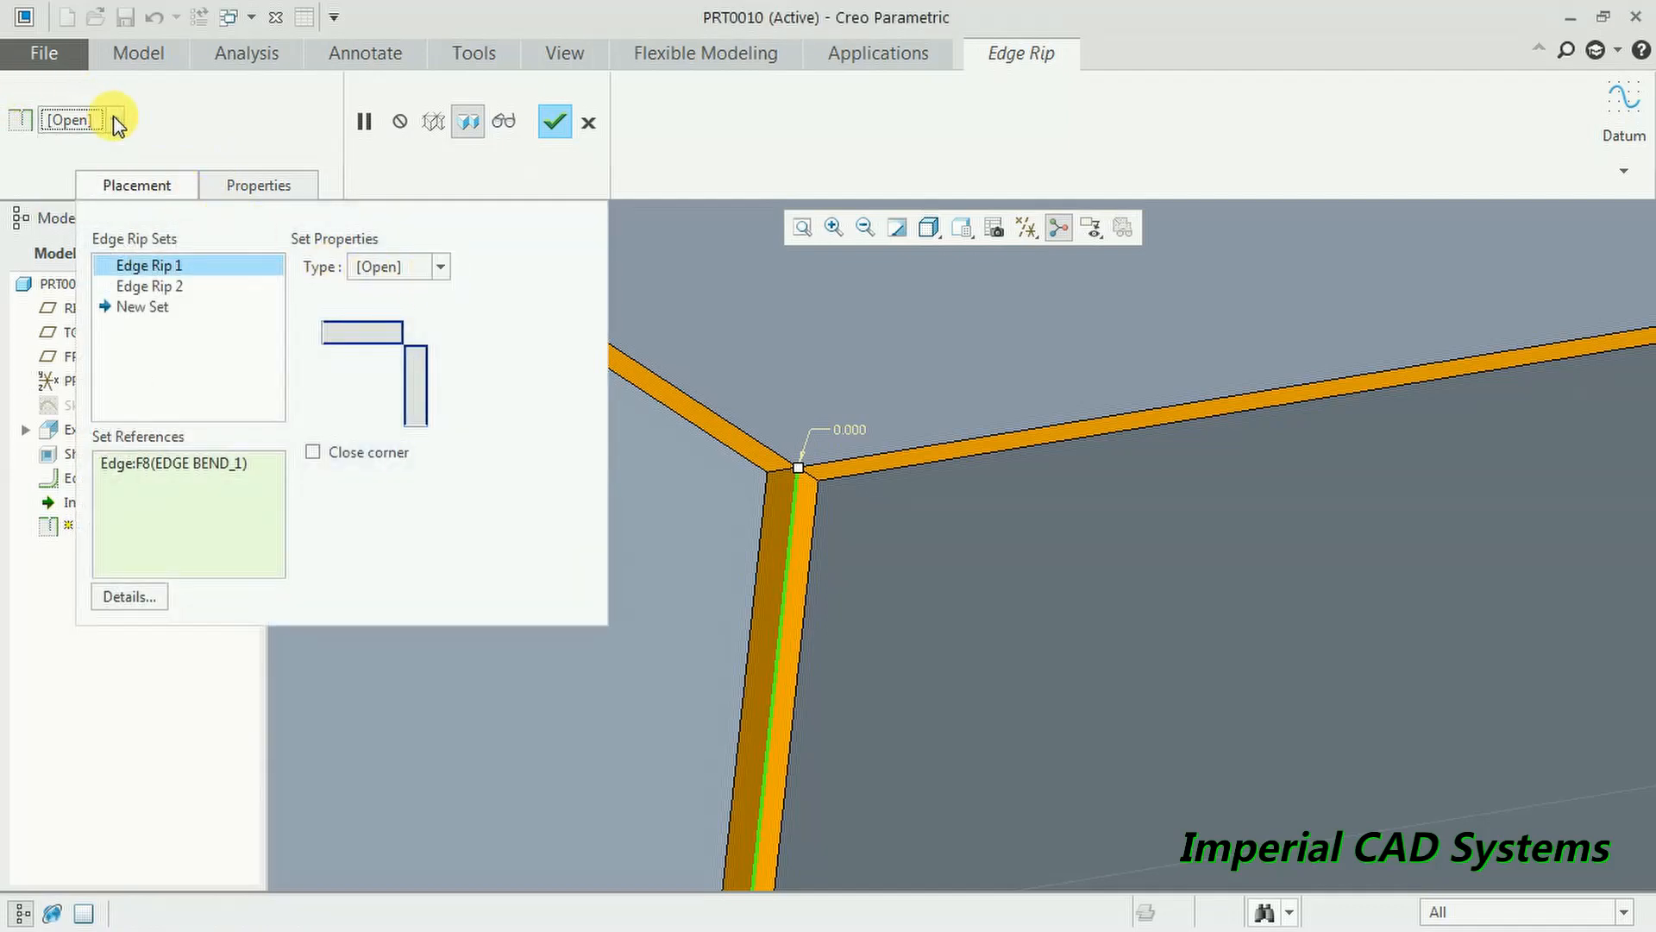
{"action": "left_click", "coordinate": [442, 268]}
{"action": "scroll", "coordinate": [450, 300], "scroll_direction": "up", "scroll_amount": 1}
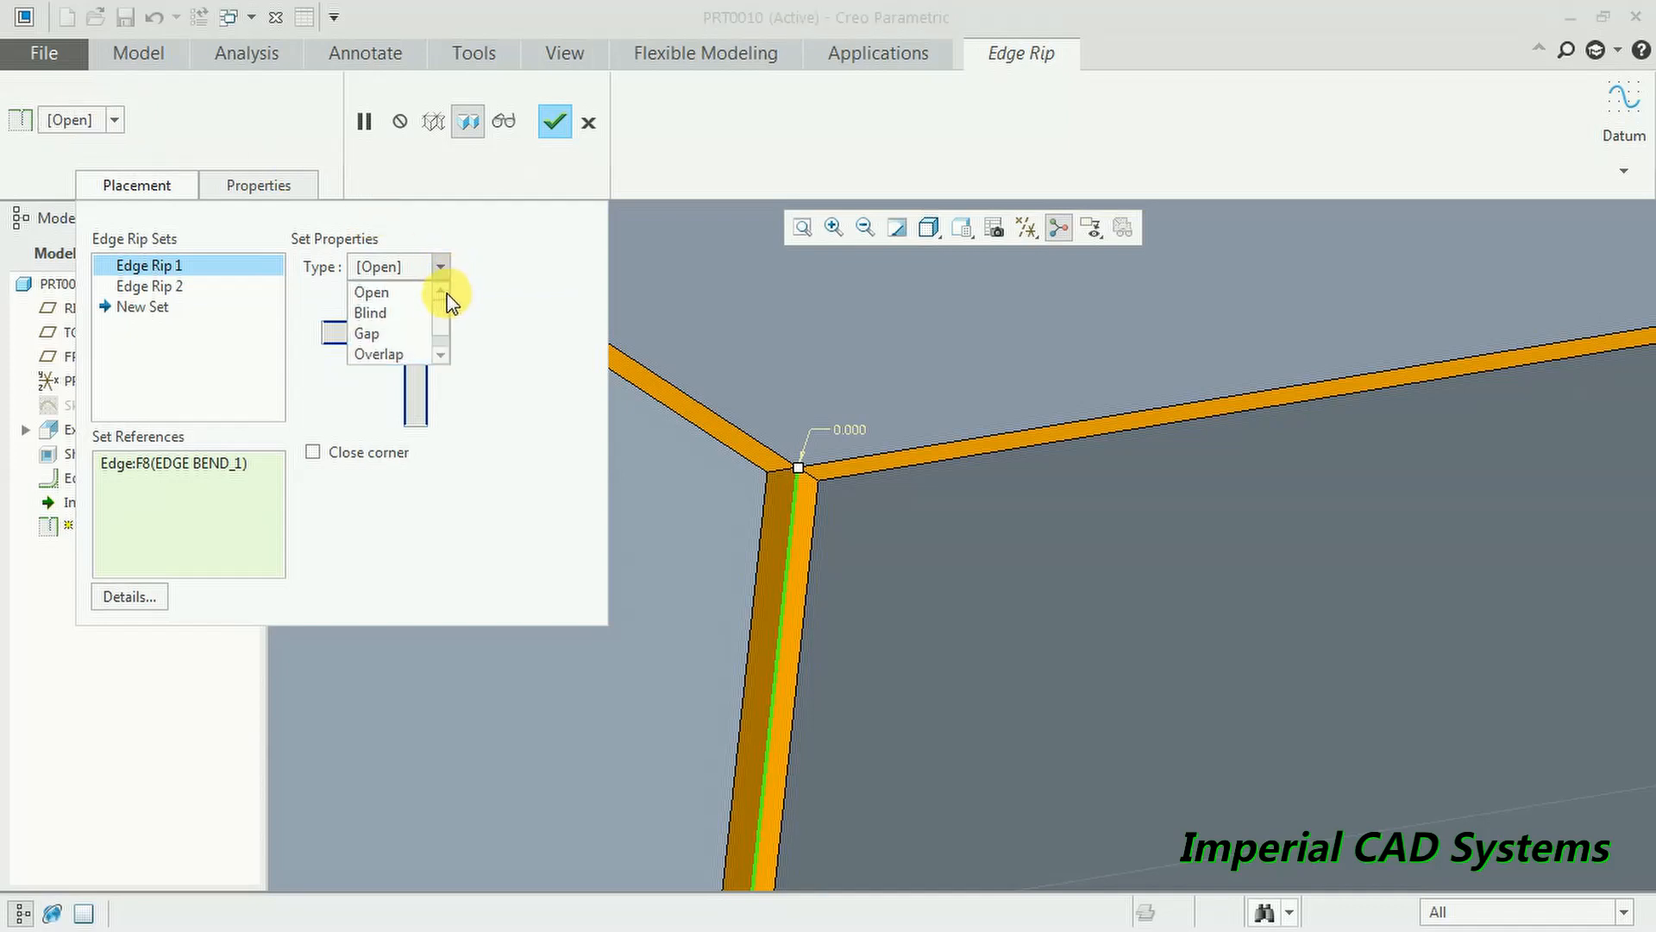
{"action": "left_click", "coordinate": [400, 294]}
{"action": "left_click", "coordinate": [438, 267]}
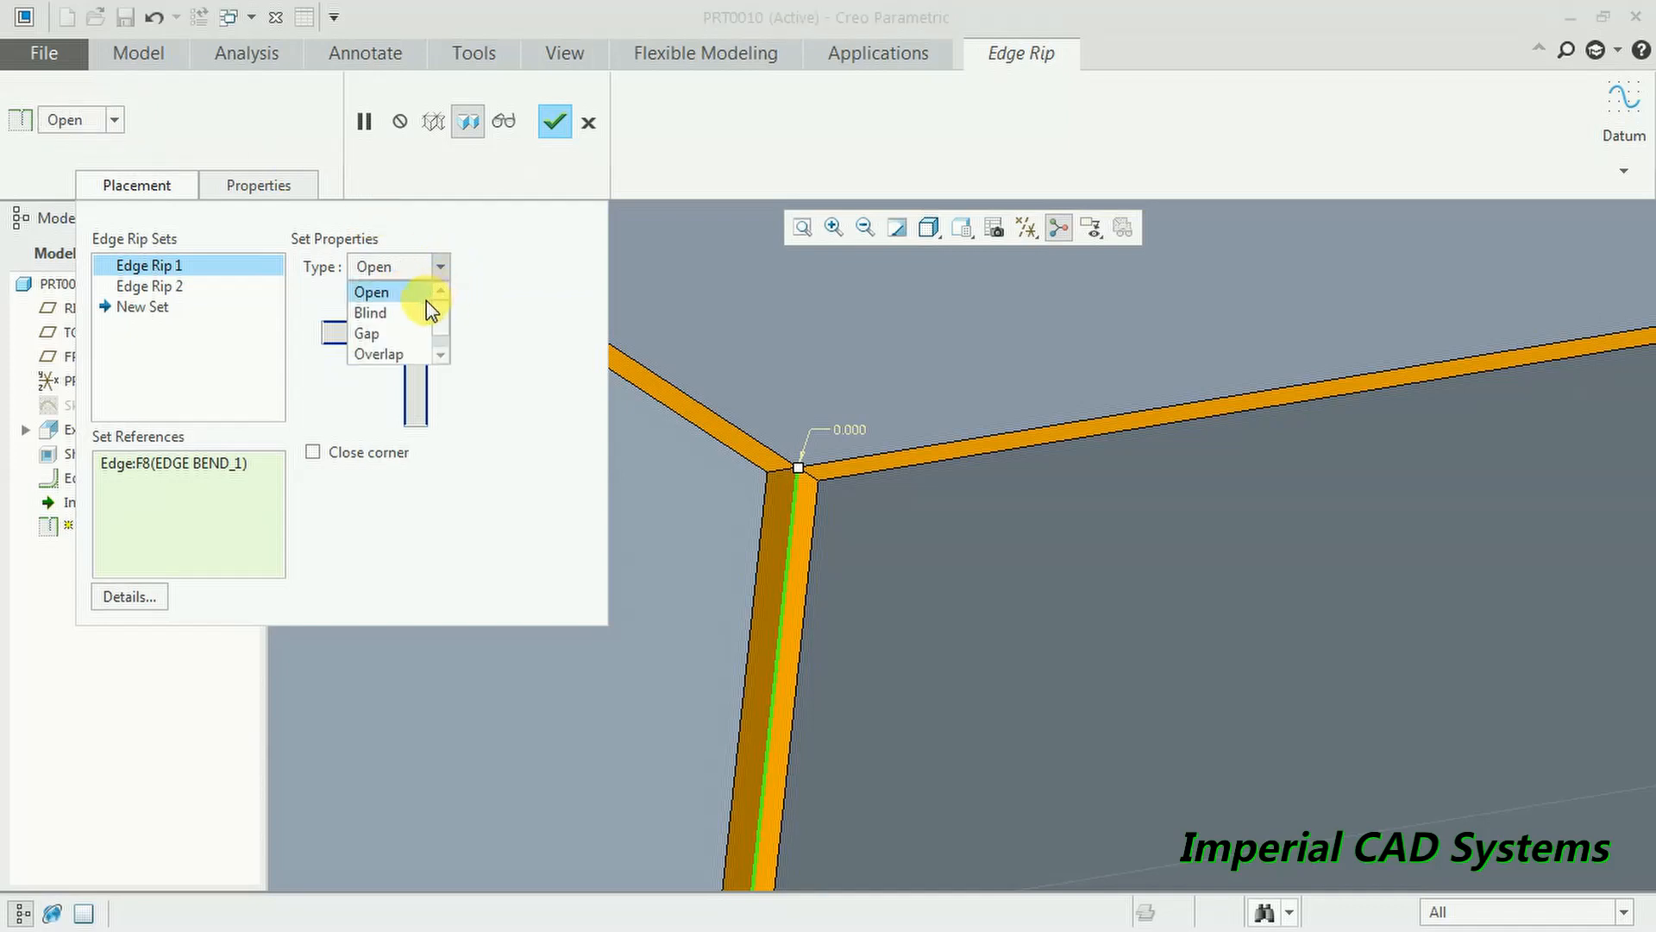
{"action": "left_click", "coordinate": [379, 313]}
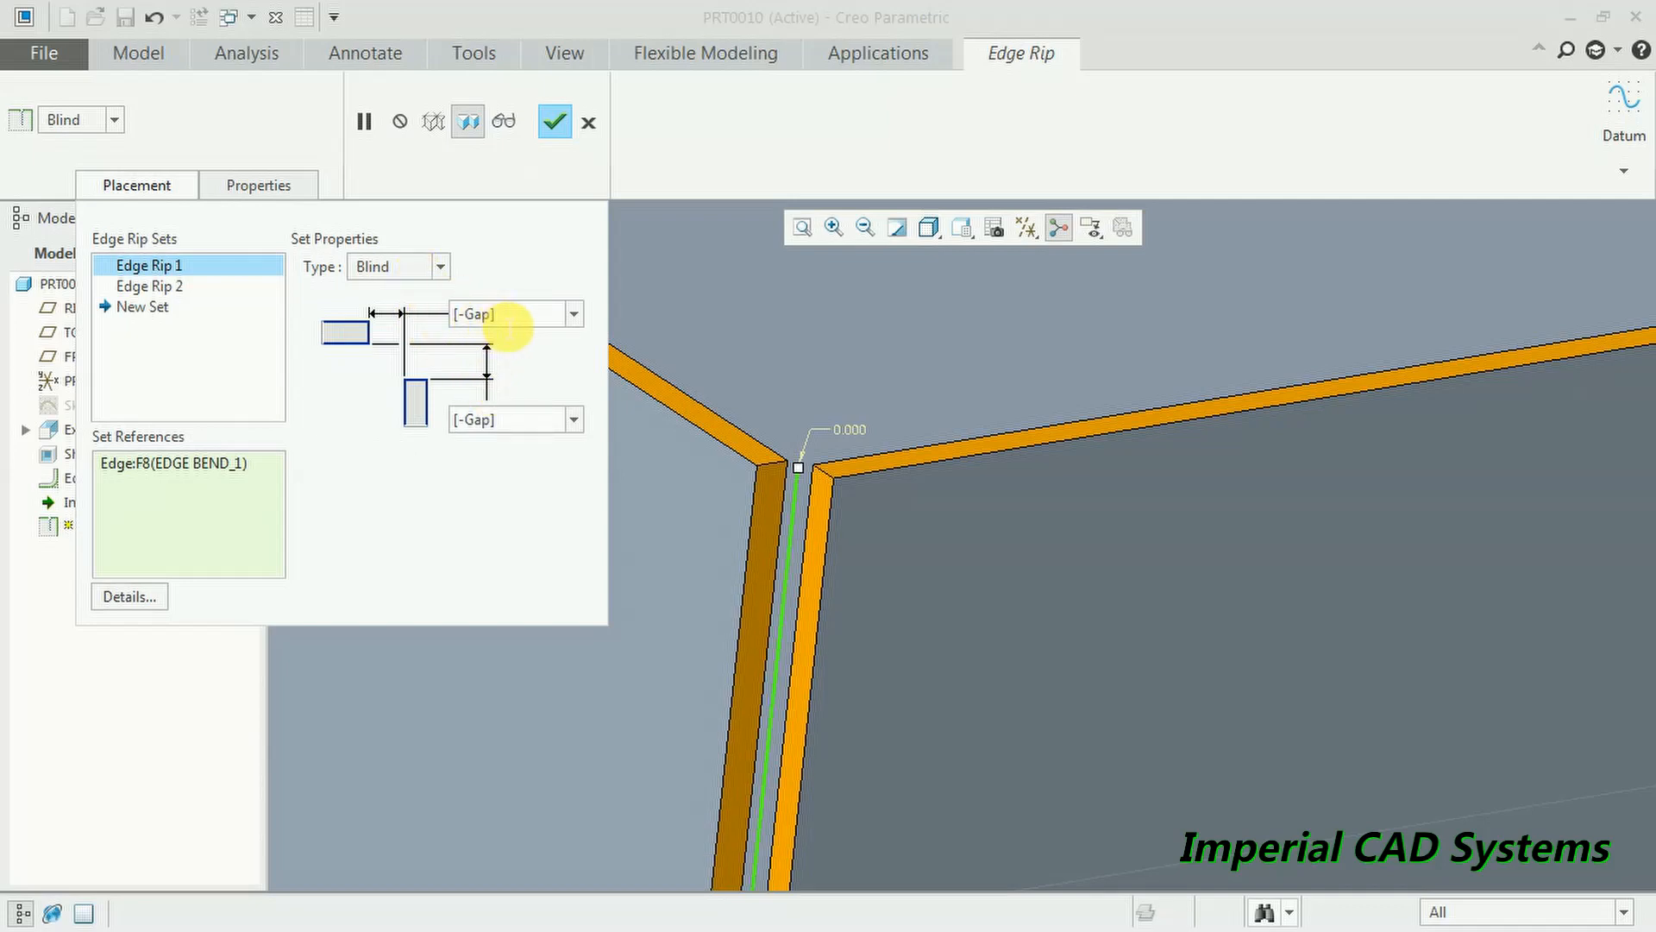
- Set the Blind rip's gap distances to 3.000 and 5.000
{"action": "scroll", "coordinate": [769, 484], "scroll_direction": "down", "scroll_amount": 2}
{"action": "scroll", "coordinate": [777, 510], "scroll_direction": "up", "scroll_amount": 2}
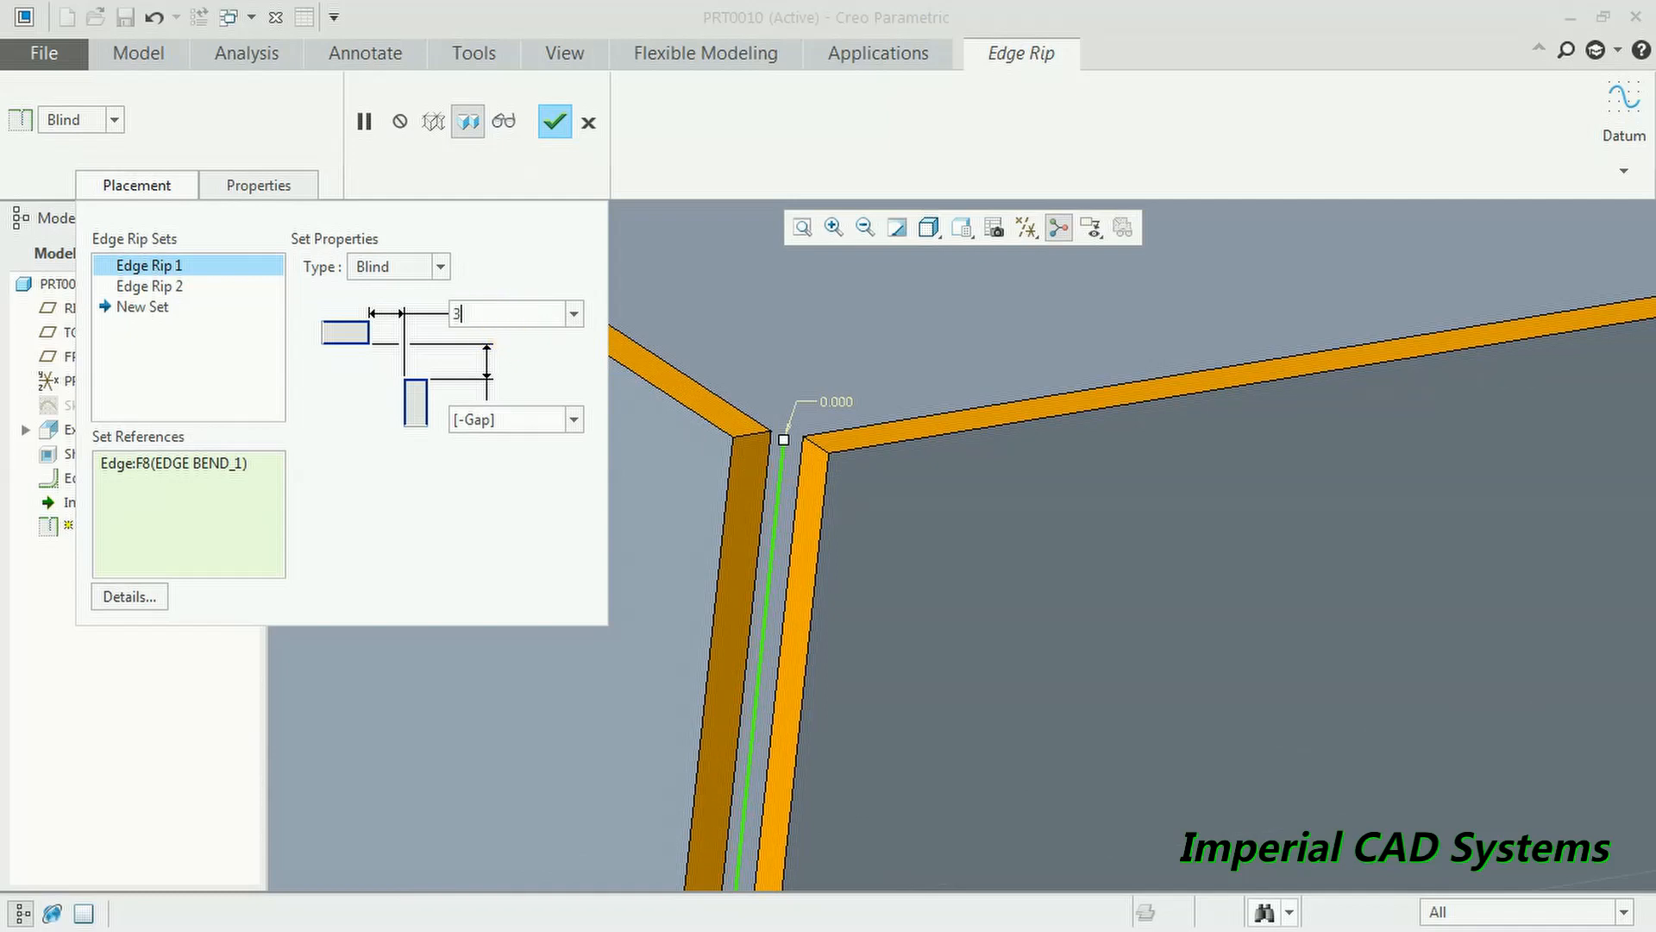
{"action": "key", "text": "Return"}
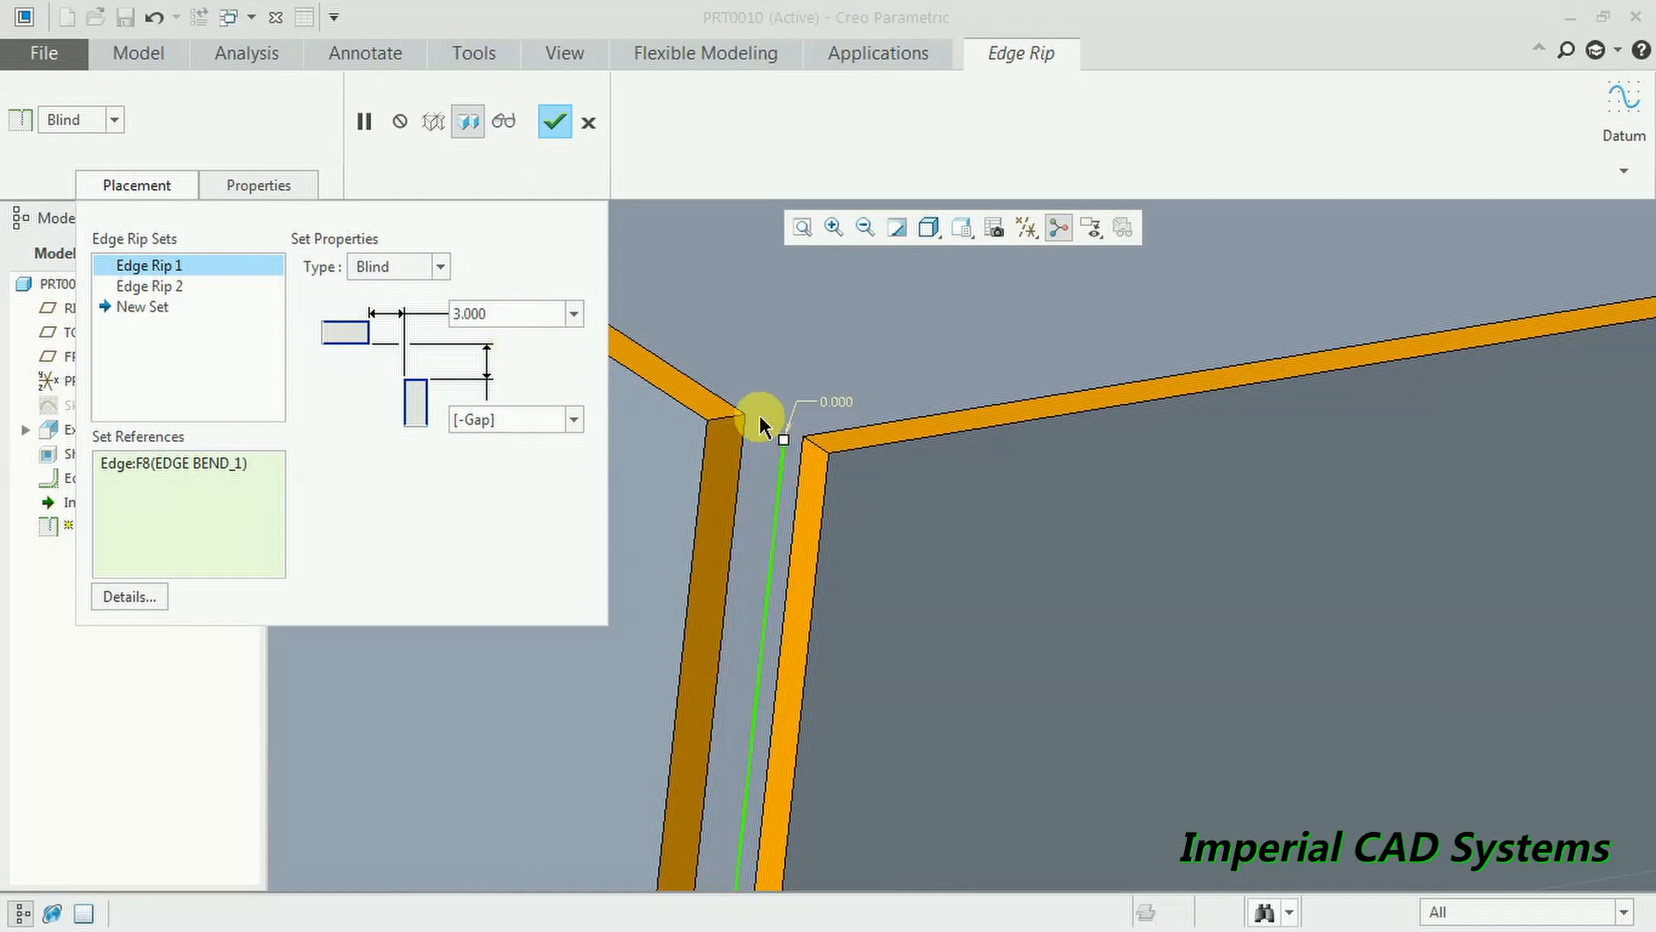
{"action": "left_click", "coordinate": [470, 420]}
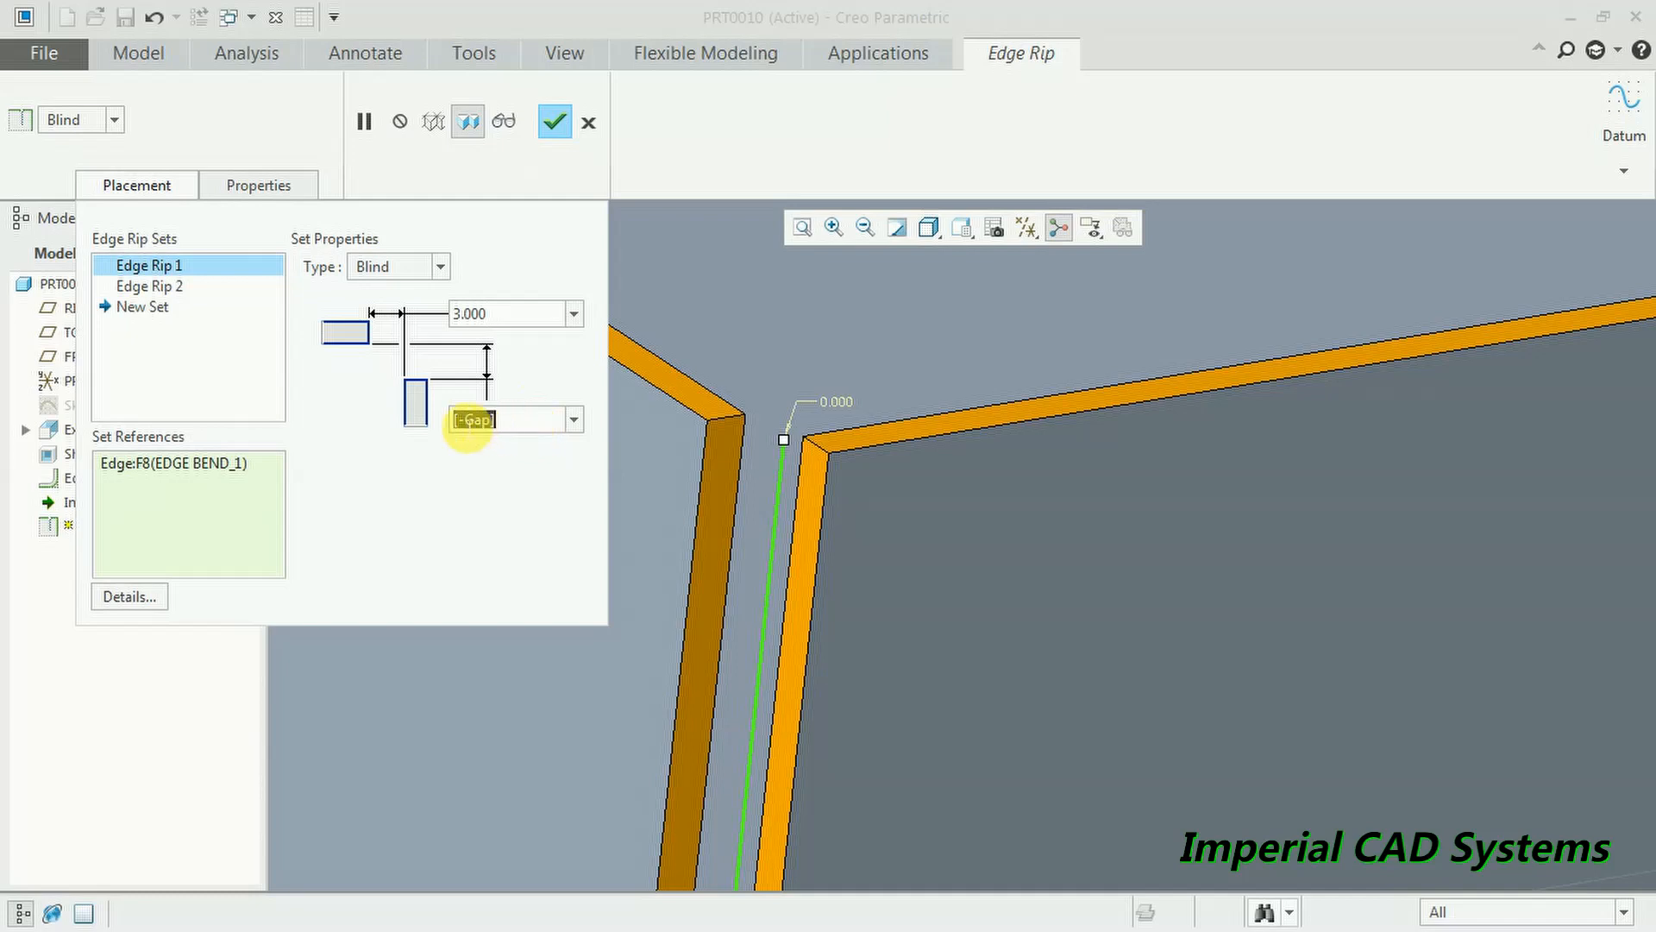
{"action": "type", "text": "5"}
{"action": "key", "text": "Return"}
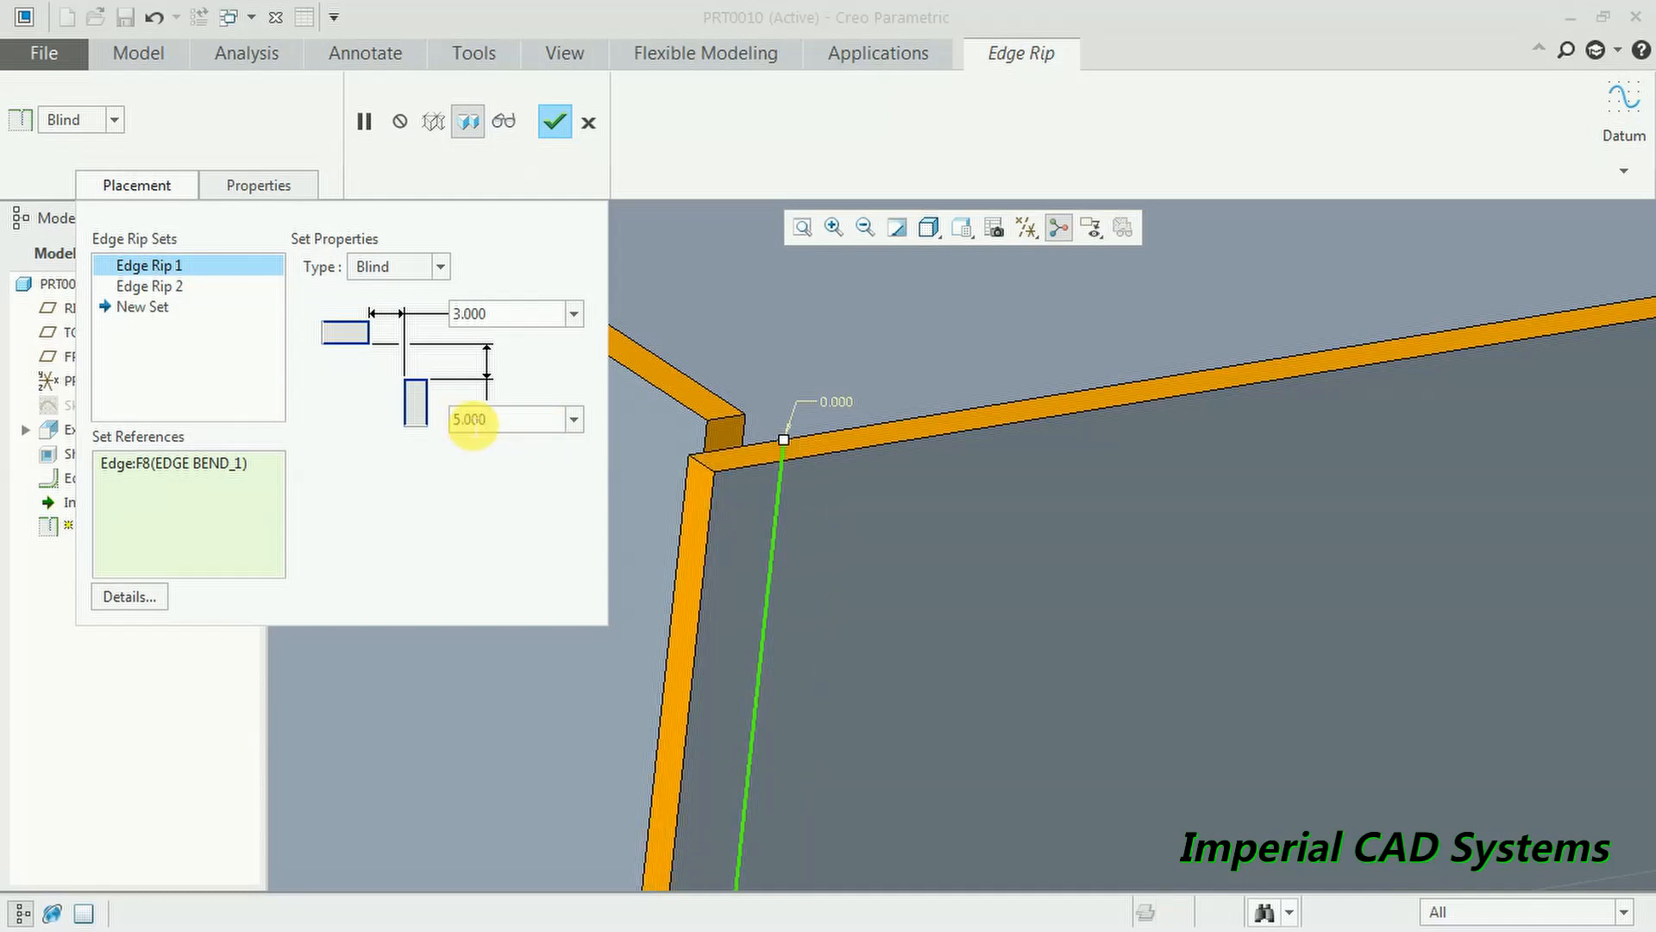
{"action": "left_click_drag", "start_coordinate": [515, 428], "coordinate": [429, 423]}
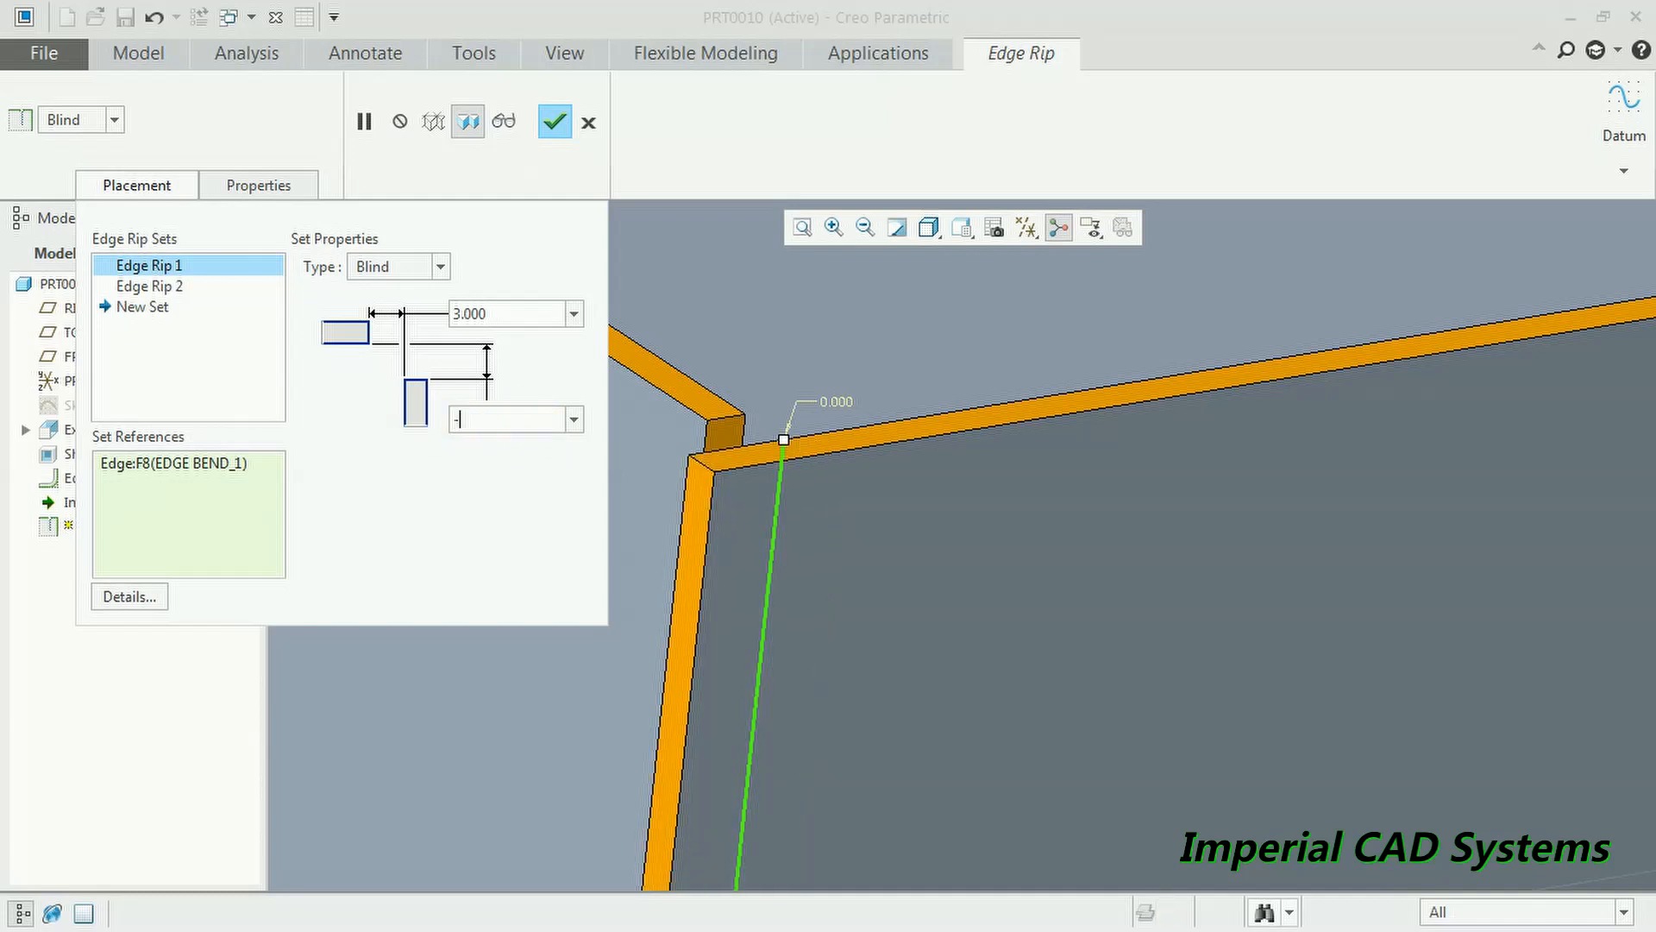
{"action": "left_click", "coordinate": [417, 414]}
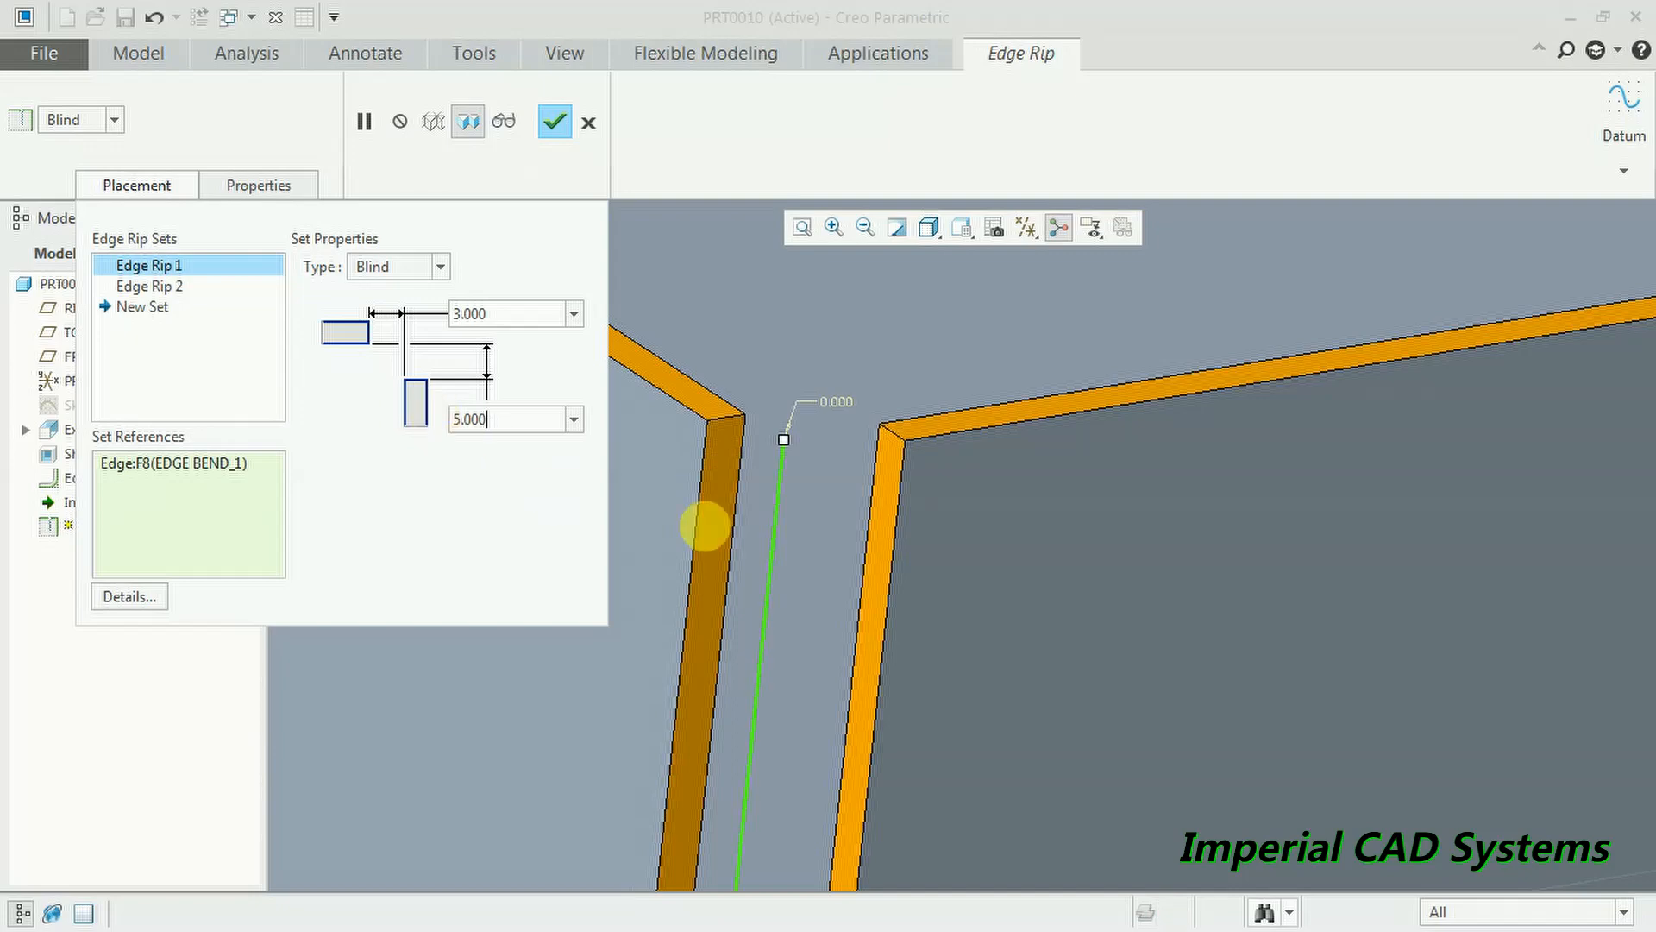
- Orbit and zoom to inspect the blind-ripped corner from above
{"action": "scroll", "coordinate": [758, 510], "scroll_direction": "up", "scroll_amount": 3}
{"action": "middle_click_drag", "start_coordinate": [758, 510], "coordinate": [784, 636]}
{"action": "scroll", "coordinate": [780, 664], "scroll_direction": "down", "scroll_amount": 3}
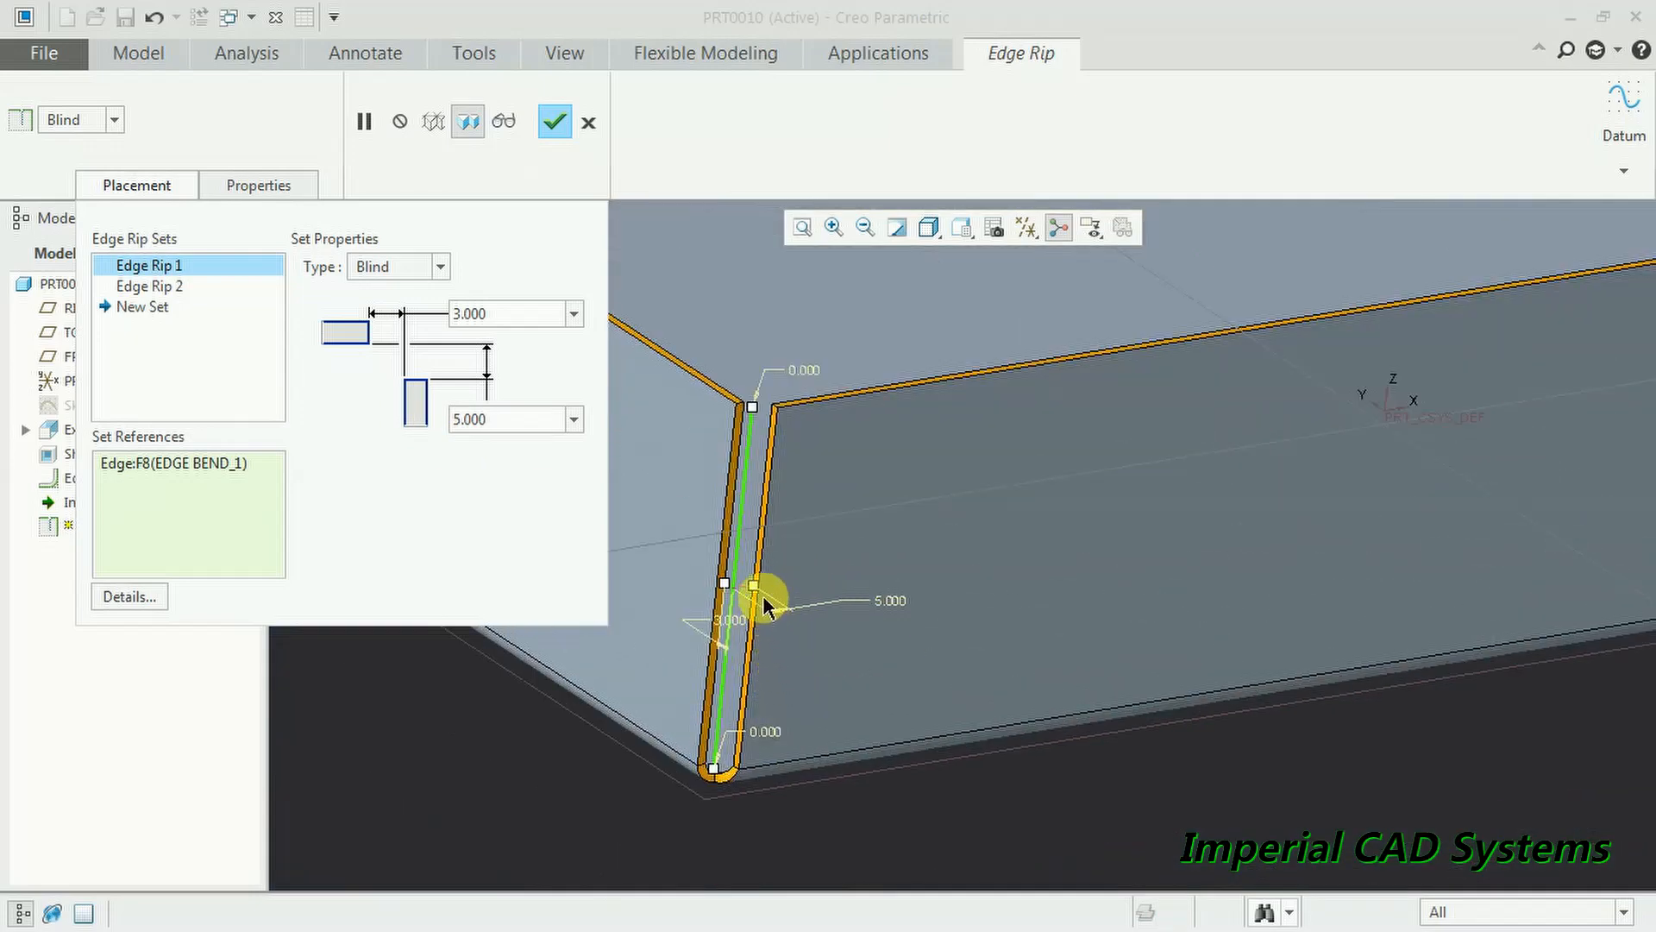
{"action": "scroll", "coordinate": [819, 518], "scroll_direction": "up", "scroll_amount": 4}
{"action": "scroll", "coordinate": [654, 406], "scroll_direction": "up", "scroll_amount": 5}
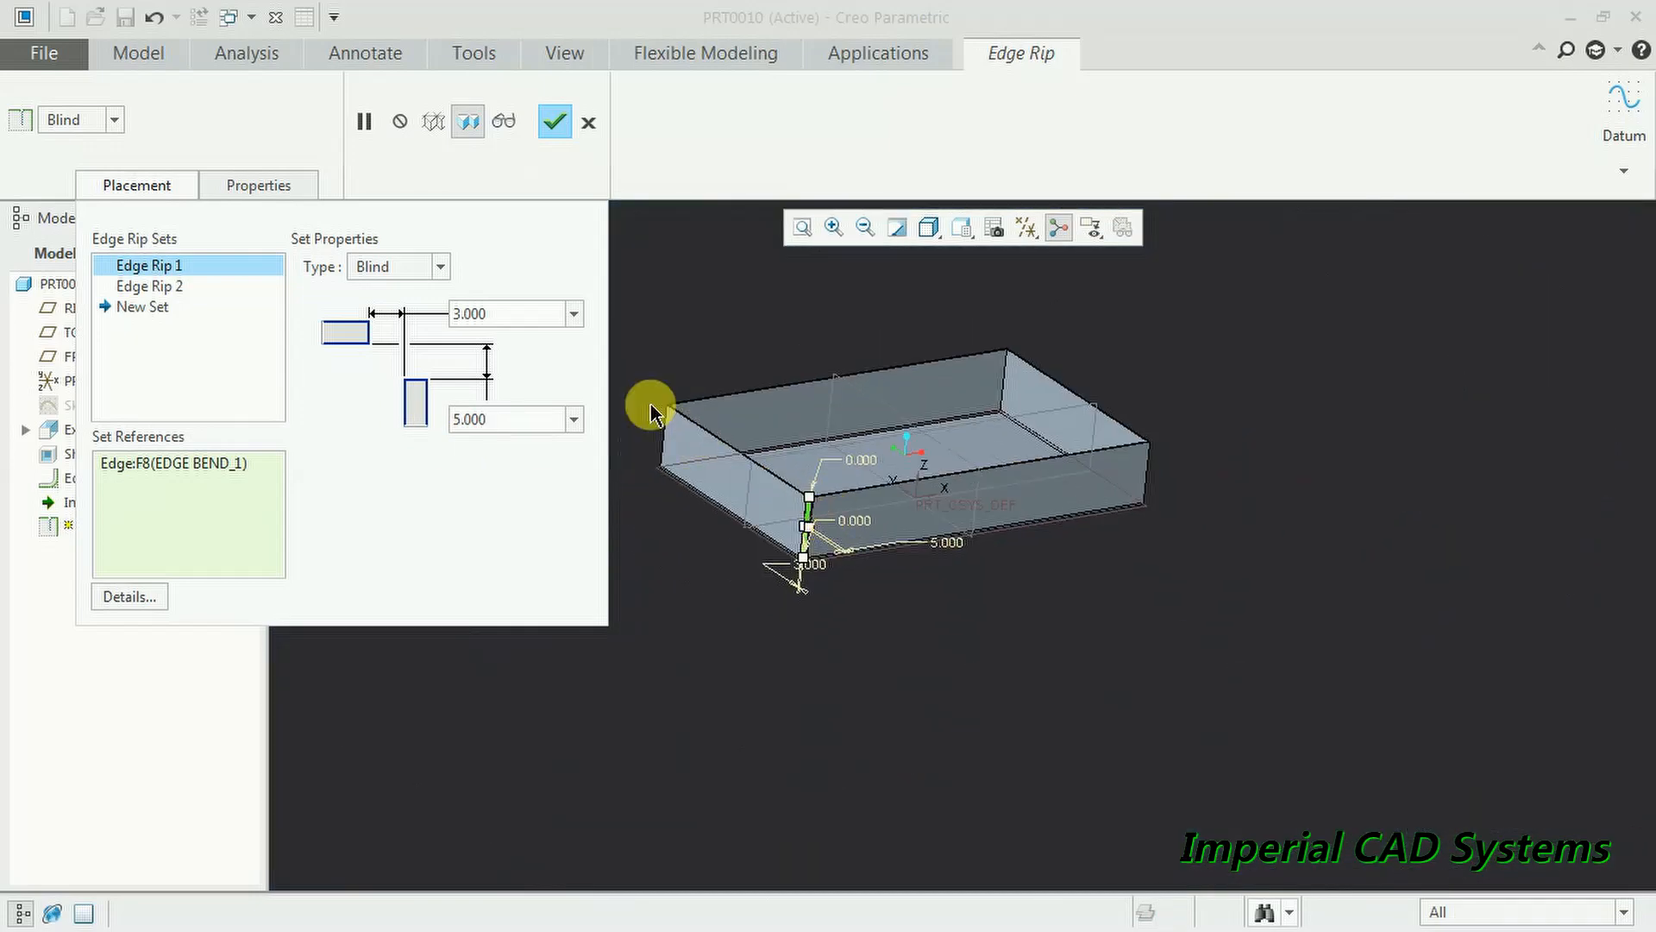
{"action": "scroll", "coordinate": [728, 470], "scroll_direction": "down", "scroll_amount": 6}
{"action": "scroll", "coordinate": [977, 669], "scroll_direction": "up", "scroll_amount": 3}
{"action": "scroll", "coordinate": [978, 668], "scroll_direction": "down", "scroll_amount": 3}
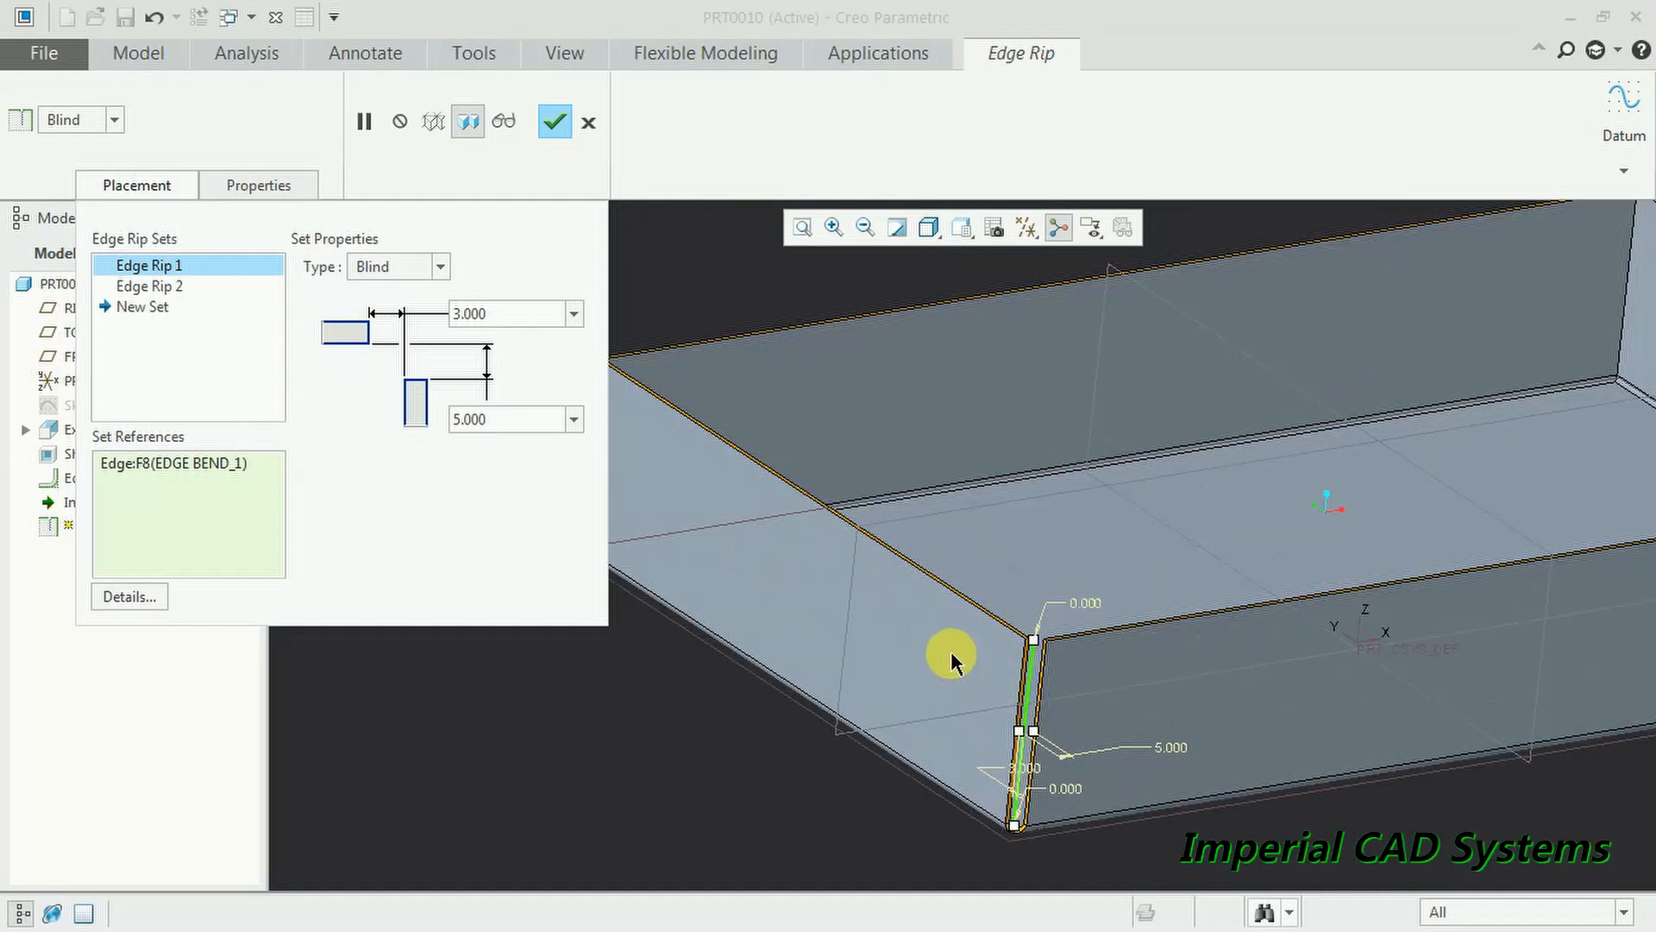
{"action": "scroll", "coordinate": [1166, 792], "scroll_direction": "down", "scroll_amount": 4}
{"action": "left_click", "coordinate": [440, 269]}
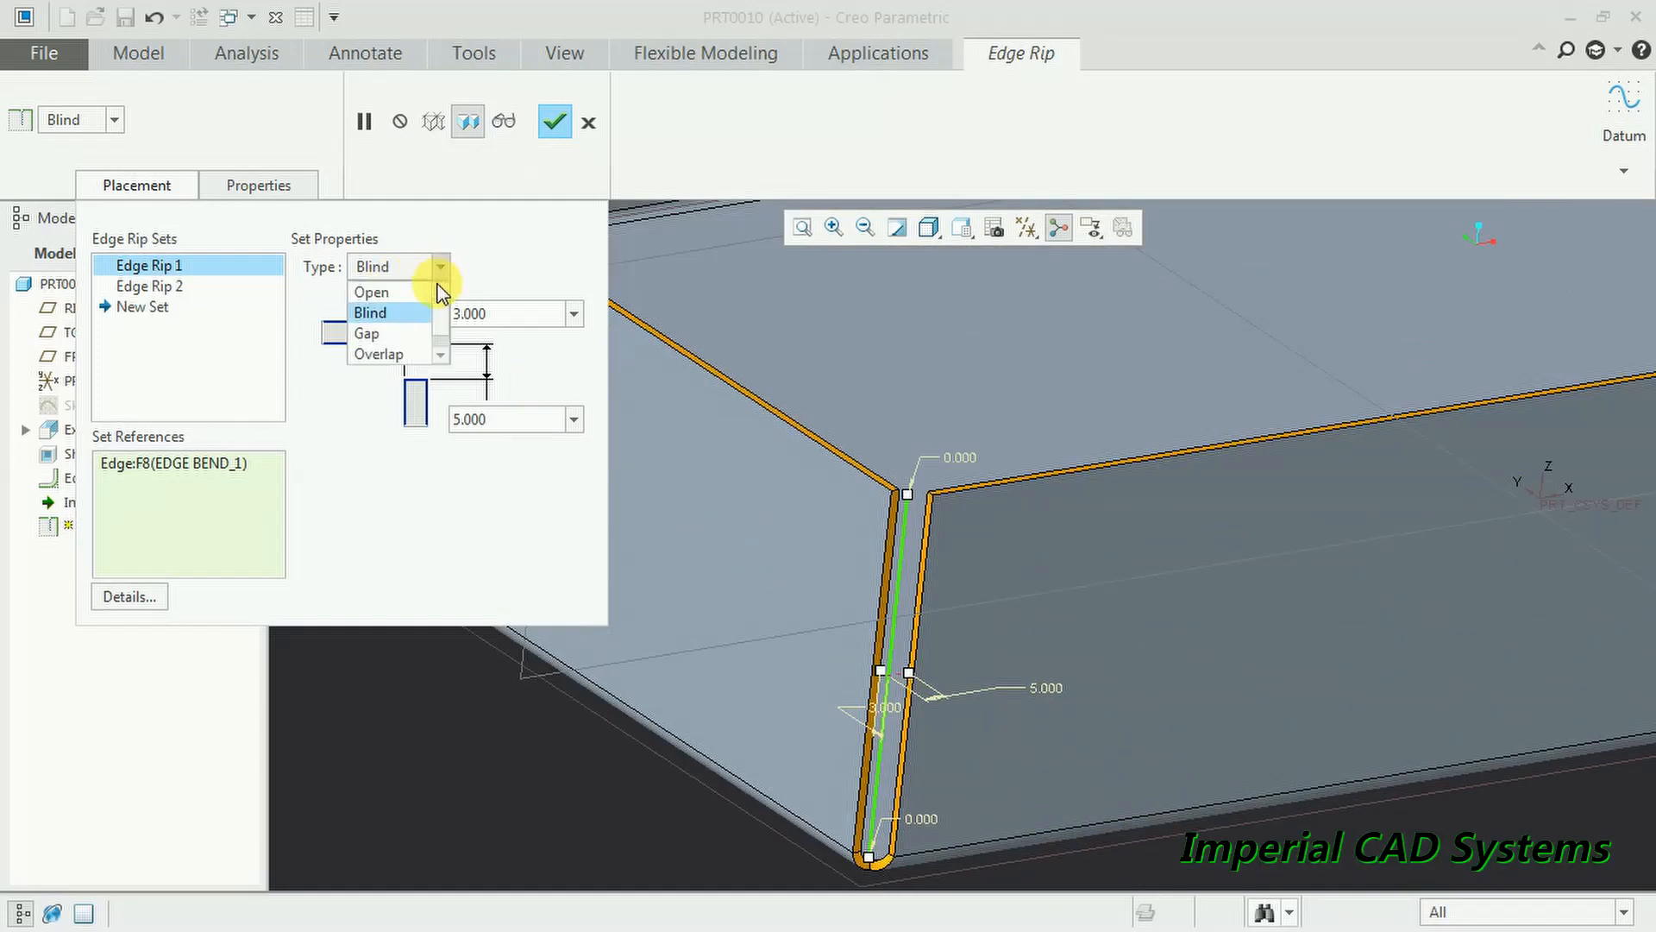
- Try the Gap rip type with a 2.000 gap width
{"action": "left_click", "coordinate": [429, 336]}
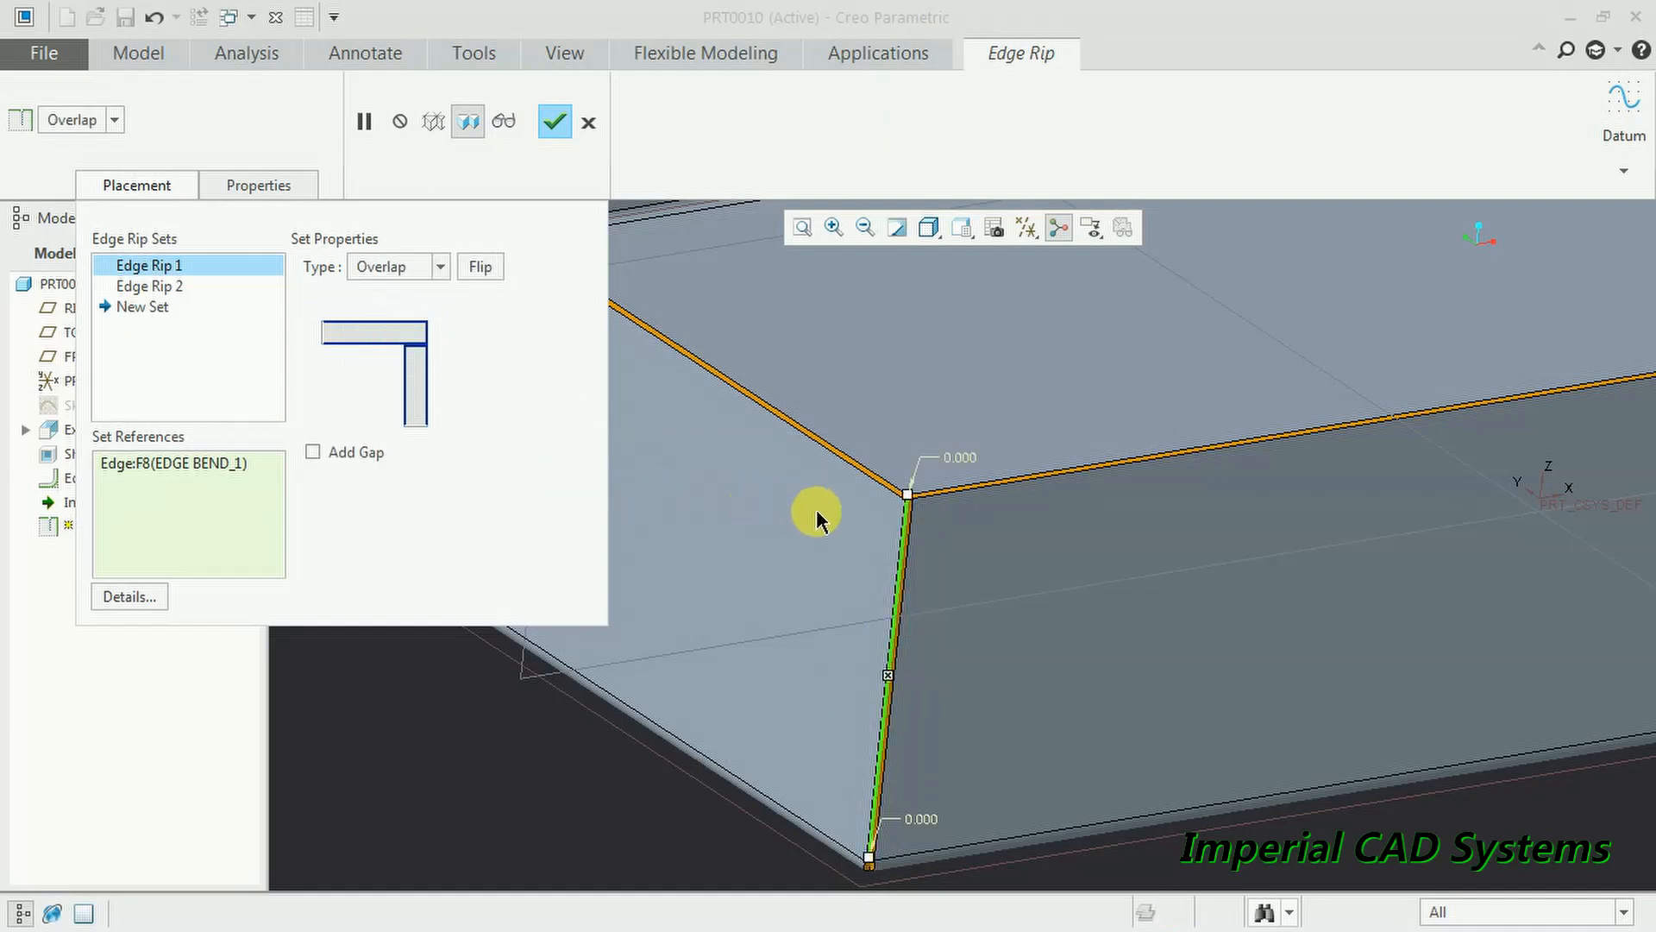
{"action": "scroll", "coordinate": [863, 513], "scroll_direction": "down", "scroll_amount": 3}
{"action": "left_click", "coordinate": [442, 268]}
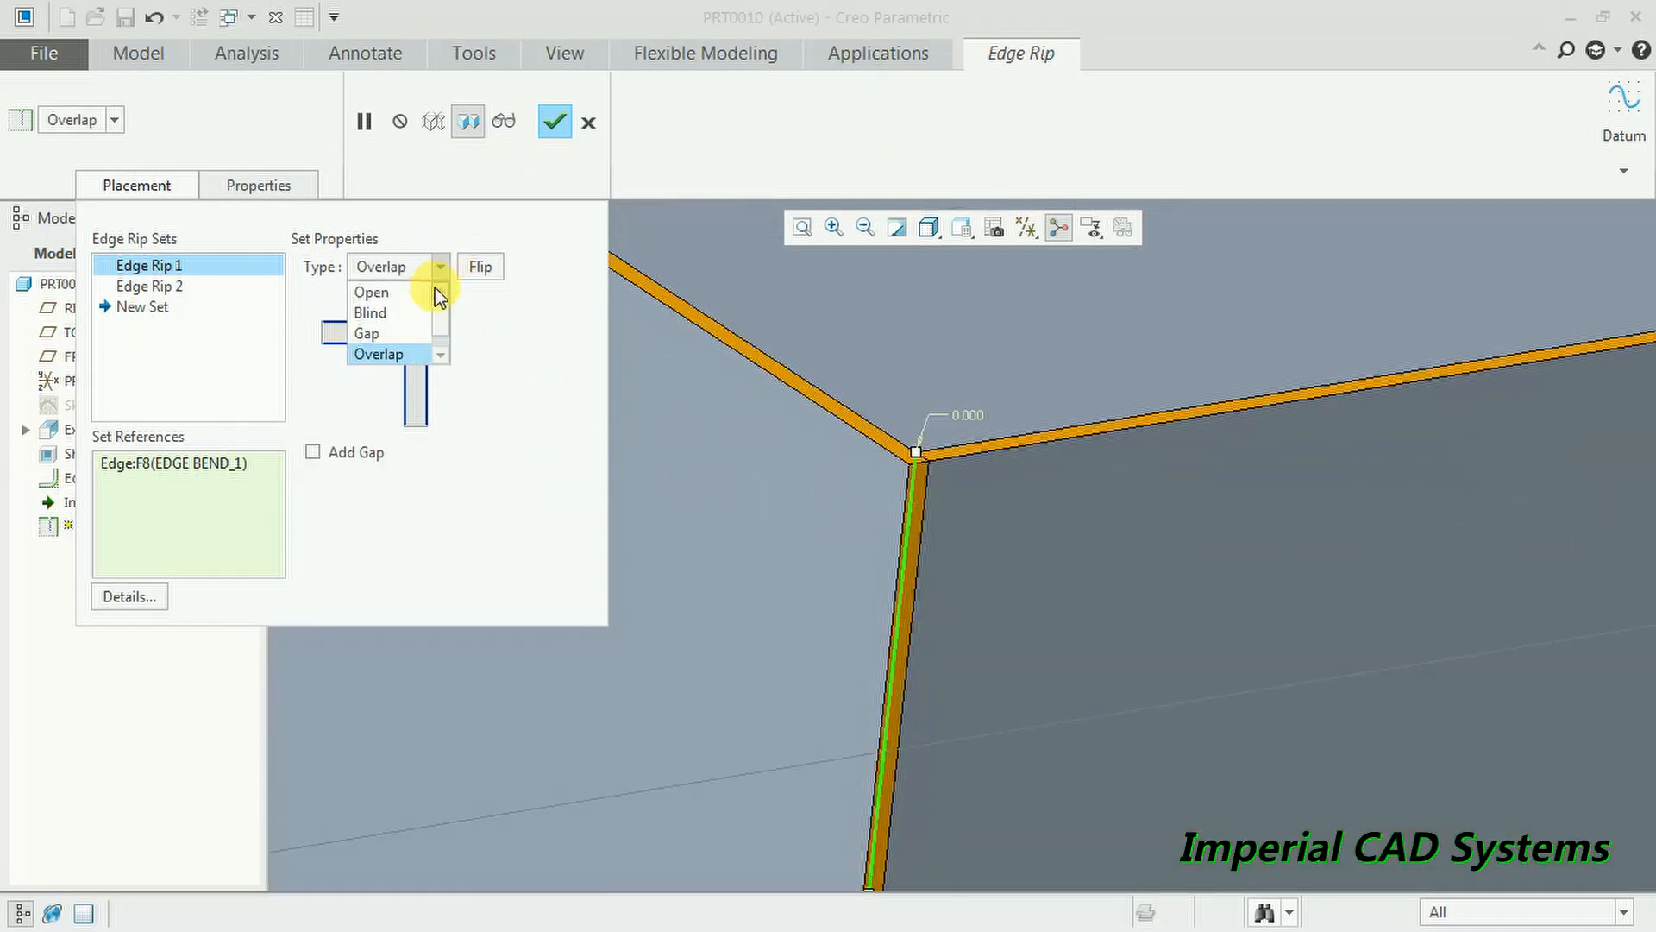
{"action": "left_click", "coordinate": [421, 335]}
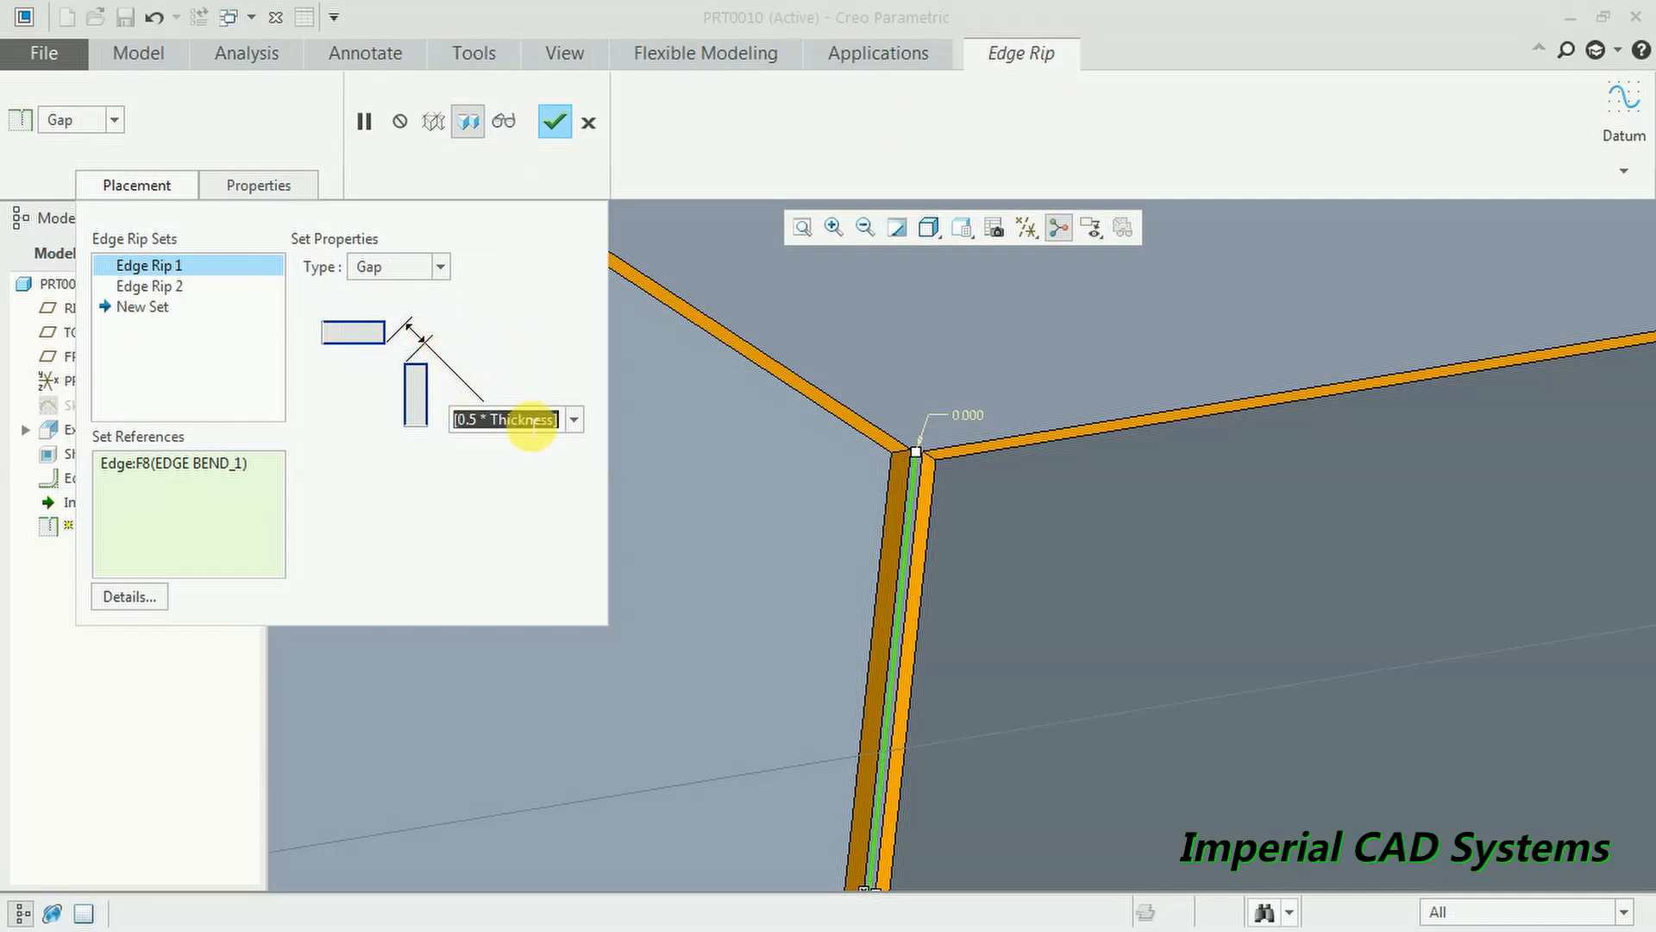
{"action": "type", "text": "2"}
{"action": "key", "text": "Return"}
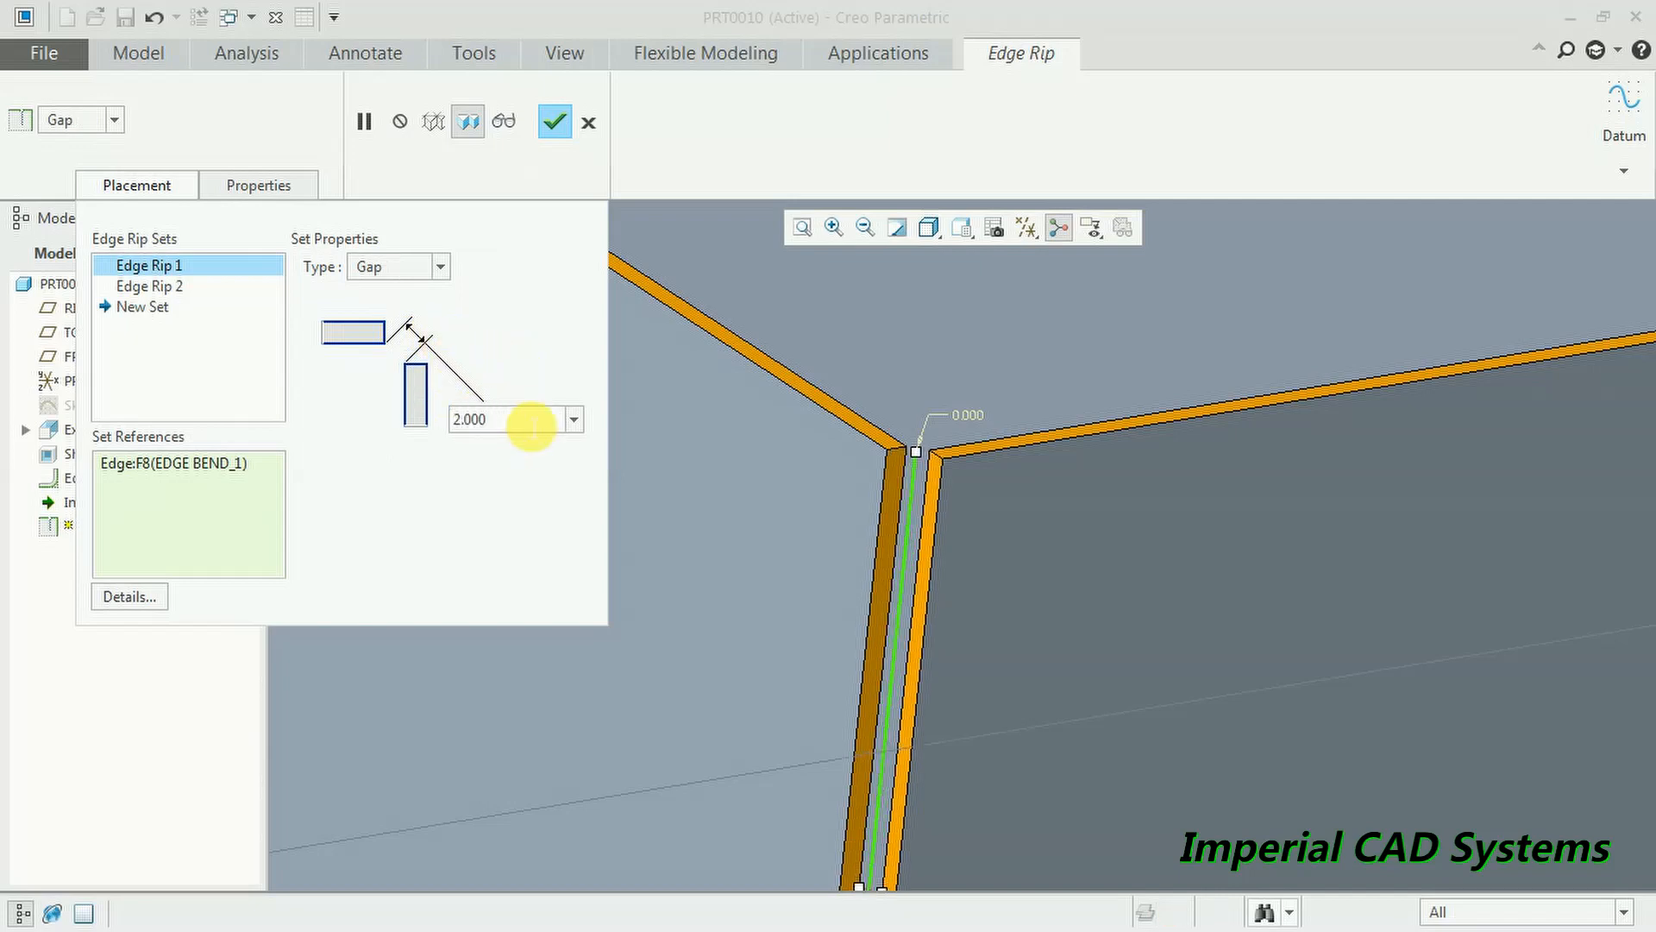
- Switch the rip type to Overlap, then settle on Open
{"action": "left_click", "coordinate": [441, 269]}
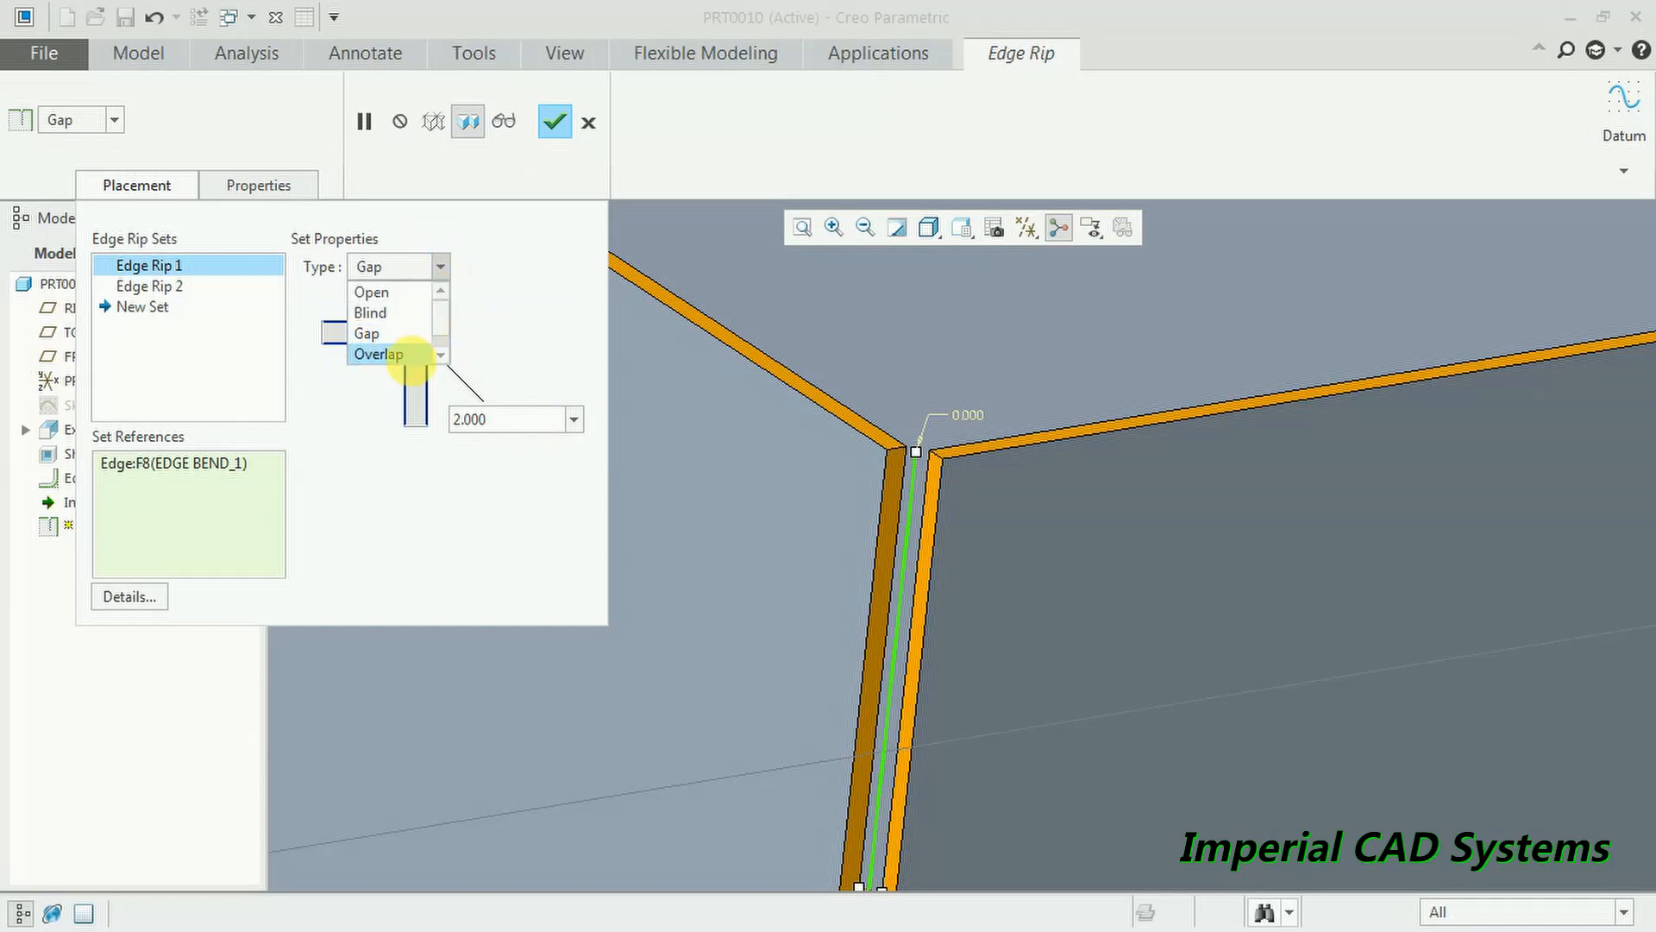
{"action": "left_click", "coordinate": [412, 355]}
{"action": "scroll", "coordinate": [828, 509], "scroll_direction": "down", "scroll_amount": 1}
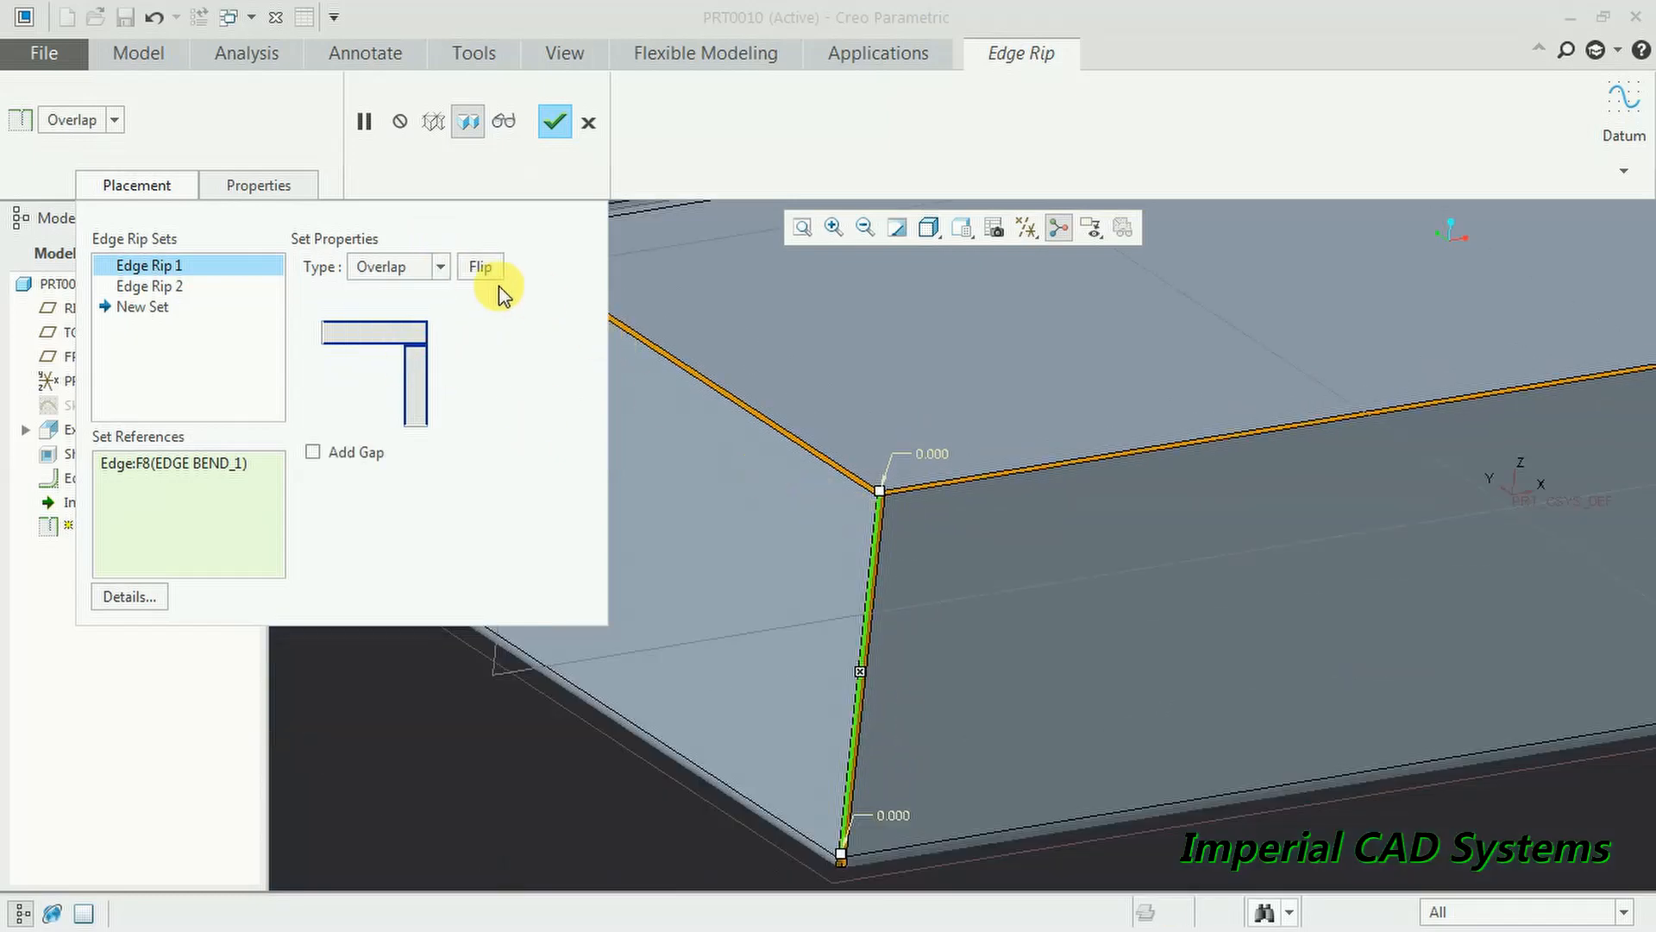
{"action": "left_click", "coordinate": [439, 271]}
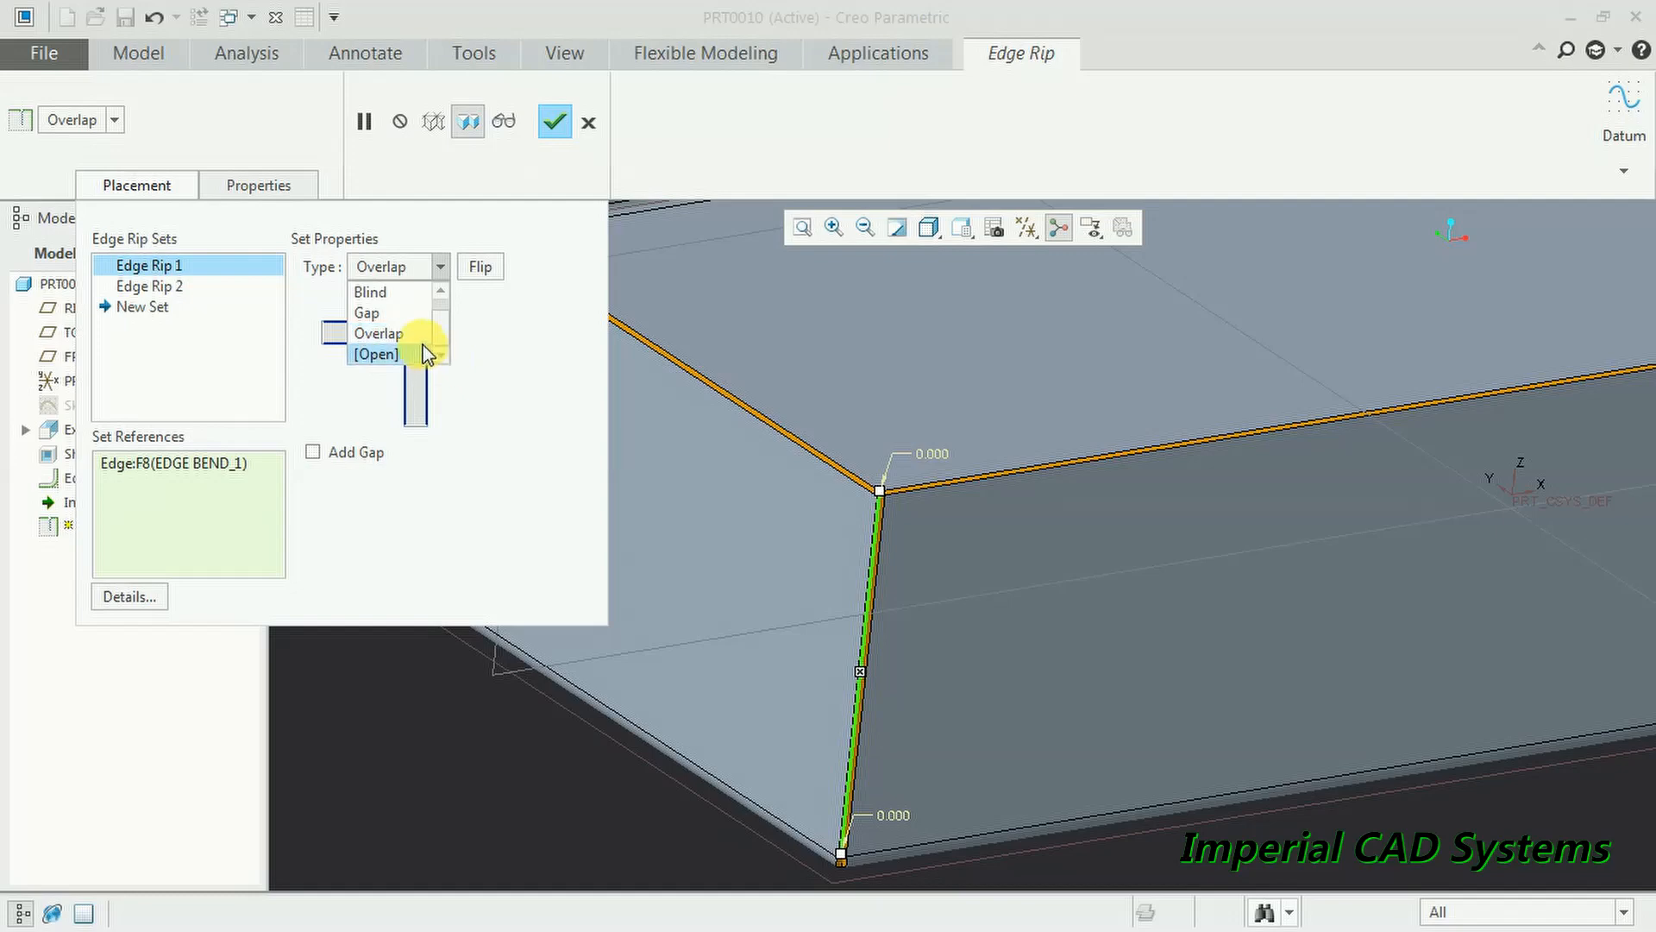
{"action": "left_click", "coordinate": [399, 352]}
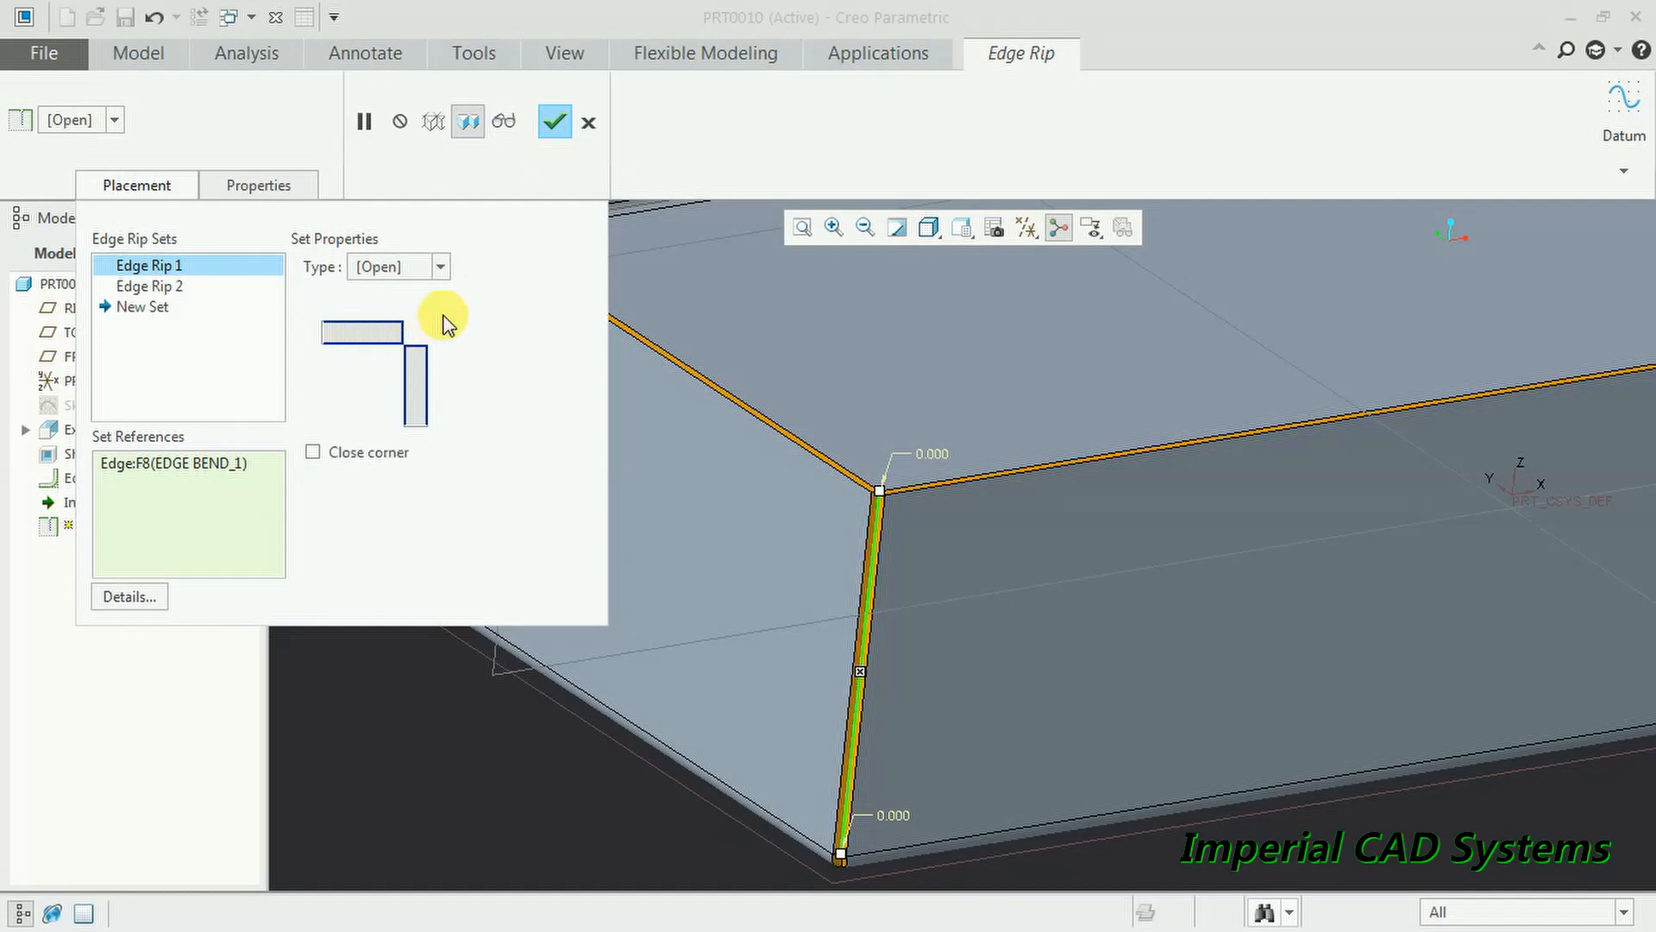
- Apply the redefined Open Edge Rip 1 and clear the face selection
{"action": "left_click", "coordinate": [553, 124]}
{"action": "scroll", "coordinate": [659, 485], "scroll_direction": "down", "scroll_amount": 5}
{"action": "middle_click_drag", "start_coordinate": [732, 466], "coordinate": [1158, 354]}
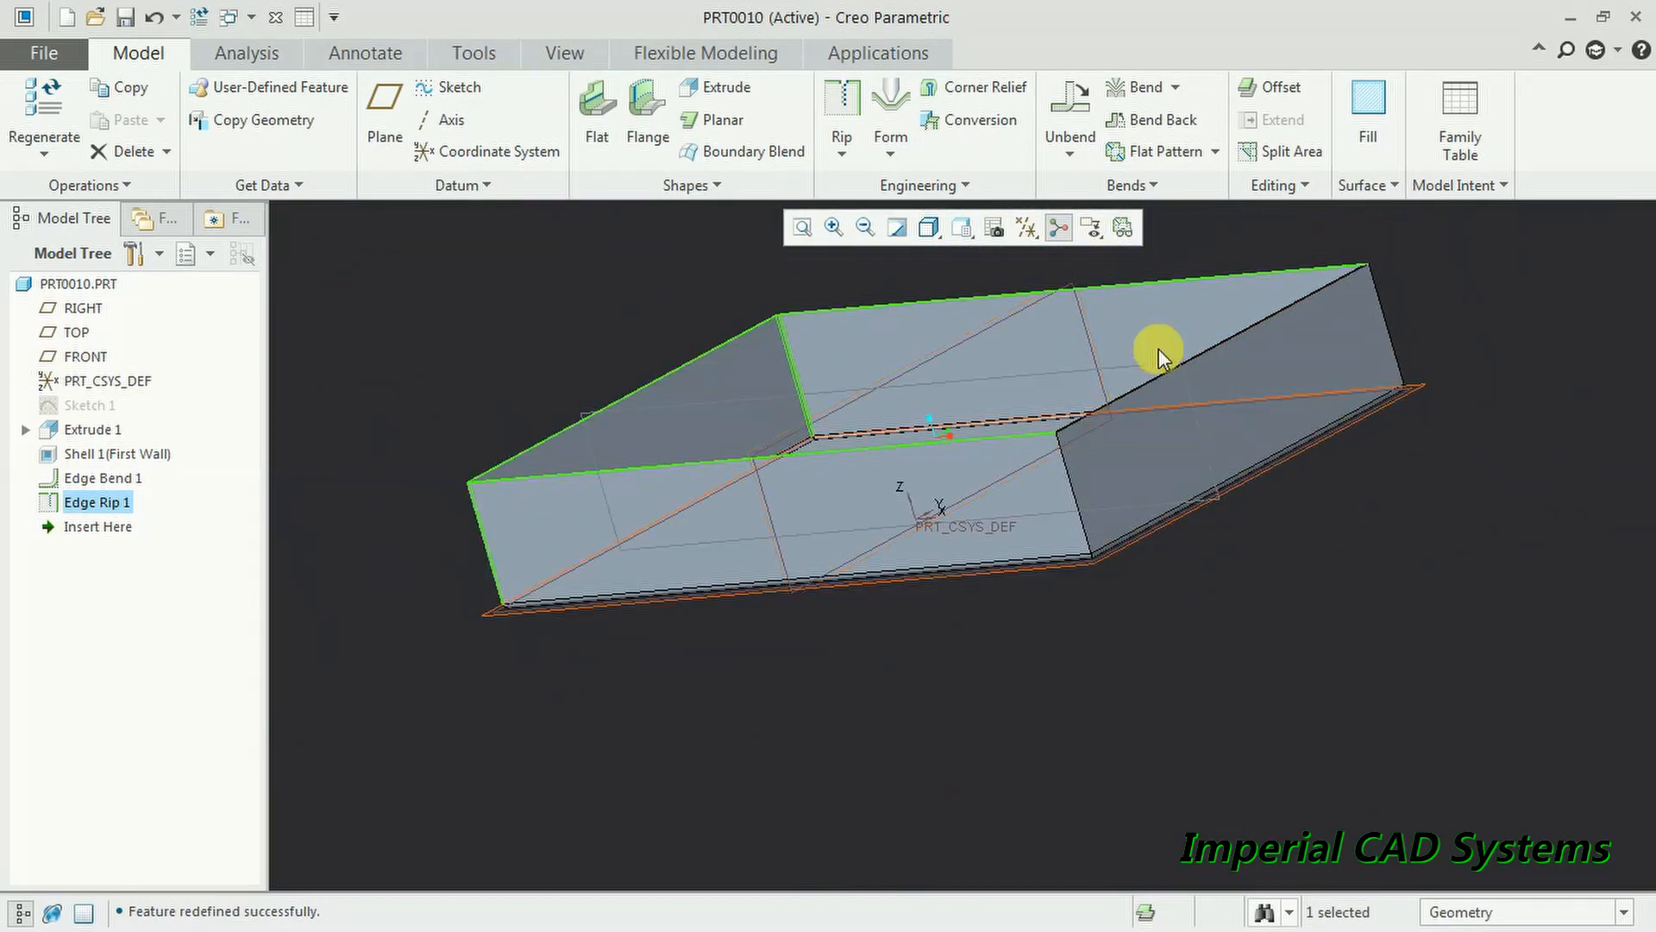
{"action": "scroll", "coordinate": [1157, 519], "scroll_direction": "down", "scroll_amount": 3}
{"action": "left_click", "coordinate": [1368, 337]}
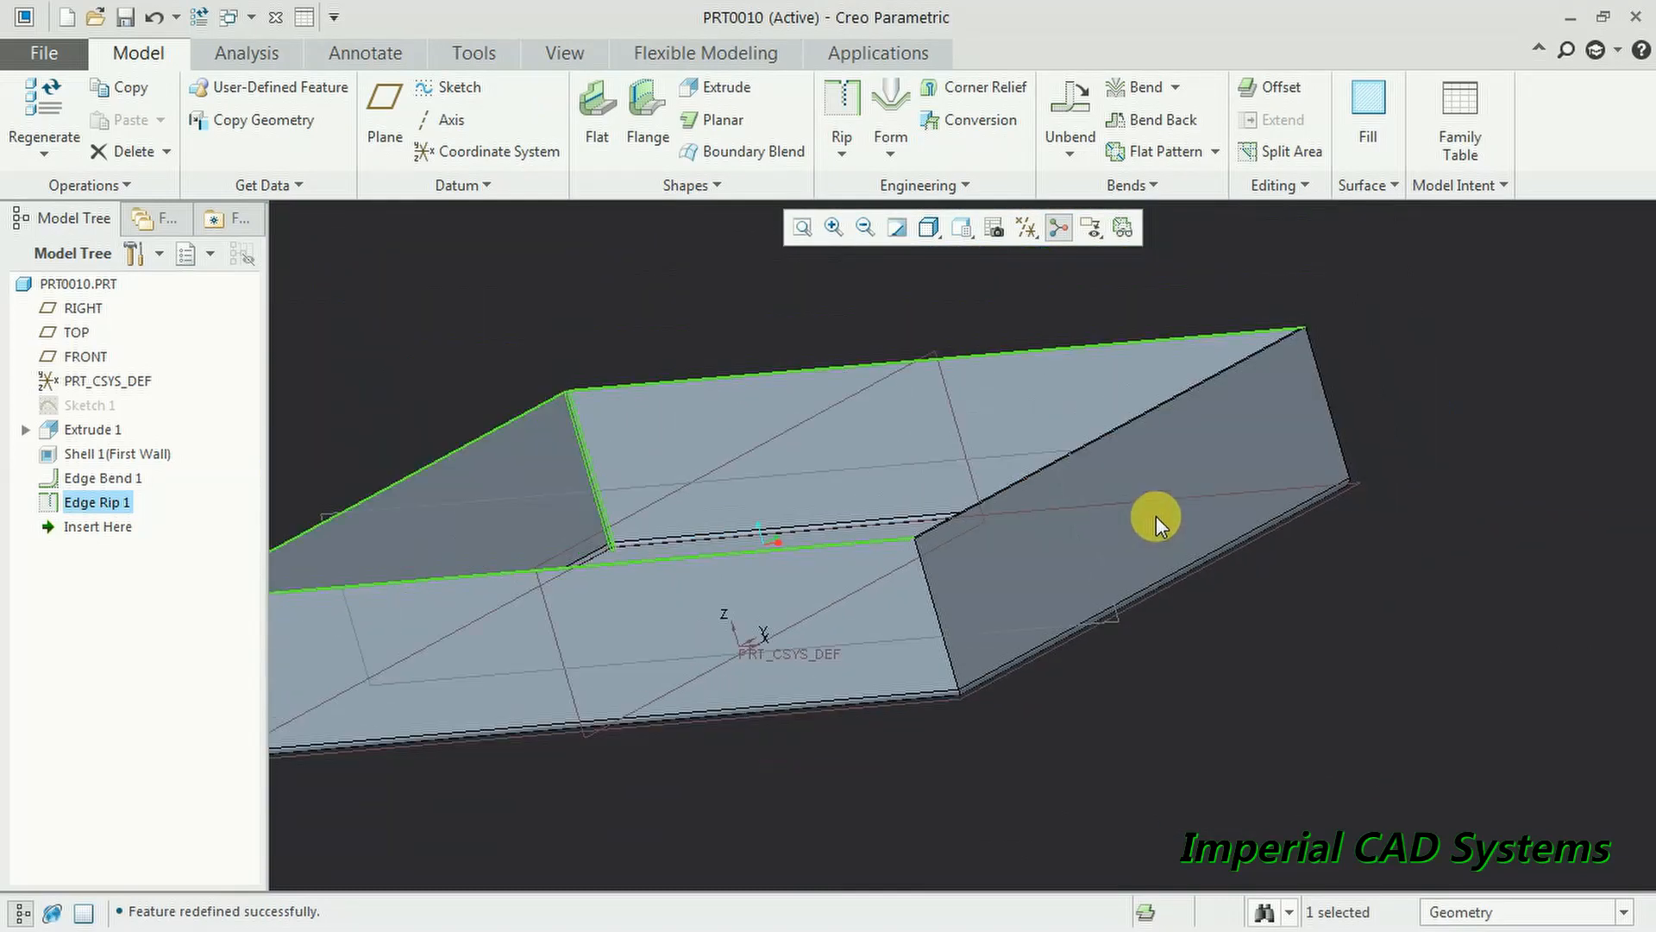
- Attempt a flange wall on the box's end edge, then discard it after regeneration fails
{"action": "left_click", "coordinate": [636, 116]}
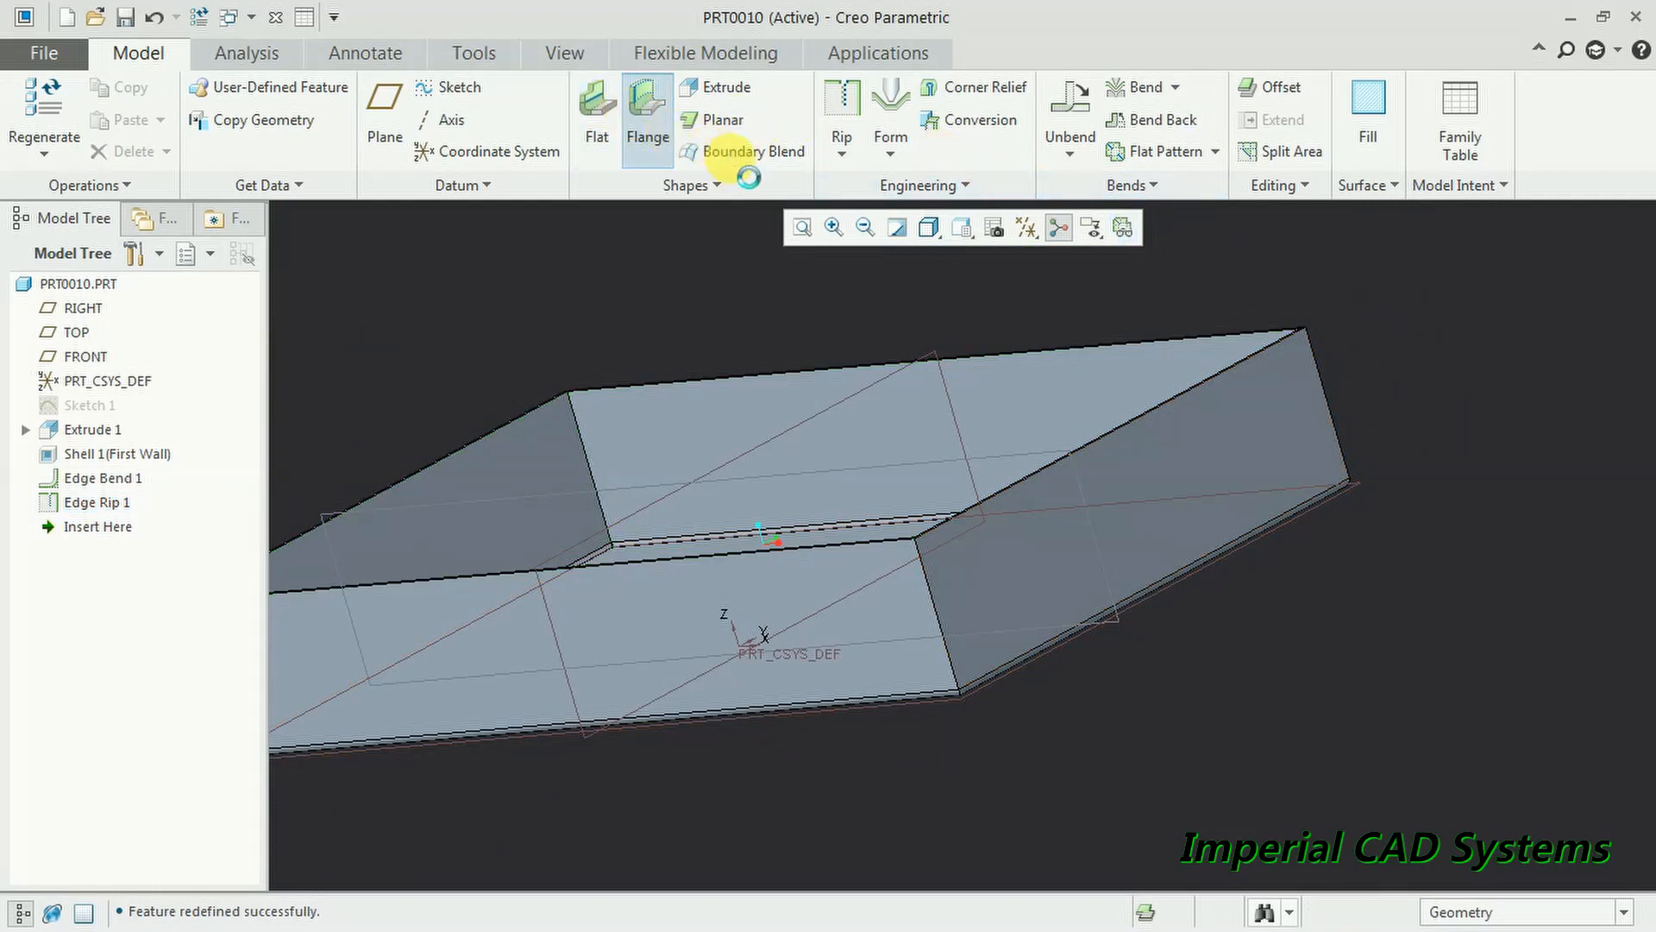
{"action": "left_click", "coordinate": [1126, 424]}
{"action": "scroll", "coordinate": [989, 406], "scroll_direction": "down", "scroll_amount": 3}
{"action": "middle_click_drag", "start_coordinate": [987, 402], "coordinate": [1072, 406]}
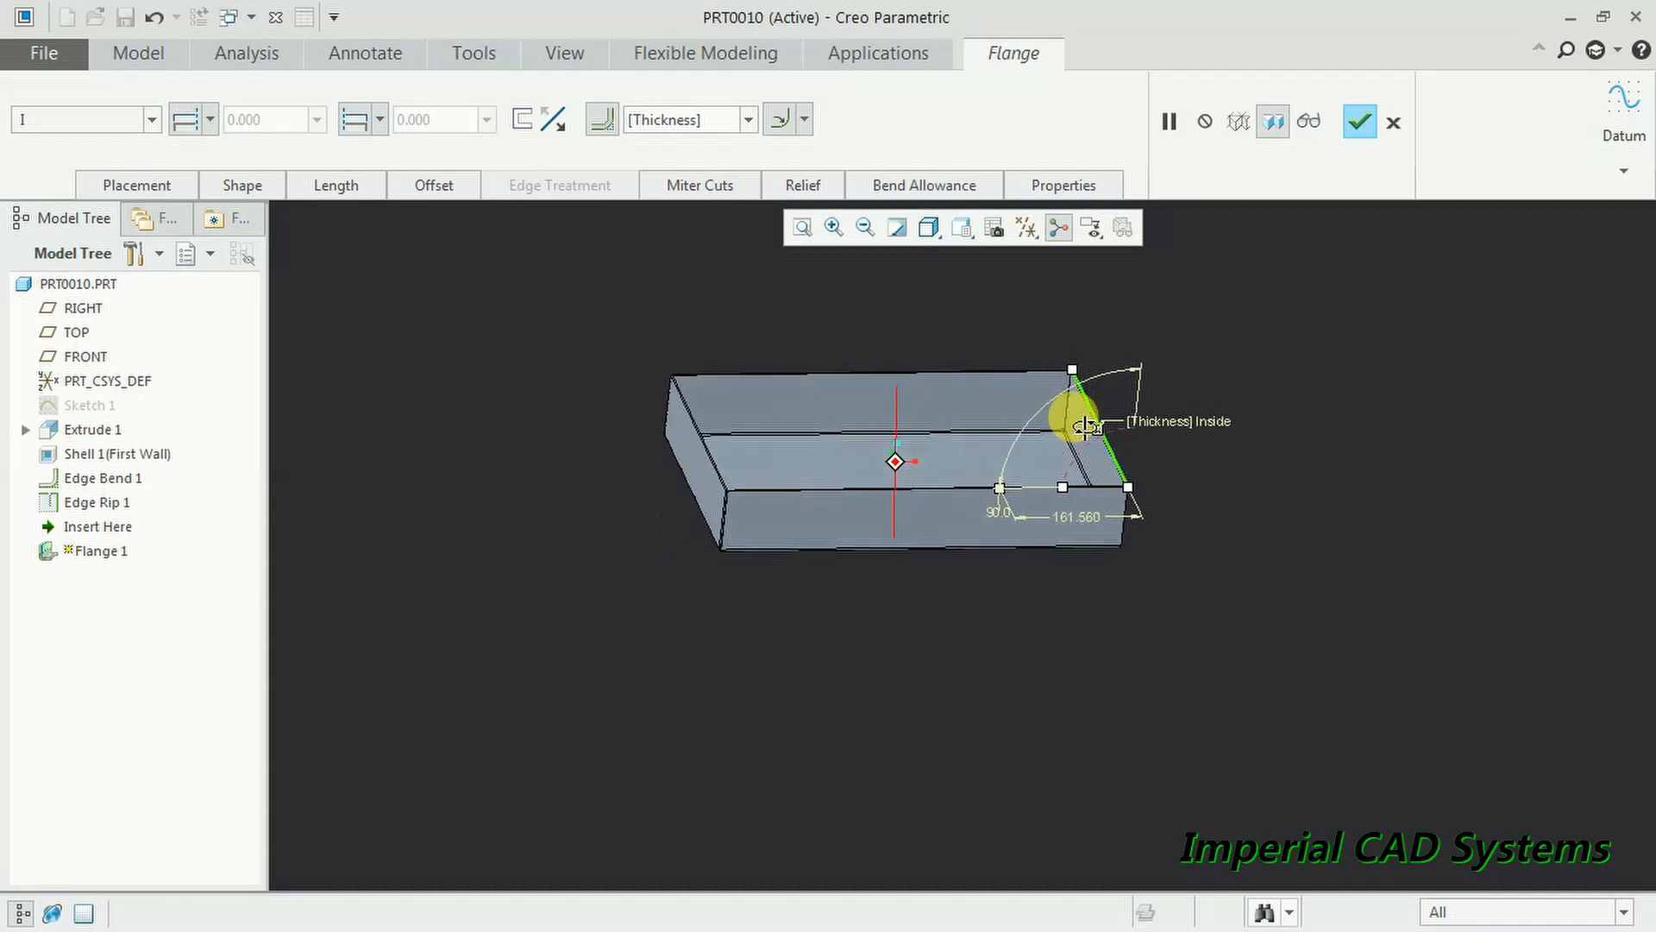
{"action": "left_click", "coordinate": [1360, 123]}
{"action": "left_click", "coordinate": [1072, 398]}
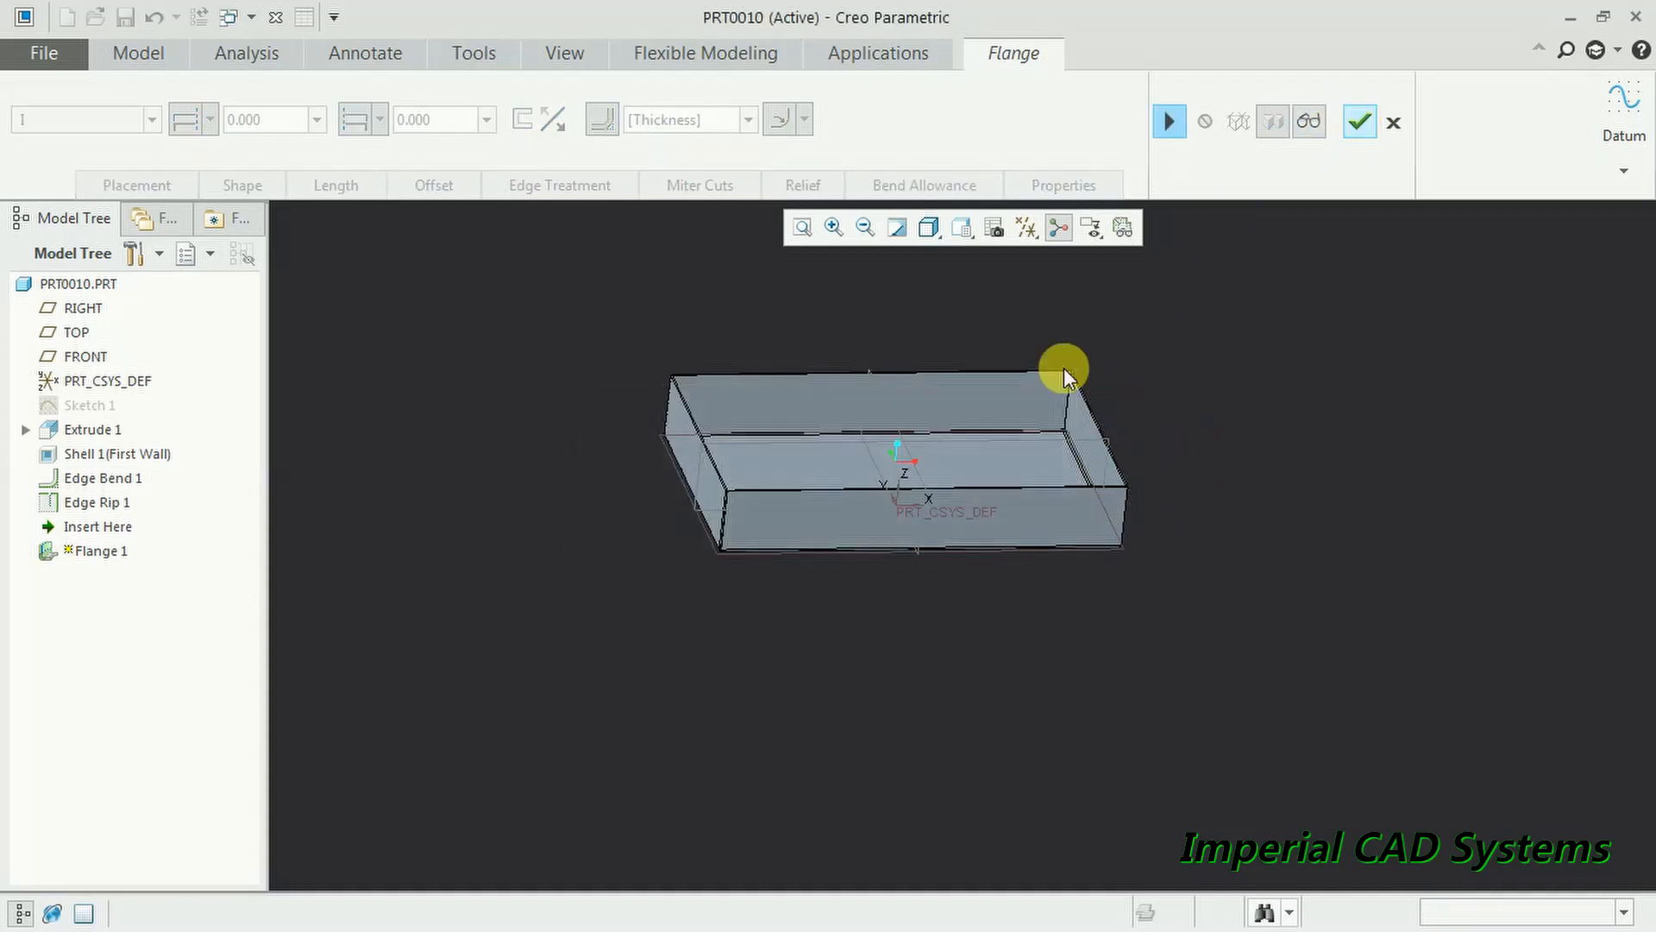
{"action": "left_click", "coordinate": [1392, 122]}
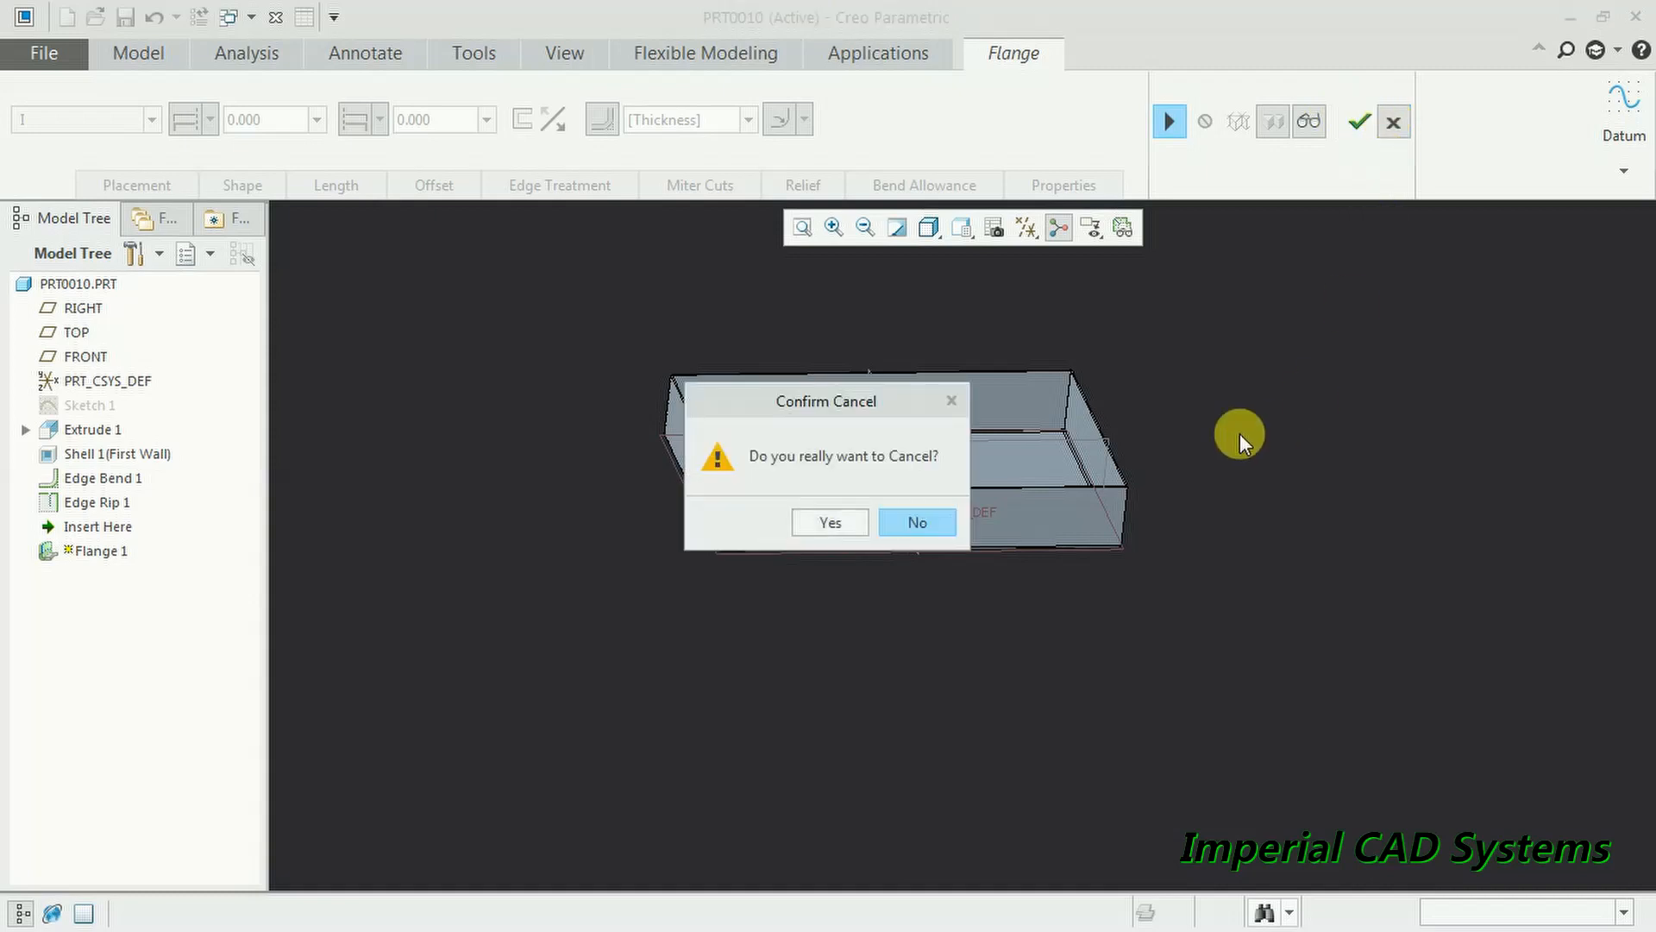
{"action": "left_click", "coordinate": [848, 515]}
{"action": "middle_click_drag", "start_coordinate": [1306, 480], "coordinate": [1220, 470]}
{"action": "scroll", "coordinate": [1242, 449], "scroll_direction": "down", "scroll_amount": 3}
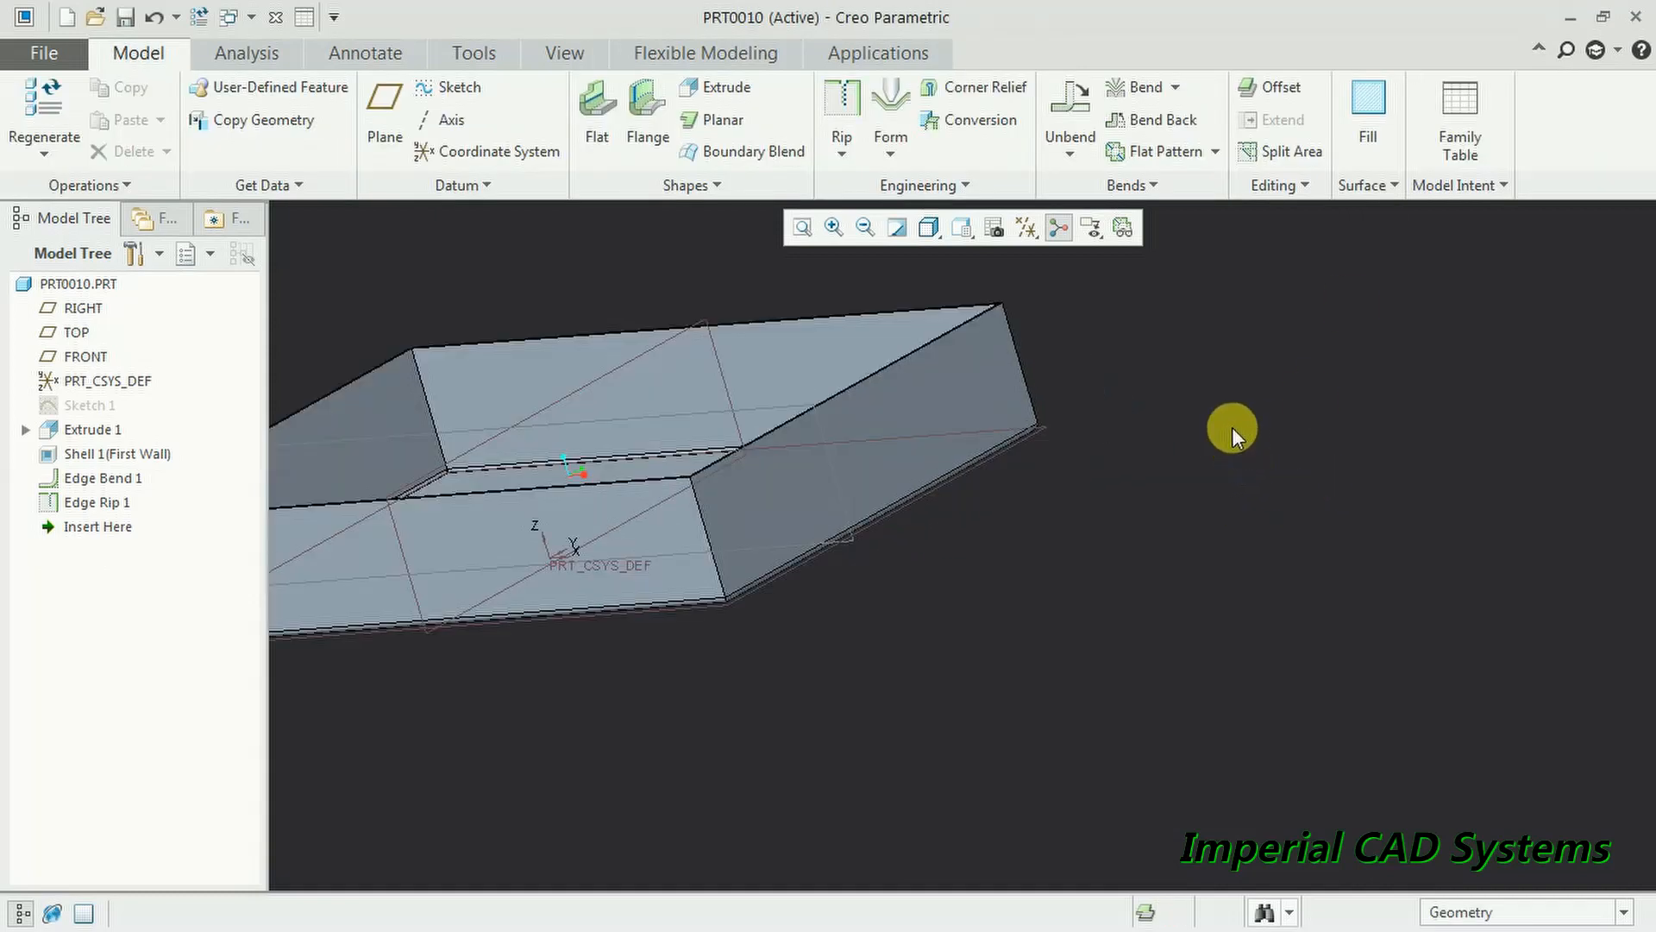
- Create Edge Rip 2 as an Open rip on the box's second vertical corner edge
{"action": "left_click", "coordinate": [842, 108]}
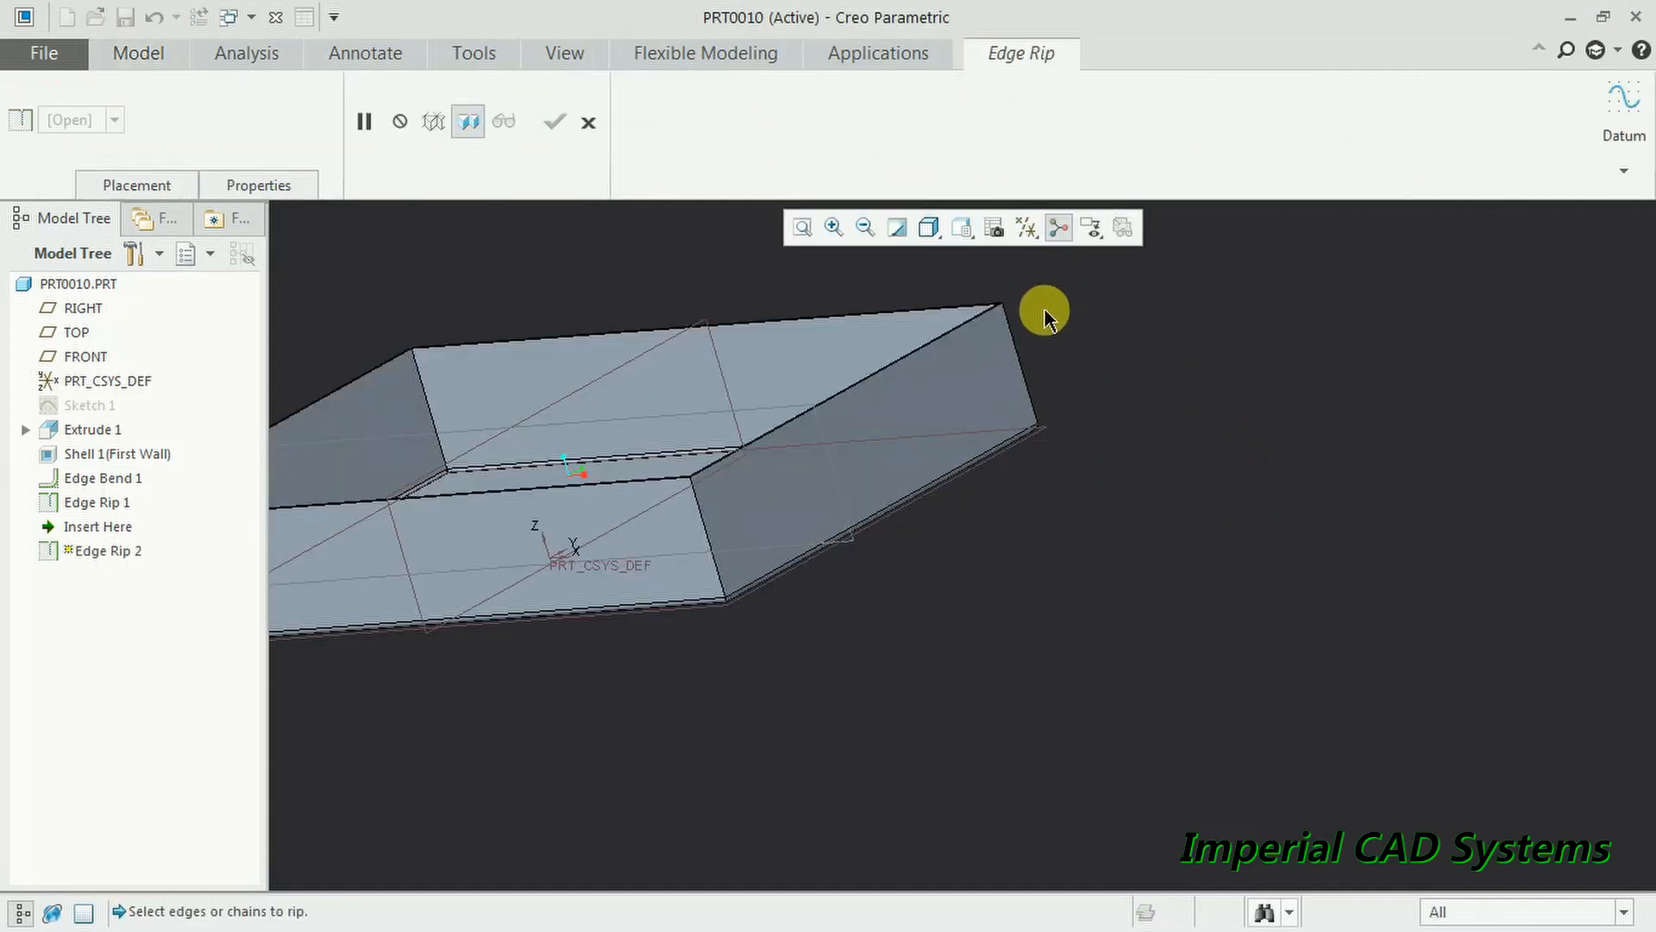
{"action": "left_click", "coordinate": [1018, 350]}
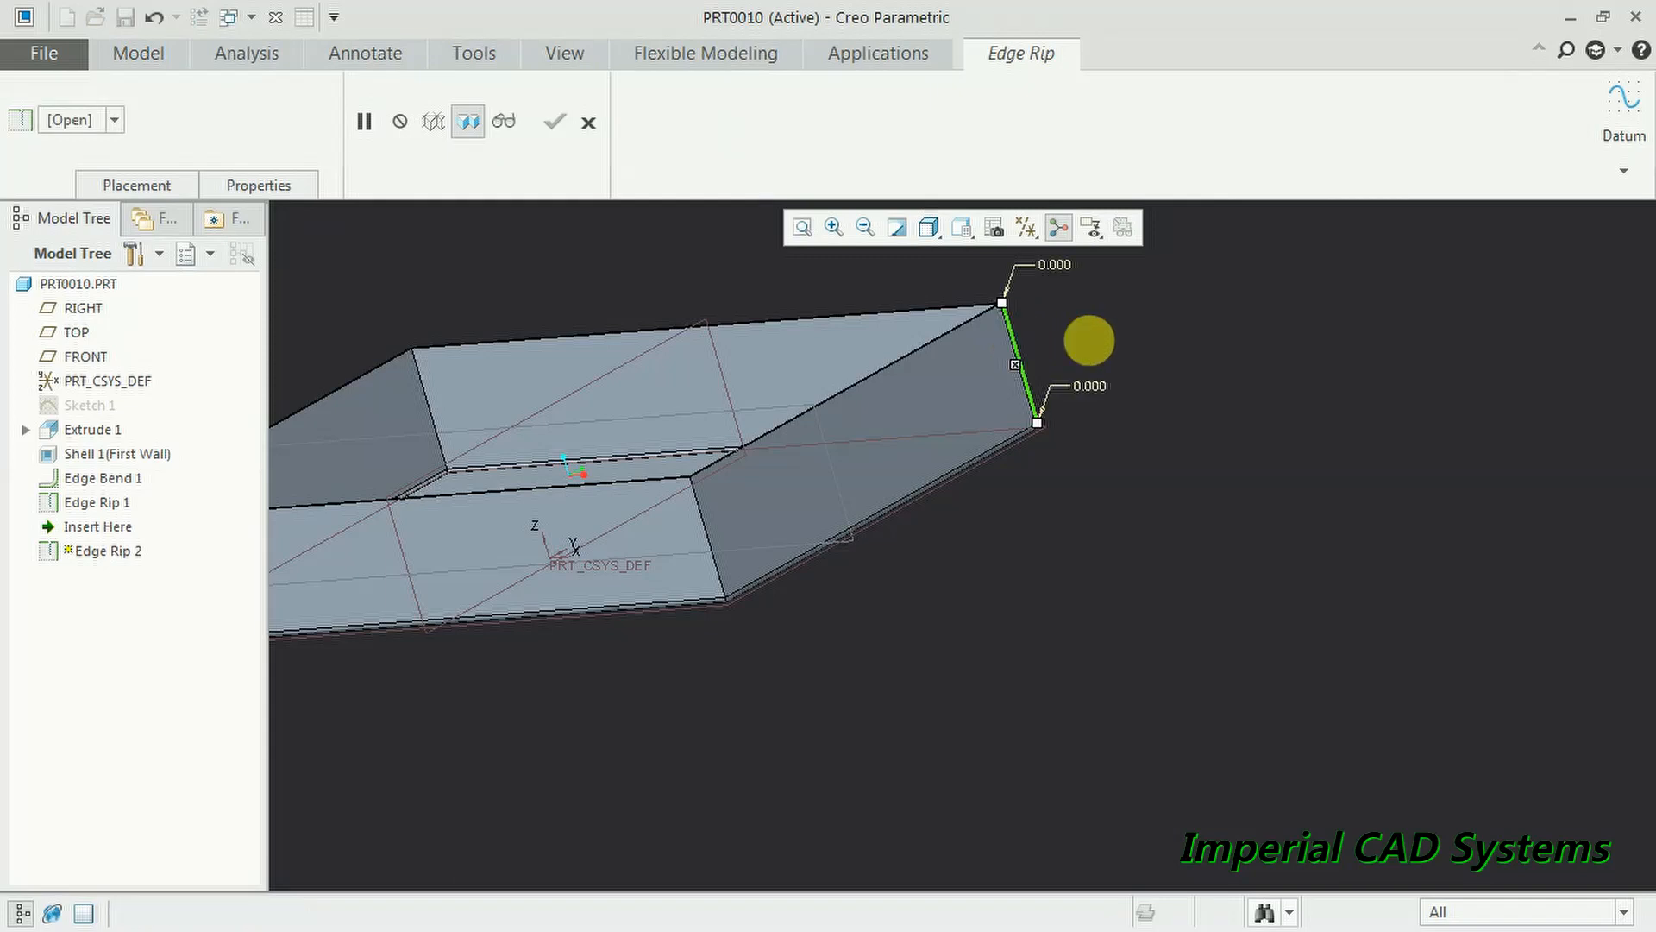
{"action": "left_click", "coordinate": [705, 528]}
{"action": "middle_click_drag", "start_coordinate": [850, 536], "coordinate": [788, 529]}
{"action": "left_click", "coordinate": [555, 122]}
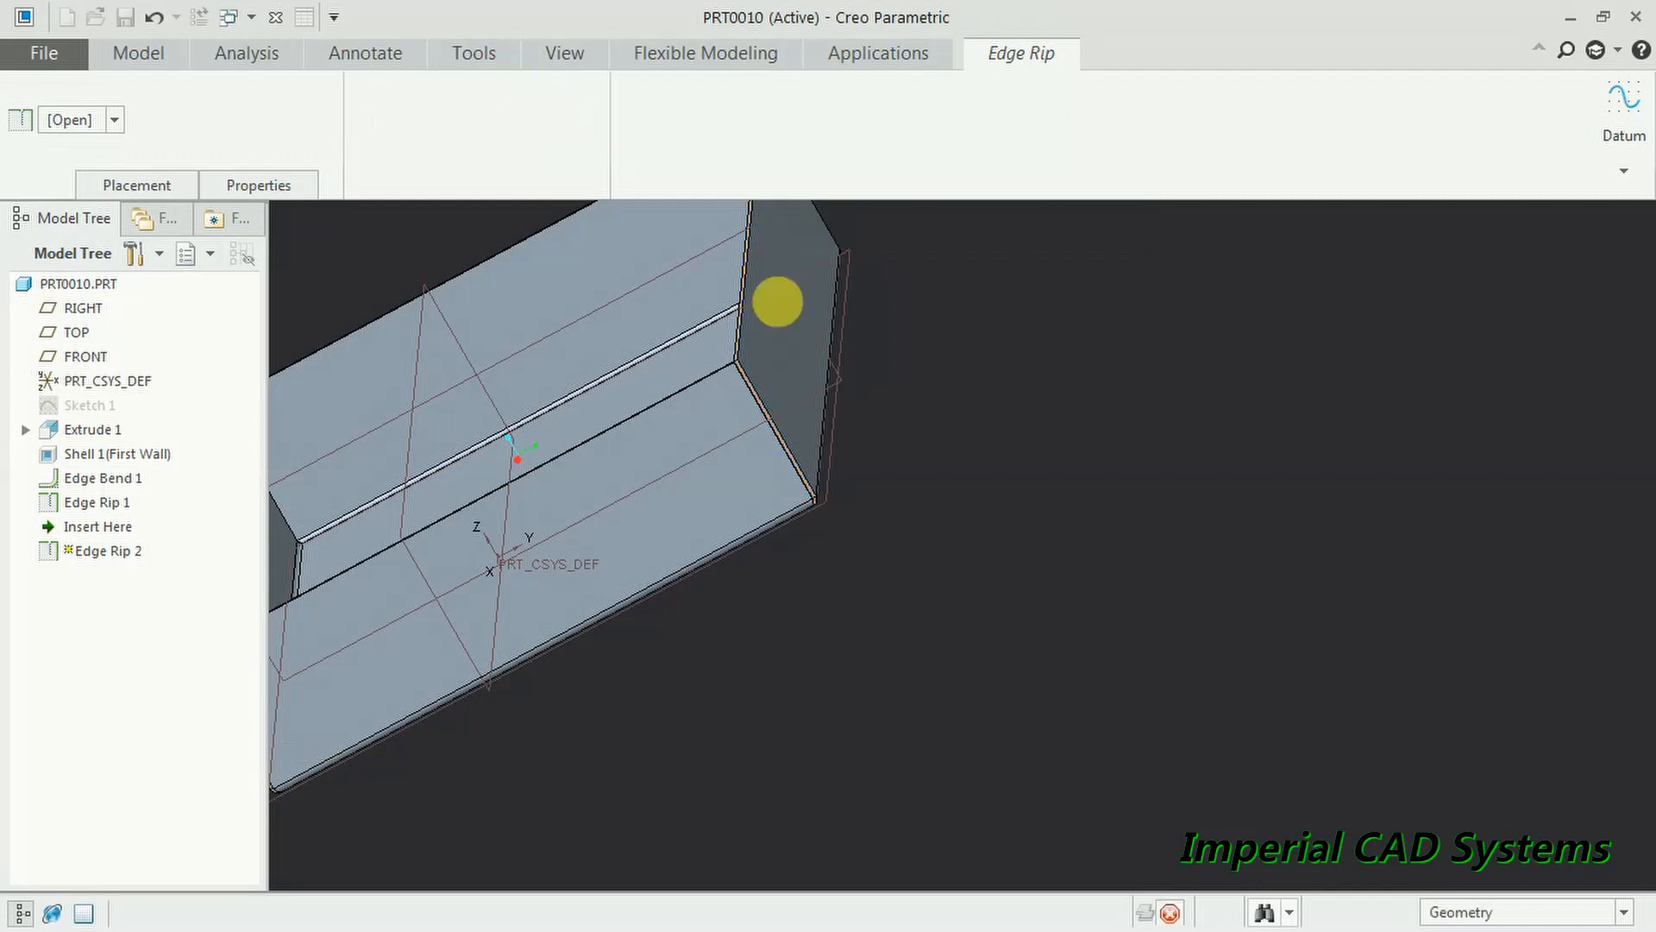
{"action": "scroll", "coordinate": [613, 364], "scroll_direction": "down", "scroll_amount": 5}
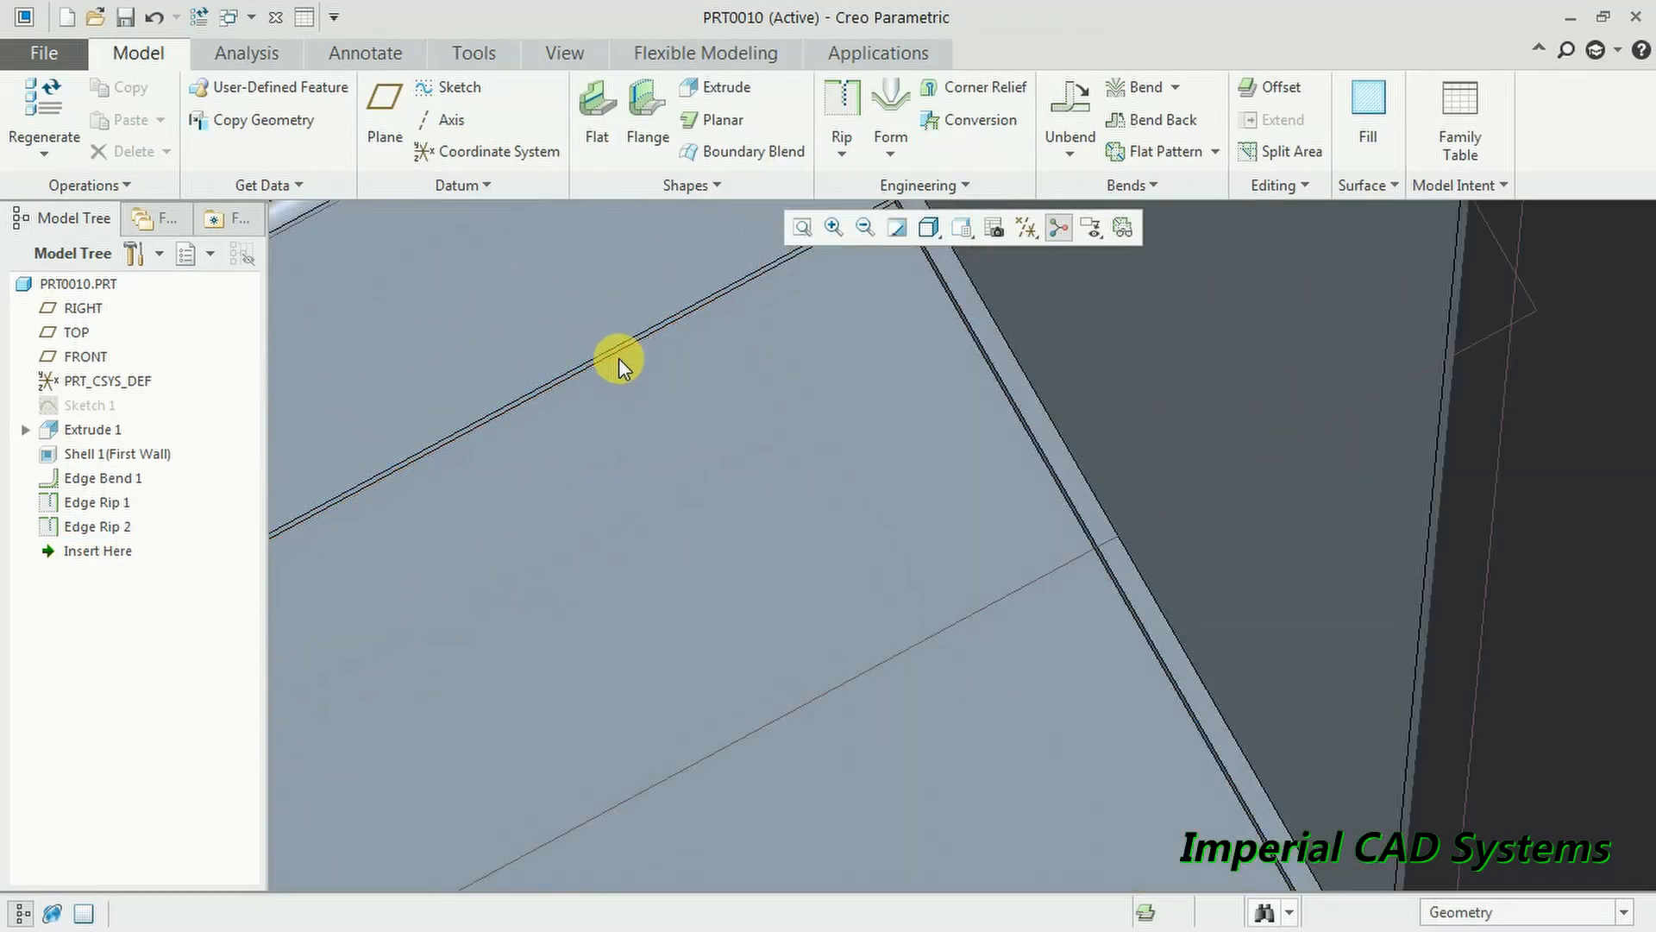
{"action": "scroll", "coordinate": [626, 362], "scroll_direction": "up", "scroll_amount": 6}
{"action": "middle_click_drag", "start_coordinate": [742, 469], "coordinate": [949, 364]}
{"action": "scroll", "coordinate": [949, 364], "scroll_direction": "down", "scroll_amount": 3}
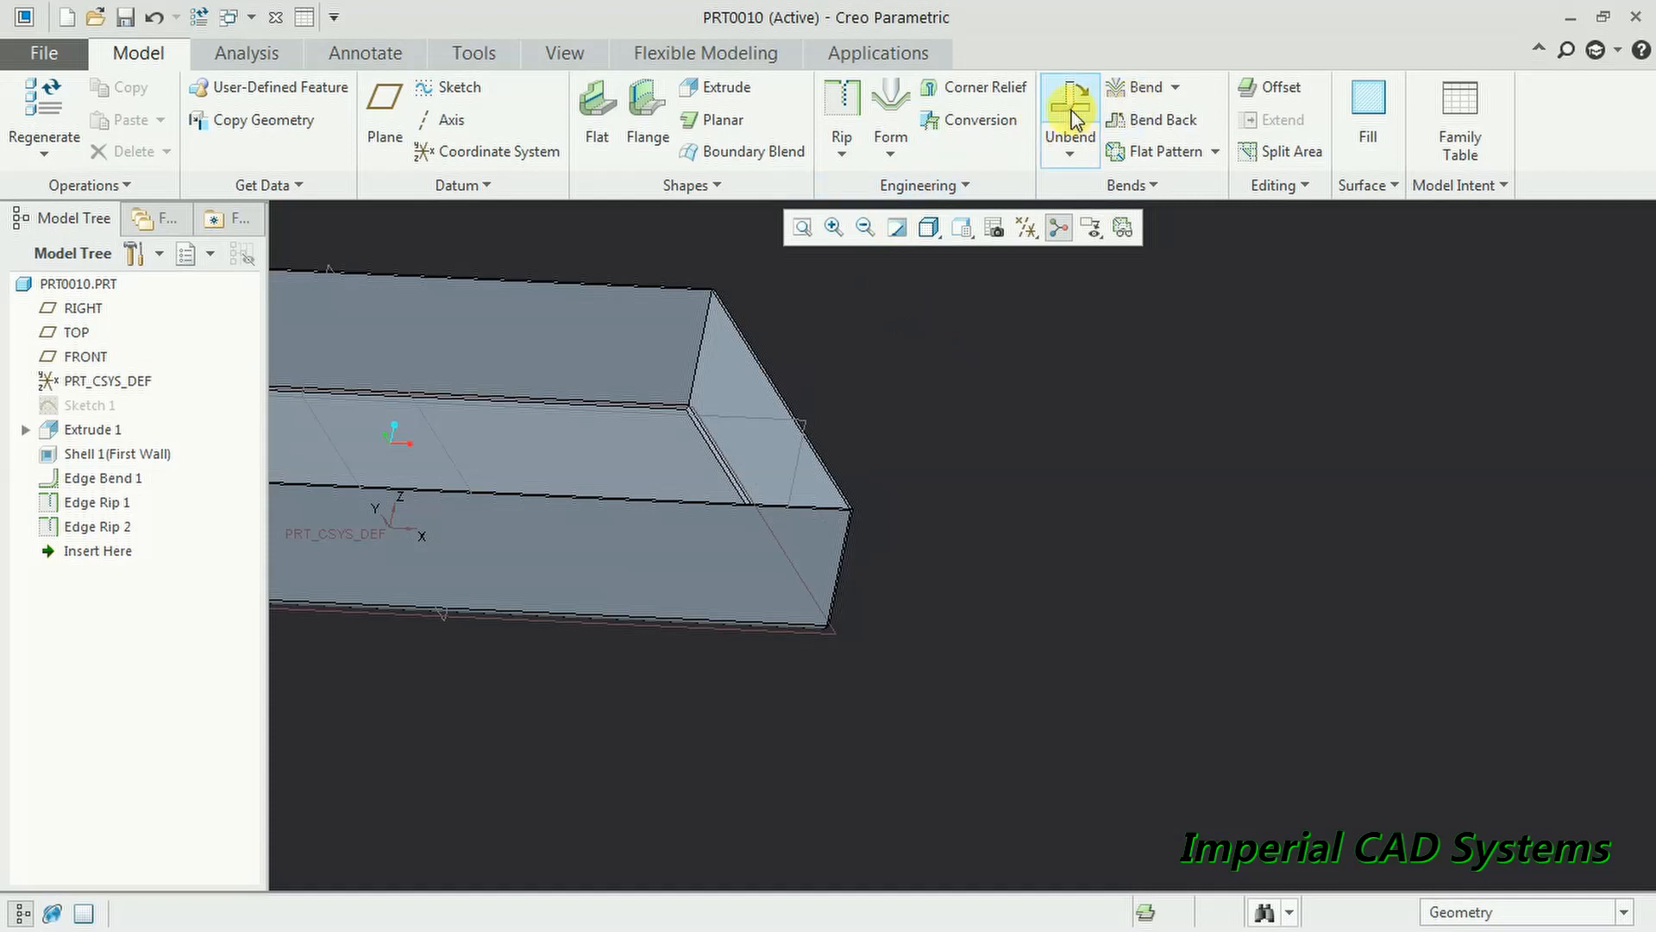
- Attach Flat 1, a rectangular wall at 90.0, to the end panel's top edge
{"action": "left_click", "coordinate": [609, 112]}
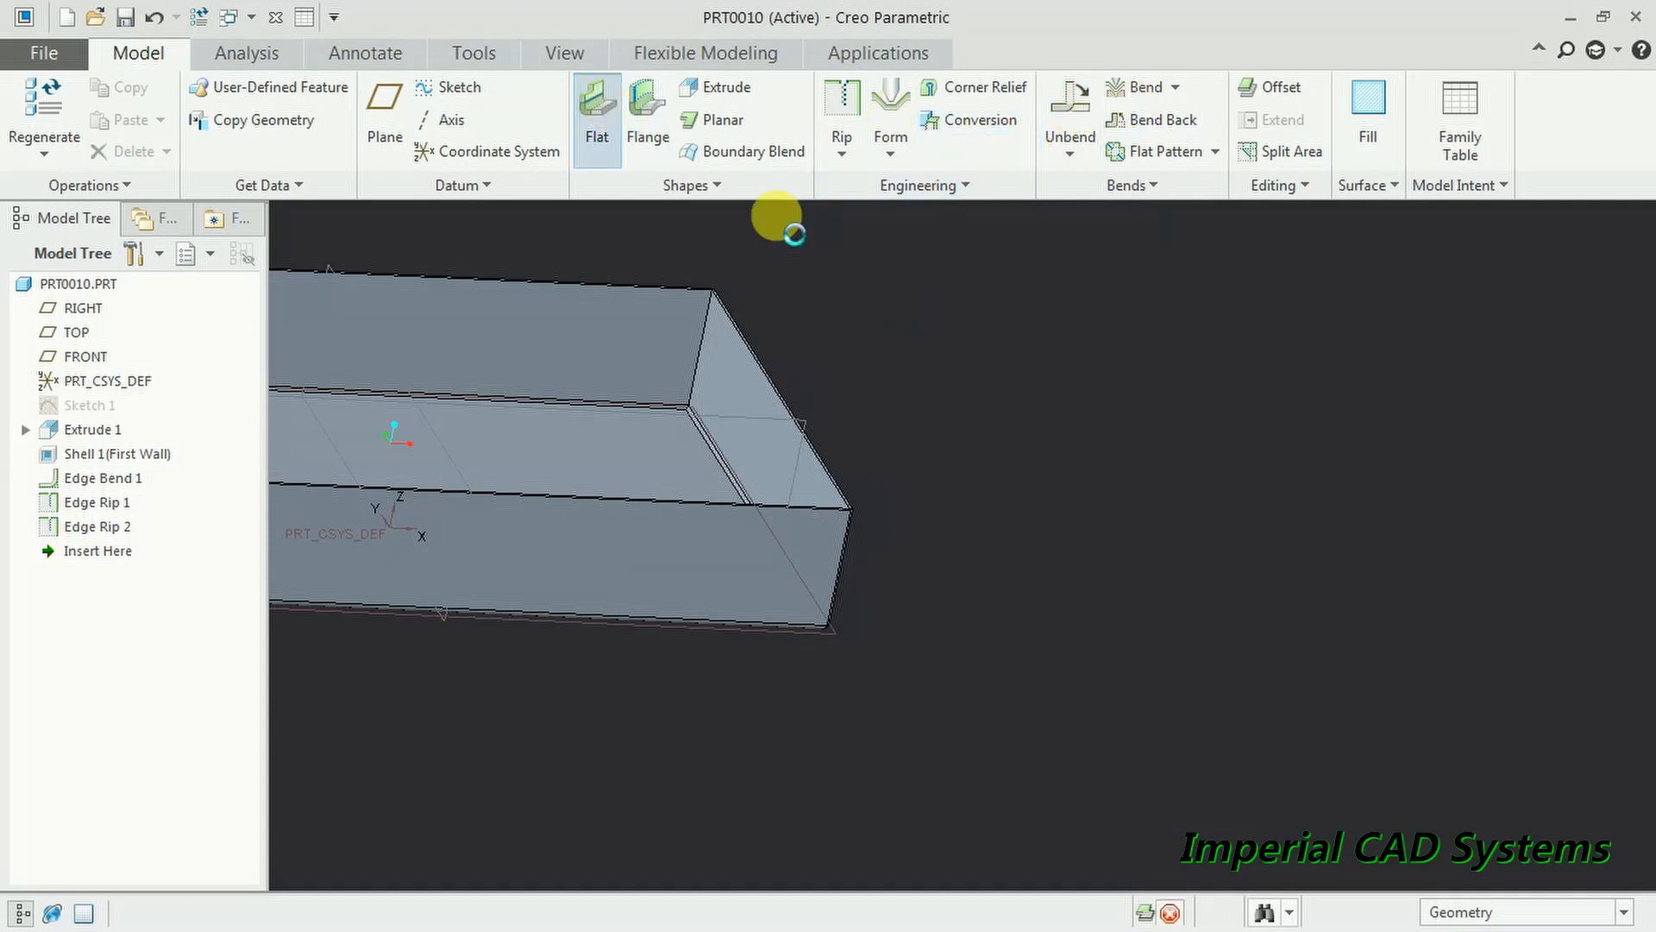
{"action": "left_click", "coordinate": [765, 364]}
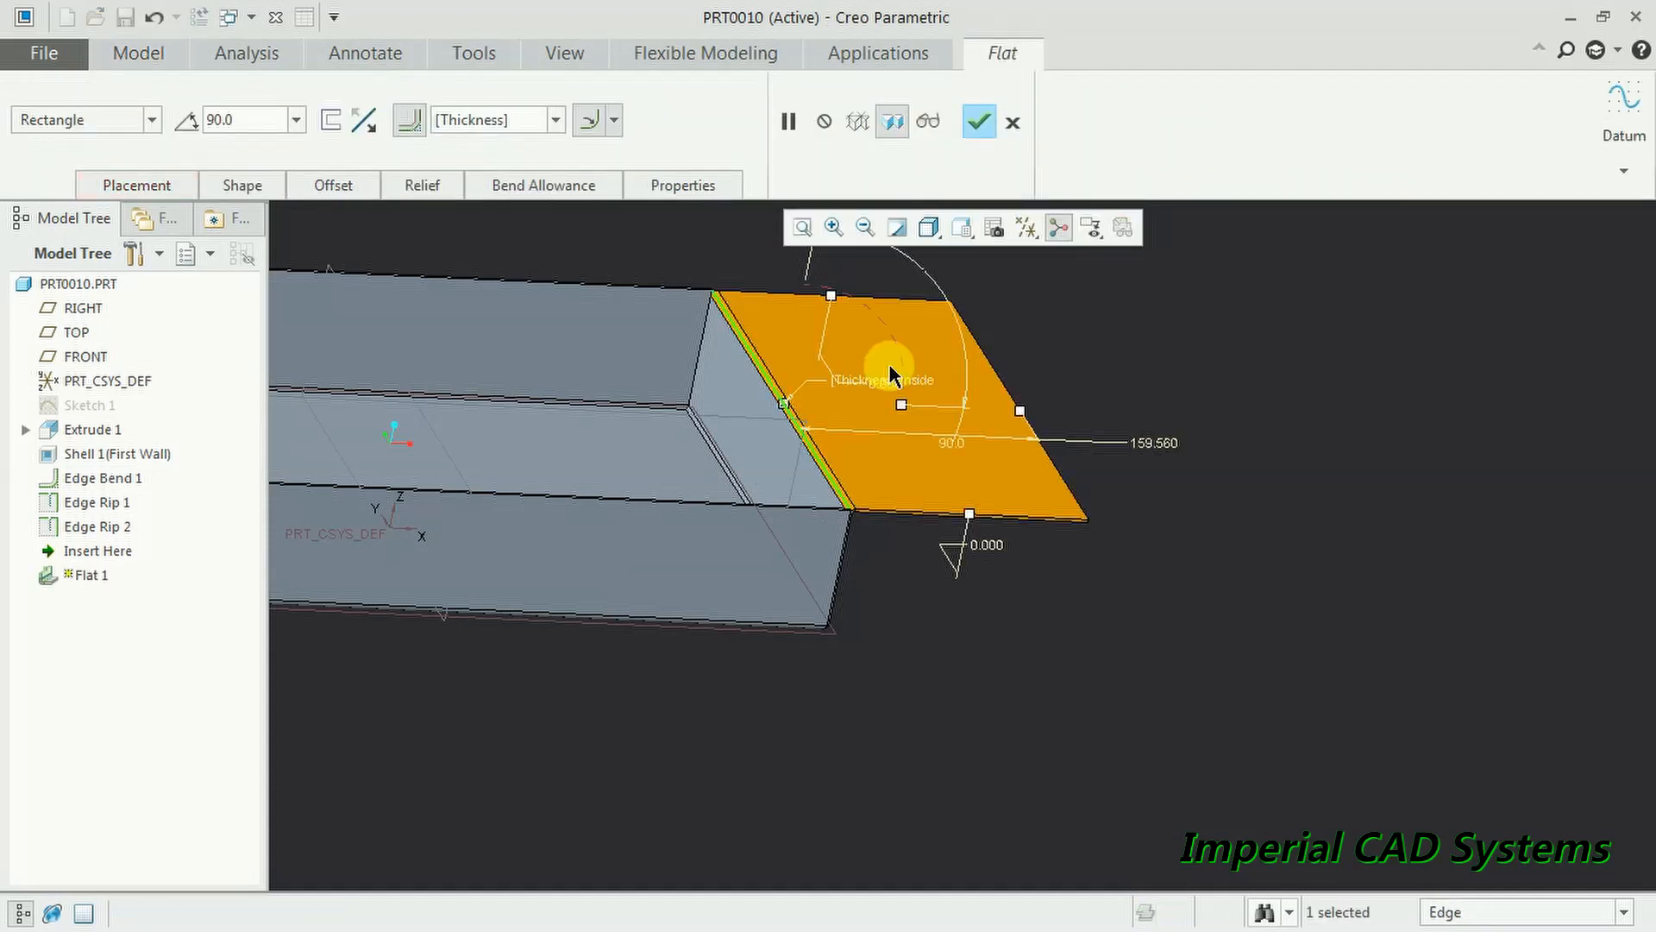
{"action": "left_click", "coordinate": [978, 122]}
{"action": "left_click", "coordinate": [1148, 430]}
{"action": "scroll", "coordinate": [1165, 435], "scroll_direction": "up", "scroll_amount": 3}
{"action": "middle_click_drag", "start_coordinate": [1189, 448], "coordinate": [951, 370]}
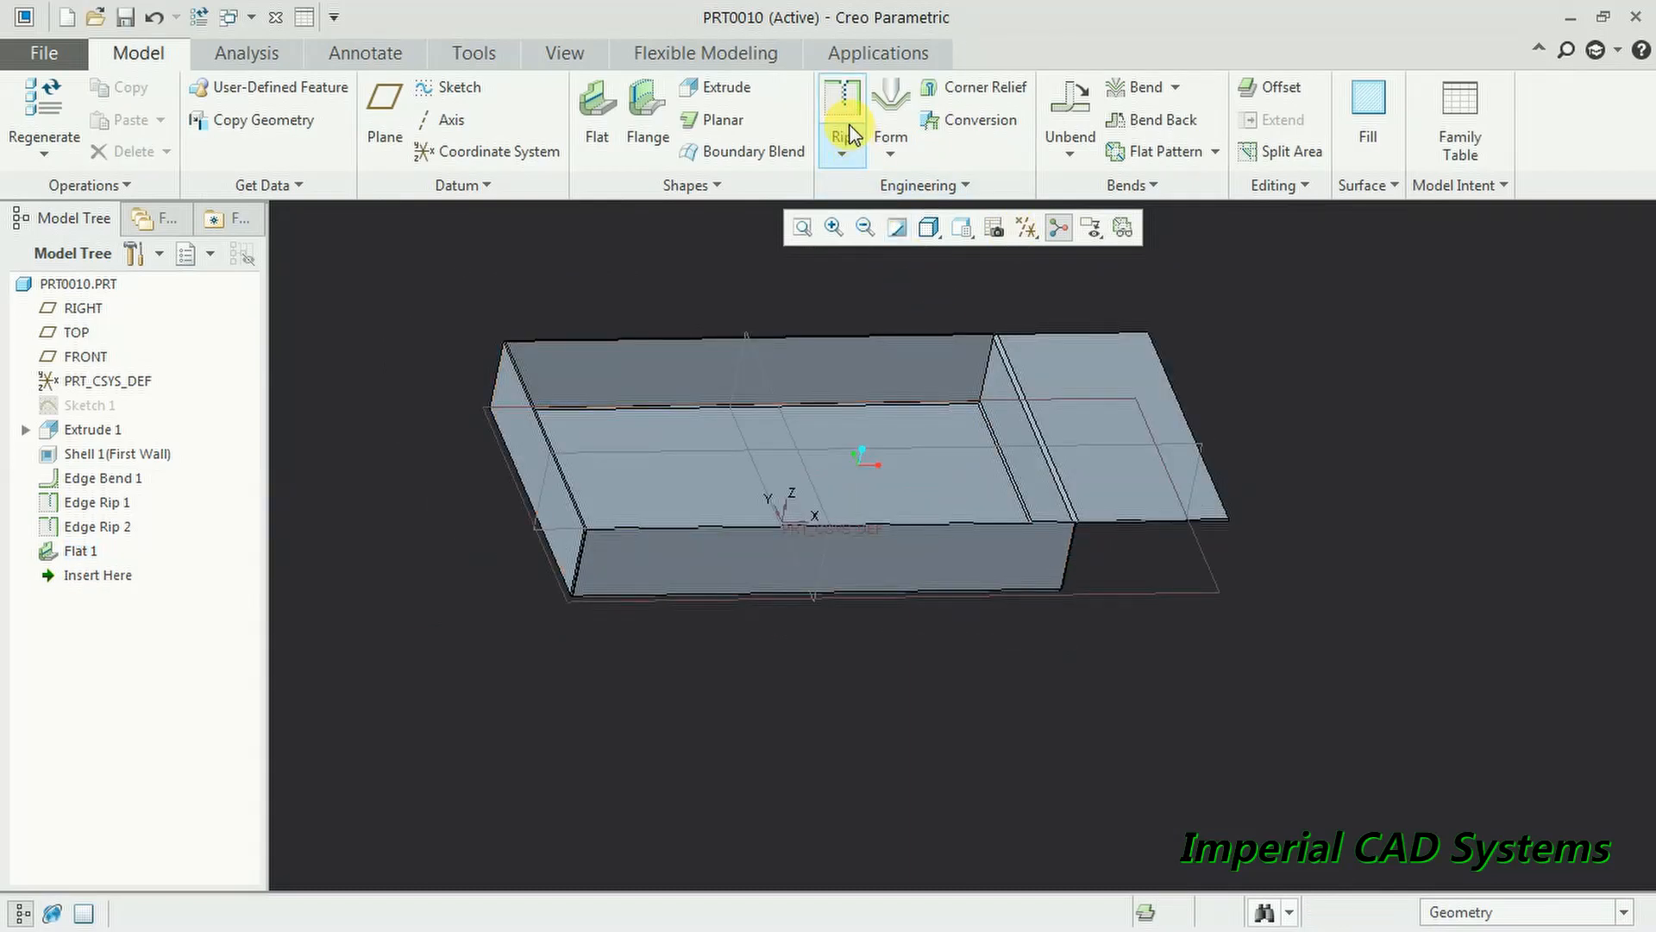